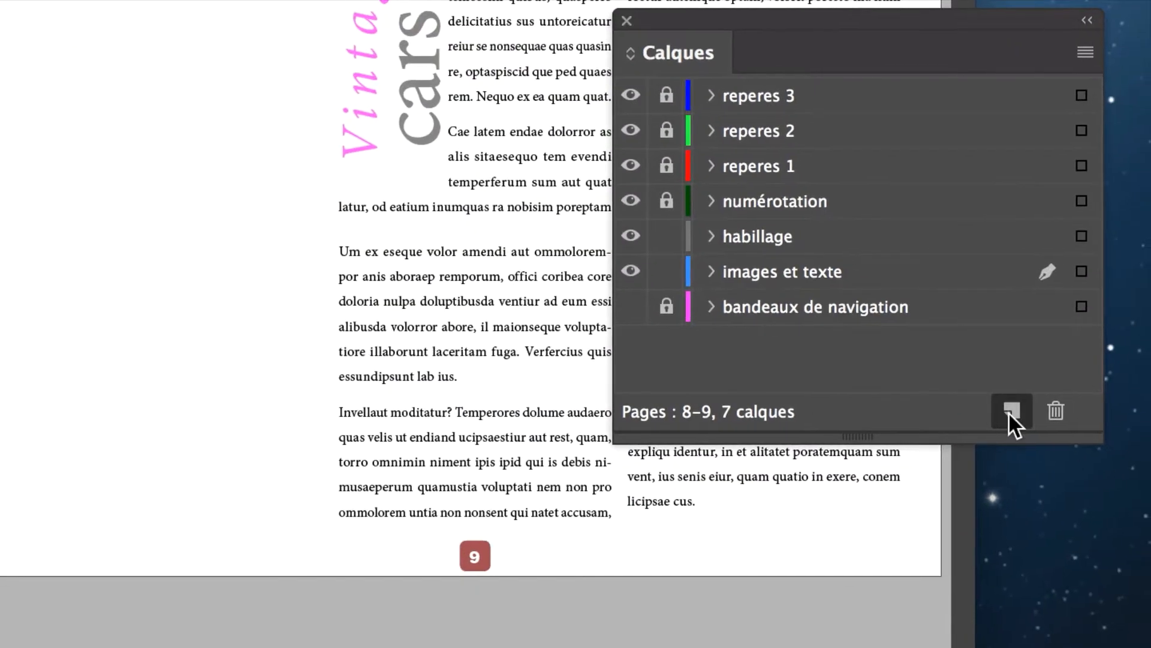
# Step: Create a new layer above "images et texte" and name it "fond de page"
pyautogui.click(1010, 412)
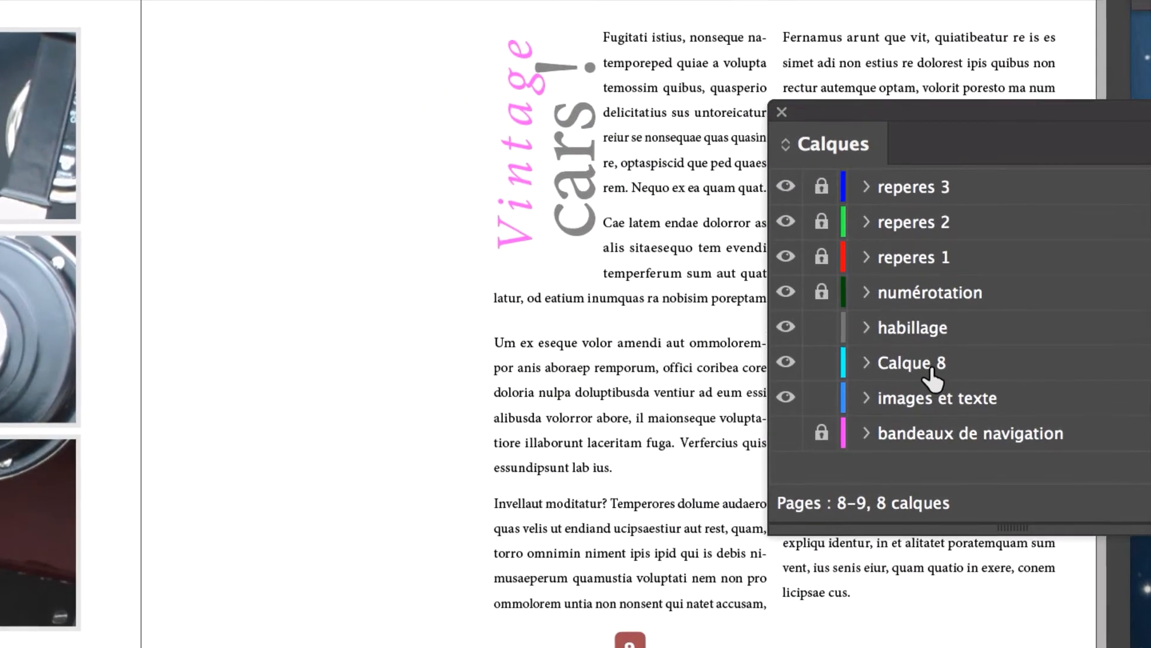
pyautogui.doubleClick(917, 348)
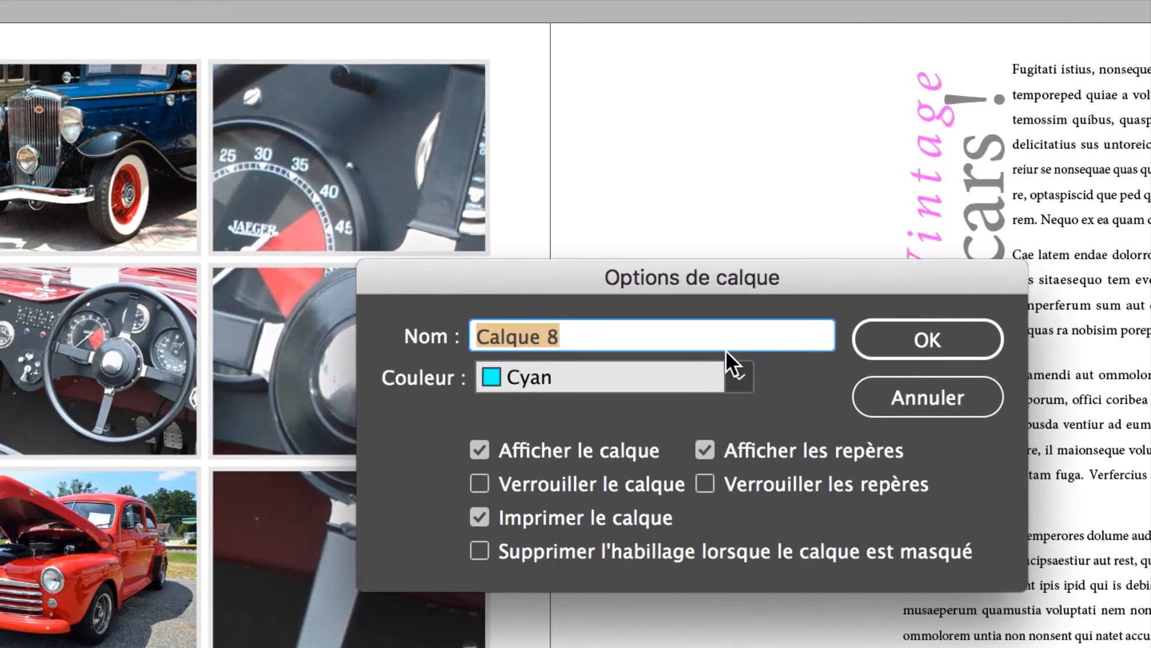
pyautogui.write('fond de page')
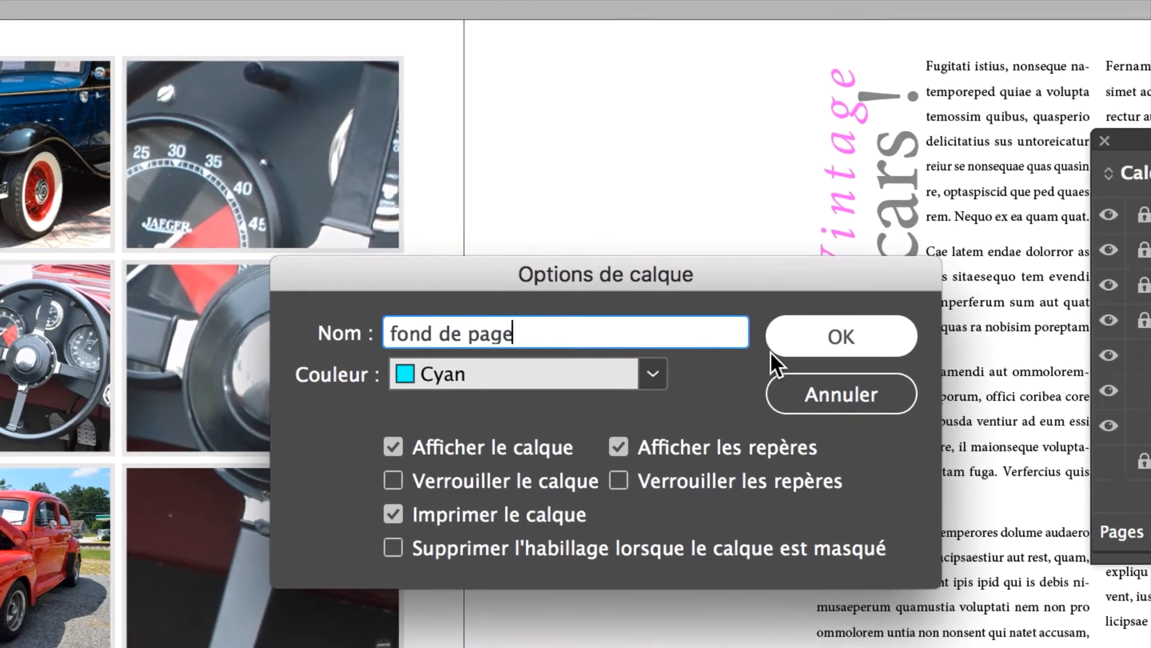
pyautogui.click(848, 342)
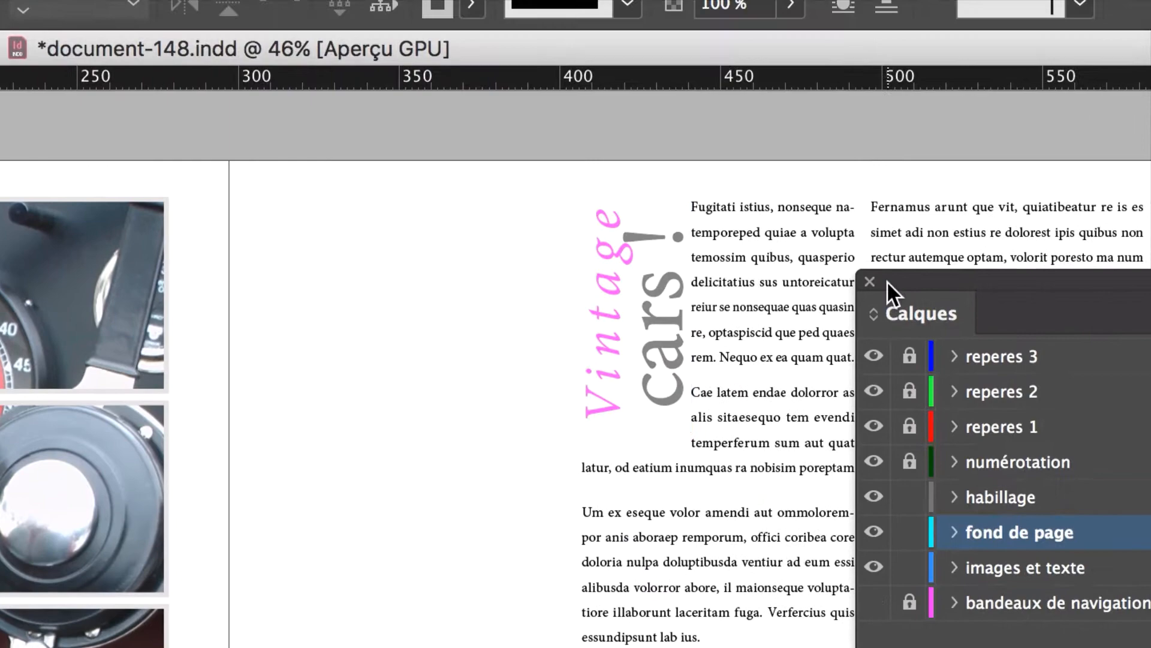
# Step: Move the "fond de page" layer to the very end of the layer stack, beneath "bandeaux de navigation", and enlarge the layer list
pyautogui.moveTo(886, 281); pyautogui.dragTo(689, 246)
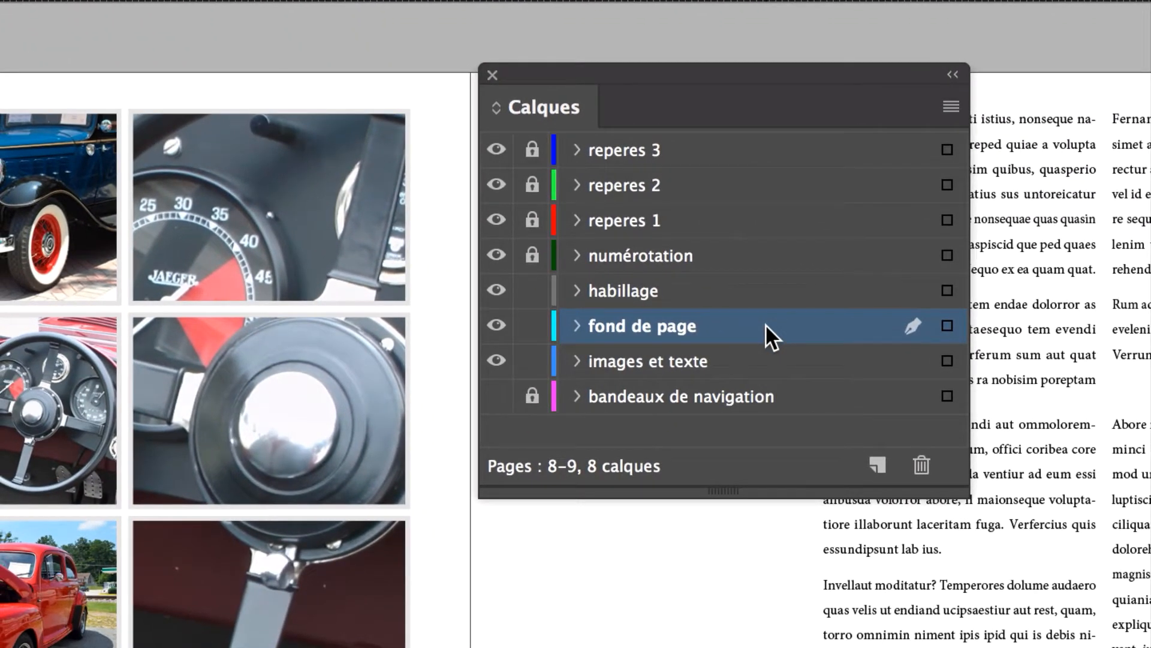
pyautogui.moveTo(765, 325); pyautogui.dragTo(769, 413)
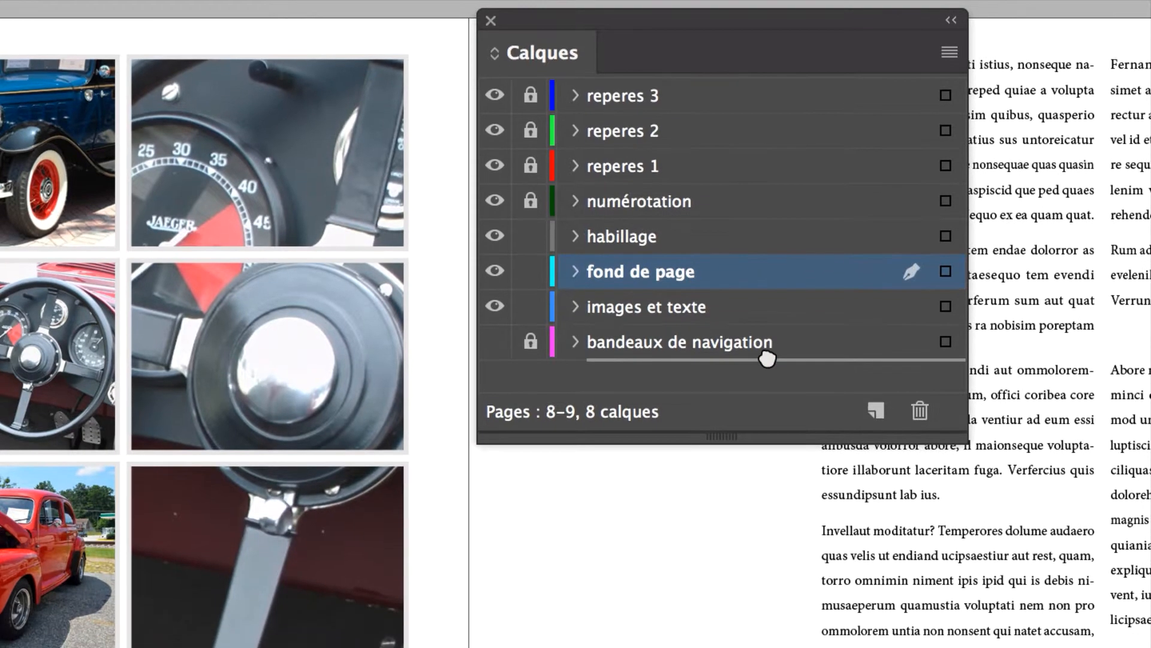
pyautogui.moveTo(767, 359); pyautogui.dragTo(767, 354)
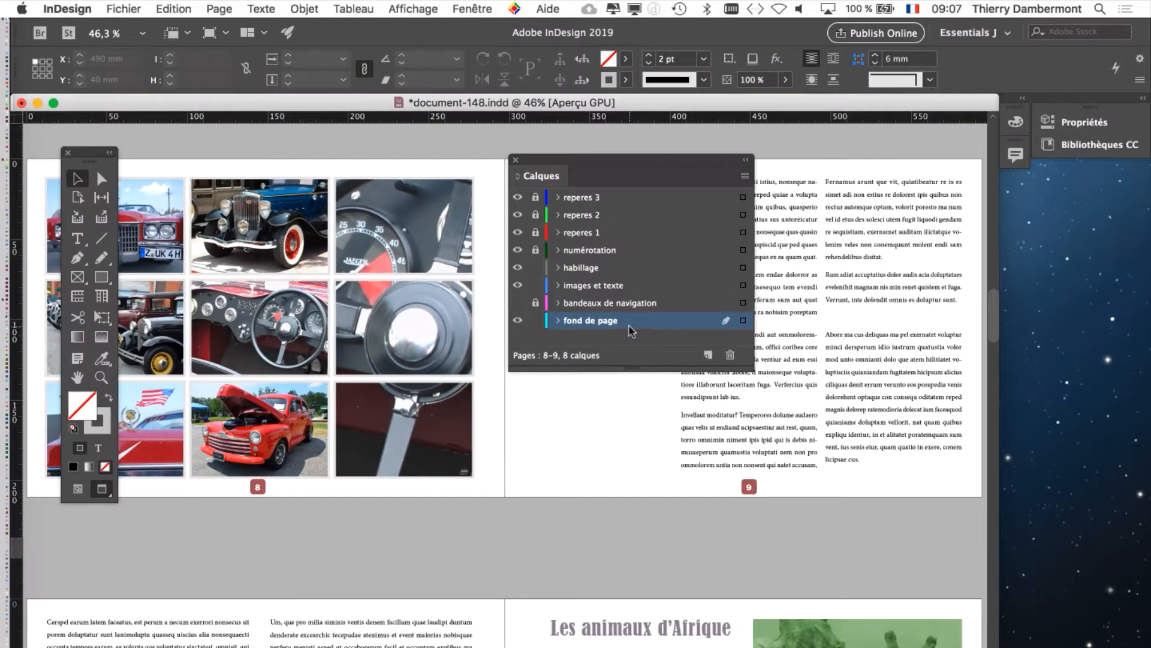
pyautogui.moveTo(655, 160); pyautogui.dragTo(988, 219)
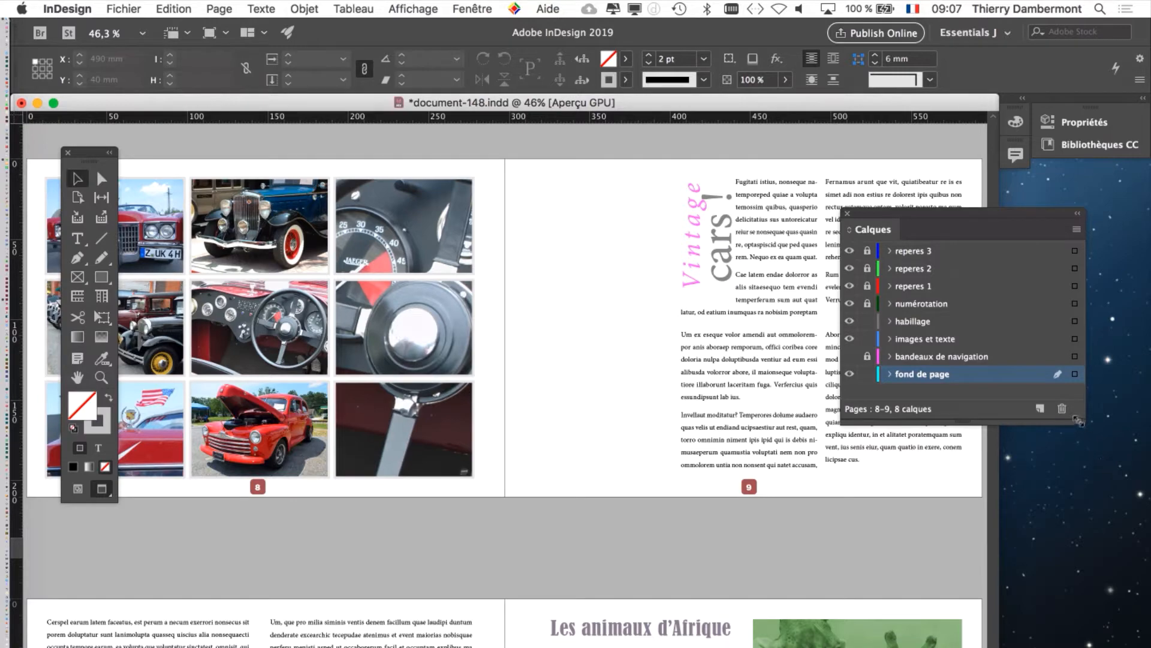
pyautogui.moveTo(1077, 421); pyautogui.dragTo(1079, 460)
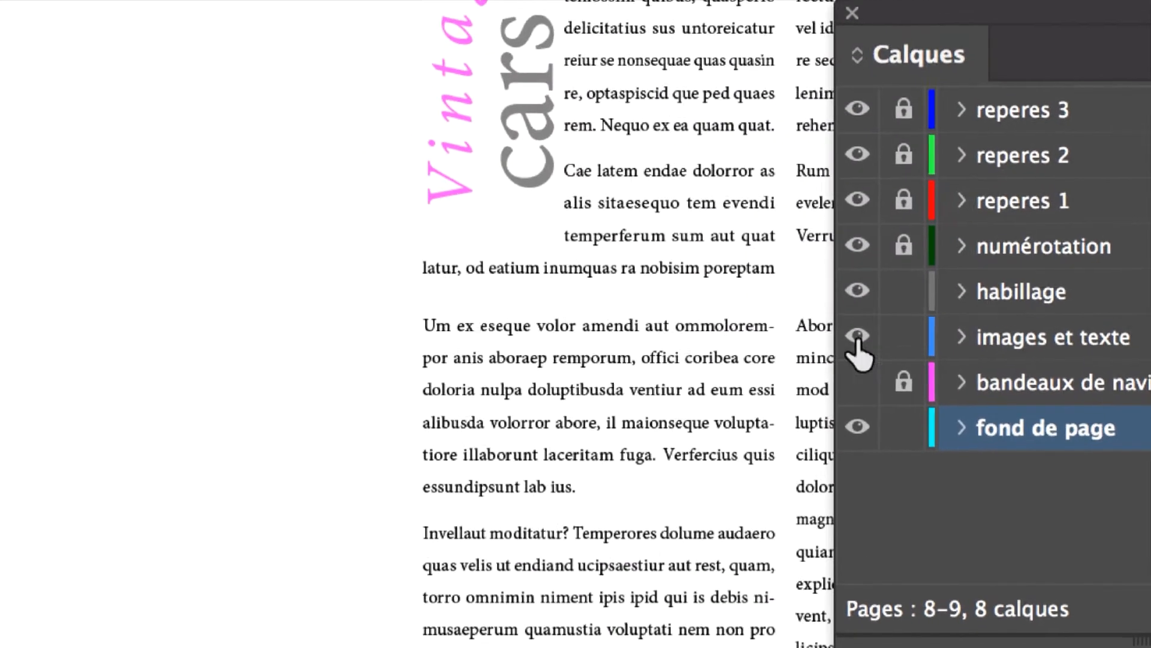
# Step: Lock the "images et texte" and "habillage" layers
pyautogui.click(903, 337)
pyautogui.click(903, 292)
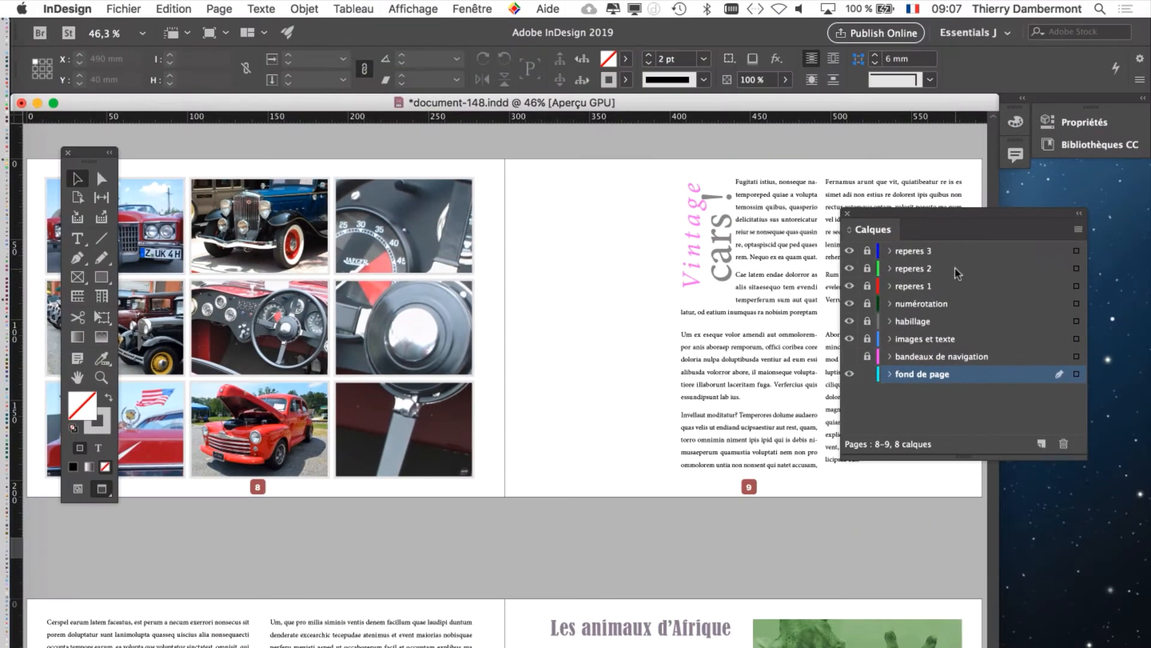
pyautogui.moveTo(915, 222); pyautogui.dragTo(951, 229)
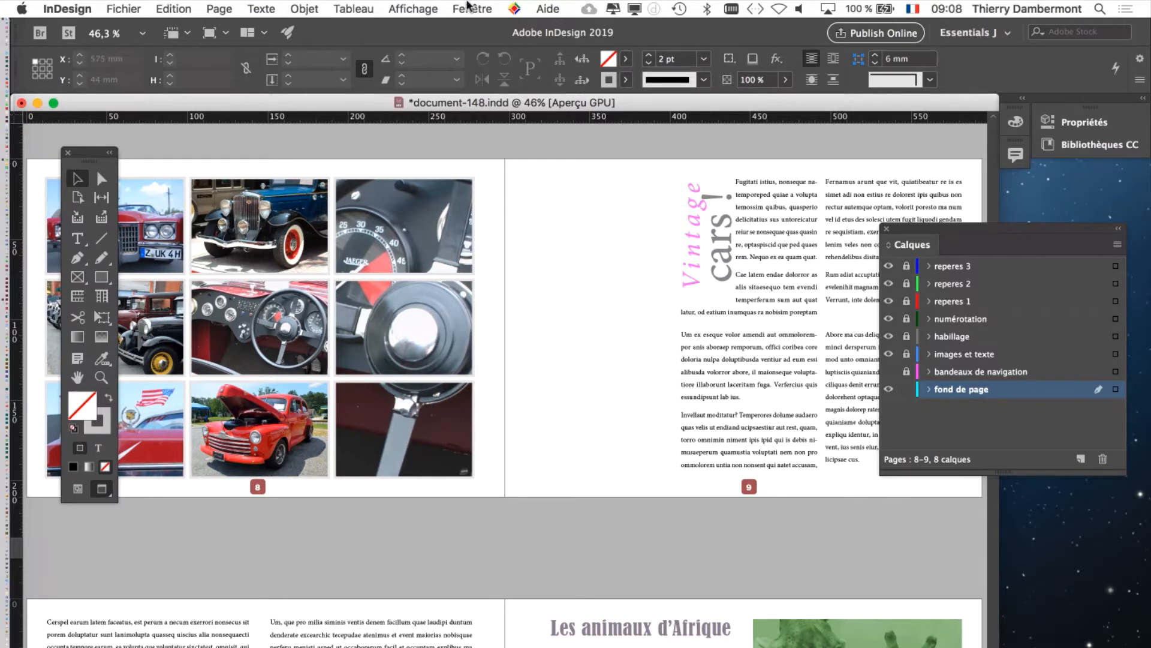
# Step: Display the document's page overview with more room for the master pages, and open the A-Master spread for editing
pyautogui.click(469, 7)
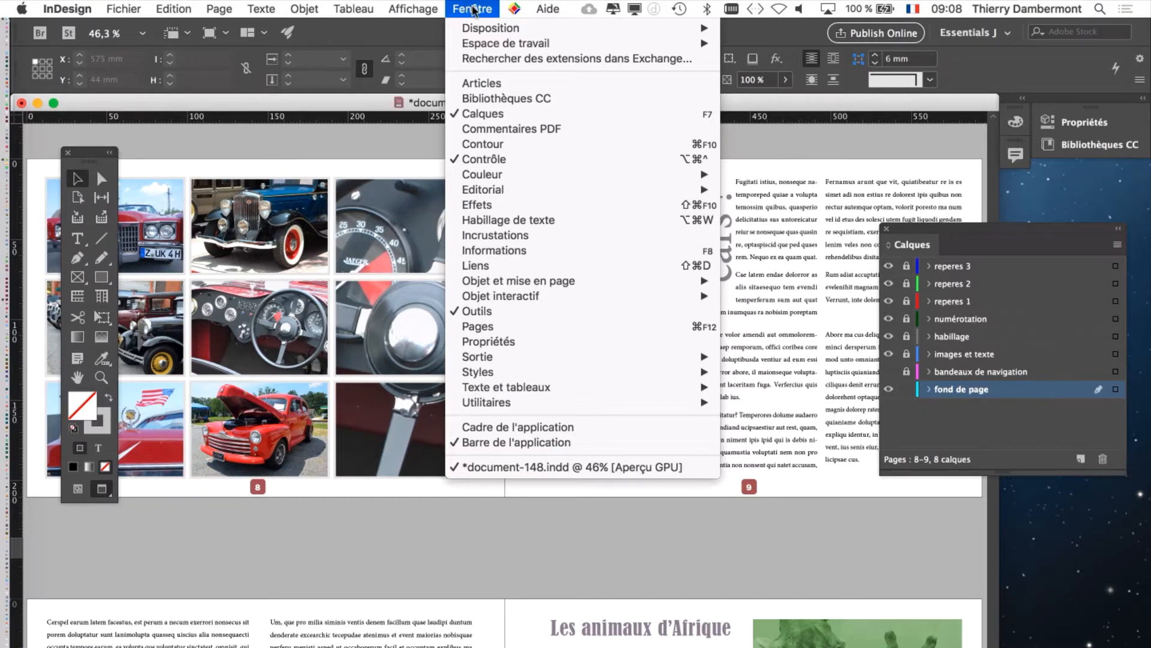
pyautogui.click(517, 325)
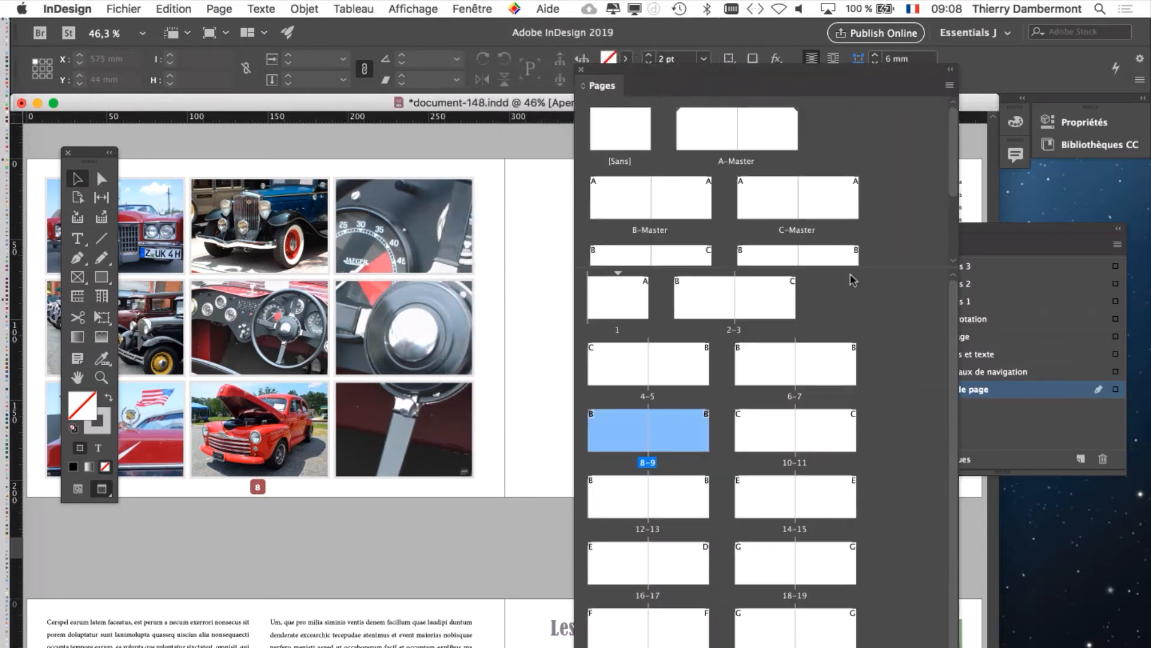
pyautogui.moveTo(861, 322); pyautogui.dragTo(861, 406)
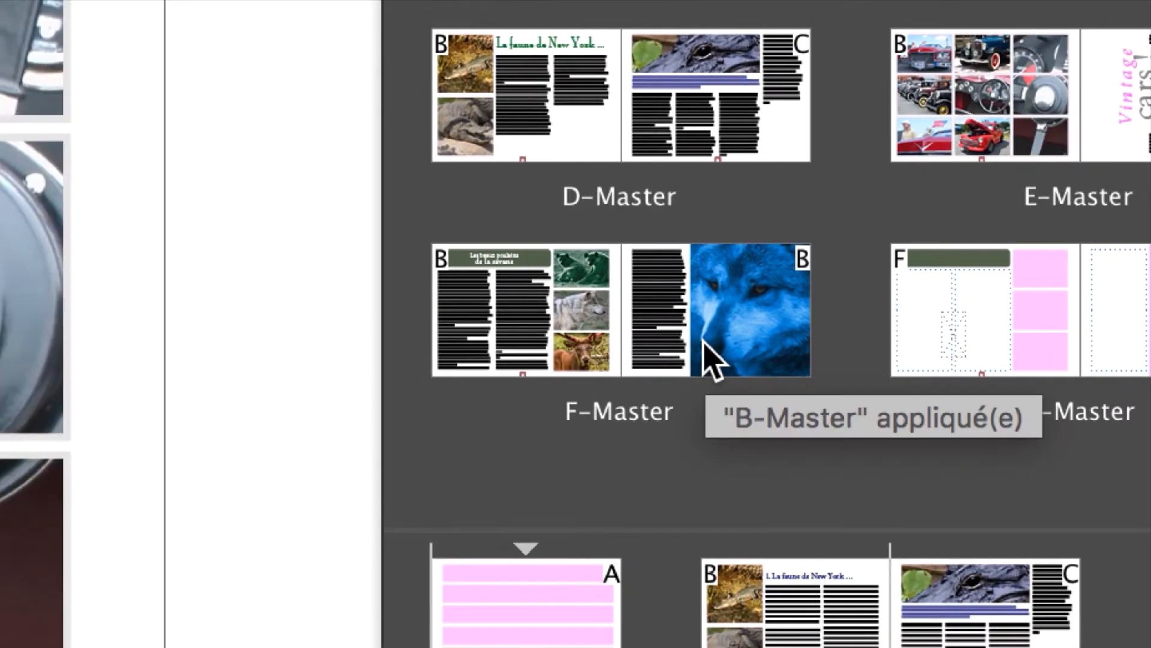
pyautogui.scroll(5, 707, 354)
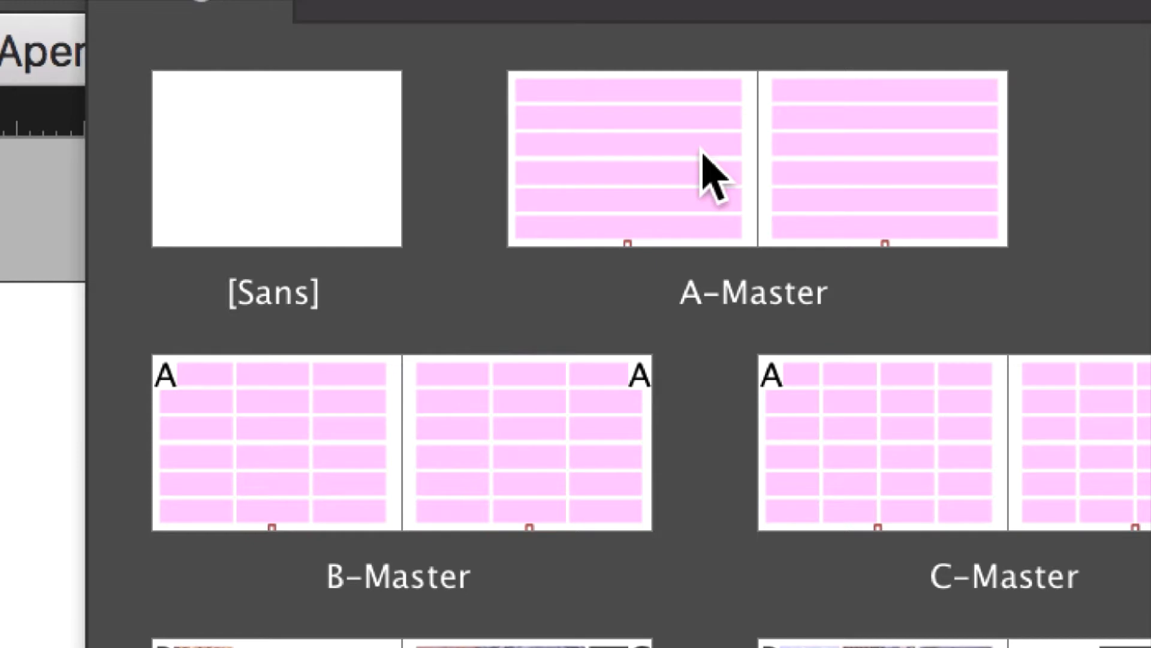
pyautogui.doubleClick(702, 149)
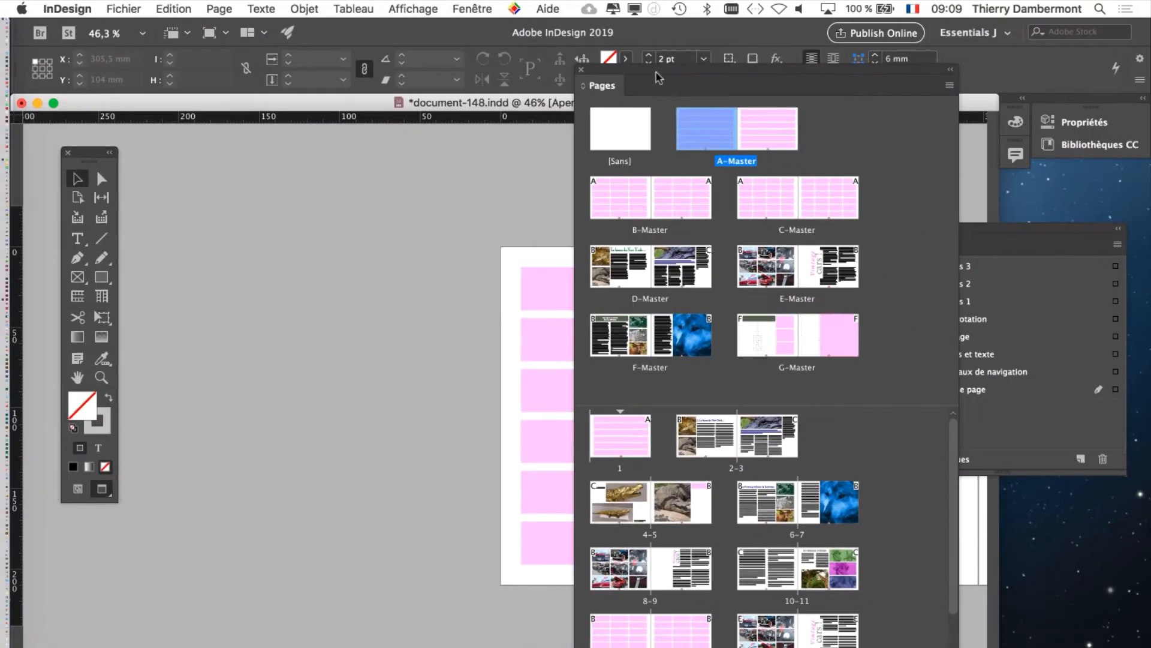
# Step: Collapse the Pages panel and place it clear of the A-Master spread
pyautogui.moveTo(659, 71); pyautogui.dragTo(243, 166)
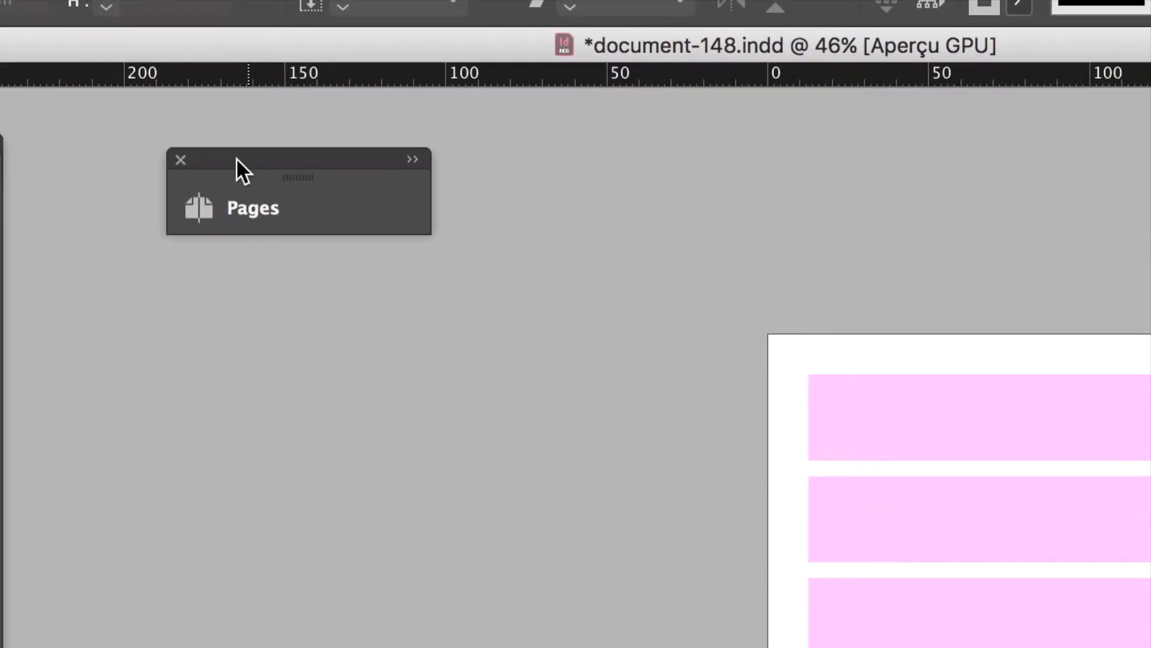
pyautogui.doubleClick(236, 157)
pyautogui.doubleClick(237, 157)
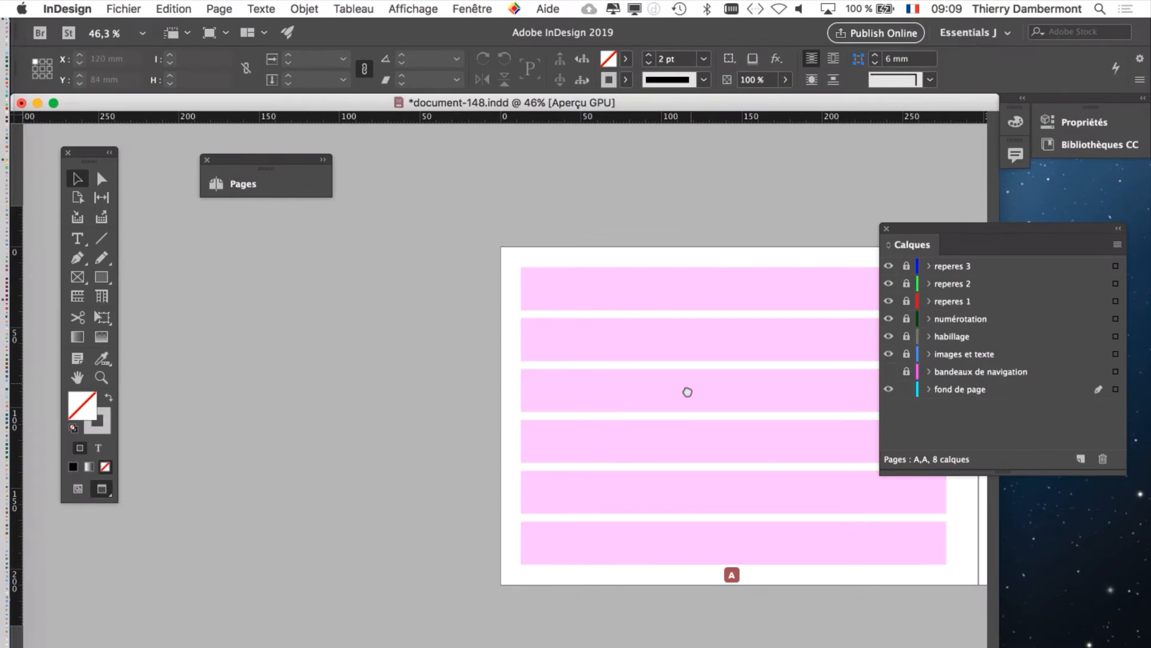
pyautogui.hscroll(10, 687, 391)
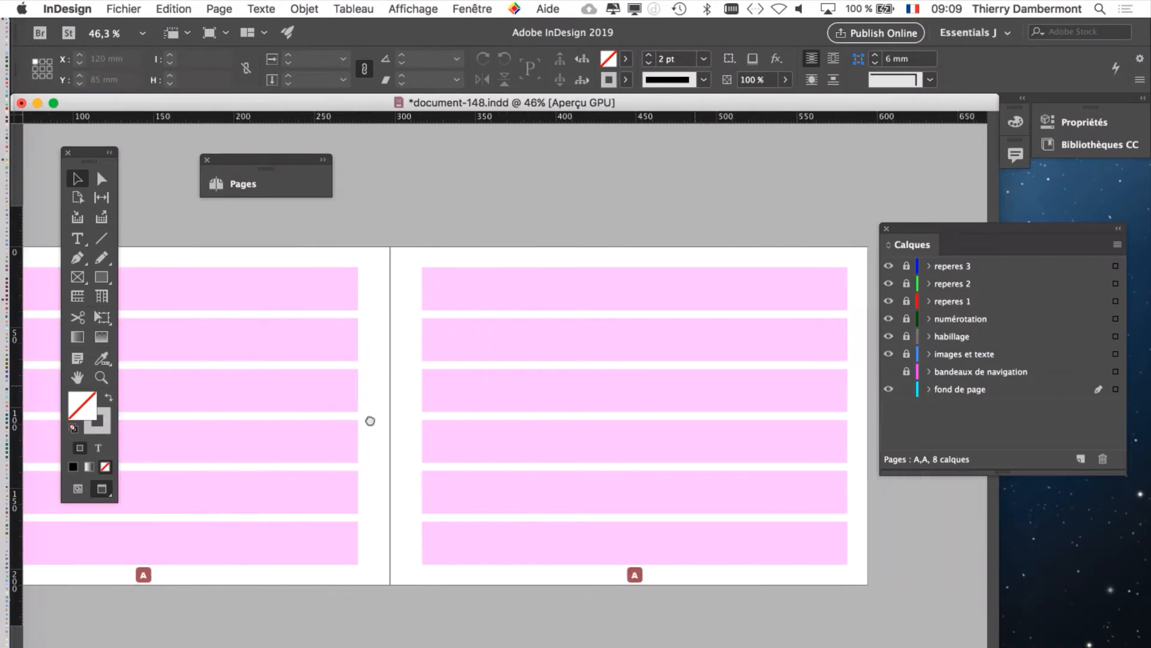
pyautogui.hscroll(-5, 373, 419)
pyautogui.hscroll(2, 396, 438)
pyautogui.hscroll(1, 287, 440)
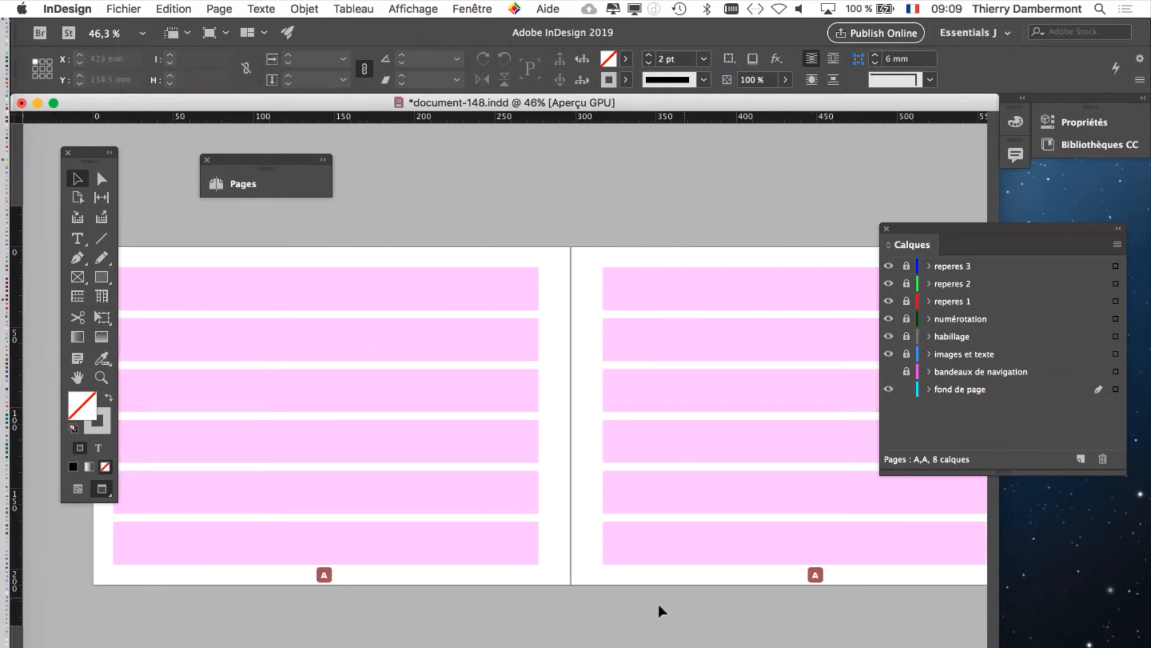
# Step: Resize the document window so that the whole A-Master spread fits in it
pyautogui.moveTo(999, 647); pyautogui.dragTo(1071, 585)
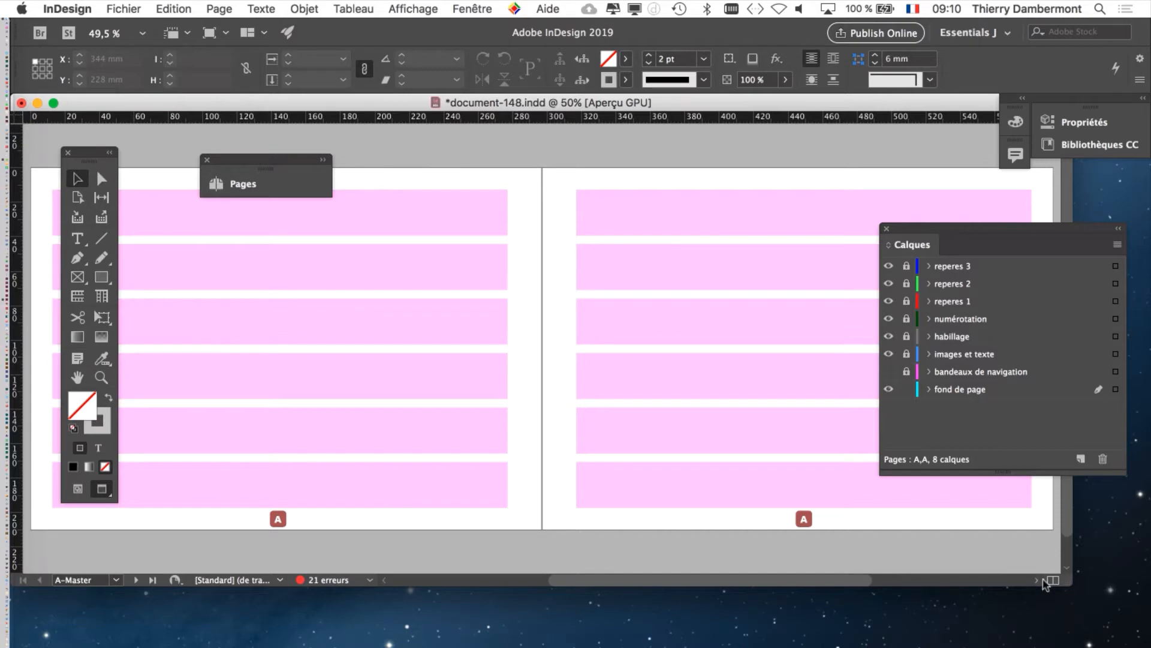
pyautogui.moveTo(1066, 582); pyautogui.dragTo(1061, 614)
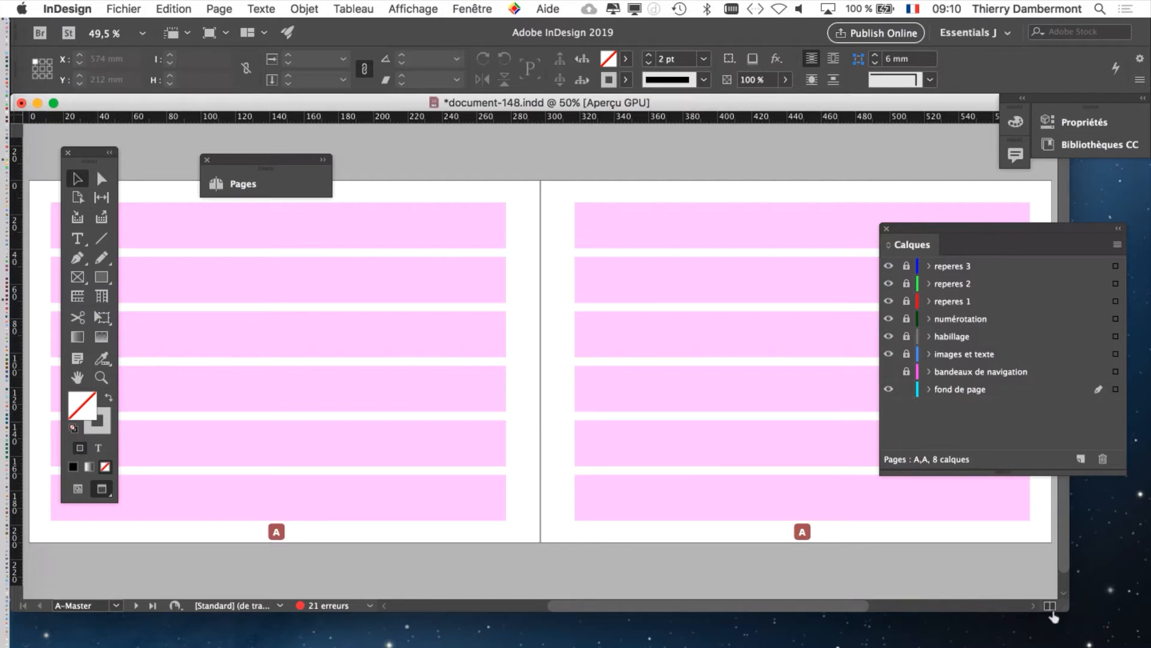
pyautogui.moveTo(1064, 610); pyautogui.dragTo(1061, 636)
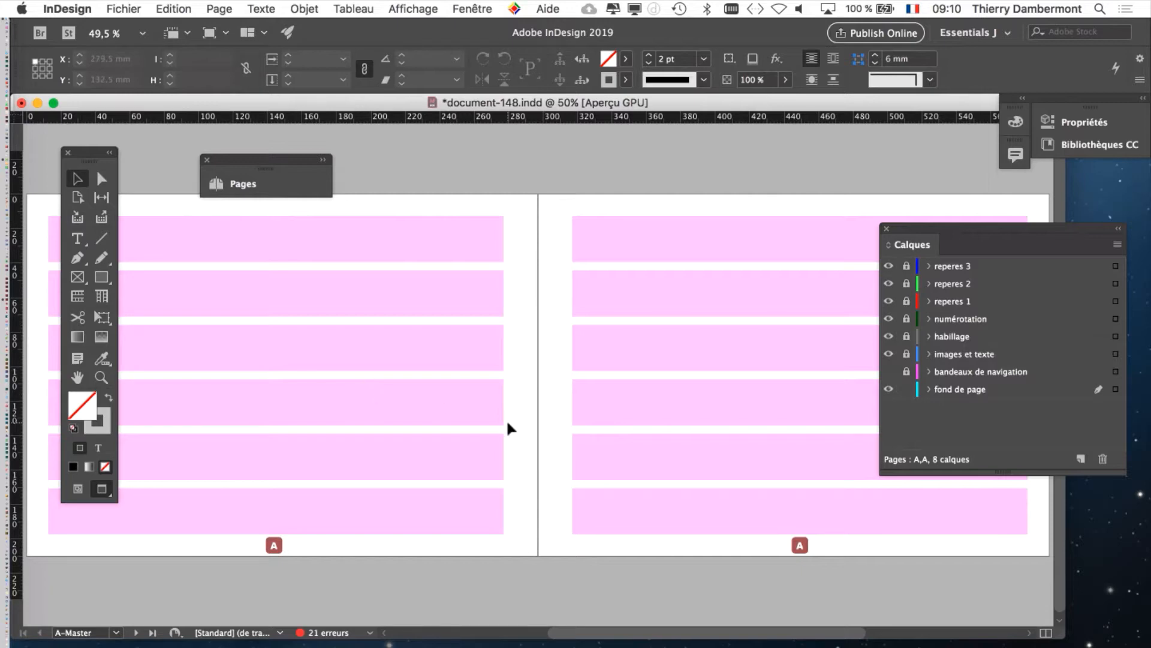
# Step: Make "fond de page" the active layer and arrange the Calques and Pages panels around the A-Master spread's first page
pyautogui.click(473, 10)
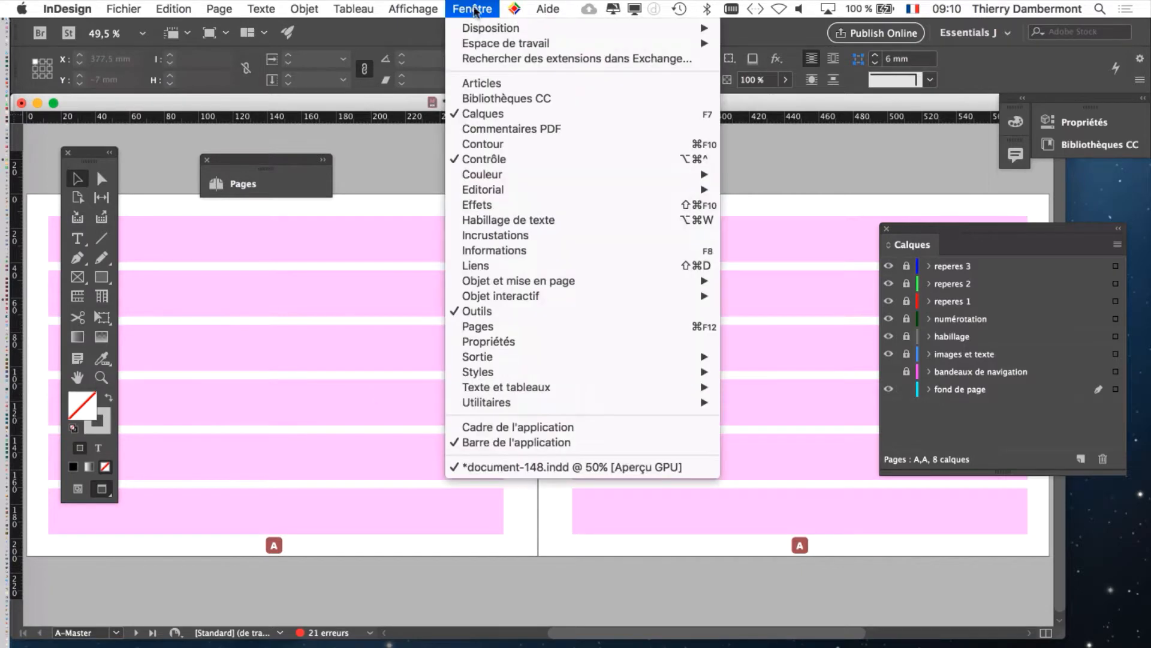
pyautogui.click(971, 409)
pyautogui.moveTo(952, 226); pyautogui.dragTo(889, 176)
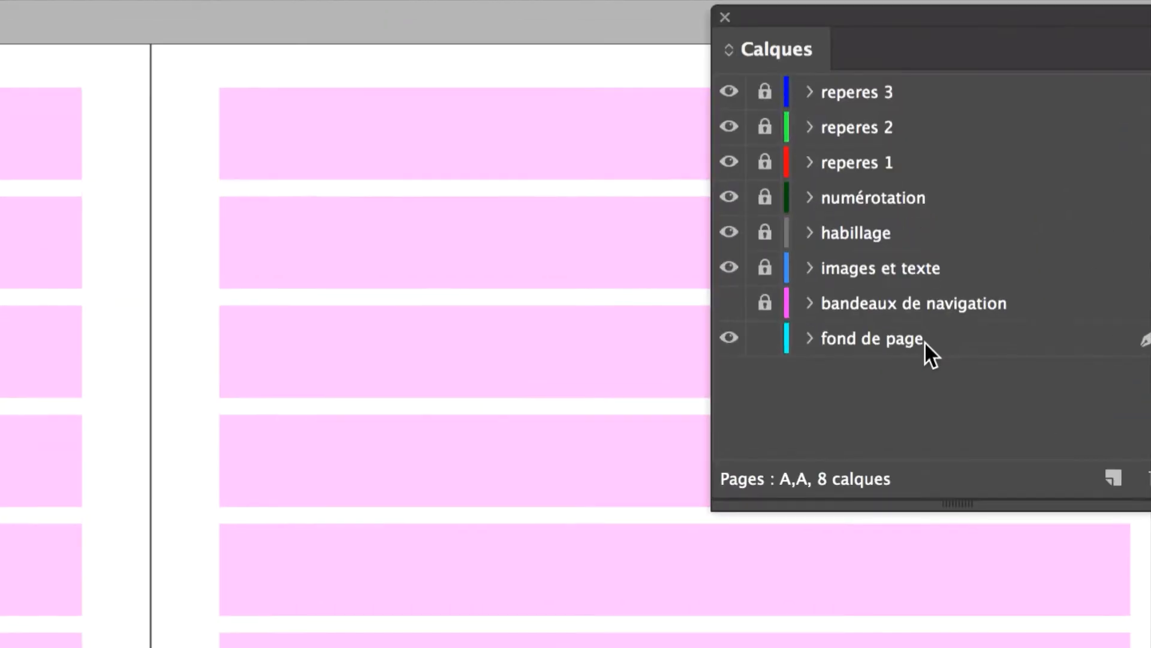
pyautogui.click(924, 341)
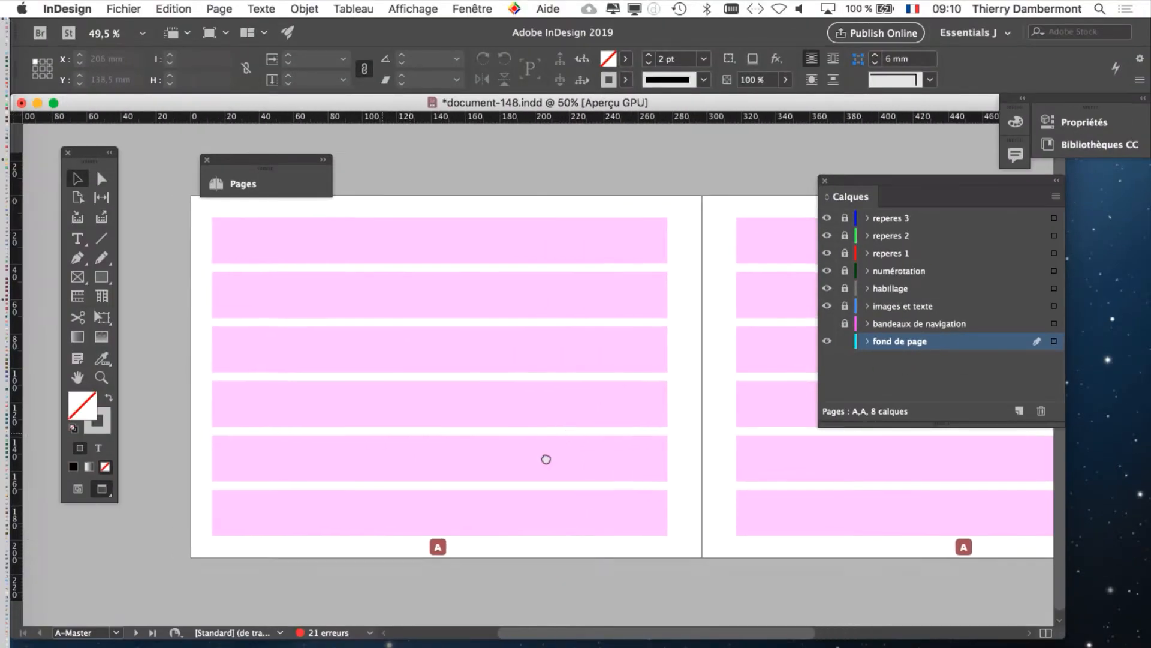
pyautogui.moveTo(546, 459); pyautogui.dragTo(543, 461)
pyautogui.moveTo(300, 159); pyautogui.dragTo(291, 133)
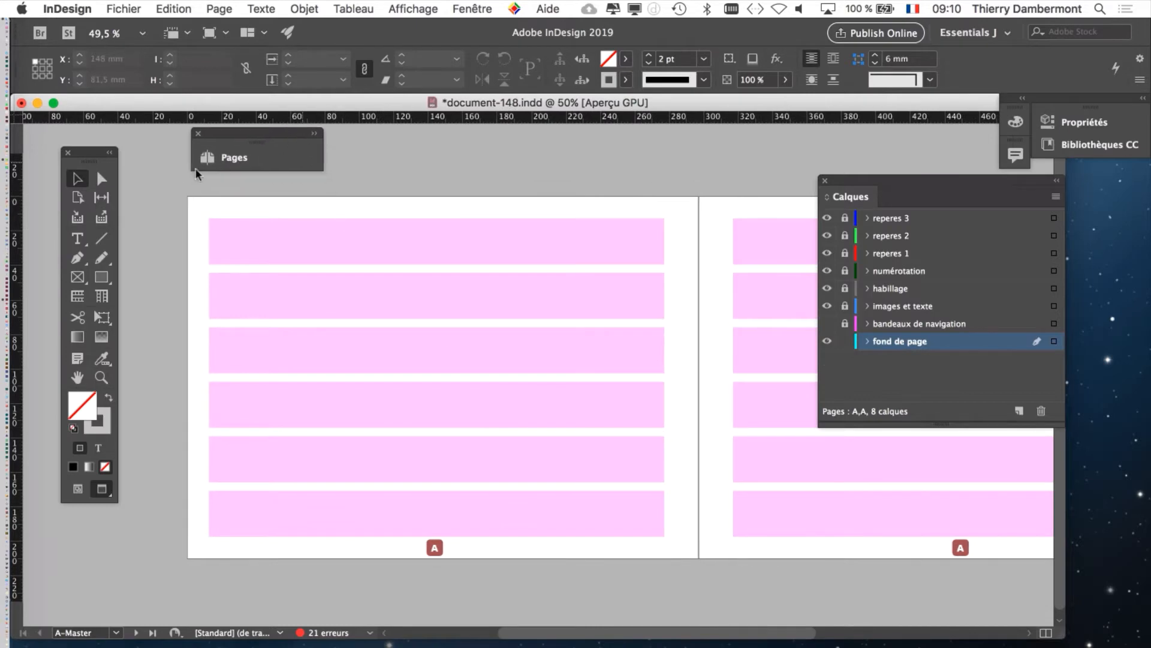
# Step: Activate the Rectangle tool with both fill and stroke set to none
pyautogui.click(100, 279)
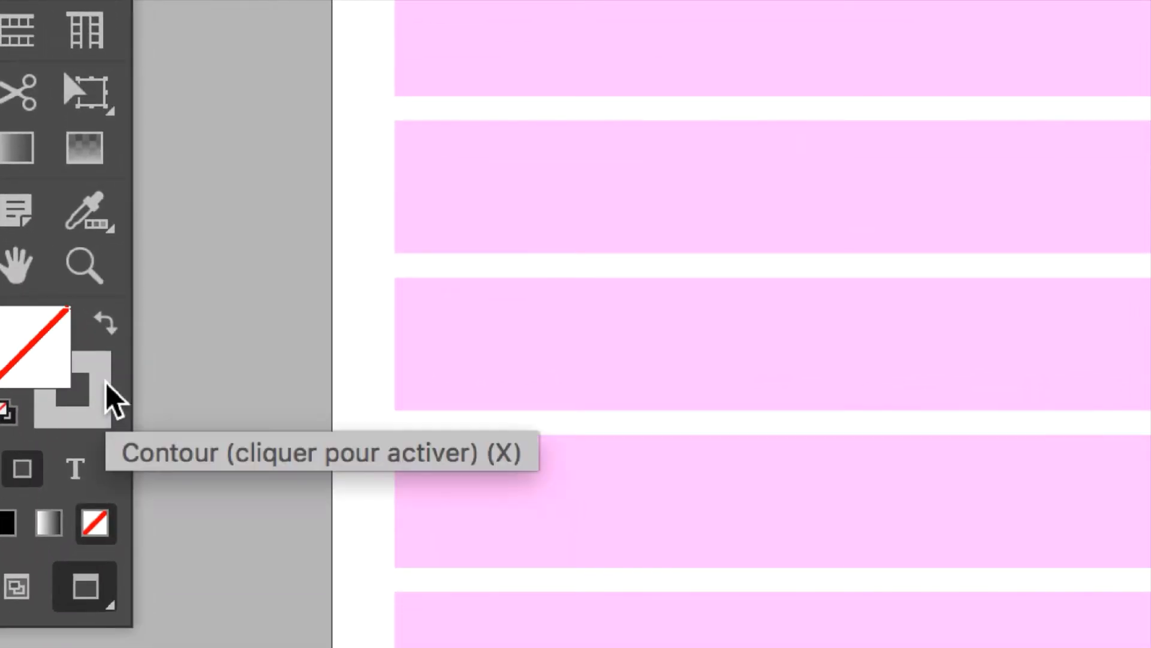
pyautogui.click(105, 384)
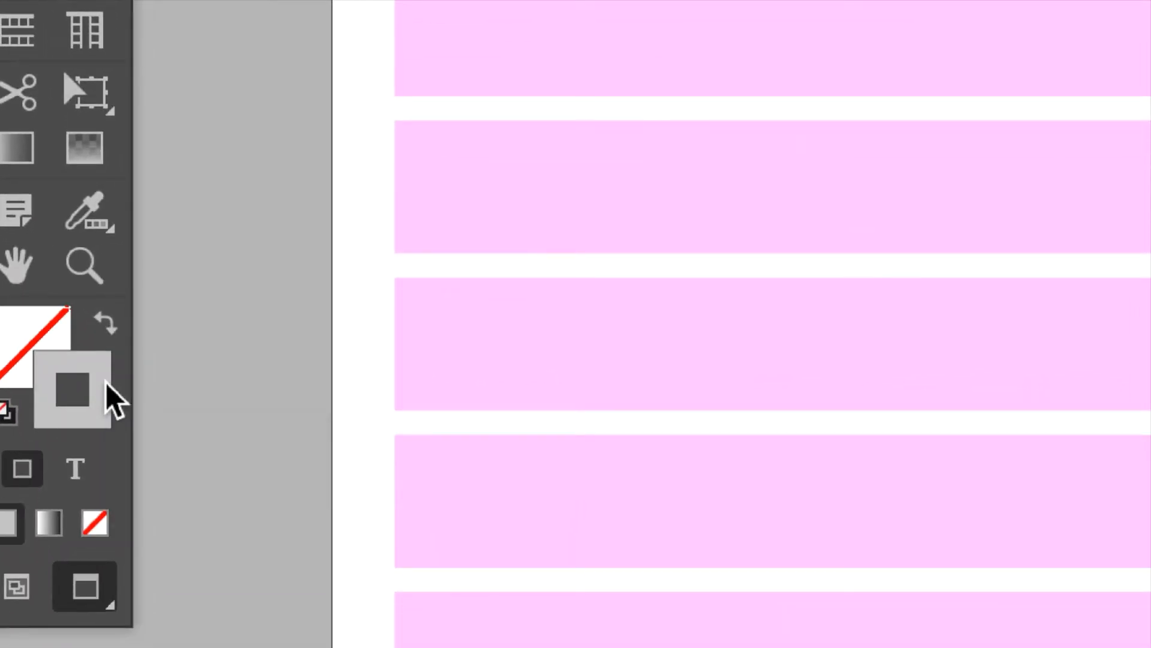
pyautogui.click(95, 522)
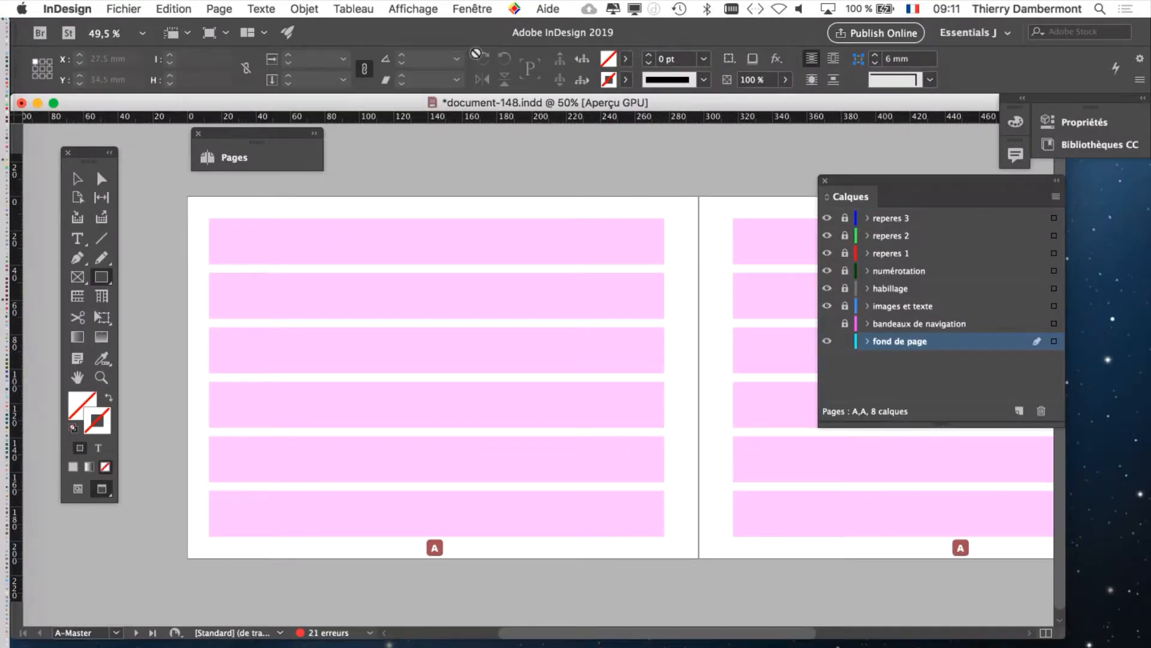
# Step: Show the object styles list, move it over the spread and enlarge it to reveal all the styles
pyautogui.click(472, 8)
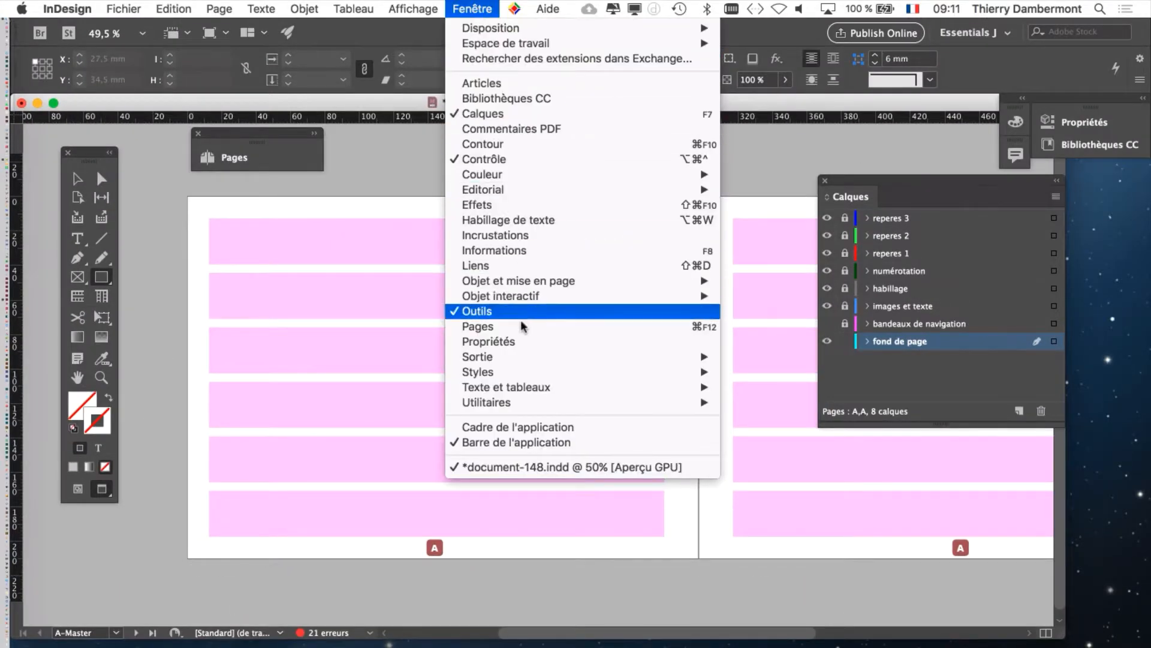
pyautogui.moveTo(522, 373)
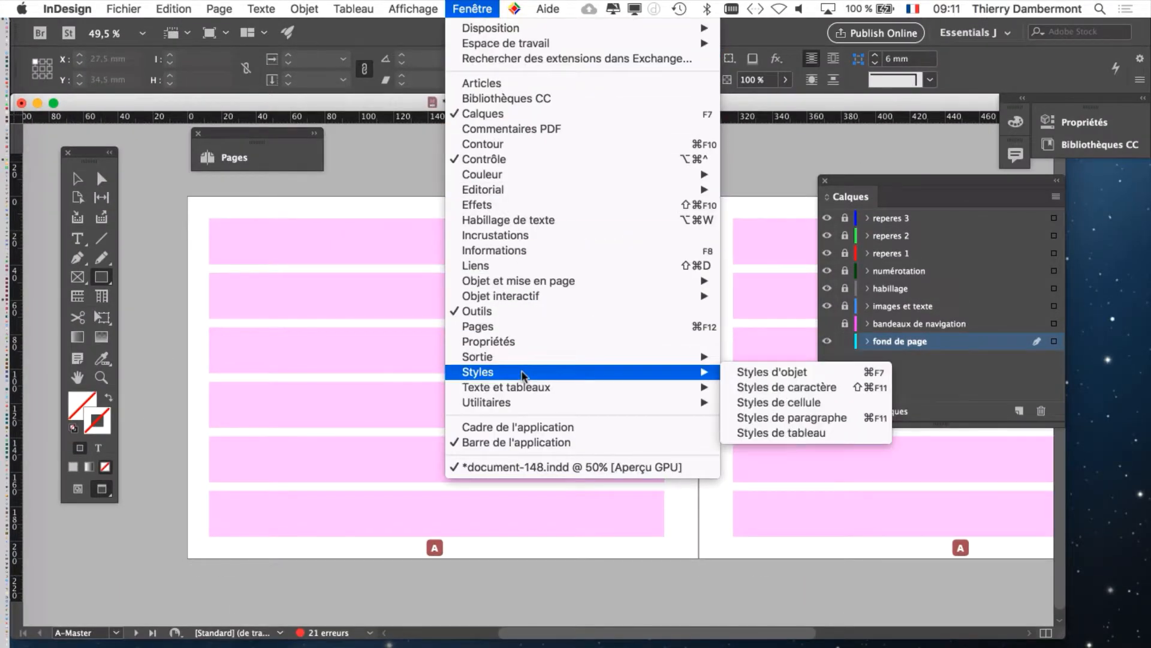
pyautogui.click(780, 373)
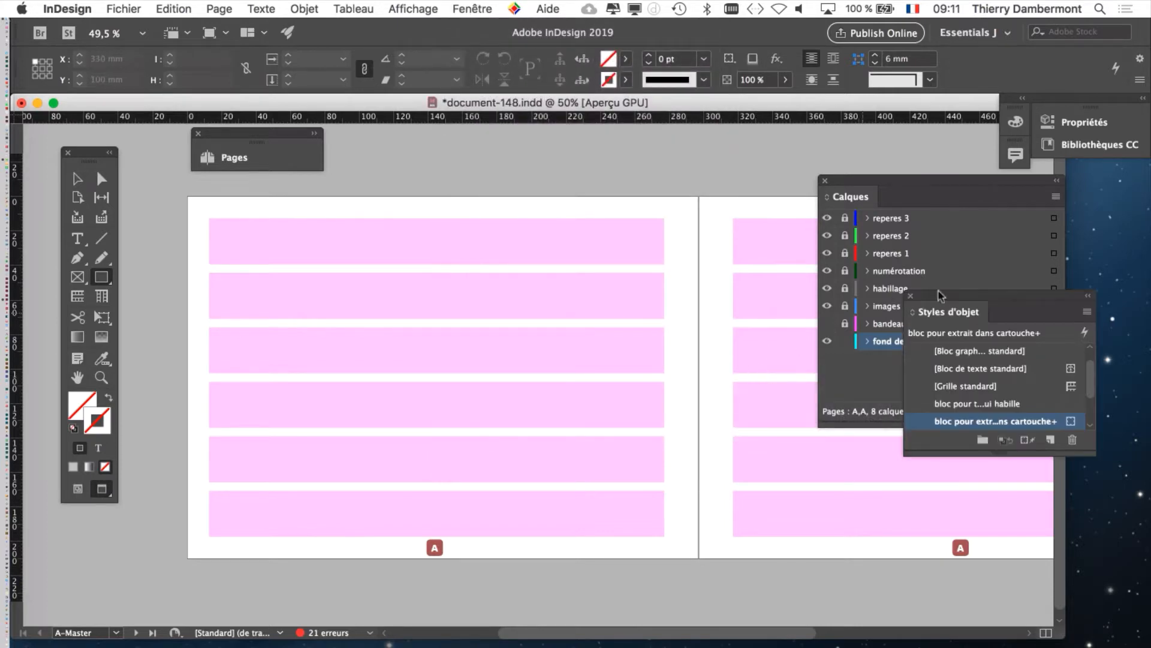
pyautogui.moveTo(964, 304); pyautogui.dragTo(569, 167)
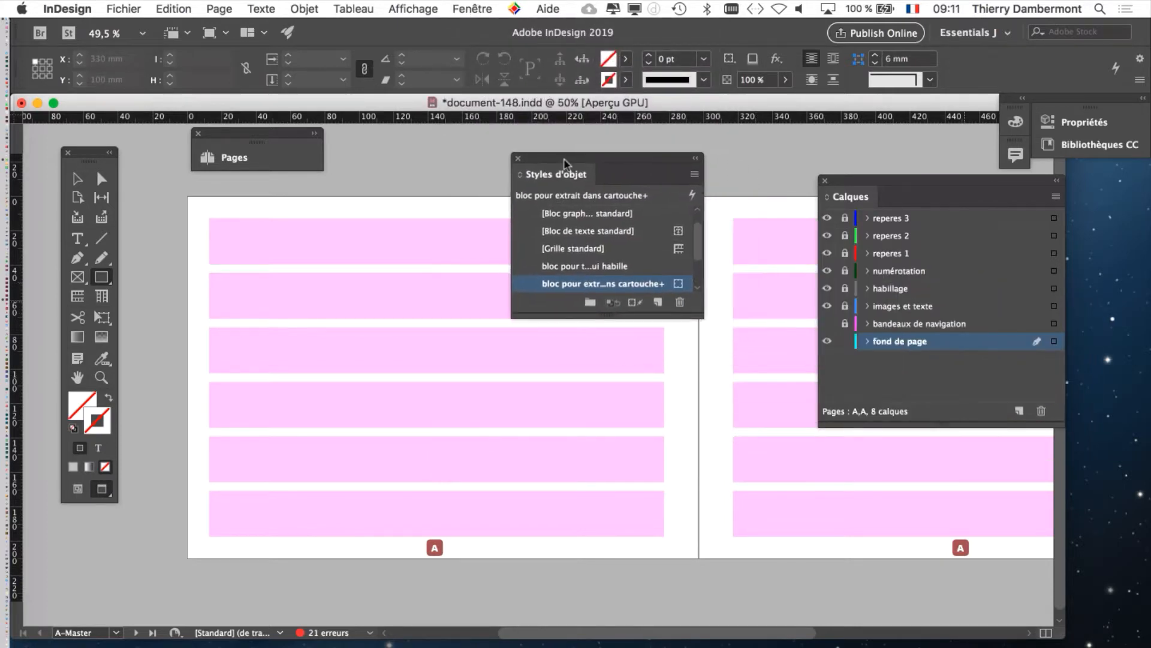
pyautogui.moveTo(701, 318); pyautogui.dragTo(770, 456)
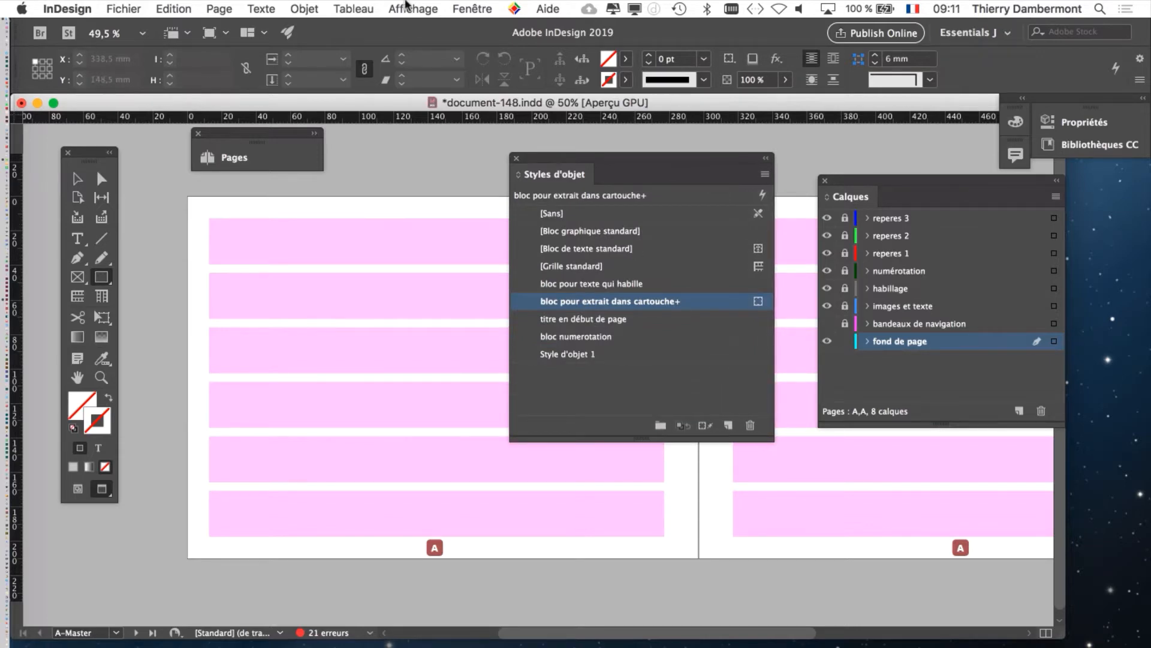
pyautogui.click(466, 7)
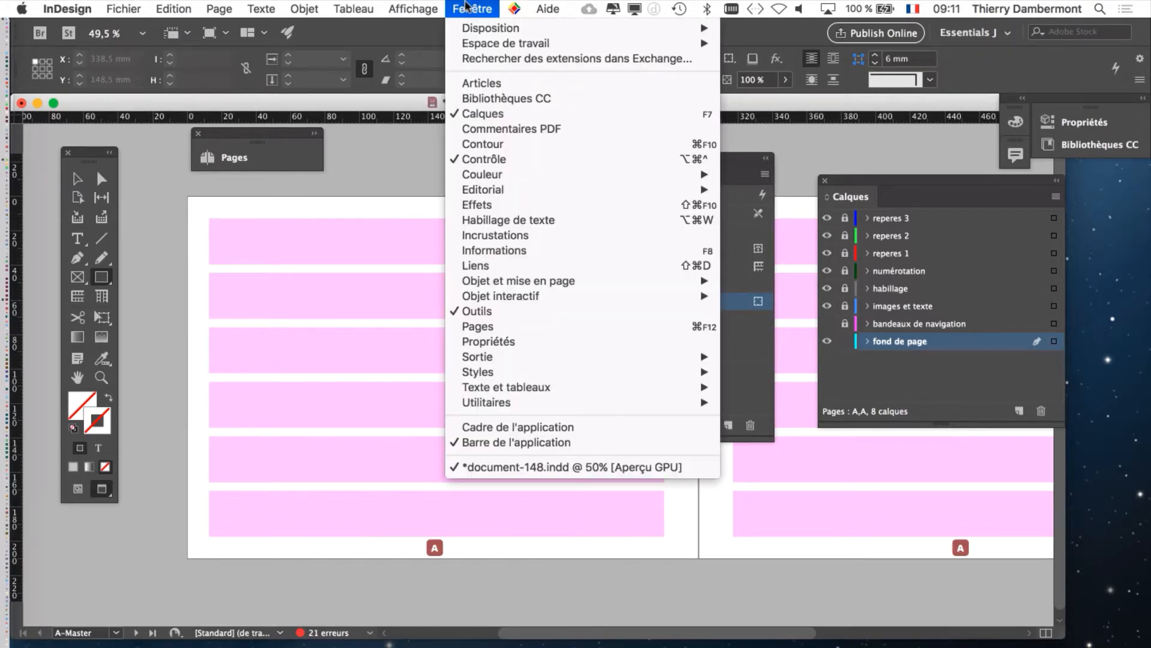
pyautogui.moveTo(522, 373)
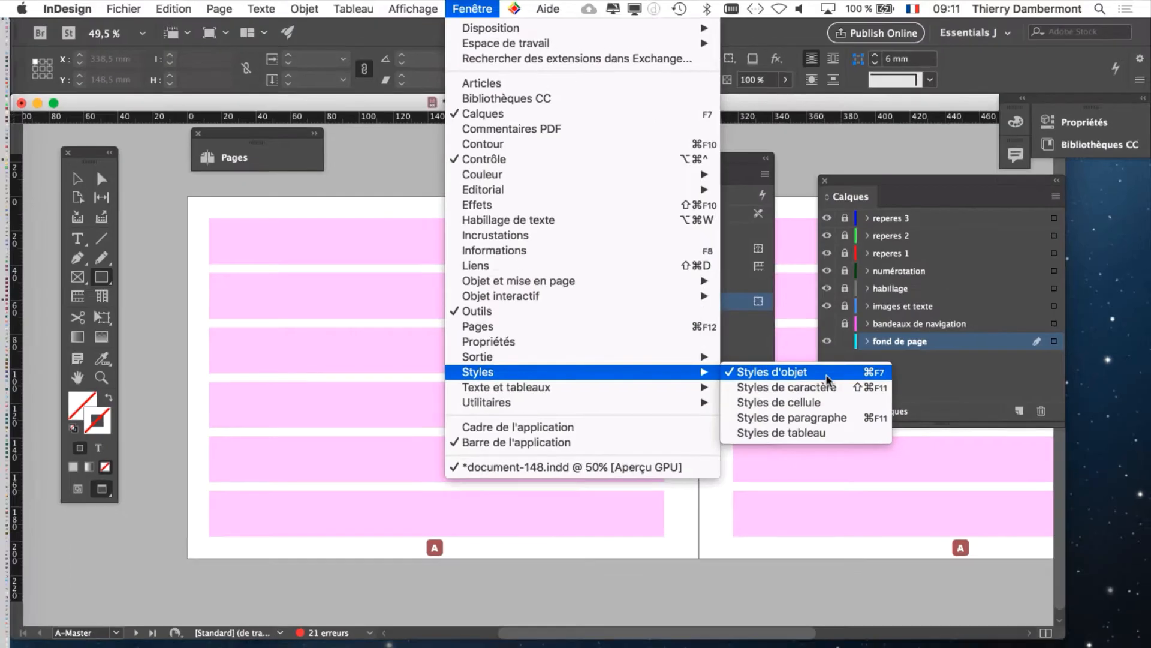
# Step: Make [Sans] the default object style for new graphic frames instead of "bloc pour extrait dans cartouche"
pyautogui.click(827, 378)
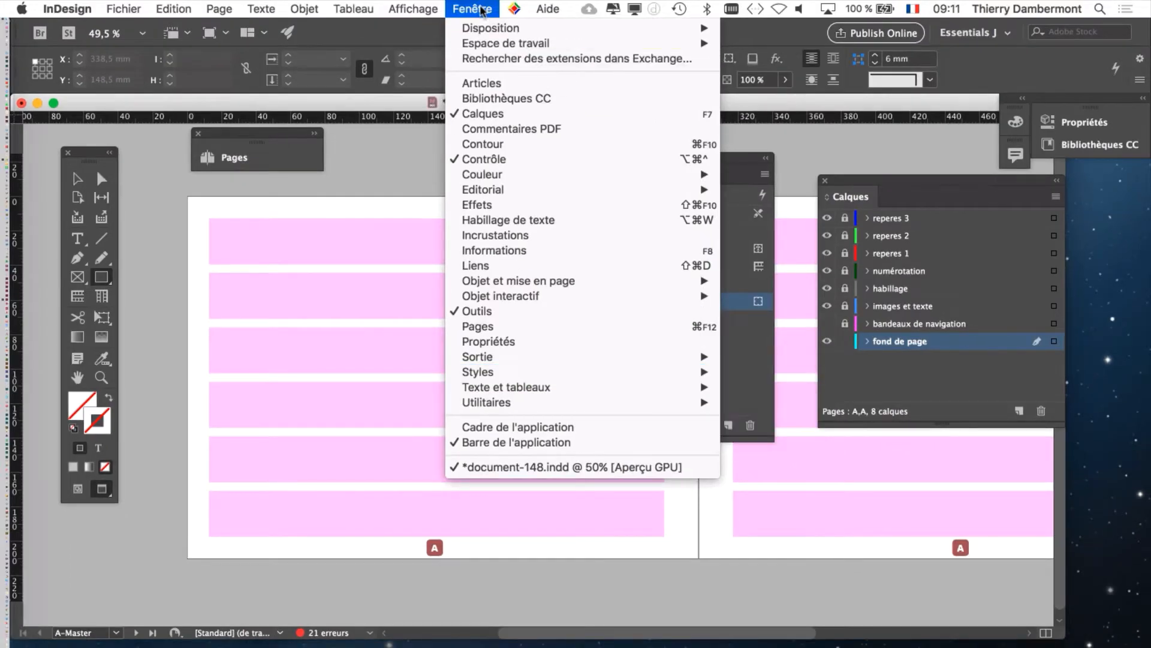
pyautogui.moveTo(630, 170)
pyautogui.mouseDown()
pyautogui.moveTo(599, 149)
pyautogui.moveTo(616, 168)
pyautogui.mouseUp()
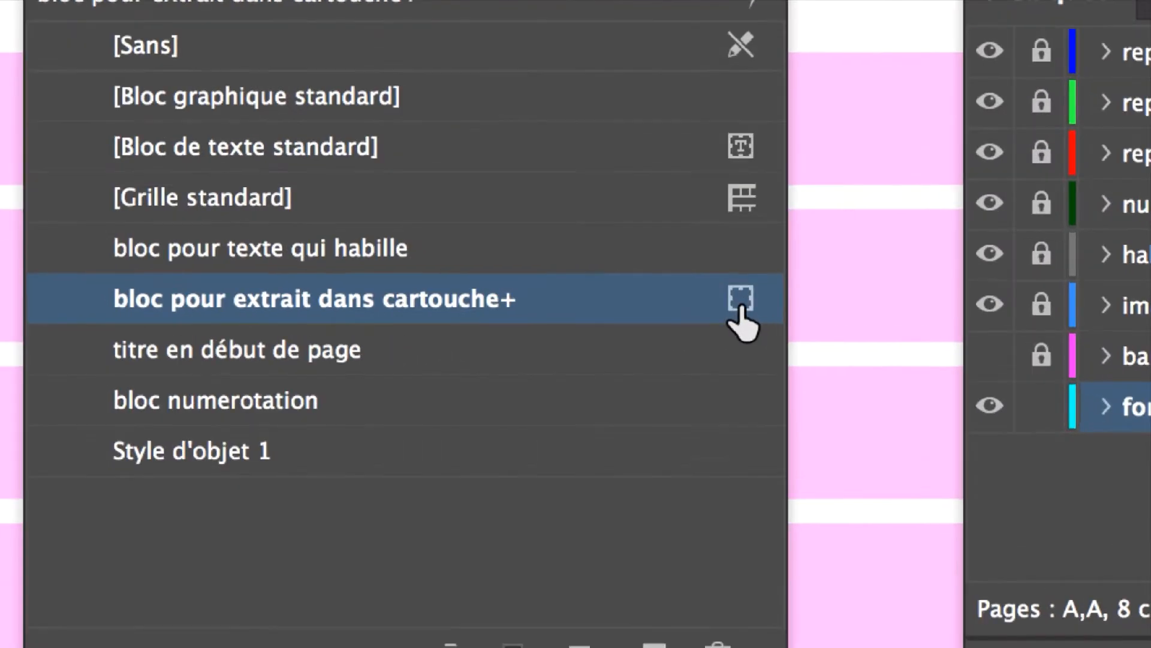
pyautogui.moveTo(742, 307); pyautogui.dragTo(747, 76)
pyautogui.moveTo(742, 251)
pyautogui.mouseDown()
pyautogui.moveTo(736, 223)
pyautogui.moveTo(732, 233)
pyautogui.mouseUp()
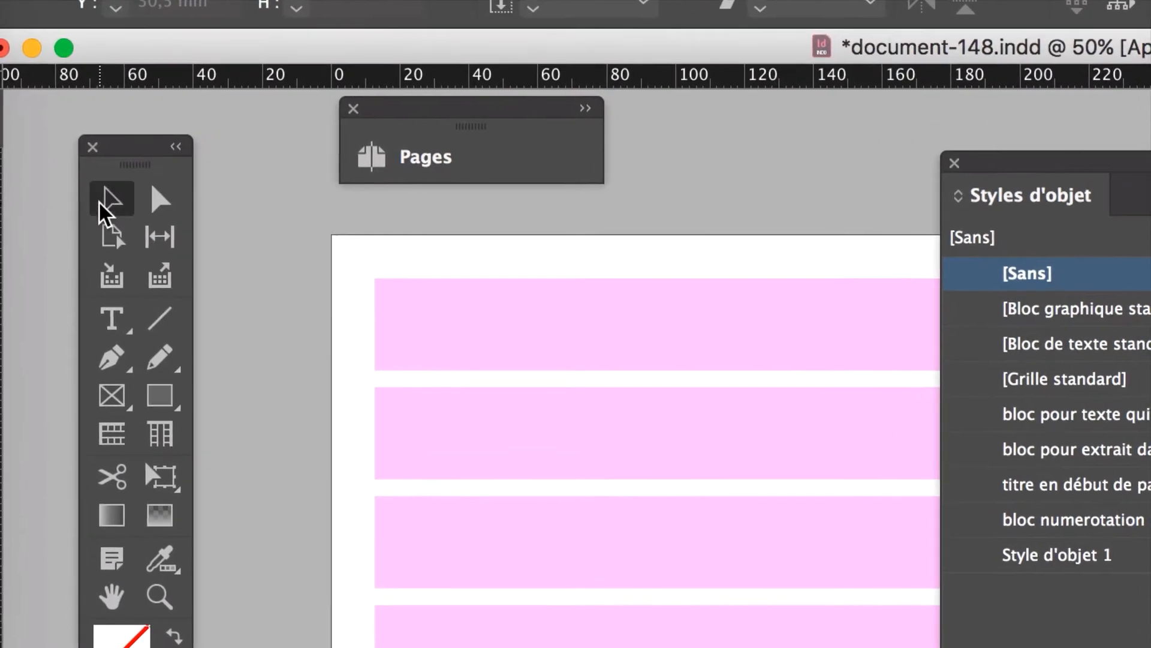
# Step: Close the object styles list and draw a rectangle about 304 × 228.5 mm around the spread's first page
pyautogui.click(124, 205)
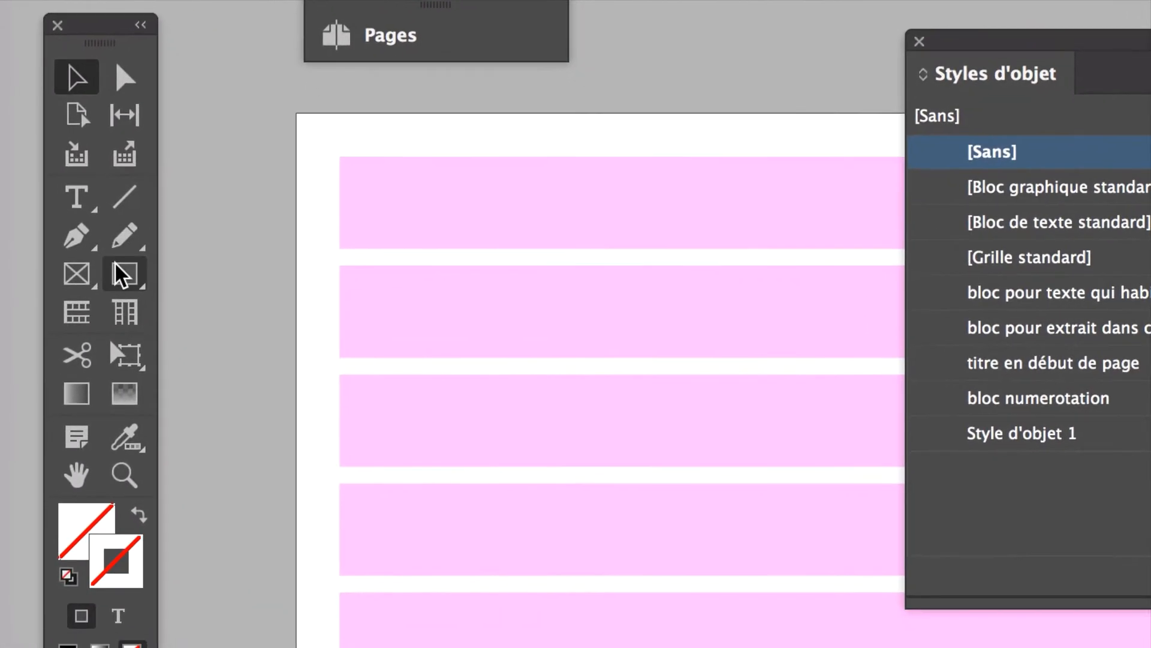
pyautogui.click(120, 278)
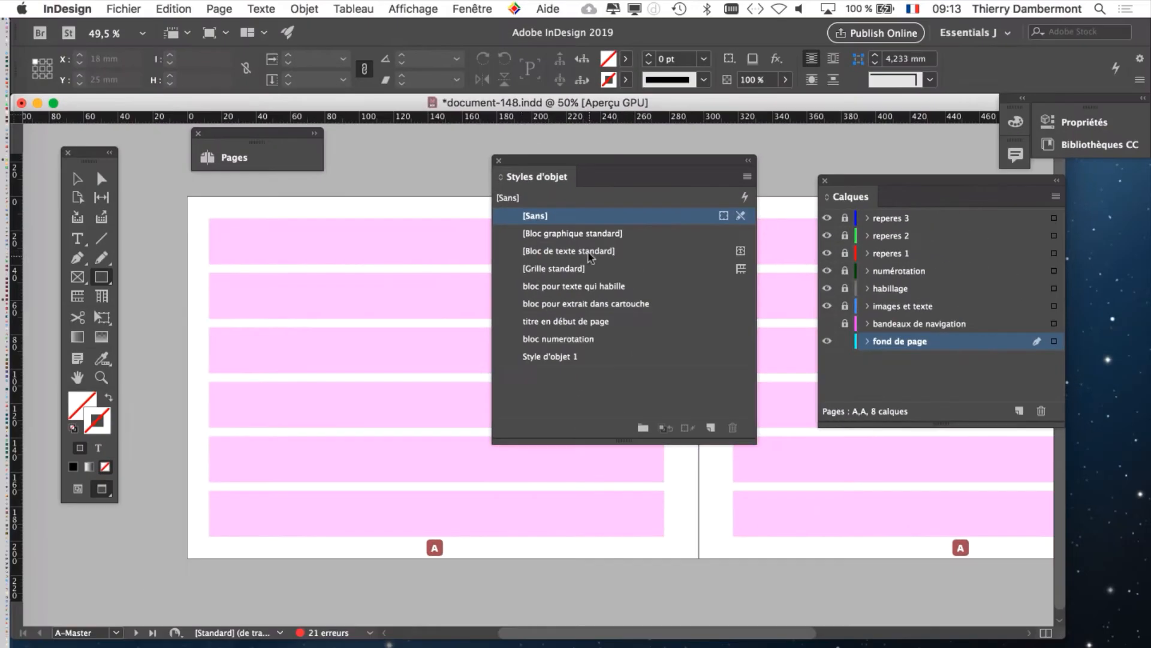
pyautogui.click(499, 161)
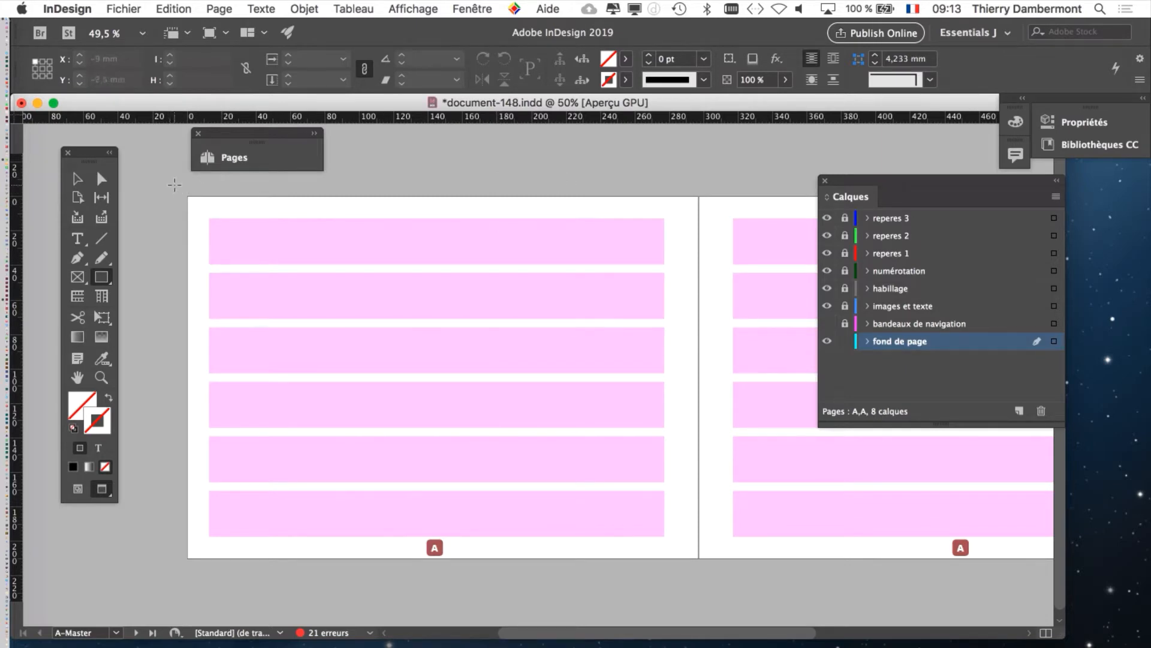
pyautogui.moveTo(174, 185); pyautogui.dragTo(698, 579)
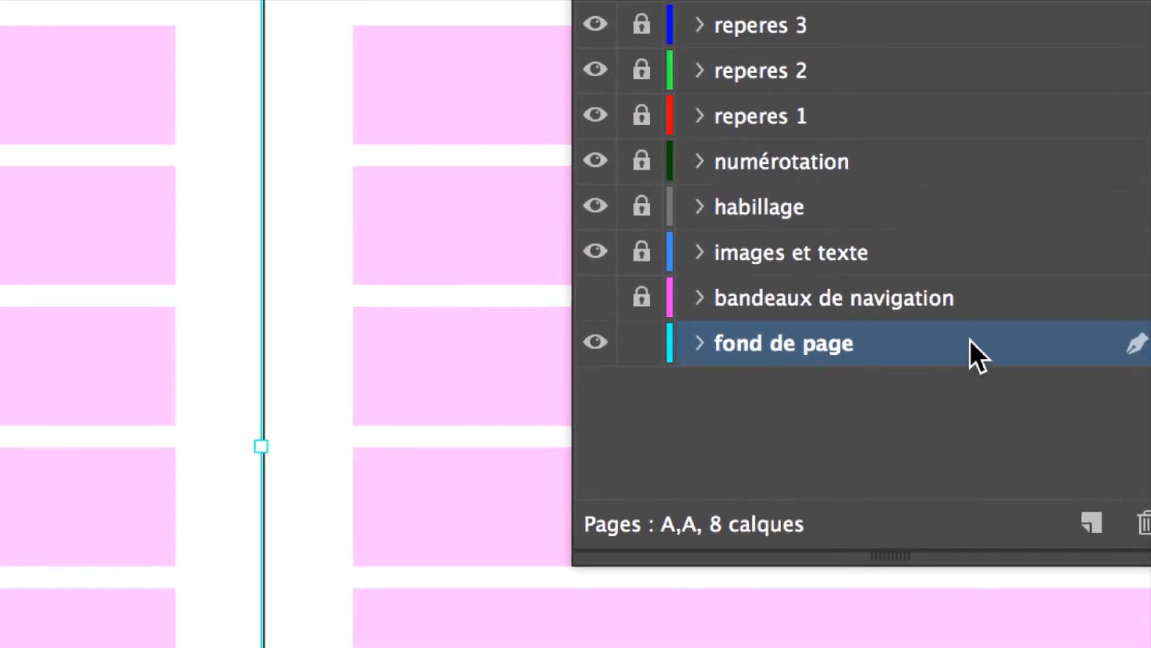
# Step: Set the "fond de page" layer's colour to Noir
pyautogui.doubleClick(969, 341)
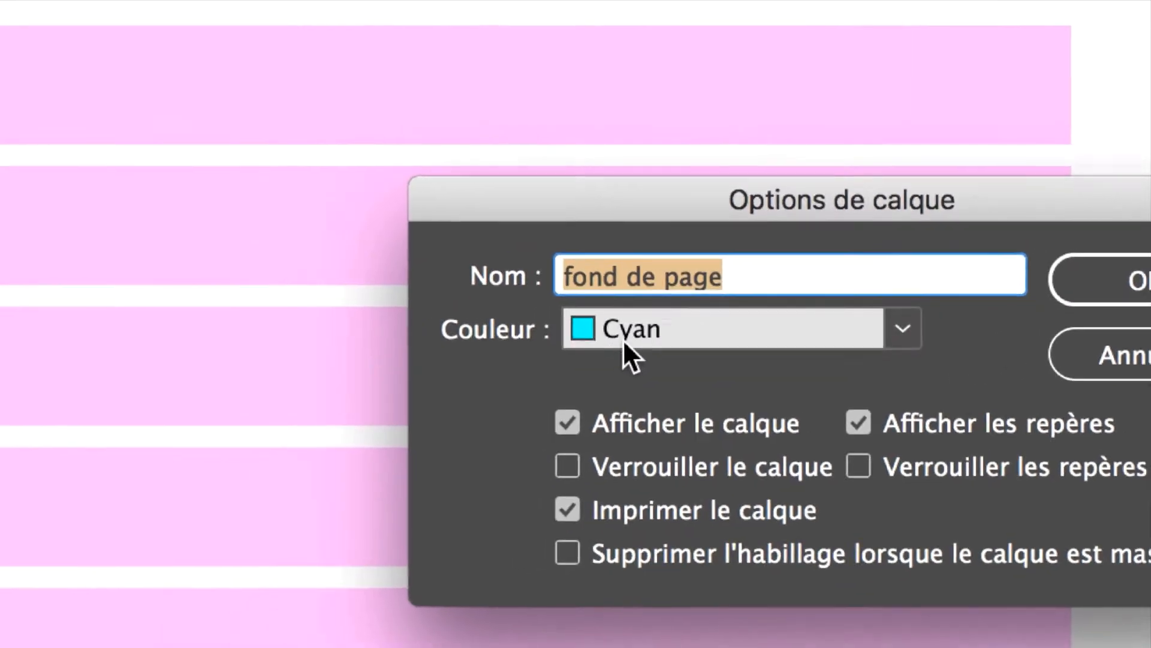
pyautogui.click(632, 336)
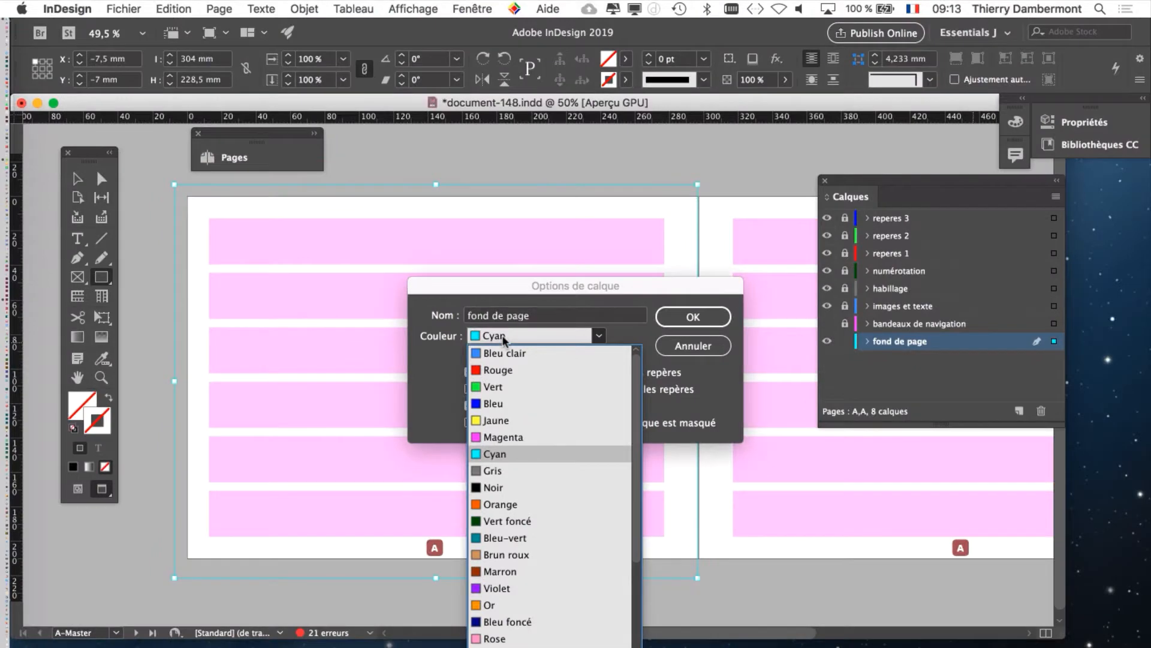
pyautogui.click(513, 490)
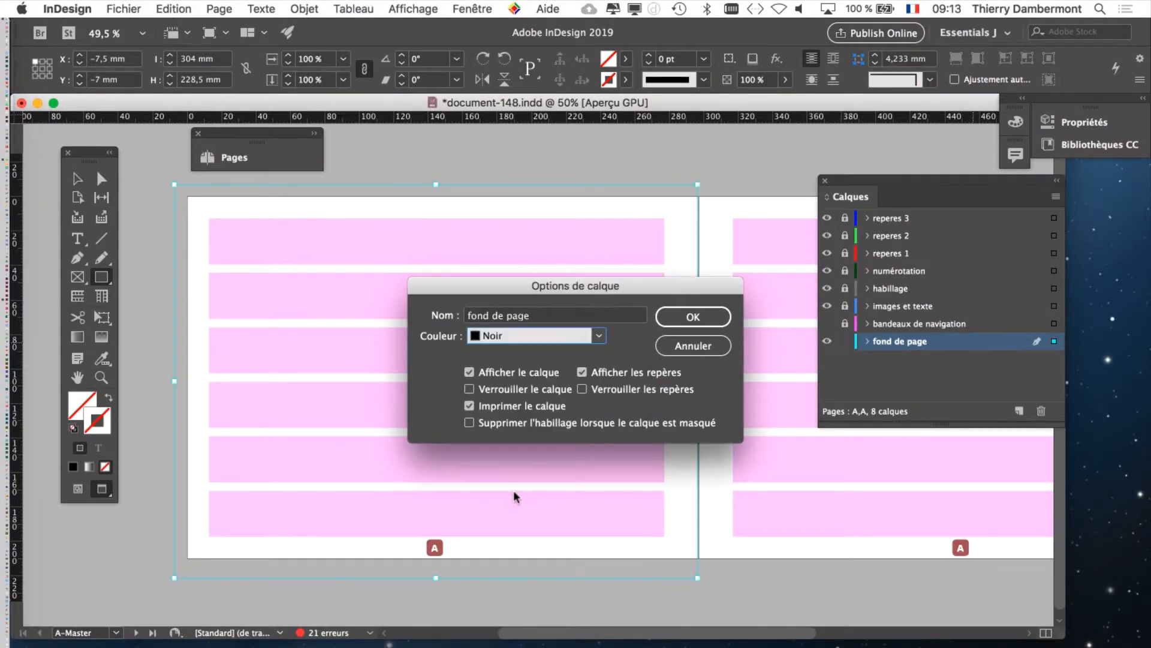
pyautogui.click(680, 319)
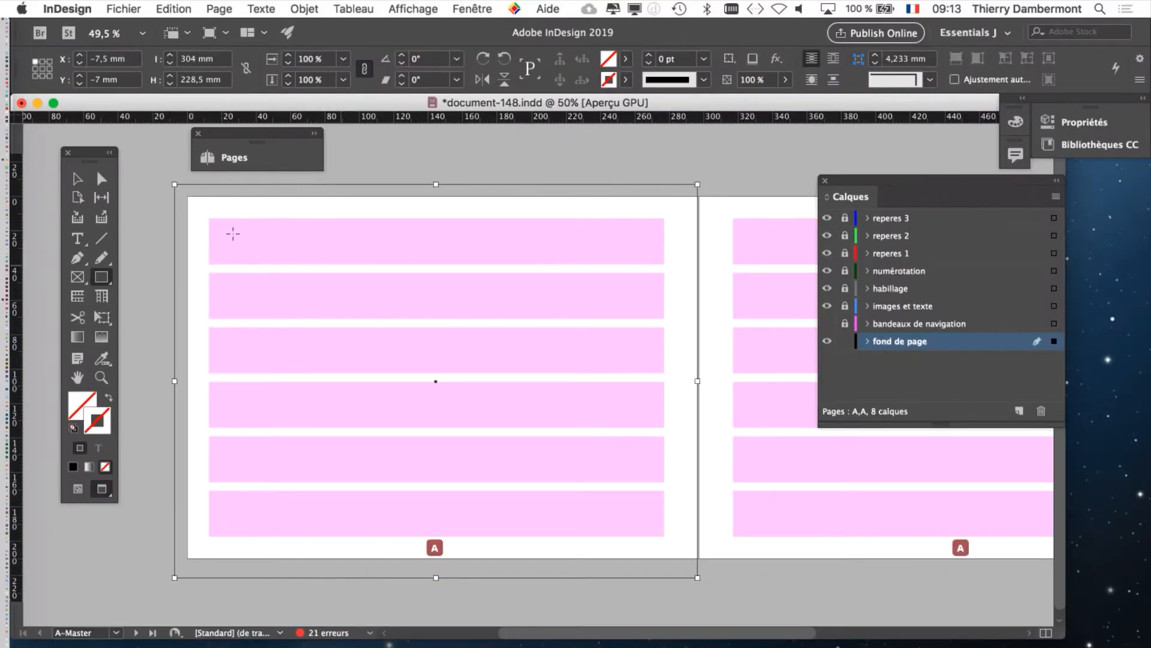
# Step: Adjust the rectangle's edges with the Selection tool, fitting it to the spine and enlarging it to about 308 × 233.5 mm
pyautogui.click(73, 180)
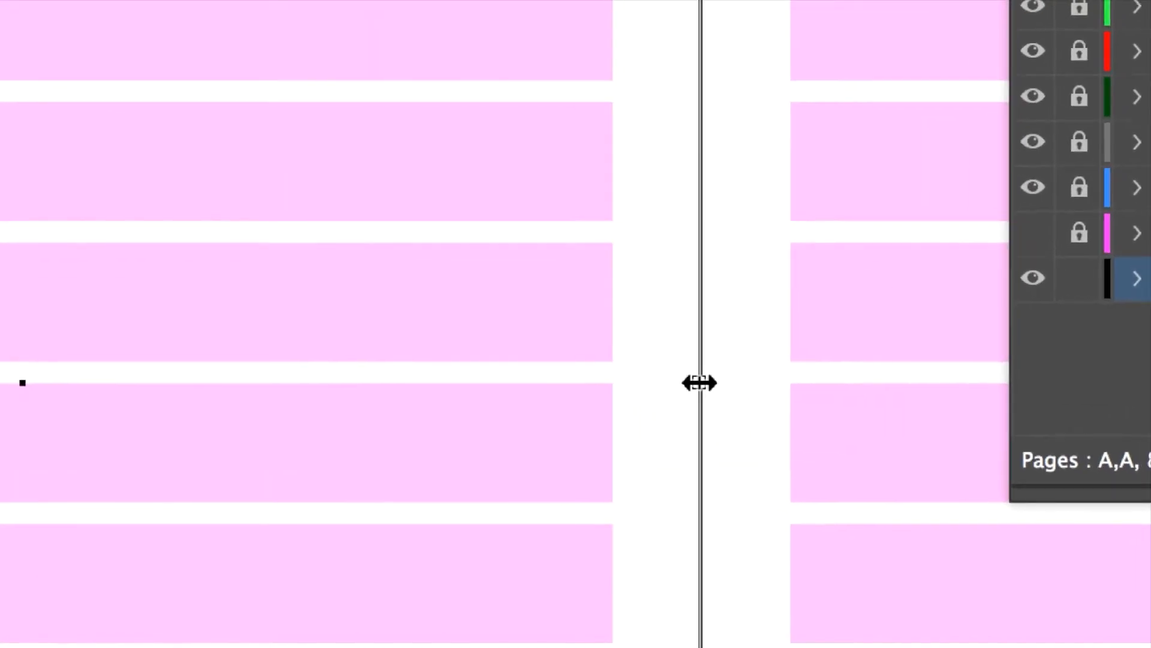
pyautogui.moveTo(705, 381)
pyautogui.mouseDown()
pyautogui.moveTo(623, 380)
pyautogui.moveTo(709, 384)
pyautogui.moveTo(687, 386)
pyautogui.moveTo(699, 380)
pyautogui.mouseUp()
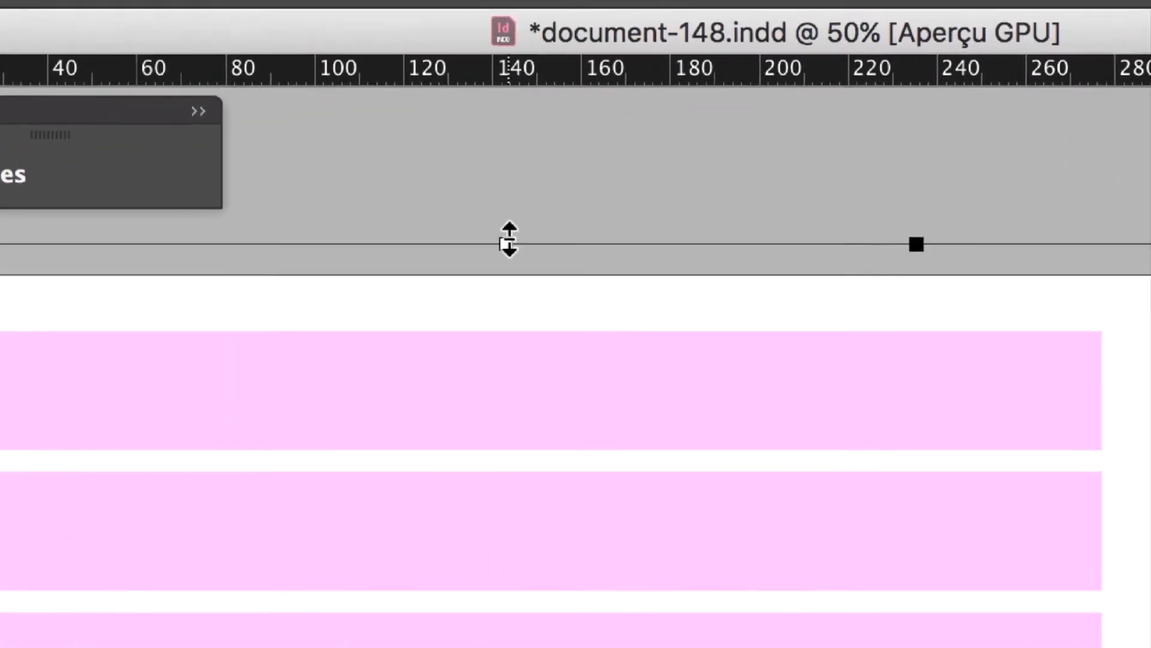
pyautogui.moveTo(614, 198); pyautogui.dragTo(614, 176)
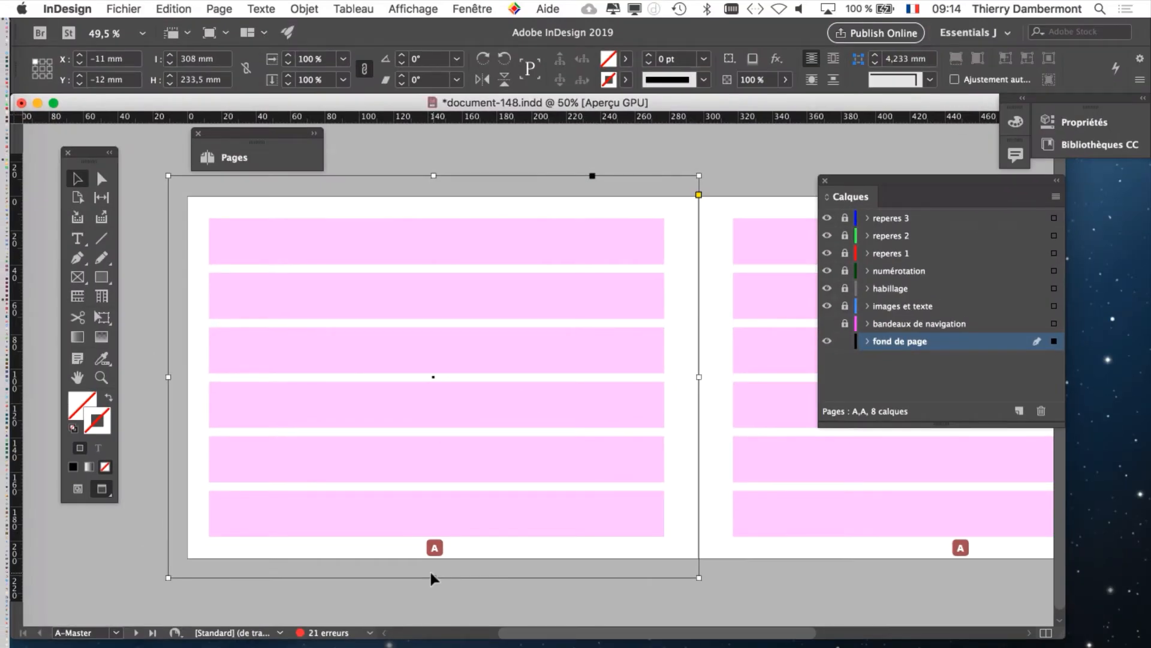
# Step: Check the page dimensions in the document setup, and extend the rectangle's top edge to a height of about 236.5 mm
pyautogui.click(126, 8)
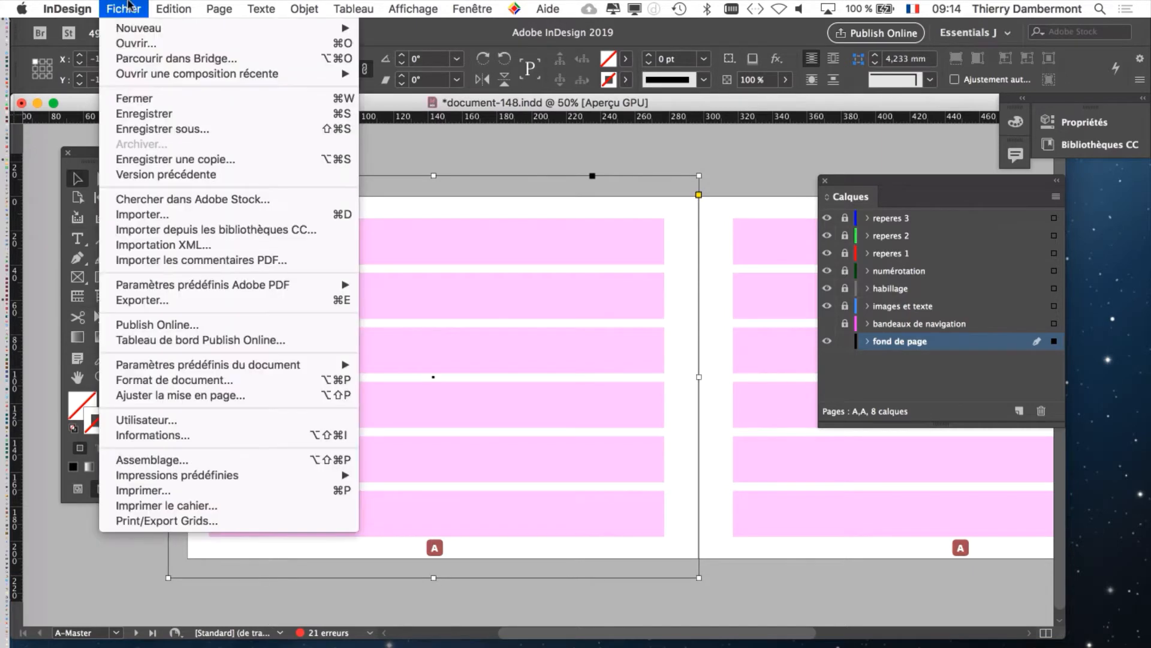
pyautogui.click(190, 380)
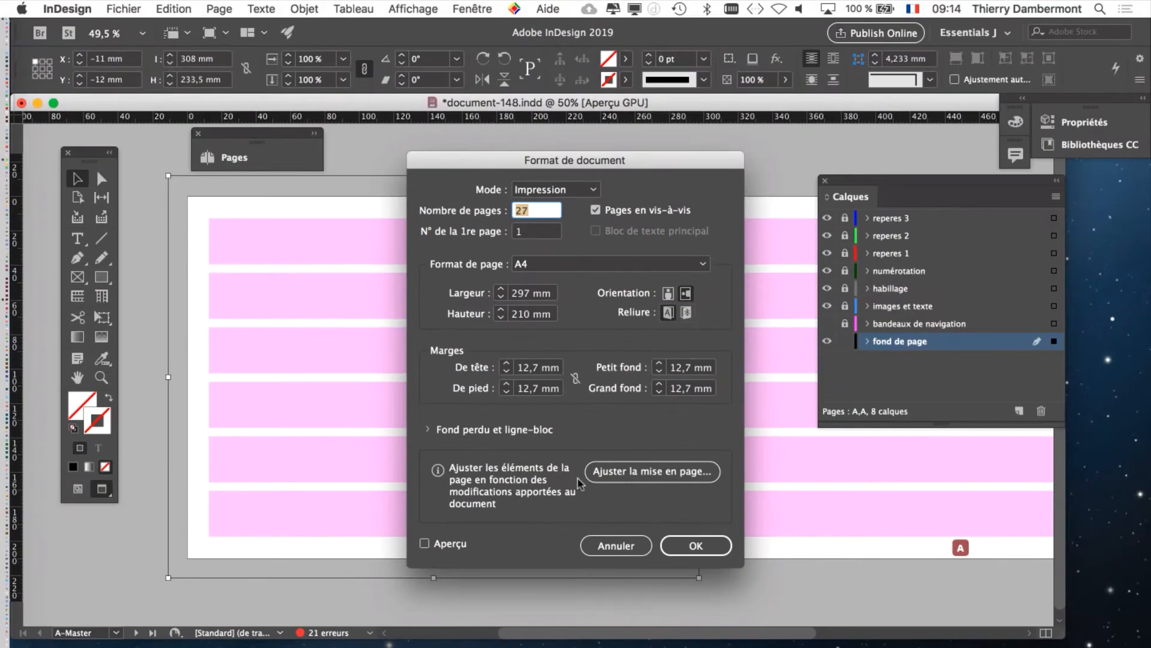
pyautogui.click(617, 547)
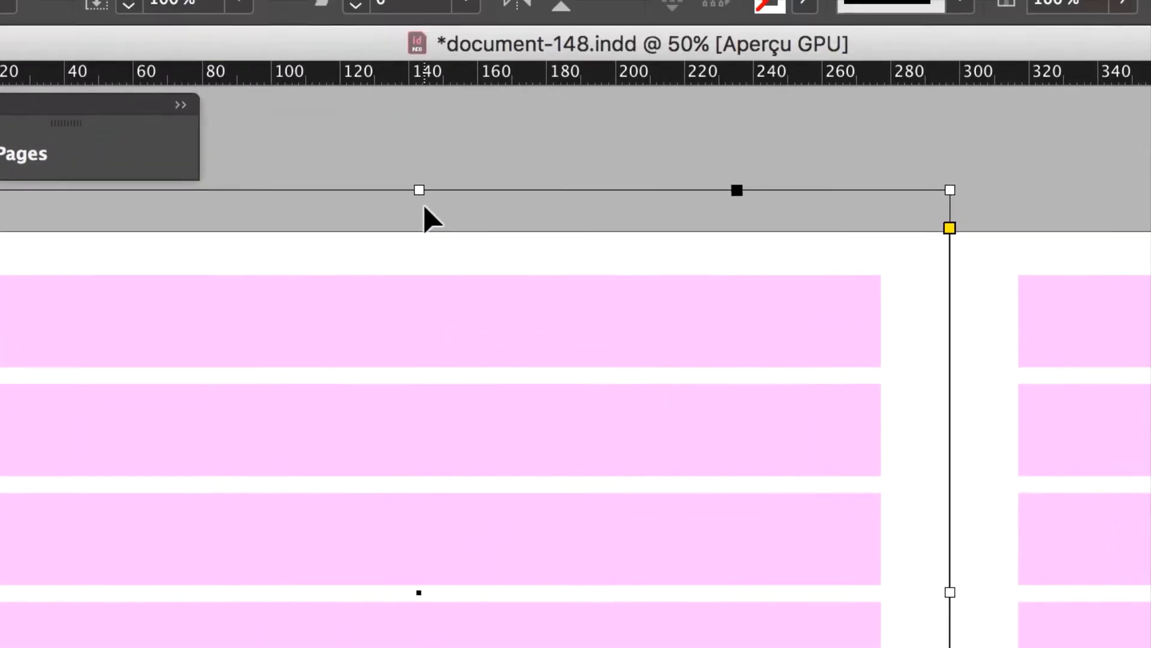
pyautogui.moveTo(419, 191)
pyautogui.mouseDown()
pyautogui.moveTo(434, 225)
pyautogui.moveTo(422, 198)
pyautogui.mouseUp()
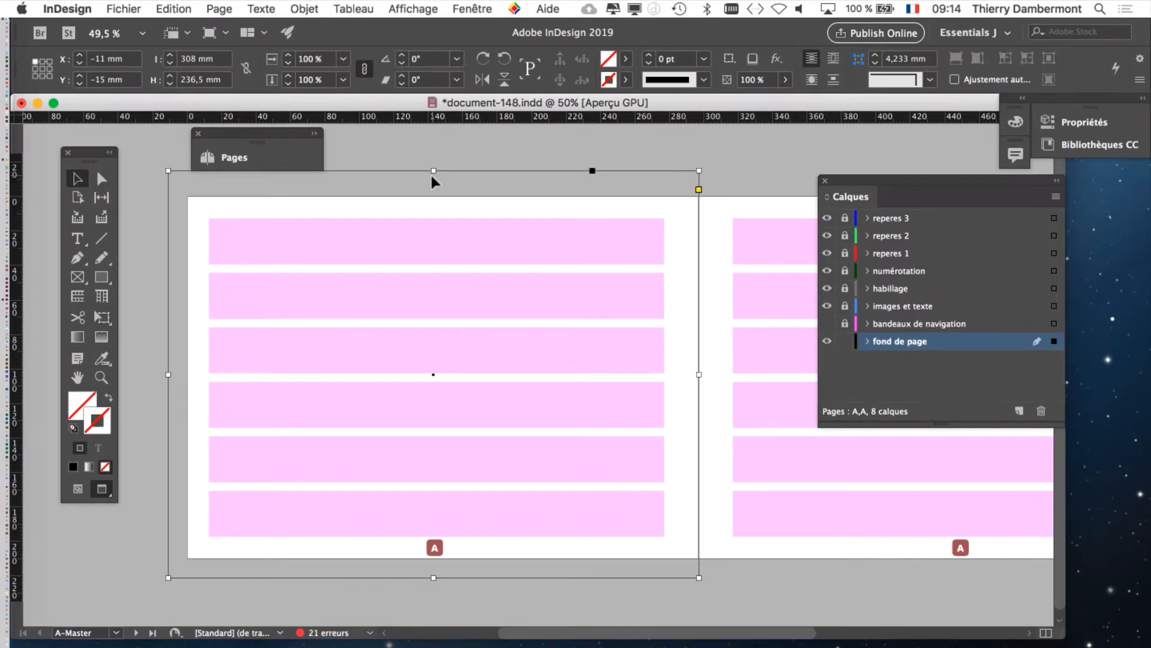
# Step: Show the Nuancier swatches, move them beside the Calques list and shrink them to uncover more of the spread
pyautogui.click(471, 7)
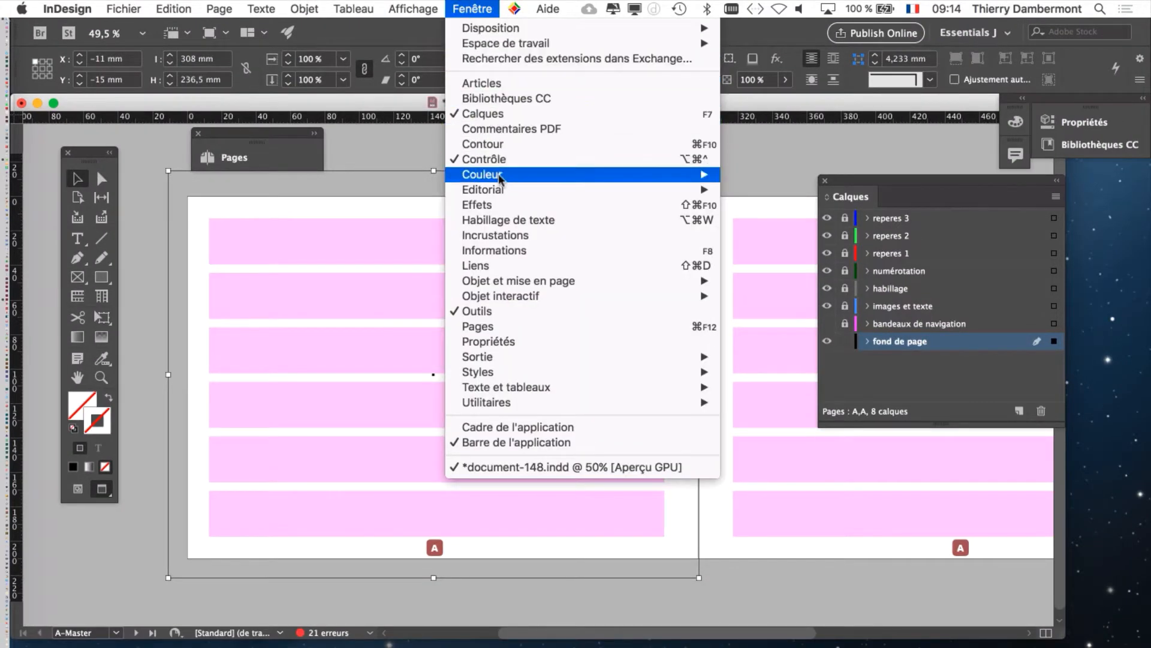
pyautogui.moveTo(499, 175)
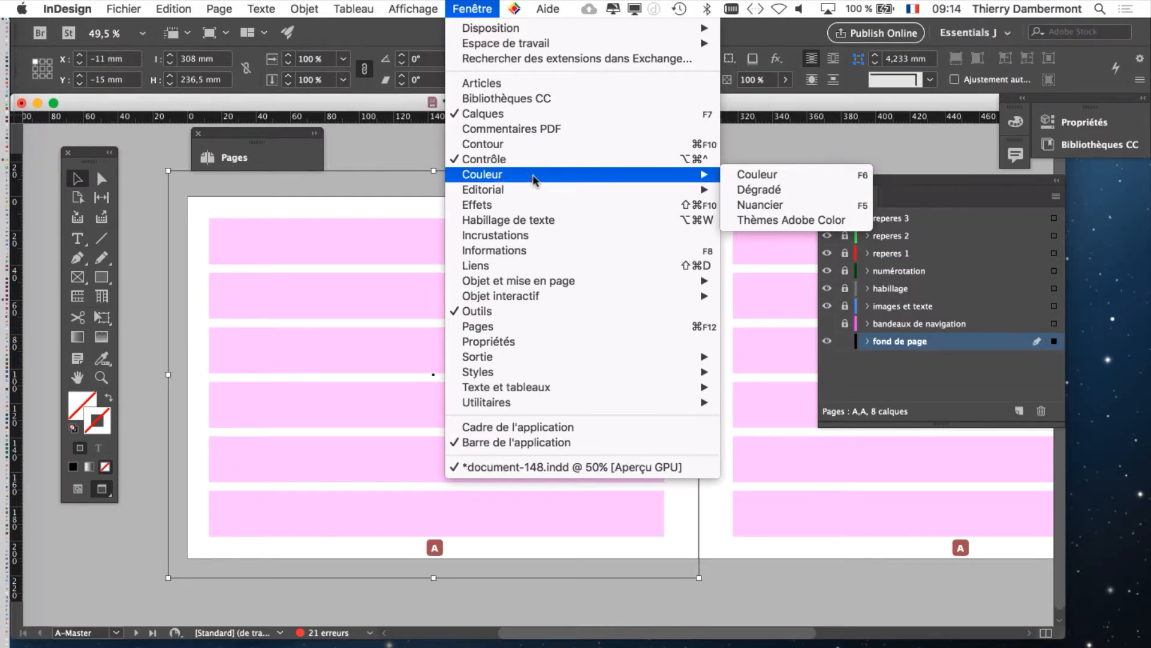
pyautogui.click(799, 210)
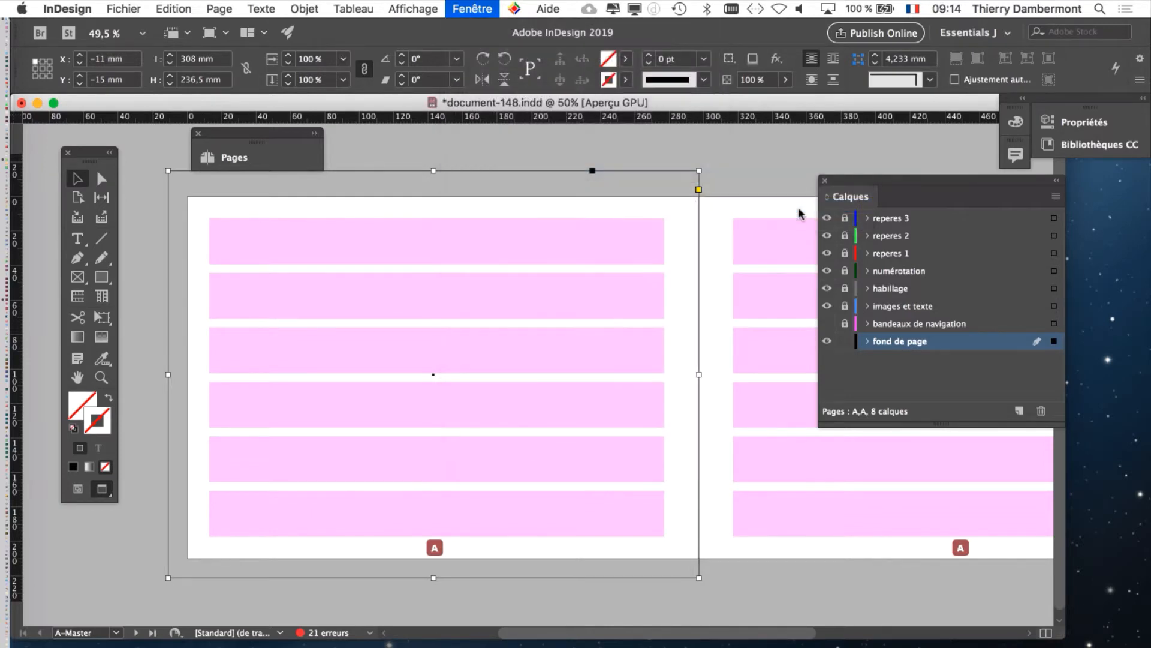
pyautogui.moveTo(886, 153); pyautogui.dragTo(620, 120)
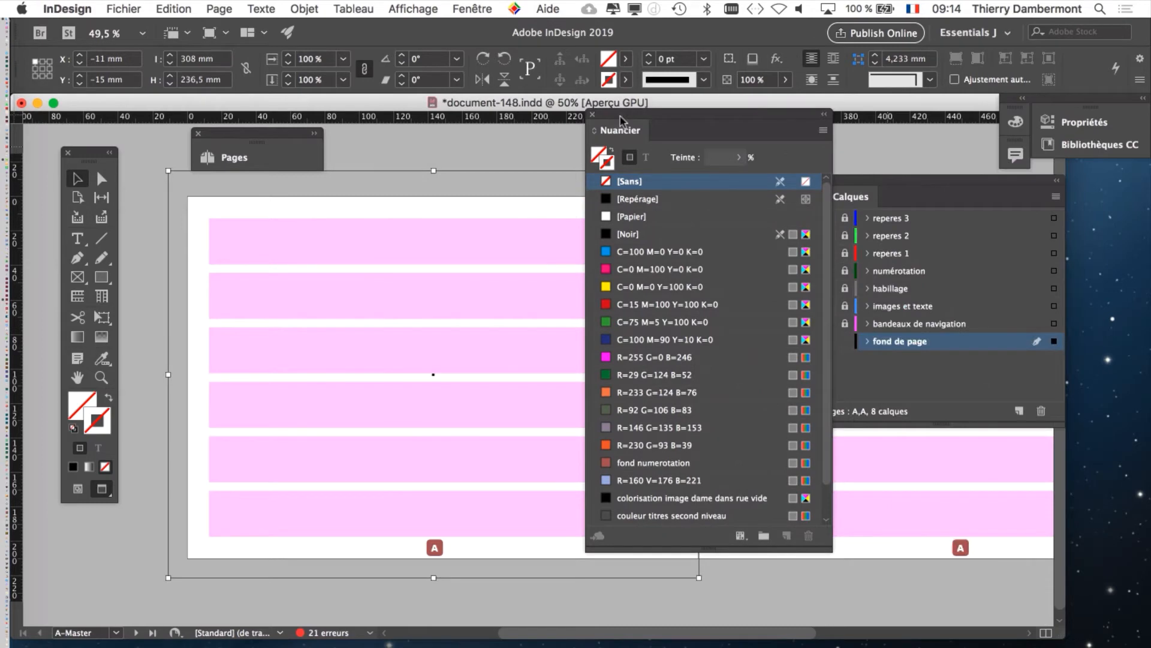
pyautogui.click(470, 7)
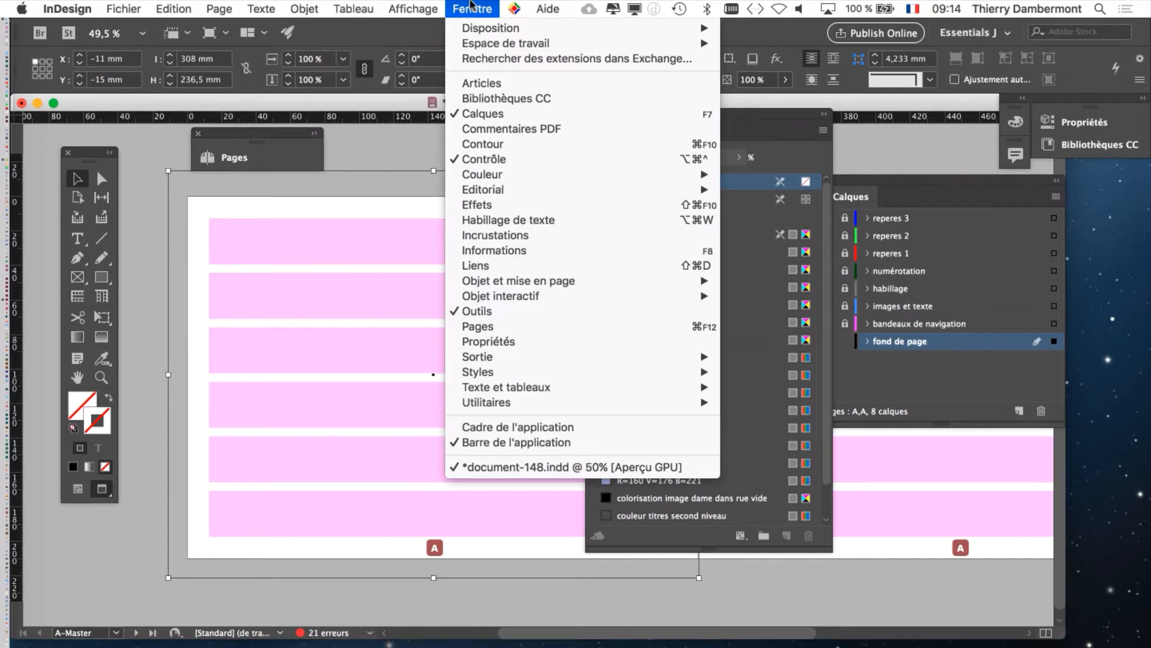
pyautogui.click(781, 120)
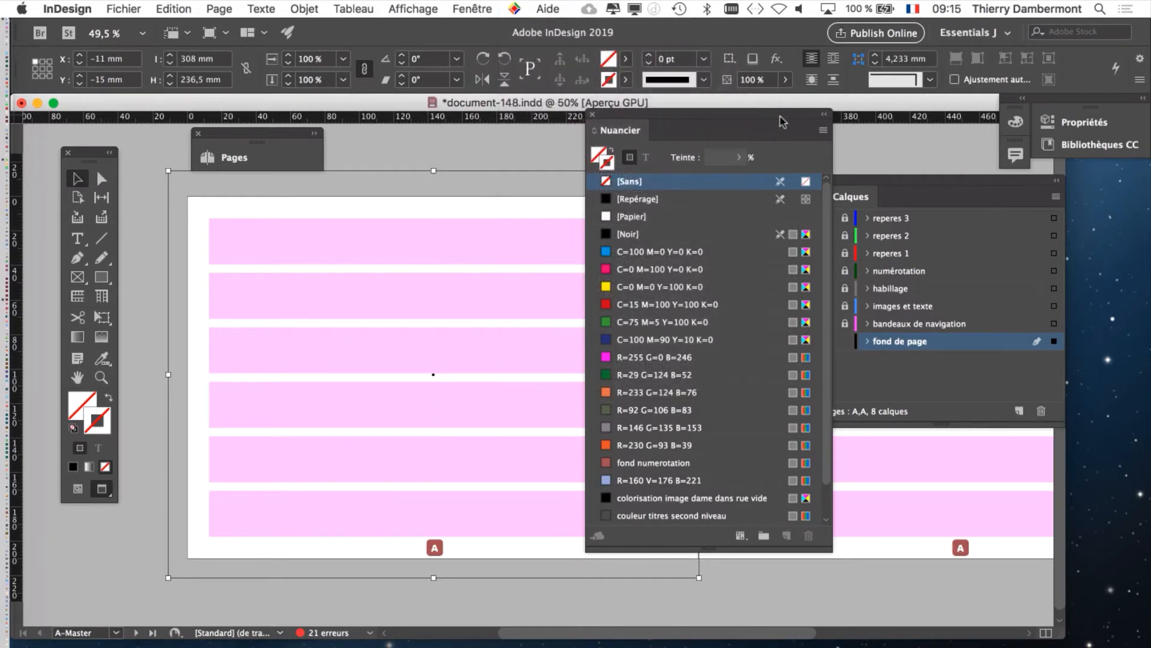
pyautogui.moveTo(782, 121); pyautogui.dragTo(743, 153)
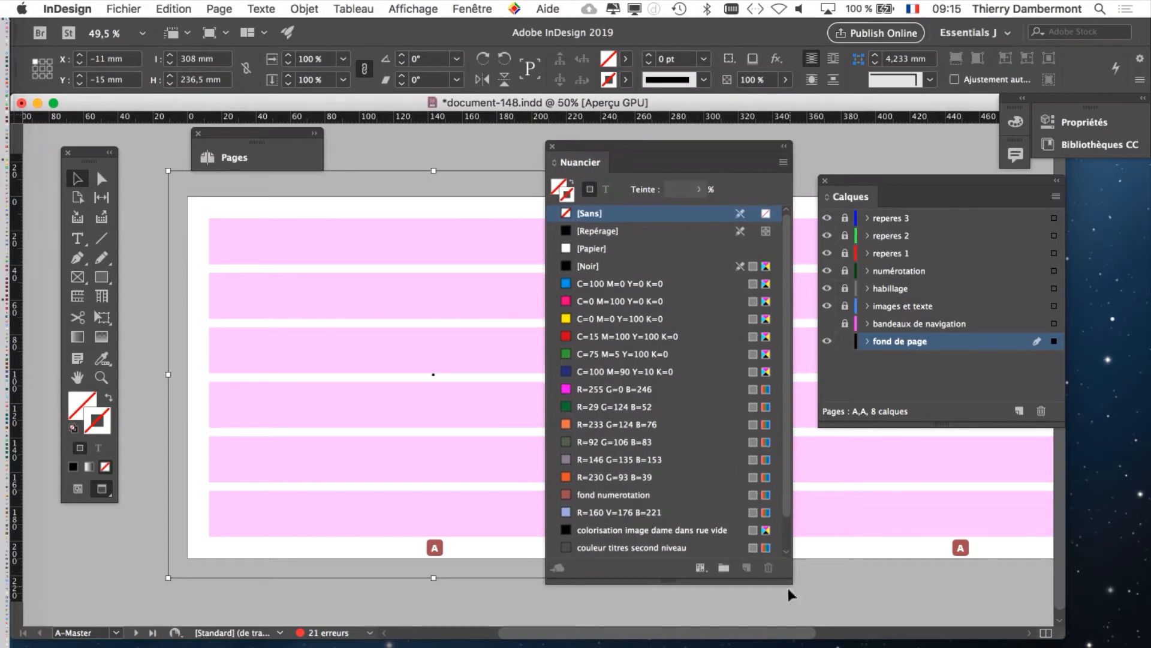
pyautogui.moveTo(790, 579); pyautogui.dragTo(761, 505)
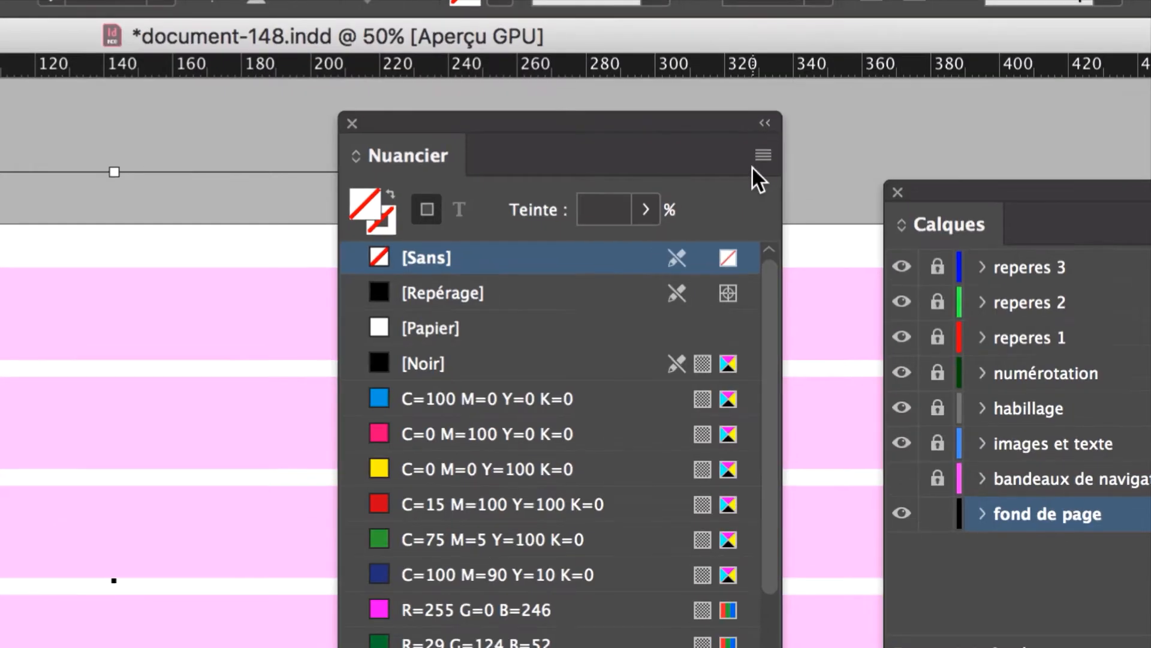
# Step: Start a new colour swatch with a custom name, "couleur pour fond de page"
pyautogui.click(762, 156)
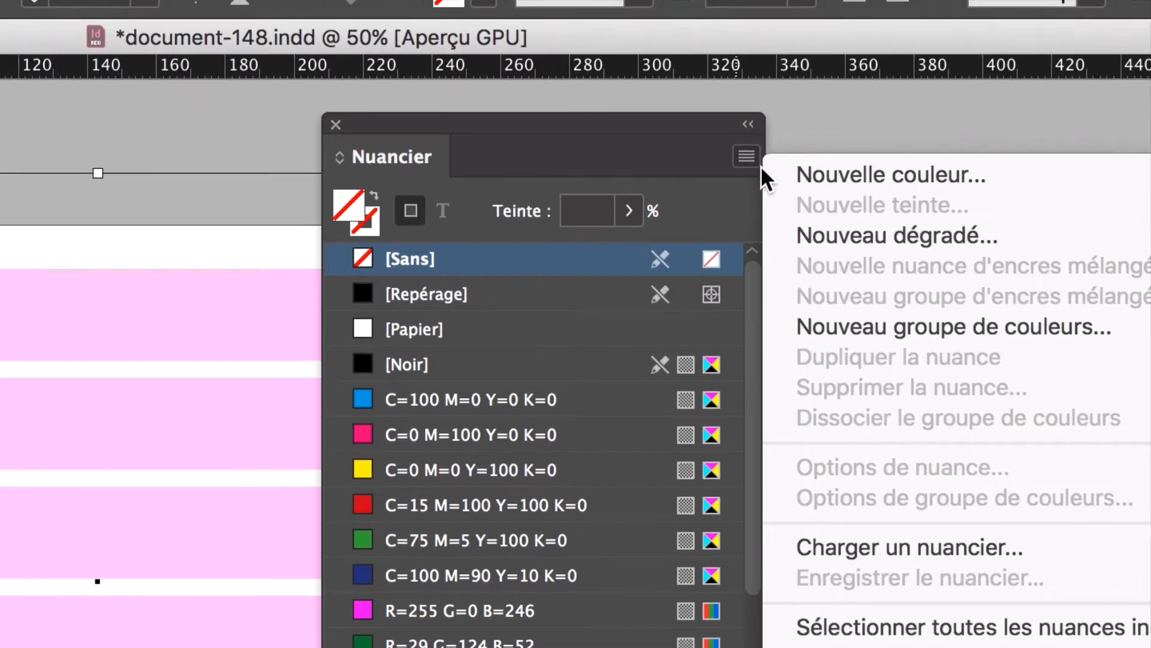
pyautogui.click(762, 167)
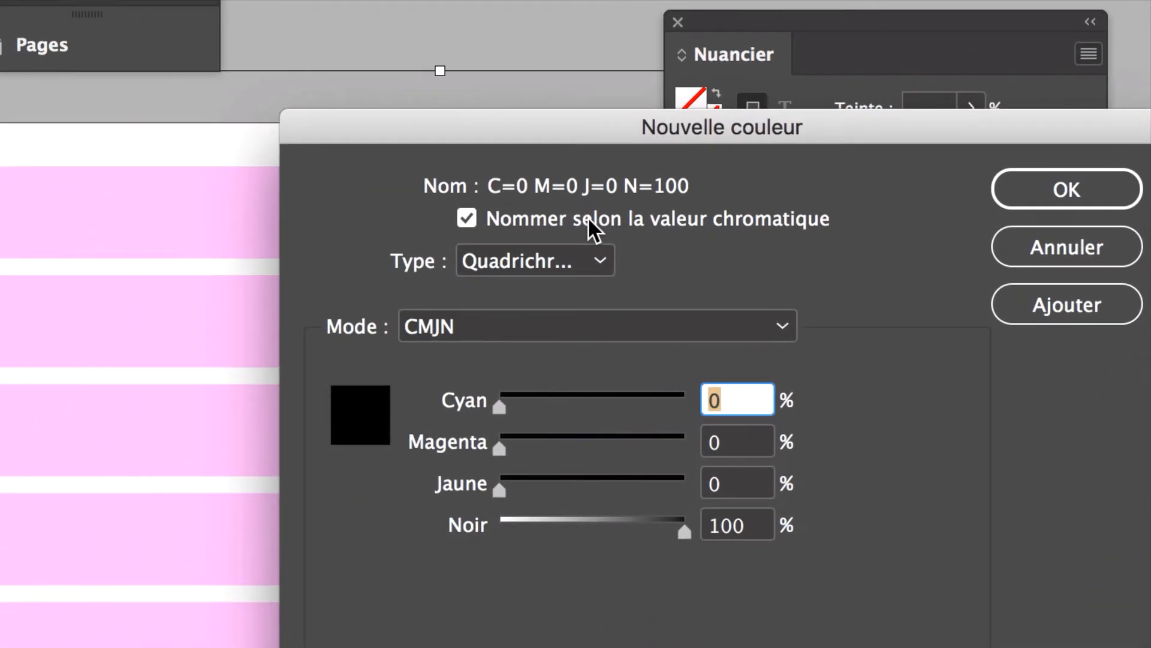
pyautogui.click(587, 218)
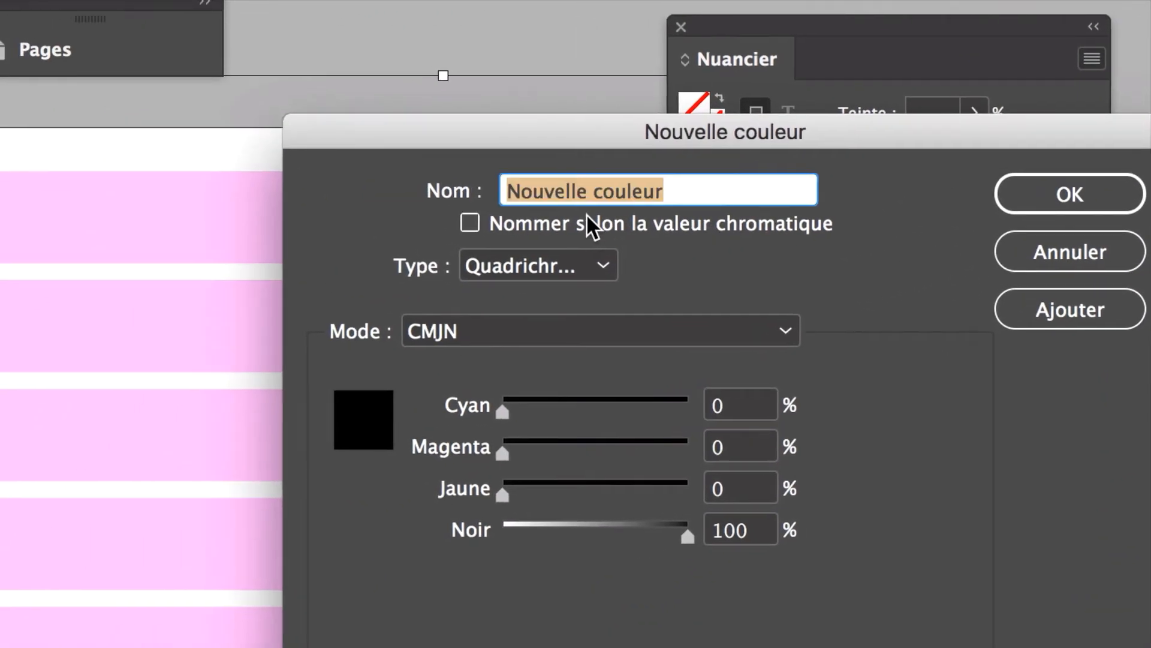
pyautogui.write('coul')
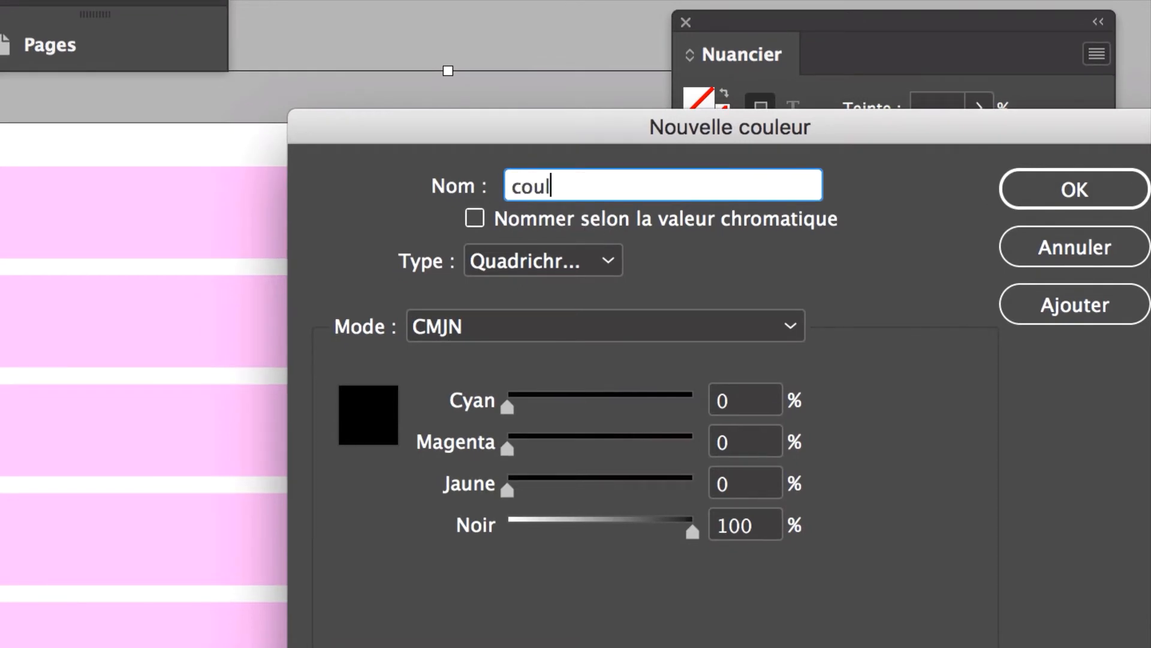
pyautogui.write('eur pour fond de')
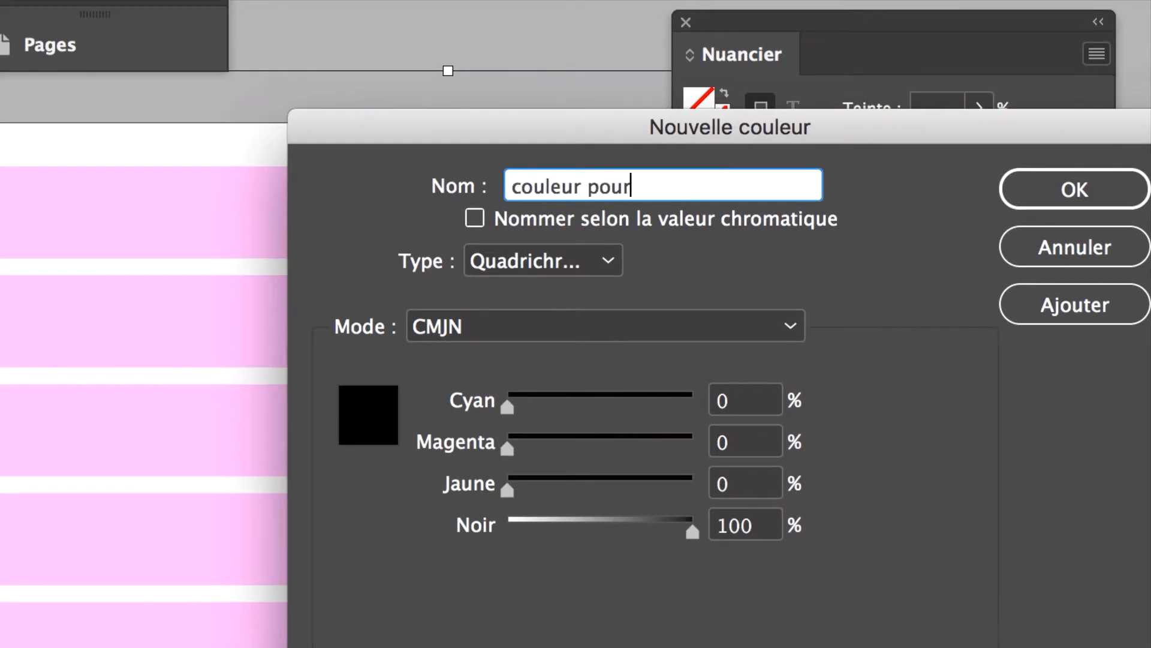
pyautogui.write(' page')
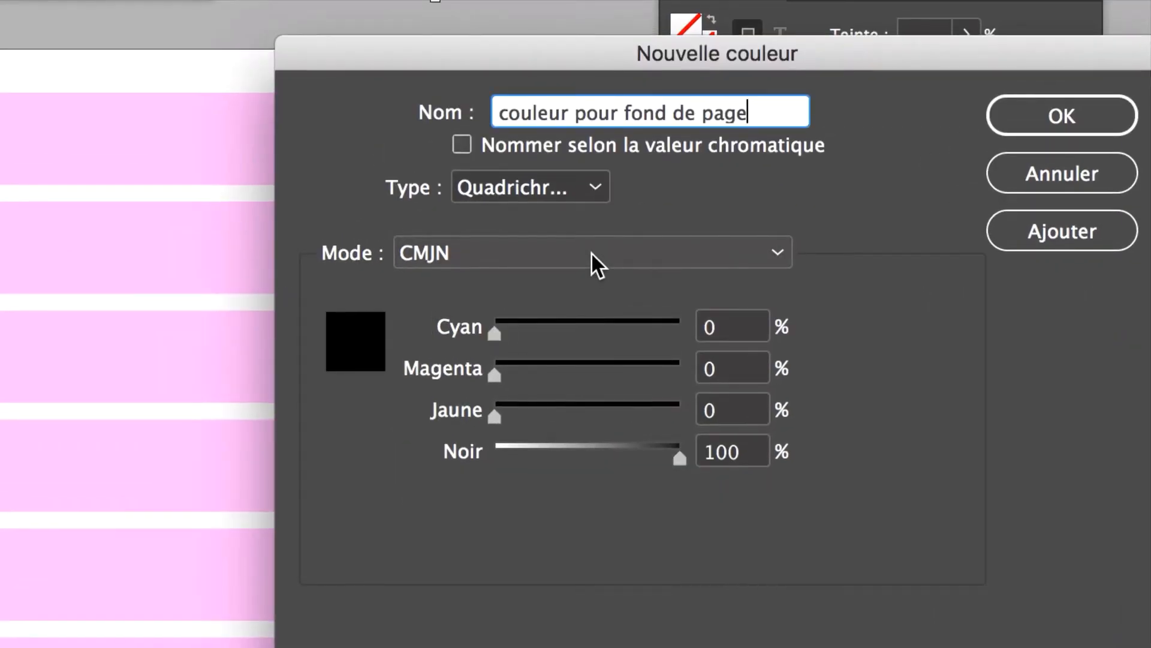
# Step: Switch the new swatch to RVB mode, set Rouge, Vert and Bleu to 100 each, and create it as the rectangle's fill
pyautogui.click(591, 252)
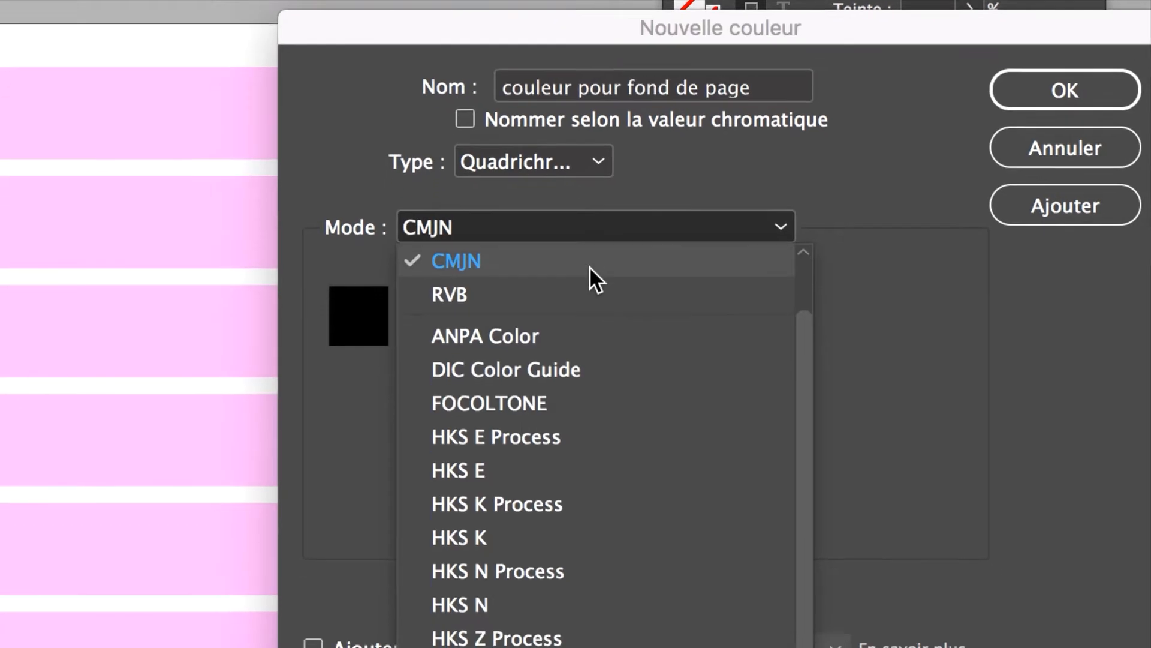
pyautogui.click(590, 271)
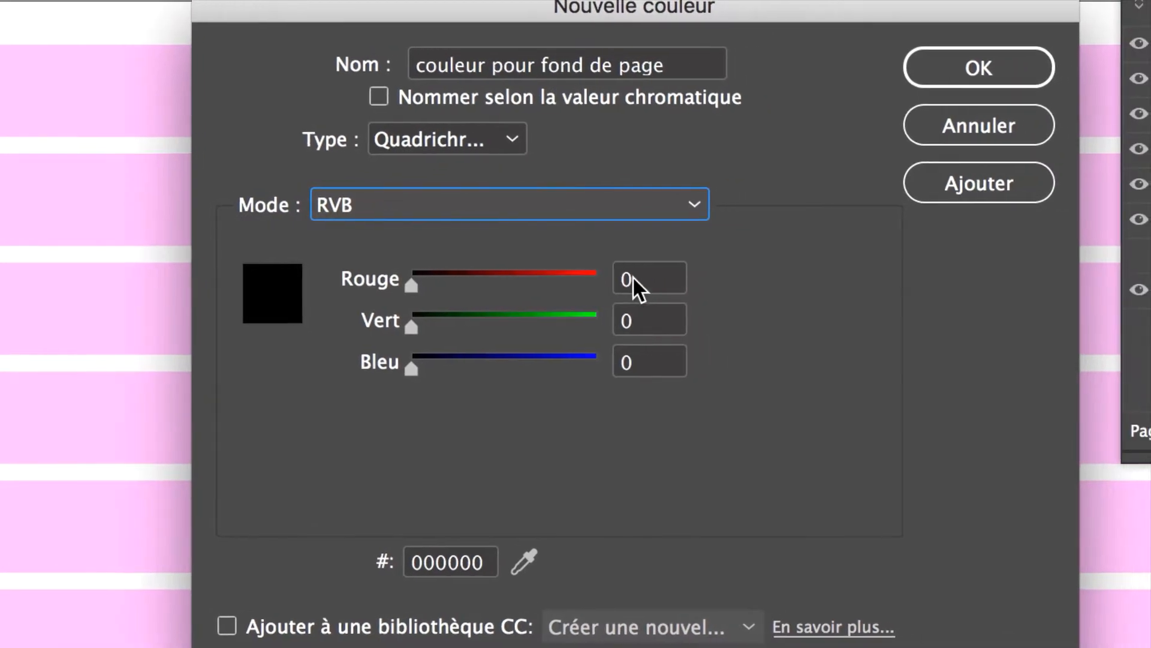
pyautogui.doubleClick(632, 277)
pyautogui.write('100')
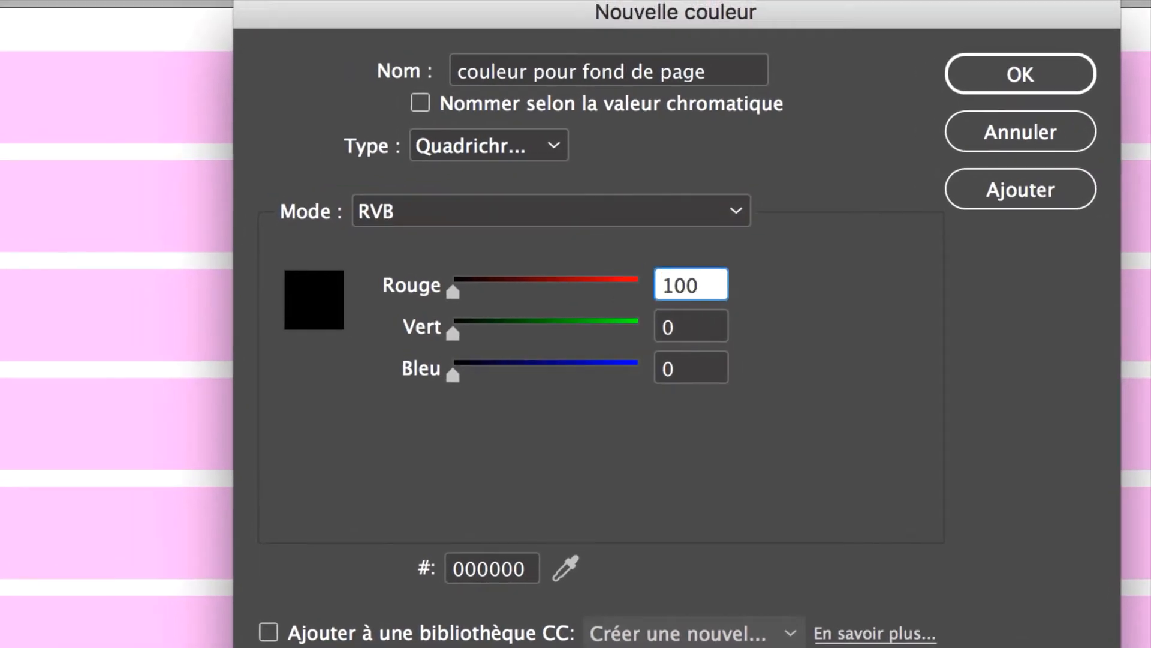
pyautogui.press('Tab')
pyautogui.write('100')
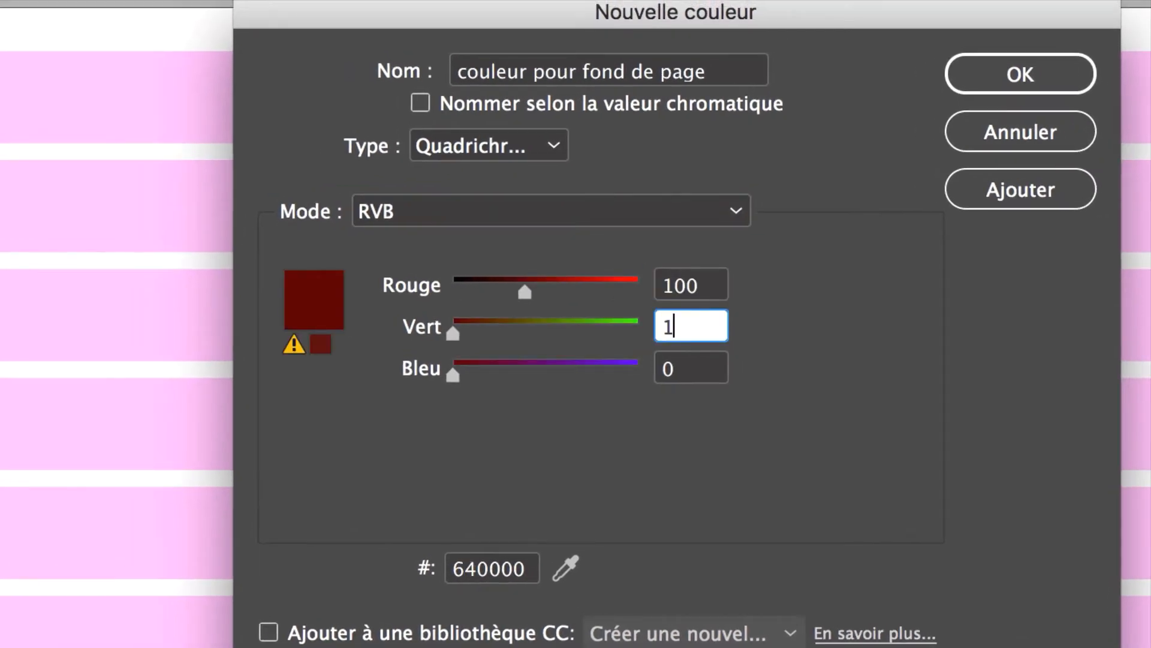
pyautogui.press('Tab')
pyautogui.write('100')
pyautogui.press('Tab')
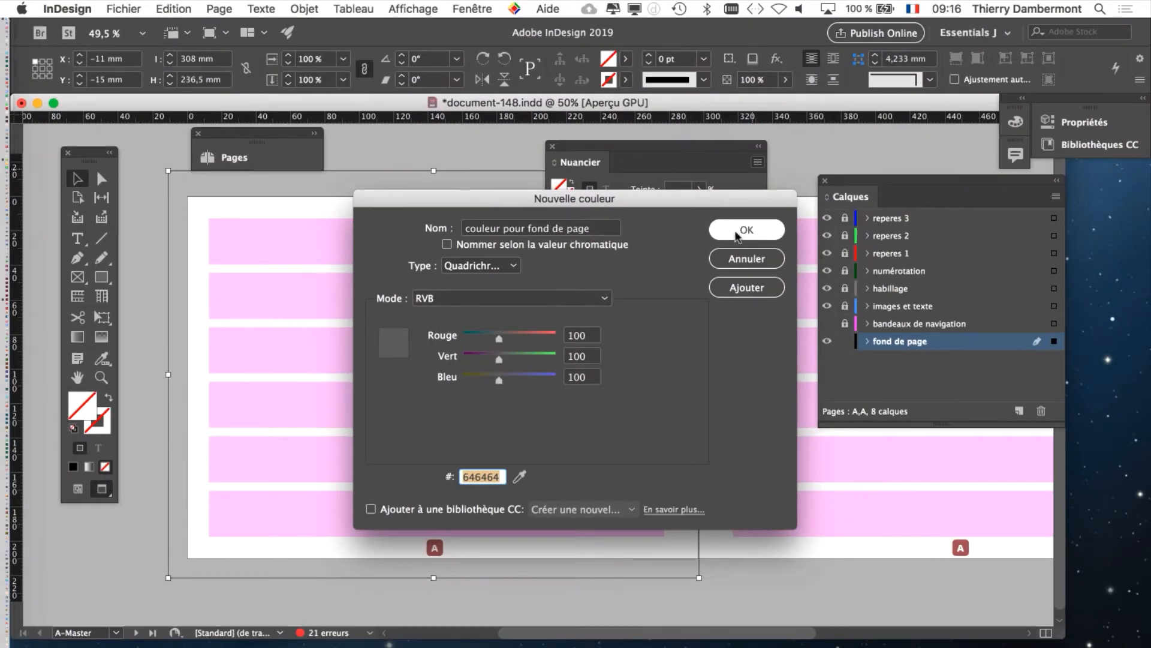
pyautogui.click(737, 234)
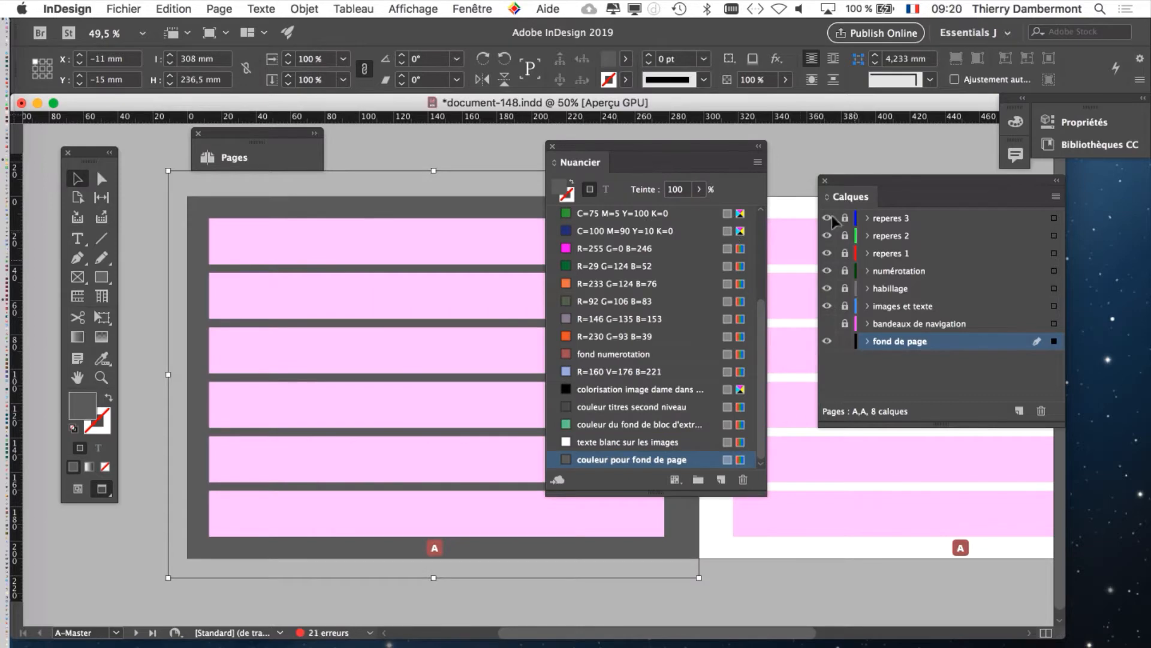
# Step: Deselect the rectangle, move the Nuancier clear of the left page and bring the end of its swatch list into view
pyautogui.moveTo(645, 144); pyautogui.dragTo(789, 148)
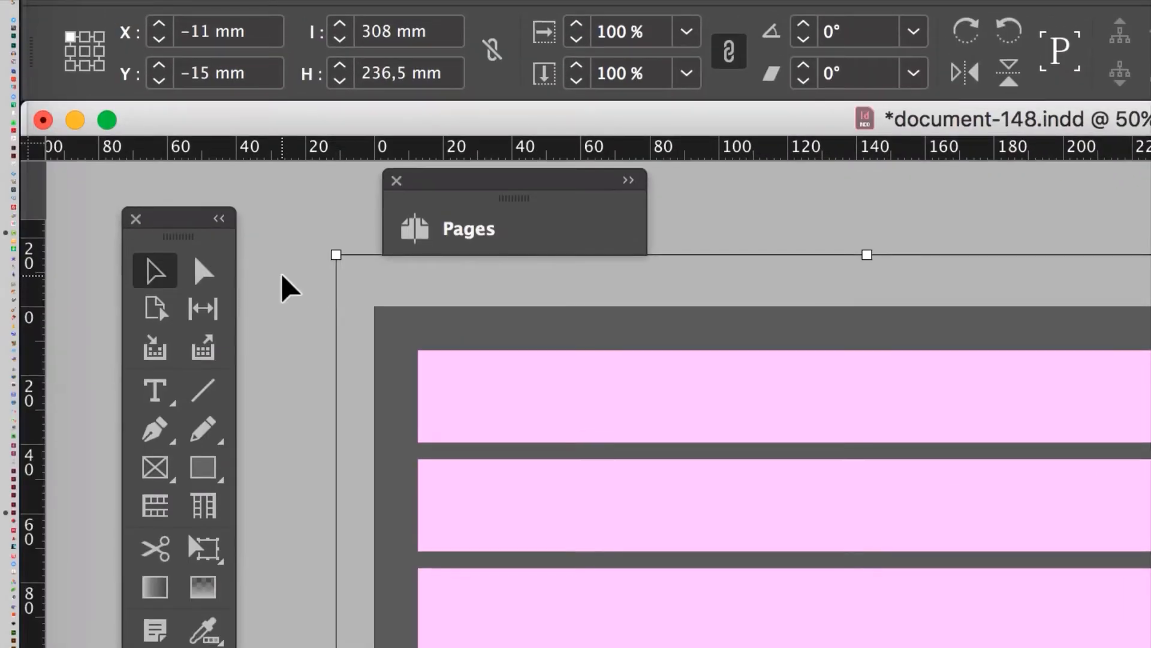
pyautogui.click(281, 272)
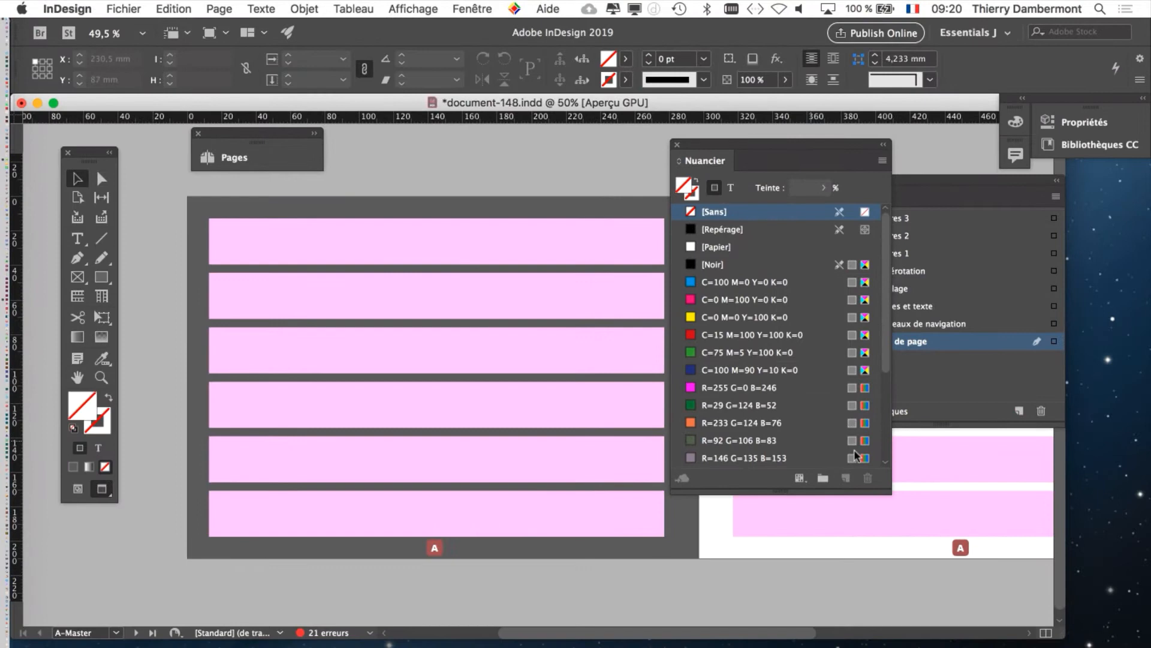
pyautogui.moveTo(719, 151); pyautogui.dragTo(787, 145)
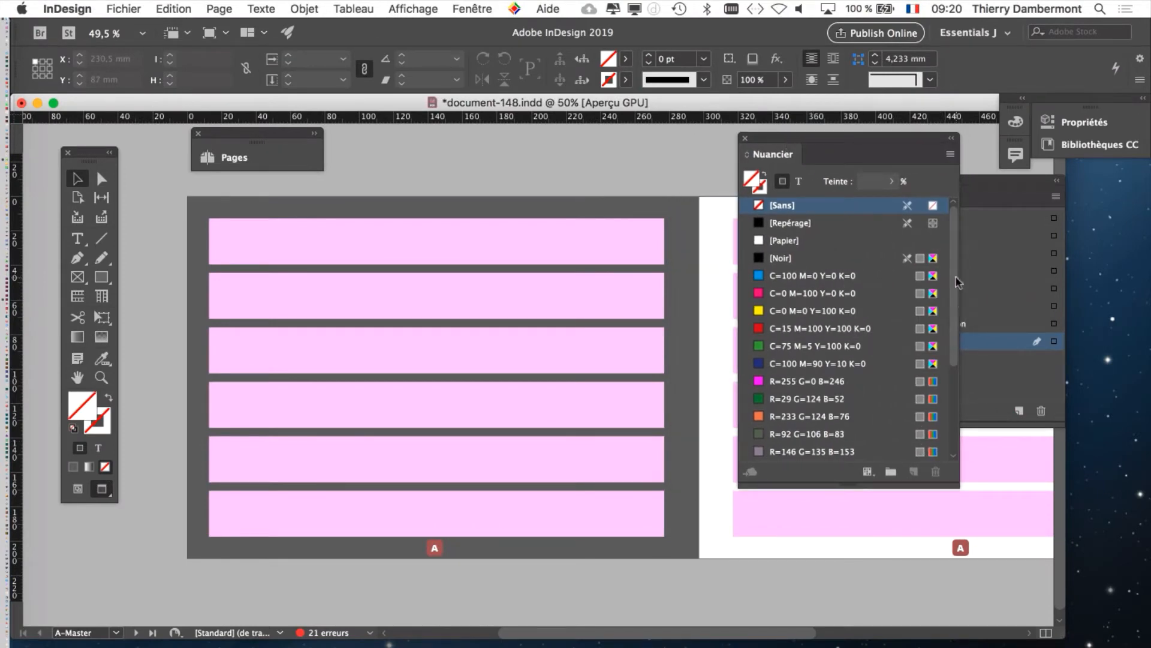
pyautogui.scroll(-5, 958, 321)
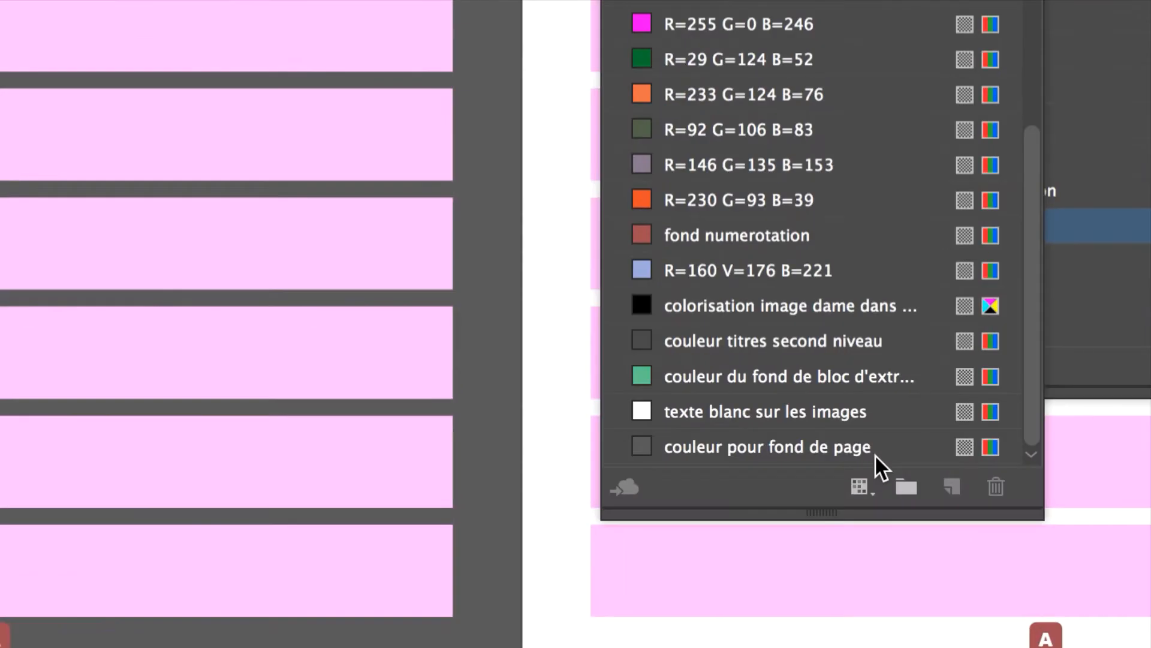
# Step: Edit the "couleur pour fond de page" swatch with Aperçu enabled, lightening it to Rouge, Vert and Bleu 231
pyautogui.click(899, 452)
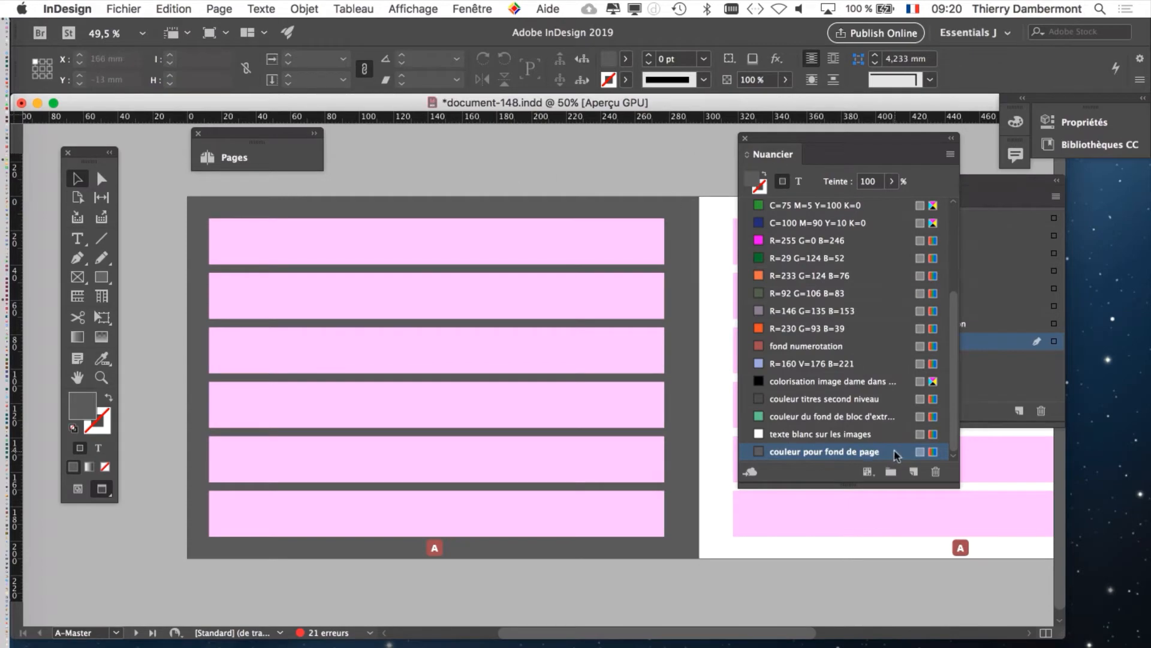
pyautogui.doubleClick(895, 455)
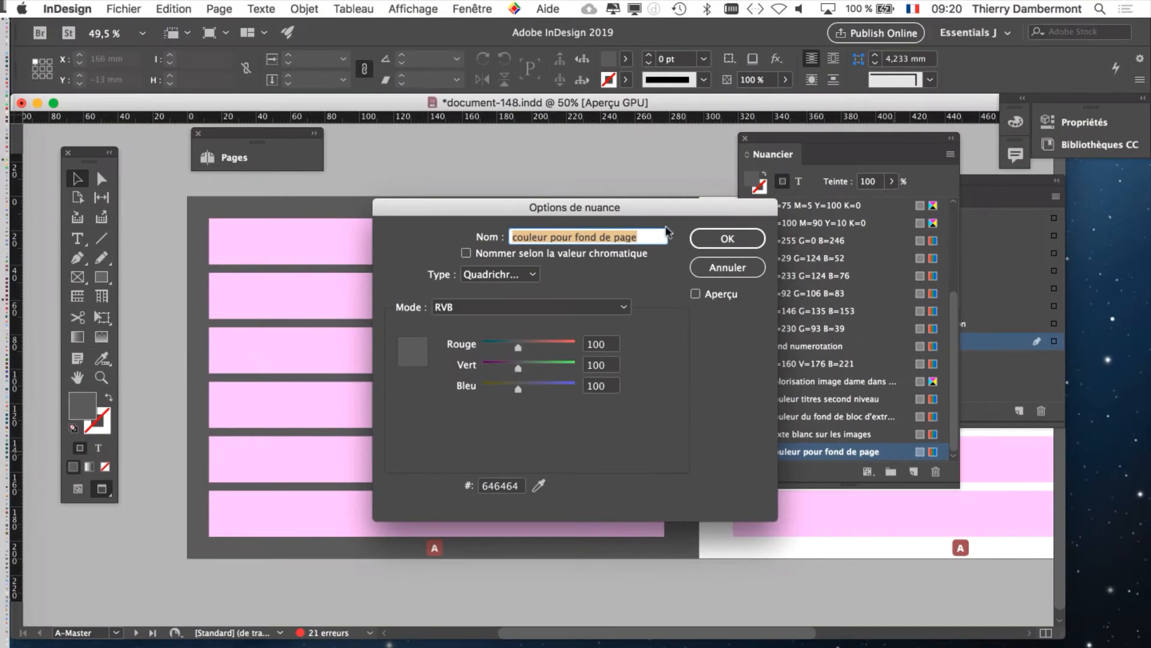
pyautogui.moveTo(667, 206); pyautogui.dragTo(857, 125)
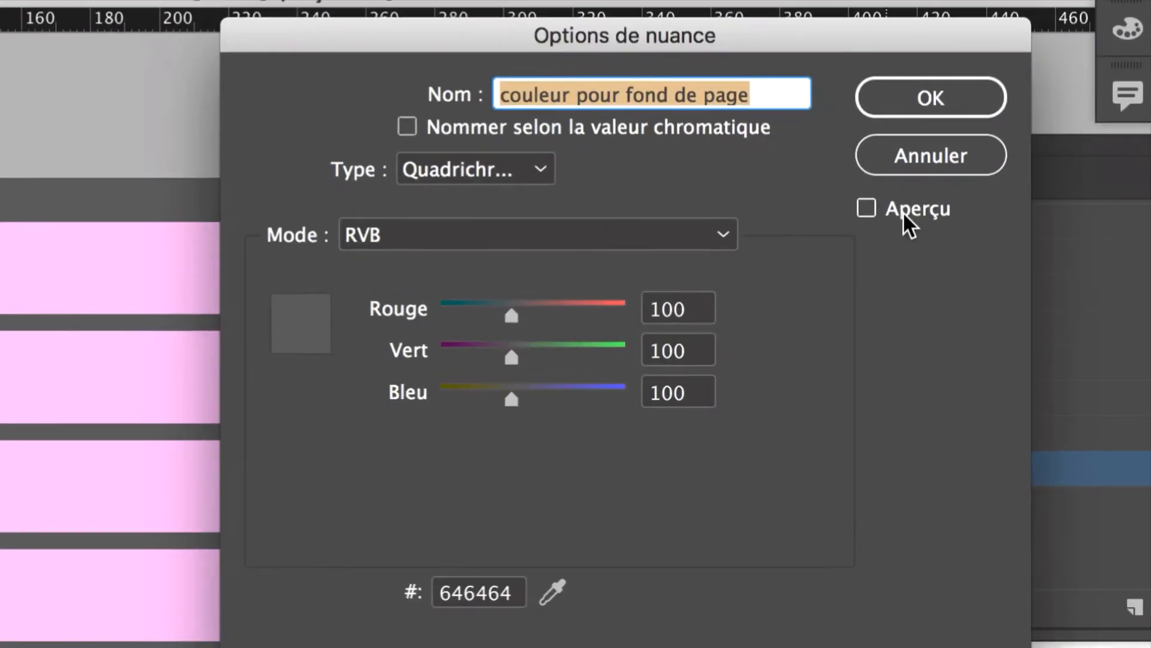
pyautogui.click(903, 213)
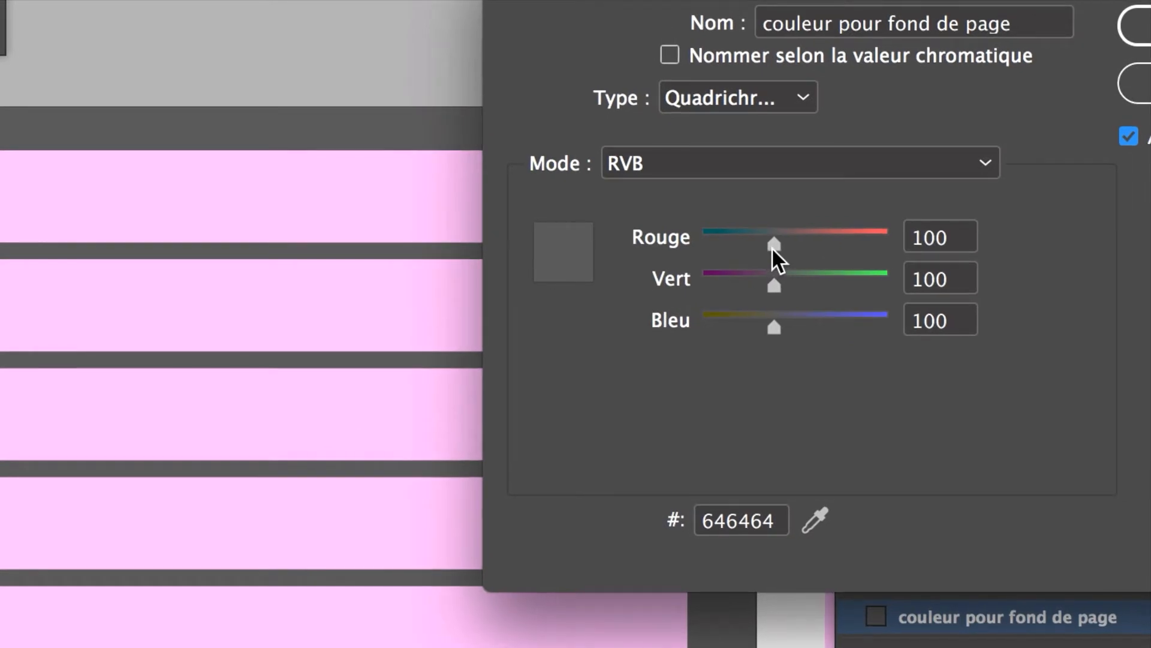
pyautogui.moveTo(774, 285); pyautogui.dragTo(804, 259)
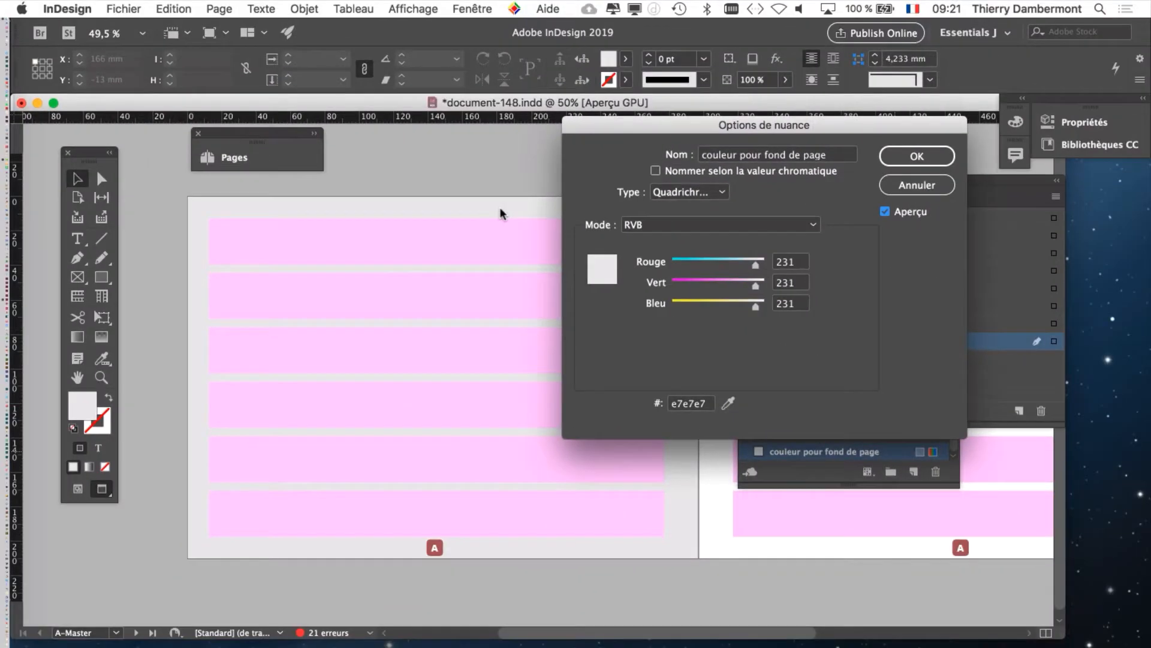
pyautogui.click(917, 156)
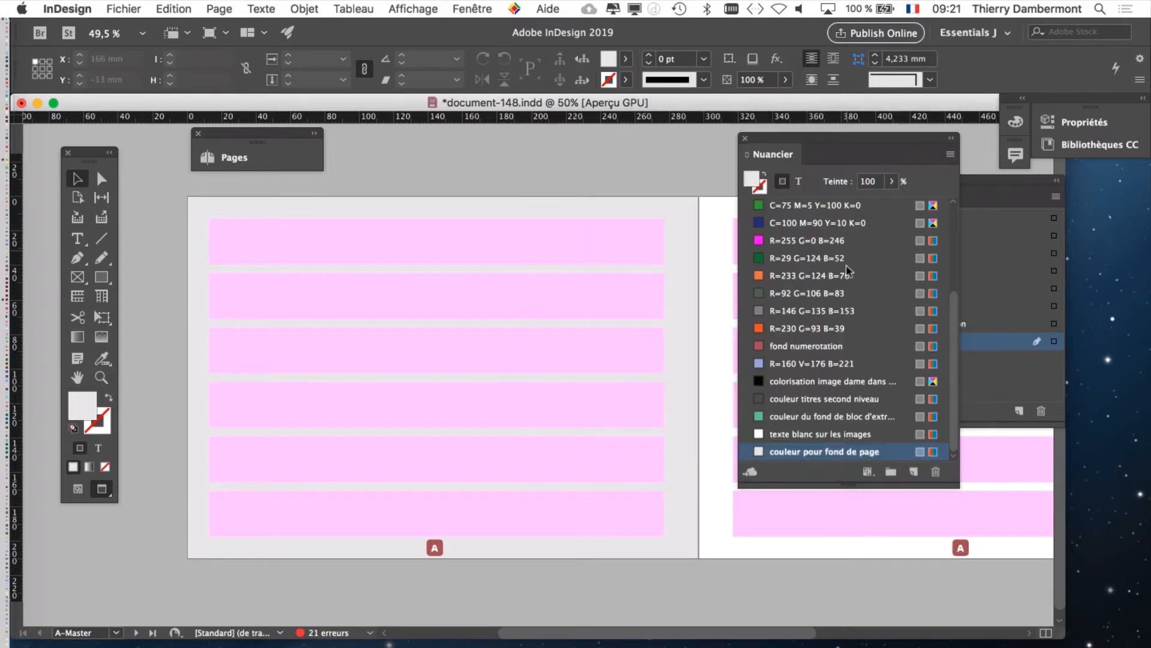
# Step: Review the colour type choices of the page background swatch and keep Quadrichromie
pyautogui.doubleClick(894, 454)
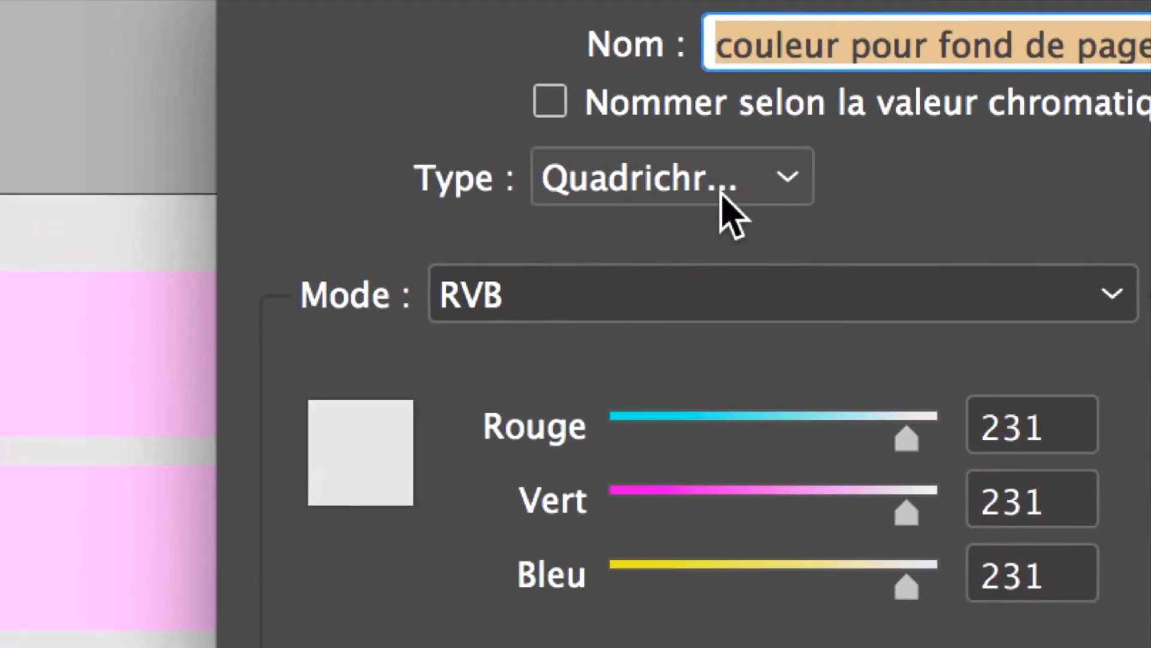
pyautogui.click(721, 192)
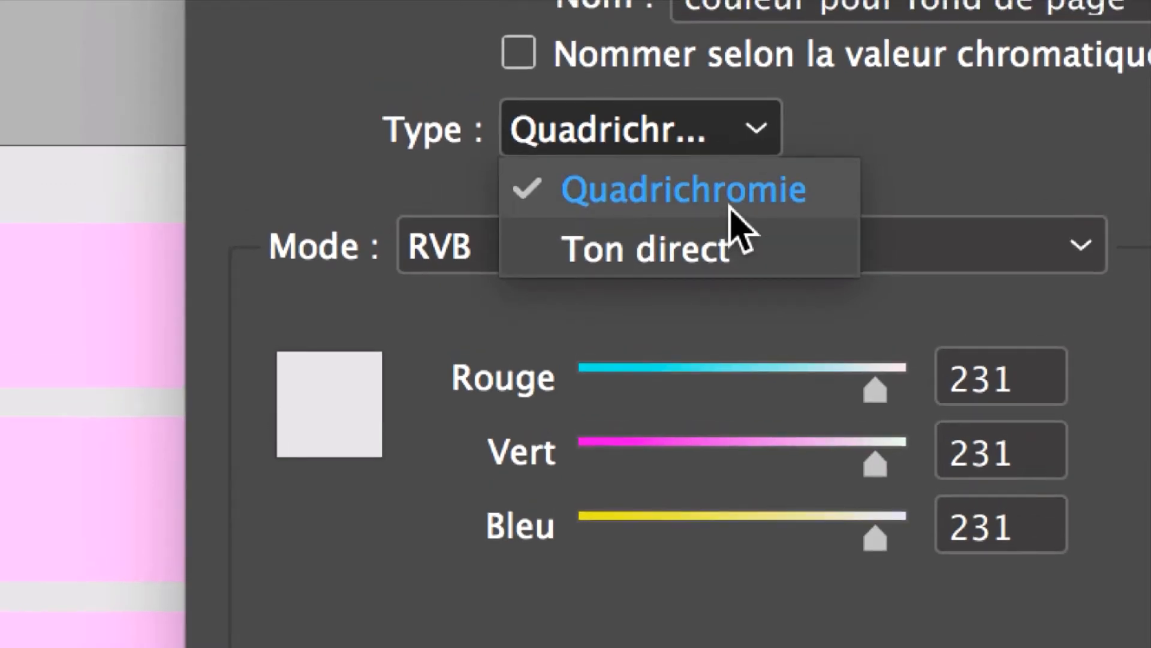
pyautogui.click(726, 175)
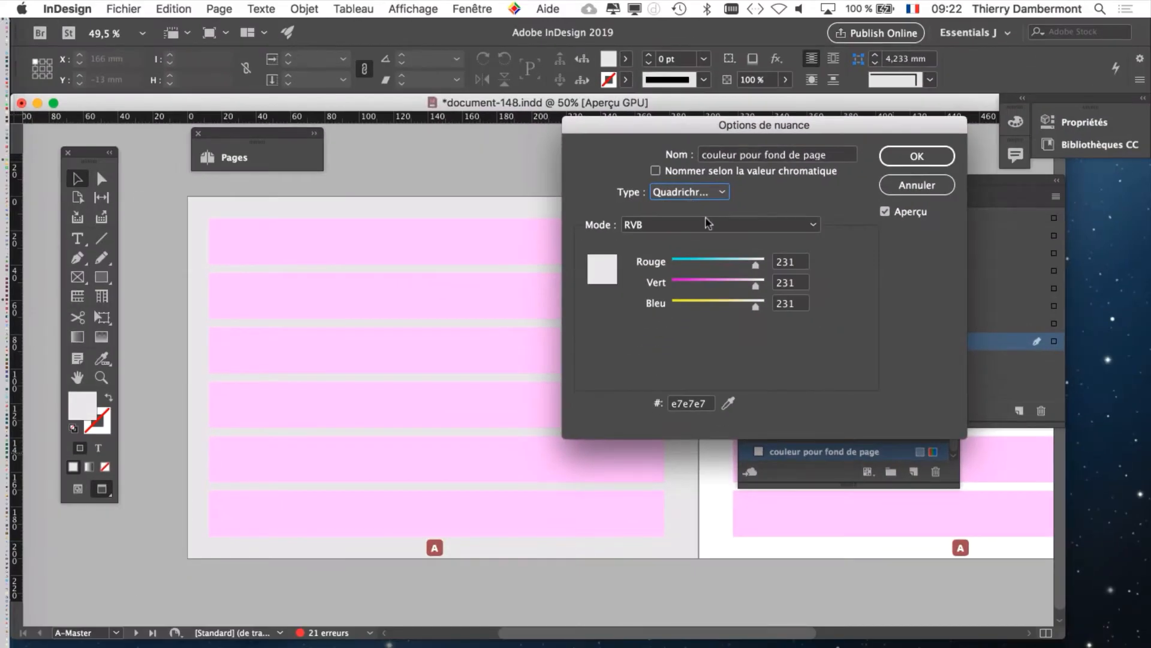
pyautogui.click(917, 156)
# Step: Enlarge the Nuancier to show more swatches, and close both the Nuancier and the Calques list
pyautogui.moveTo(916, 144); pyautogui.dragTo(734, 153)
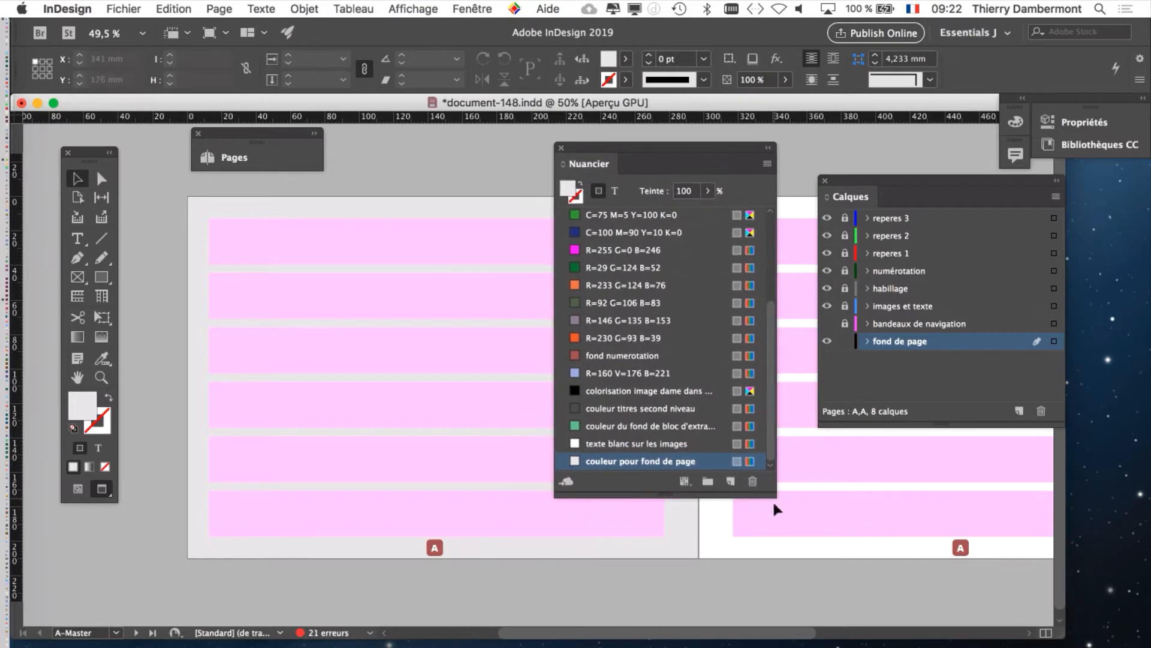
pyautogui.moveTo(774, 506); pyautogui.dragTo(790, 586)
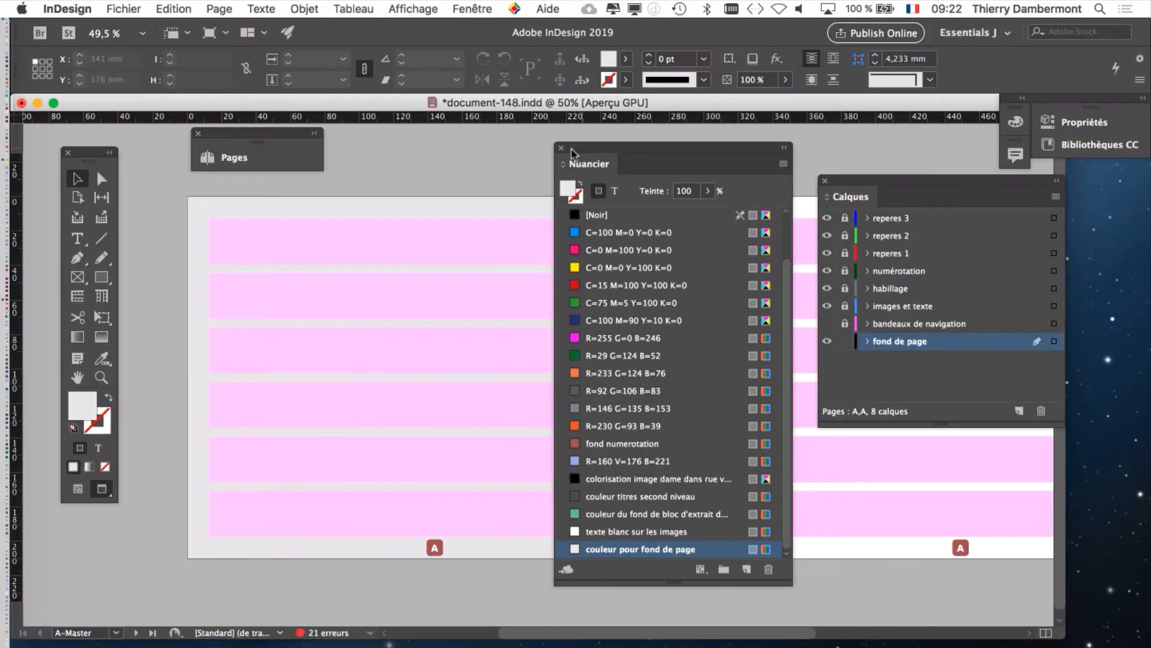
pyautogui.click(560, 150)
pyautogui.click(825, 181)
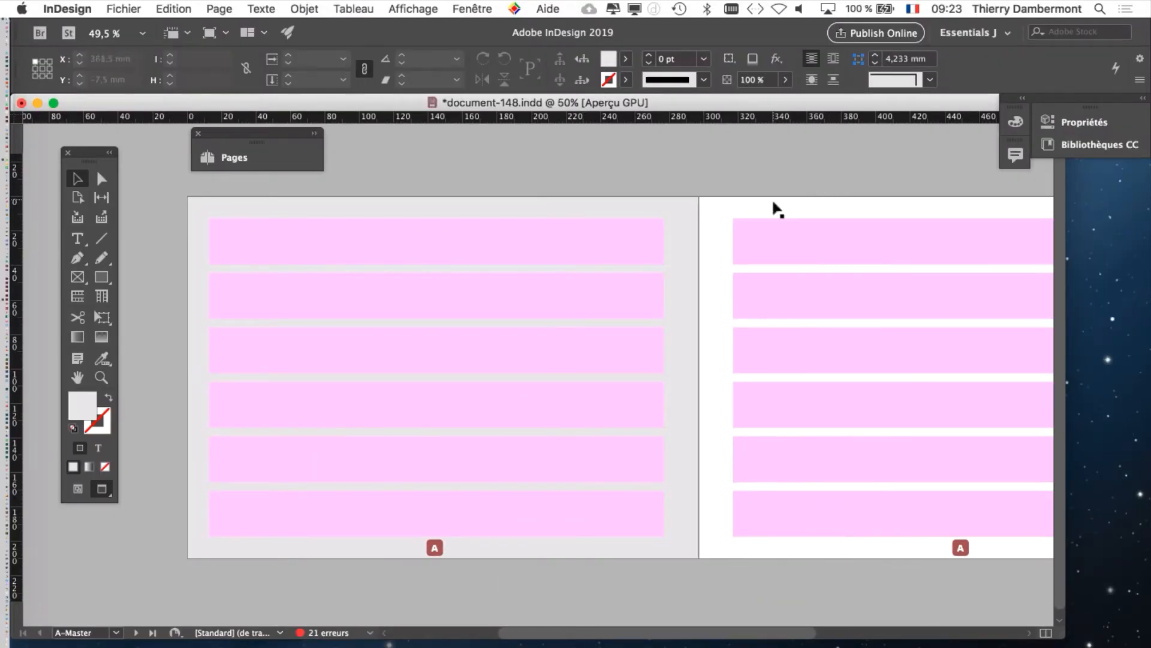
# Step: Duplicate the left page's background rectangle onto the right page, aligned at the spine at X 297 mm, Y -15 mm
pyautogui.click(470, 173)
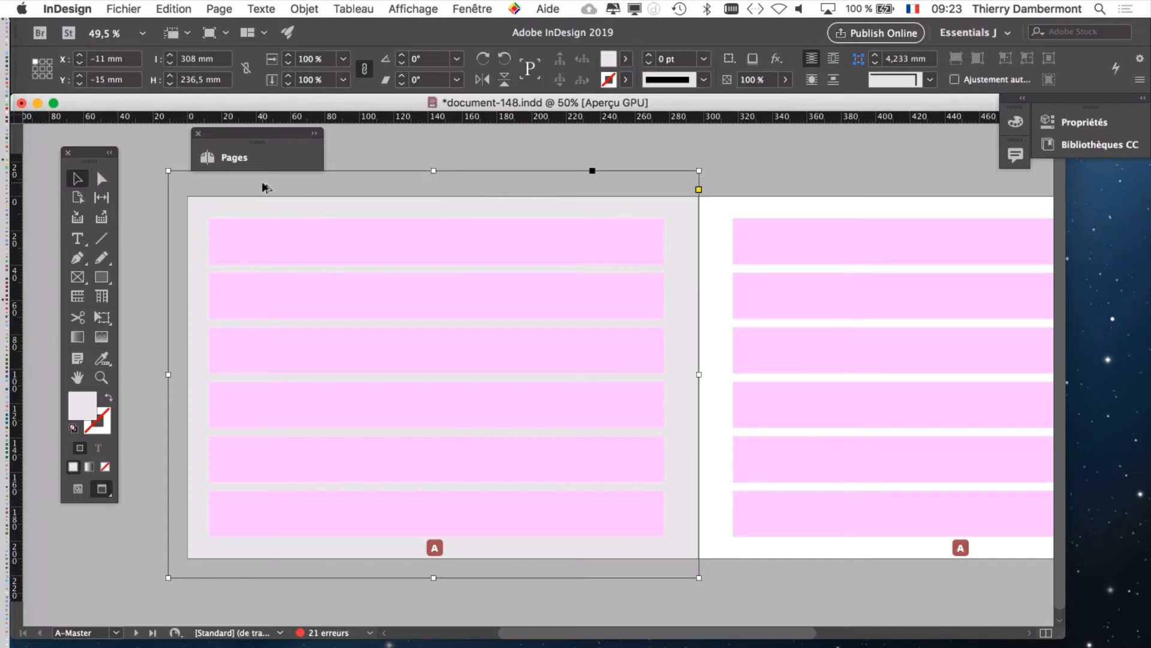
pyautogui.moveTo(262, 183); pyautogui.dragTo(797, 209)
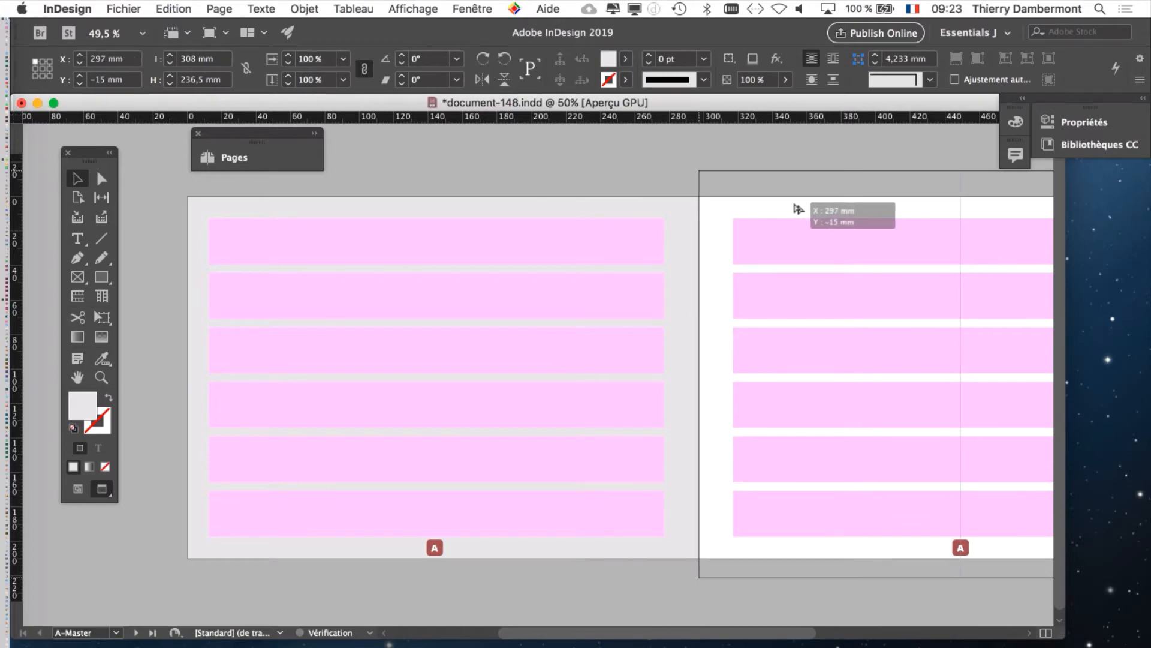
pyautogui.moveTo(798, 209); pyautogui.dragTo(798, 209)
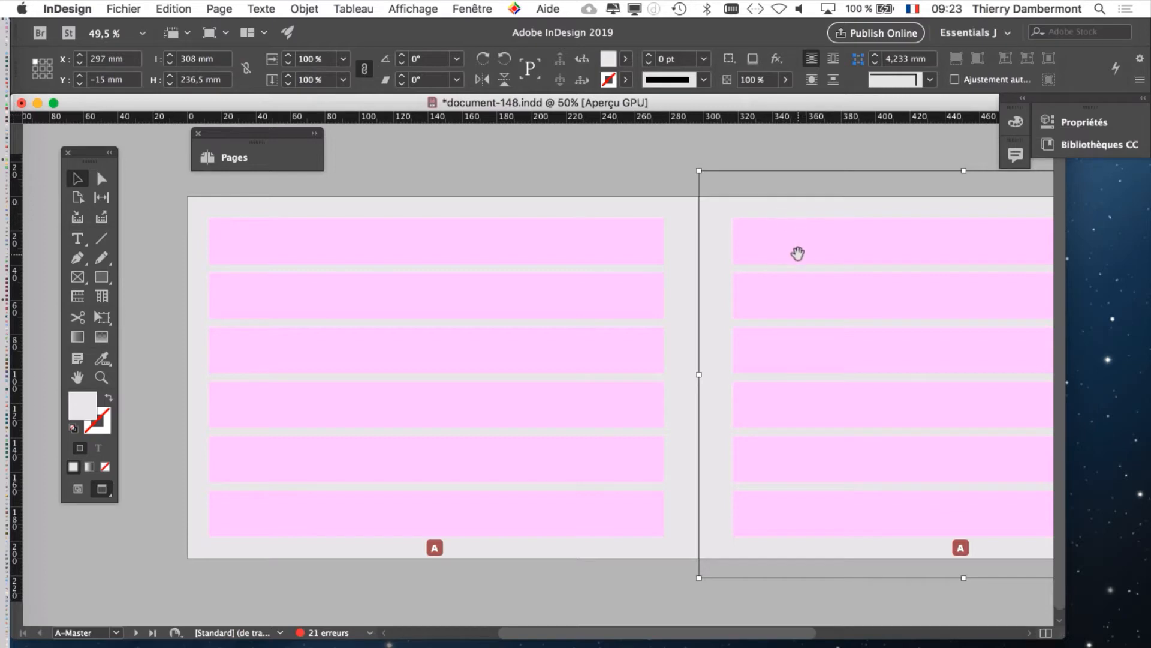
pyautogui.press('super+minus')
pyautogui.moveTo(779, 279); pyautogui.dragTo(513, 282)
pyautogui.press('super+z')
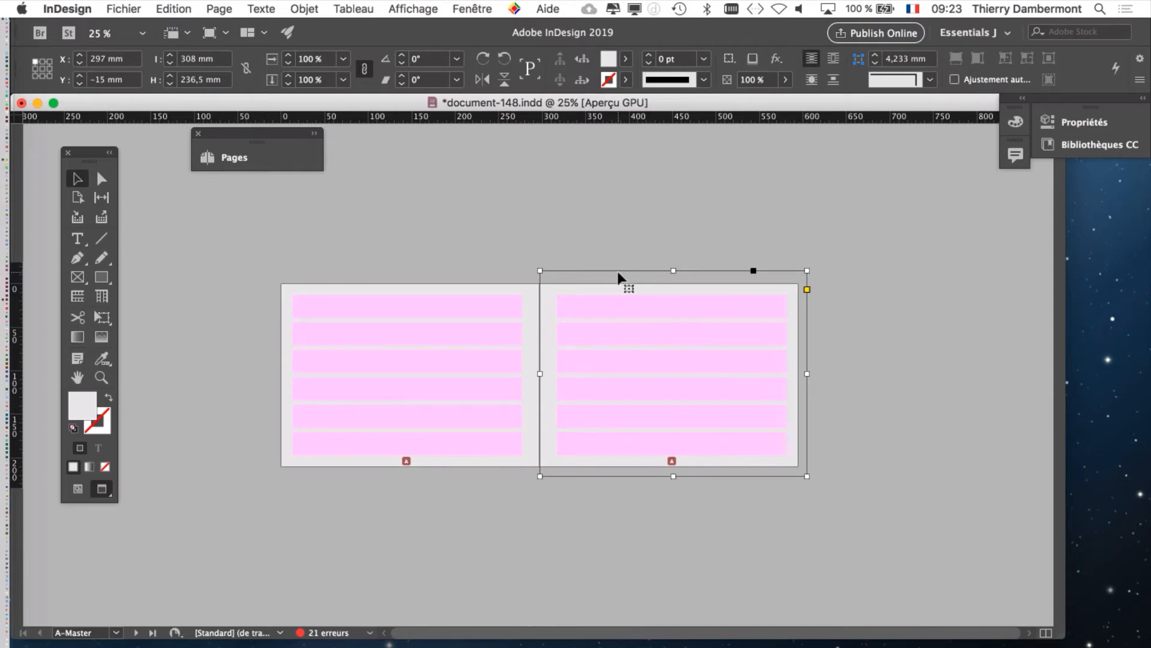
# Step: Select the left background rectangle, switch to Normal view mode and enlarge the document window to show the spread with its bleed
pyautogui.moveTo(618, 273); pyautogui.dragTo(495, 269)
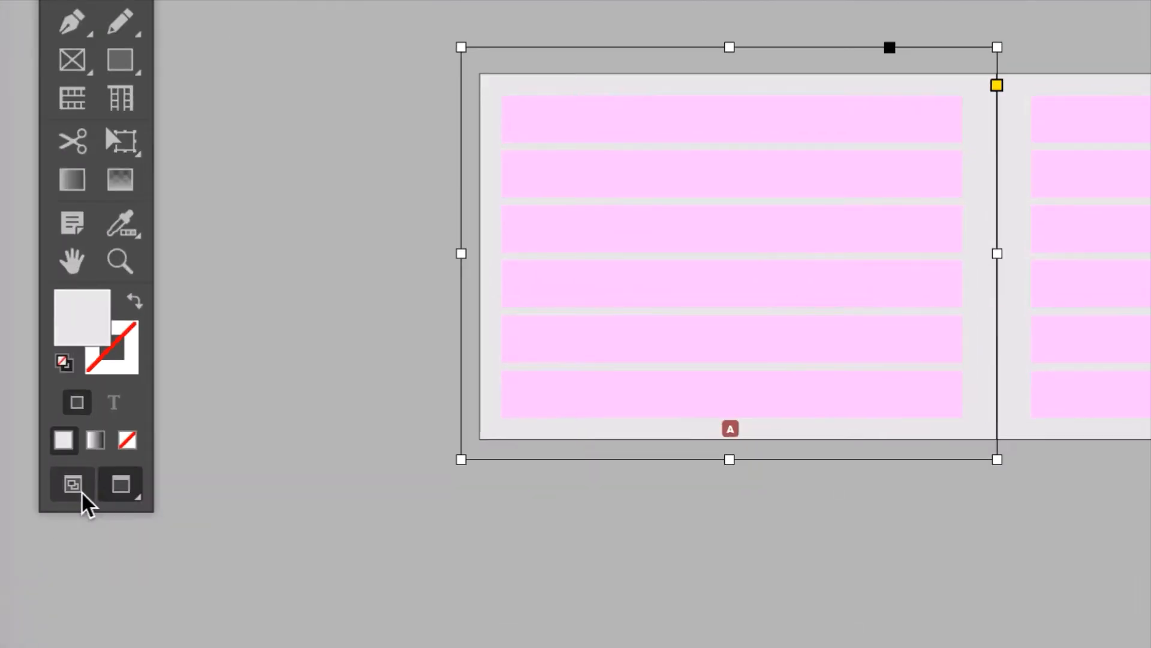
pyautogui.click(80, 491)
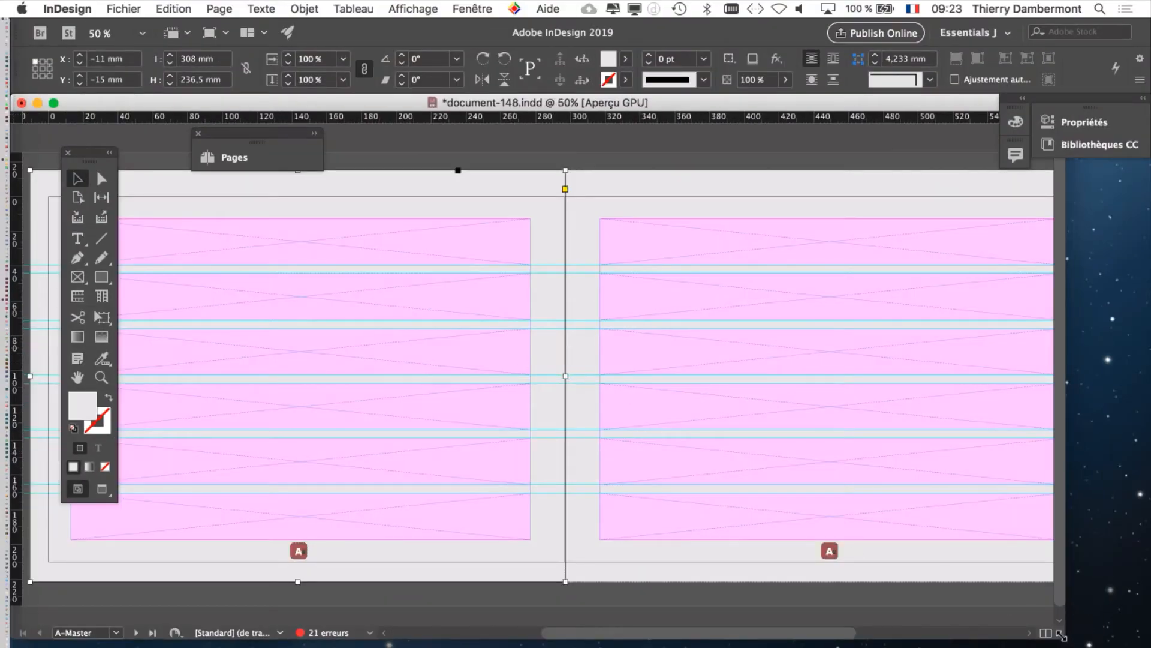
pyautogui.moveTo(1063, 637); pyautogui.dragTo(1145, 644)
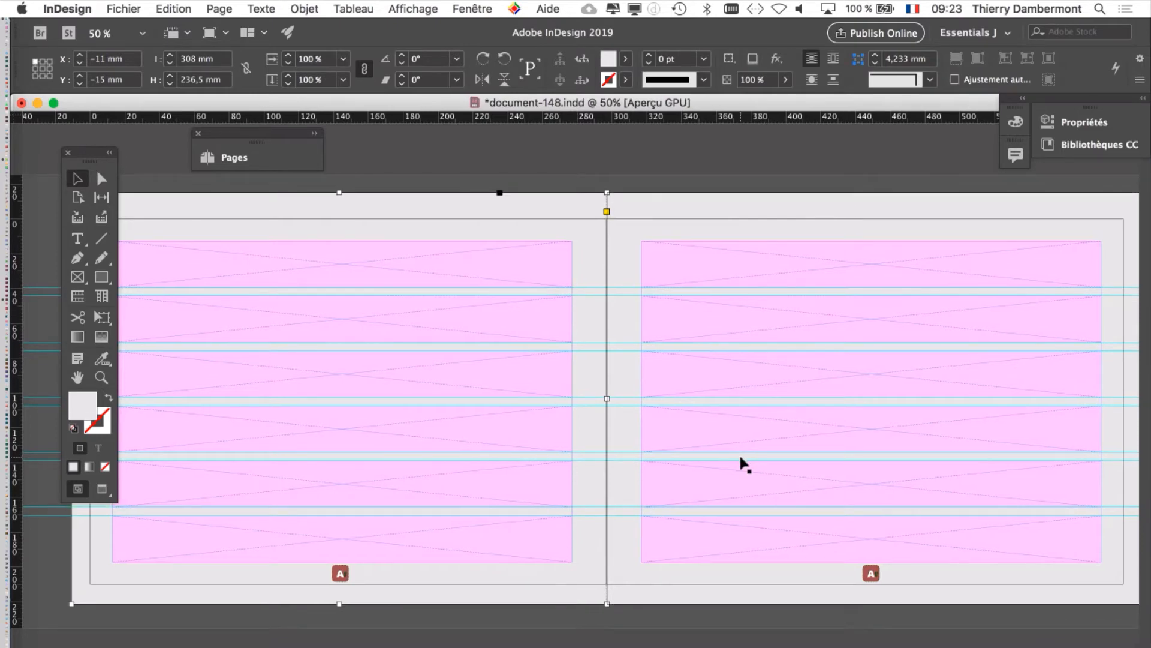
# Step: Show the Pages thumbnails, move them off the left page and check the background on the masters and document pages
pyautogui.click(476, 8)
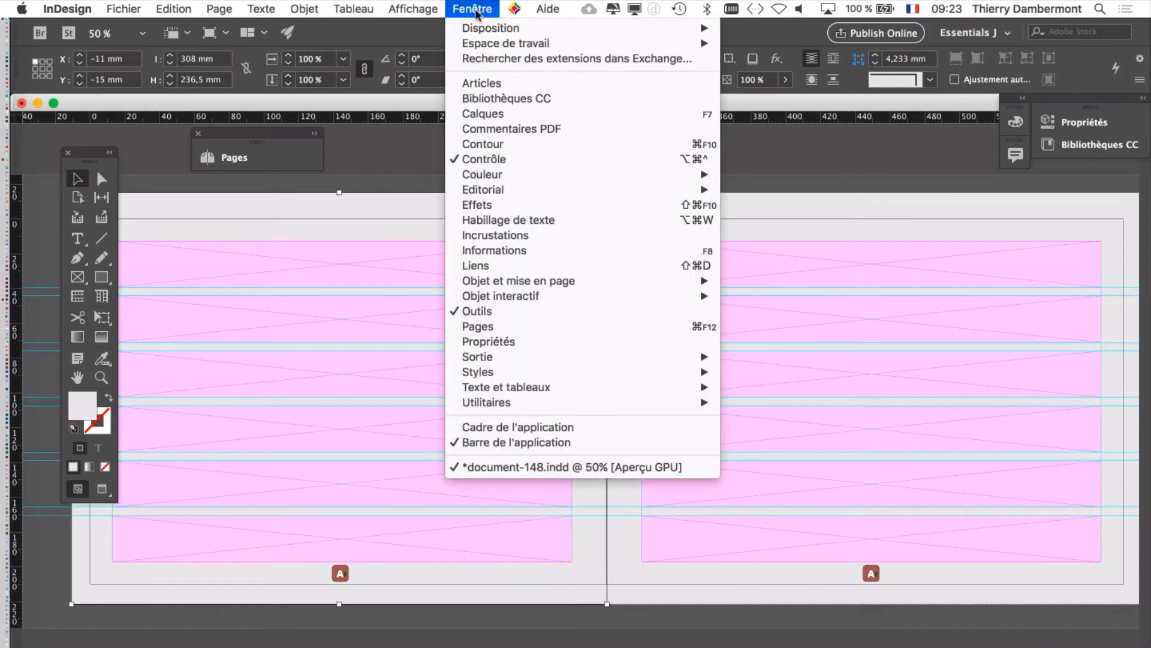
pyautogui.click(535, 328)
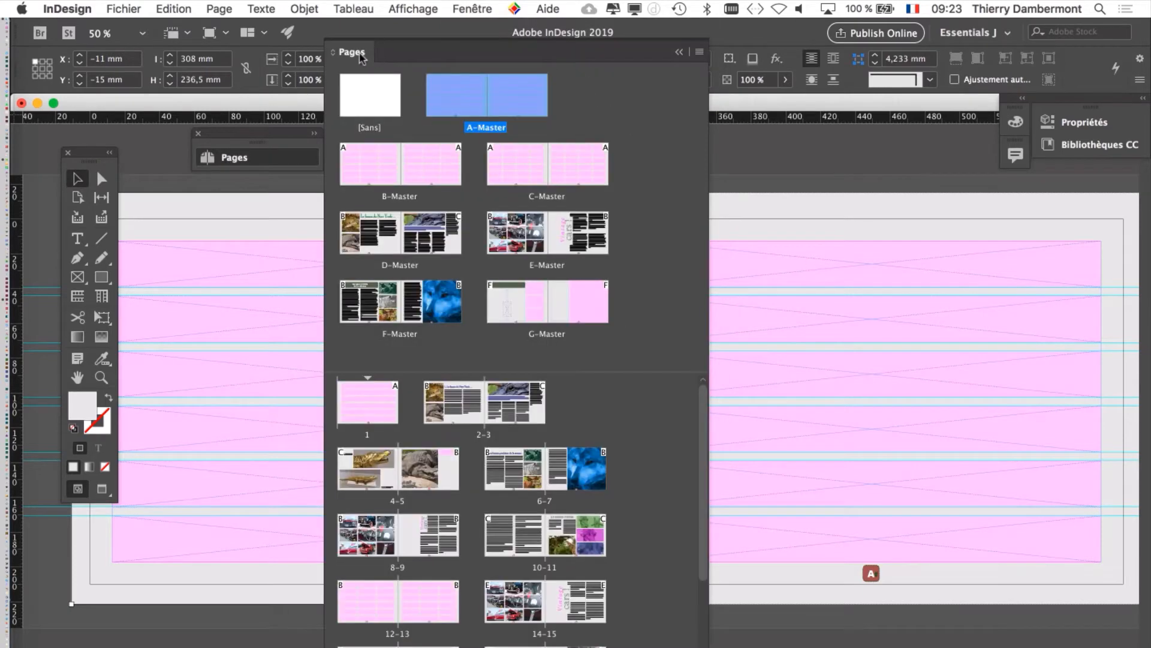
pyautogui.moveTo(366, 53); pyautogui.dragTo(705, 43)
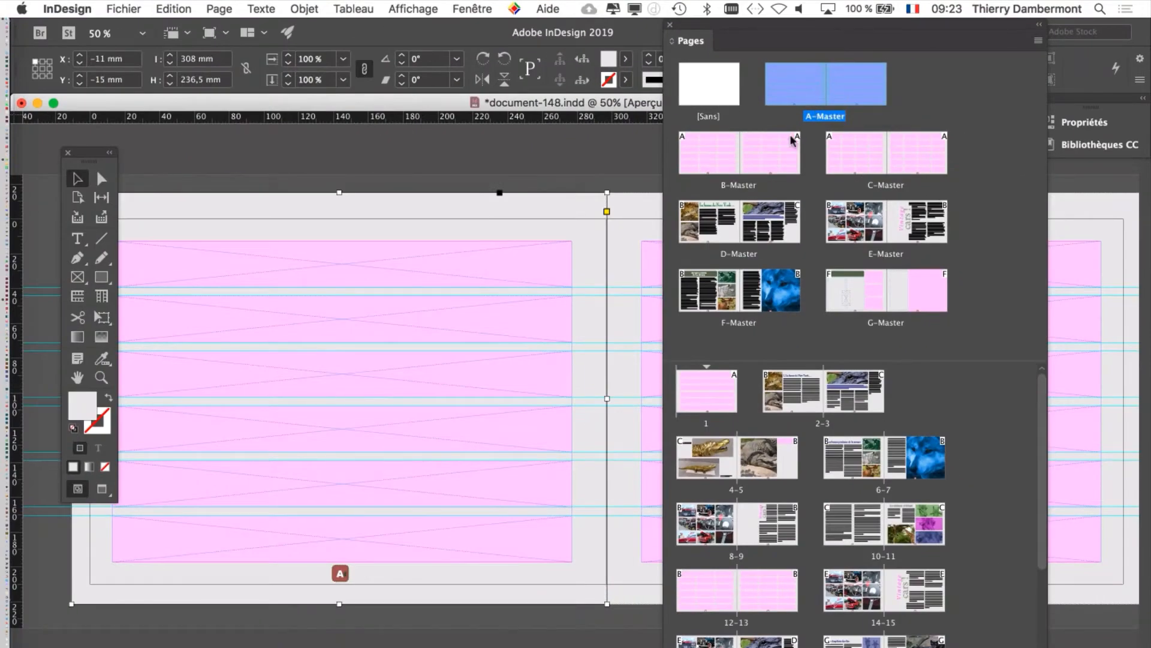
pyautogui.scroll(-1, 887, 521)
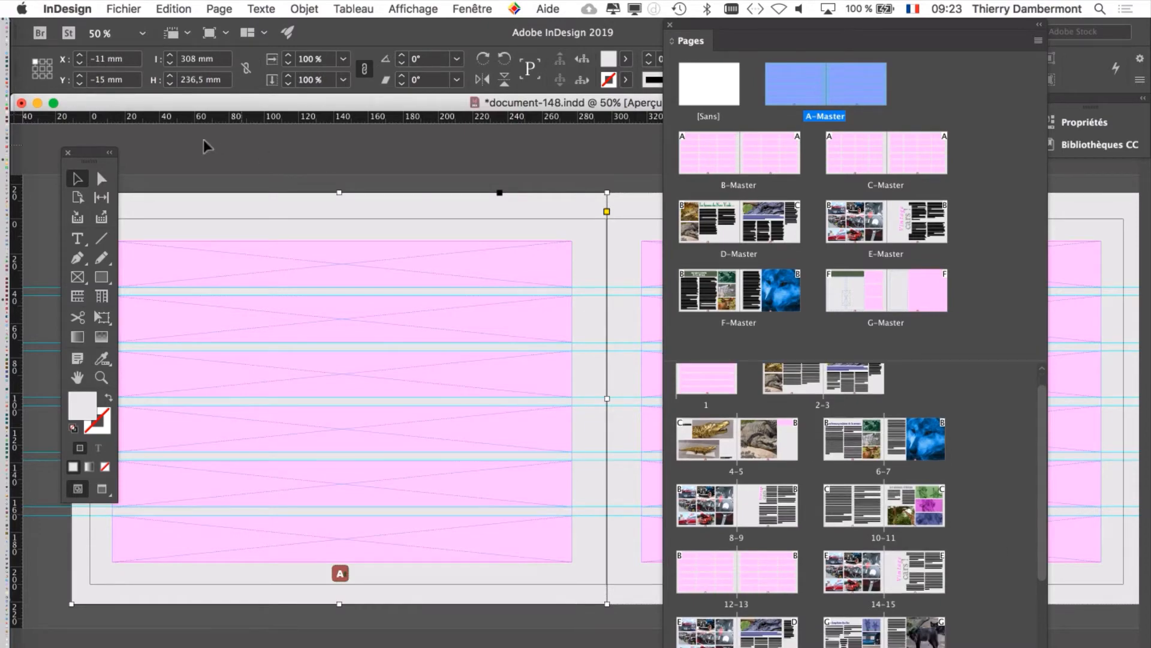
# Step: Deselect the background rectangle, show the Nuancier and place it over the left page
pyautogui.click(240, 616)
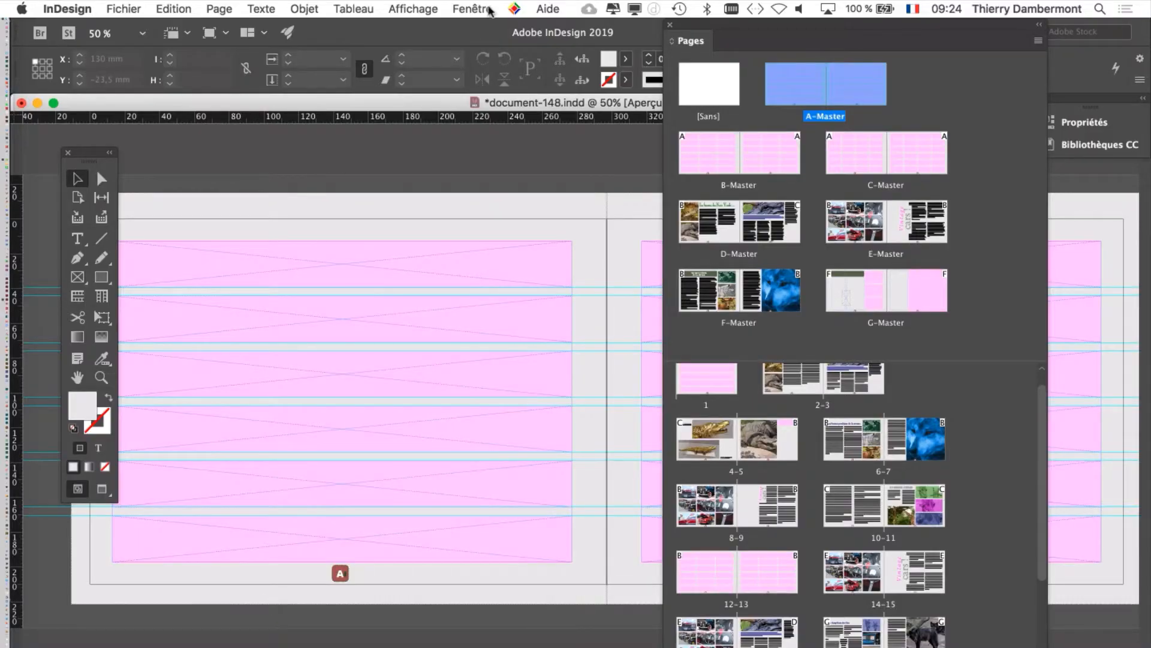
pyautogui.click(488, 8)
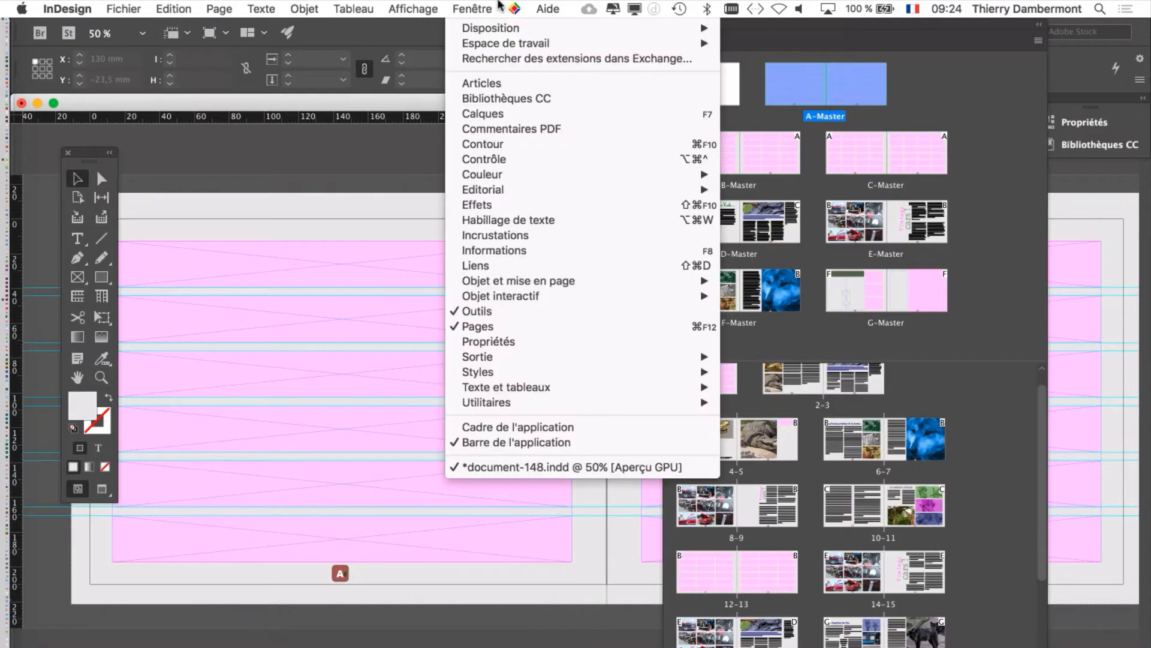
pyautogui.click(497, 7)
pyautogui.click(514, 9)
pyautogui.moveTo(473, 8)
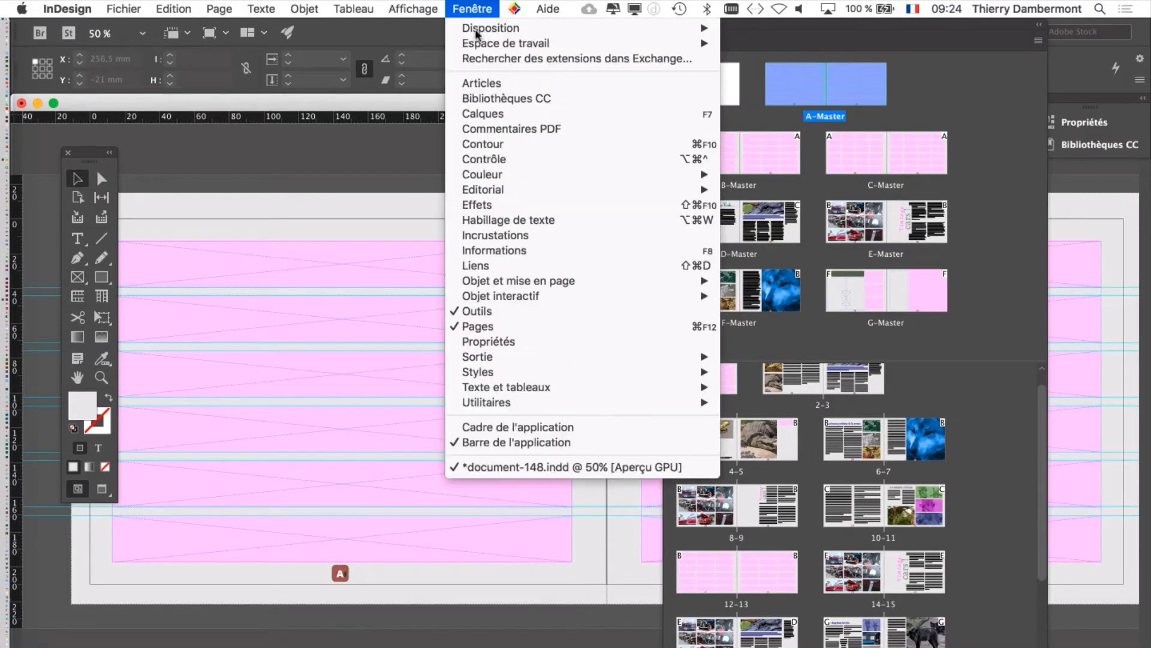
pyautogui.moveTo(497, 174)
pyautogui.click(768, 205)
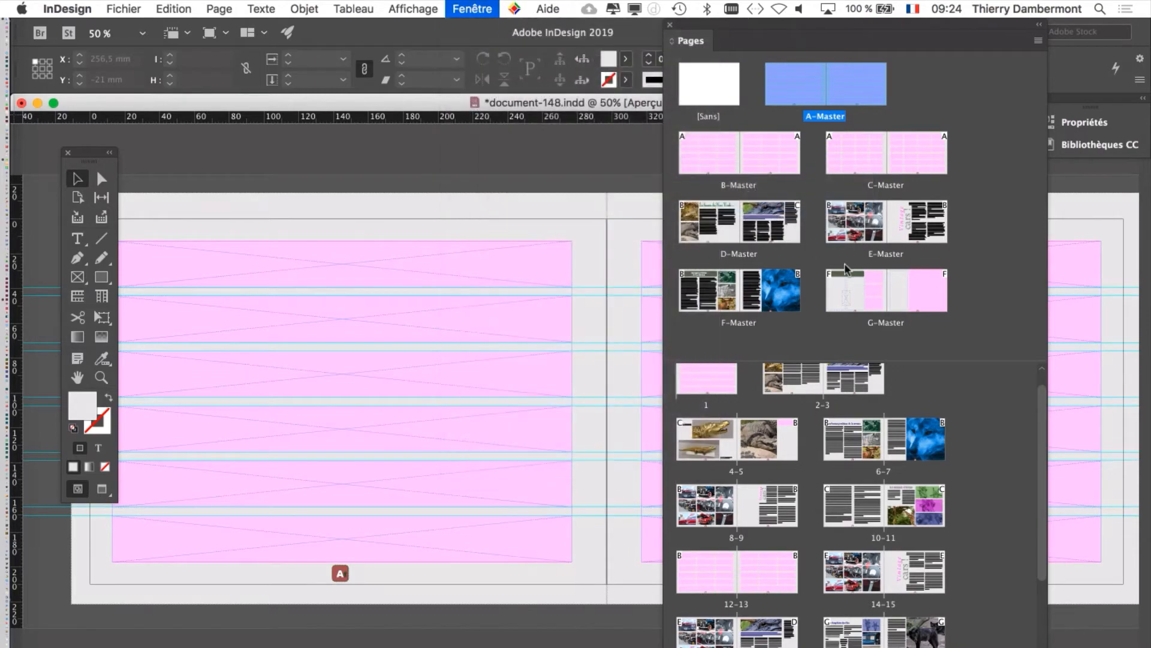
pyautogui.moveTo(705, 163); pyautogui.dragTo(289, 98)
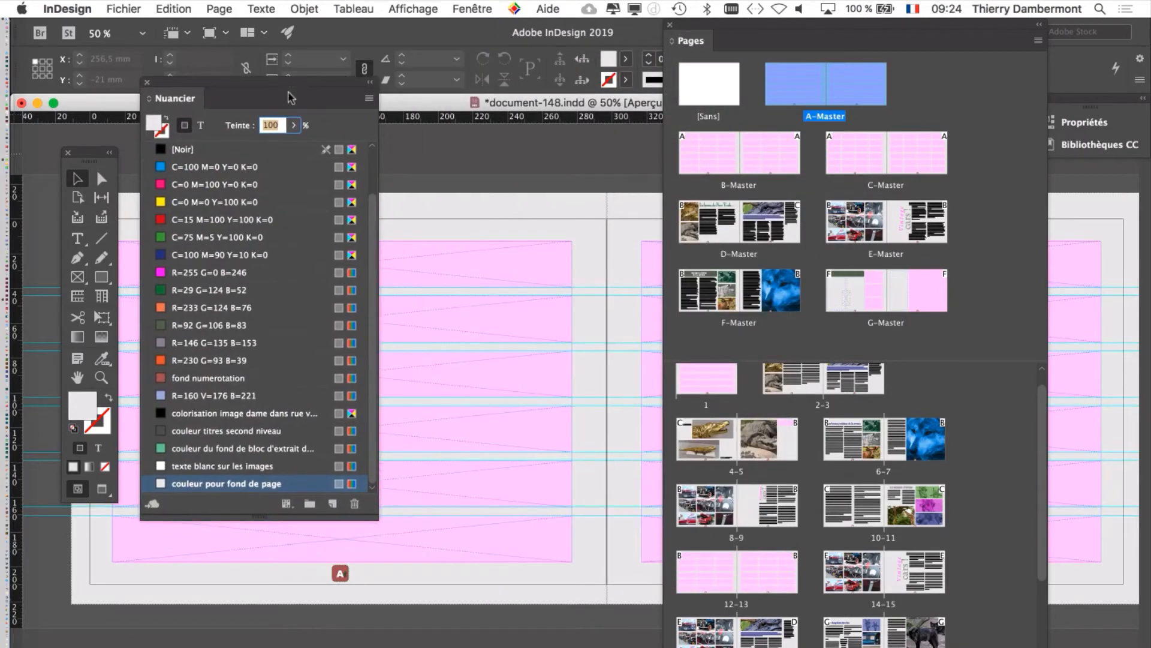
# Step: Darken the "couleur pour fond de page" swatch to a mid grey with Rouge, Vert and Bleu all at 142
pyautogui.doubleClick(300, 484)
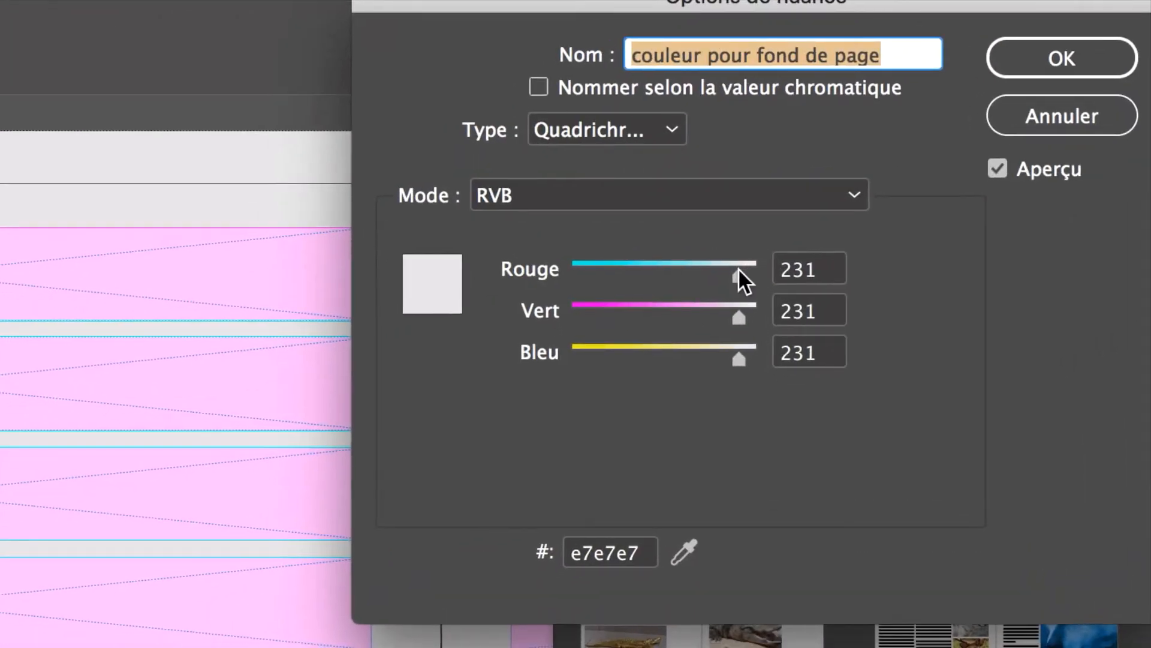
pyautogui.moveTo(739, 275); pyautogui.dragTo(676, 275)
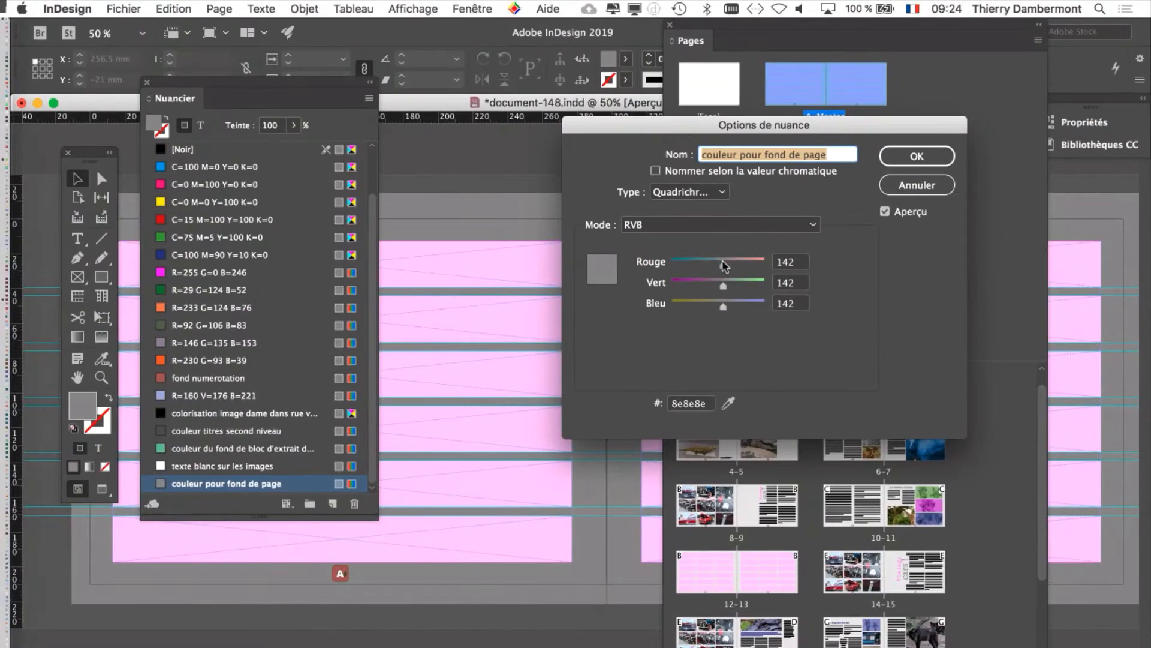
pyautogui.click(942, 157)
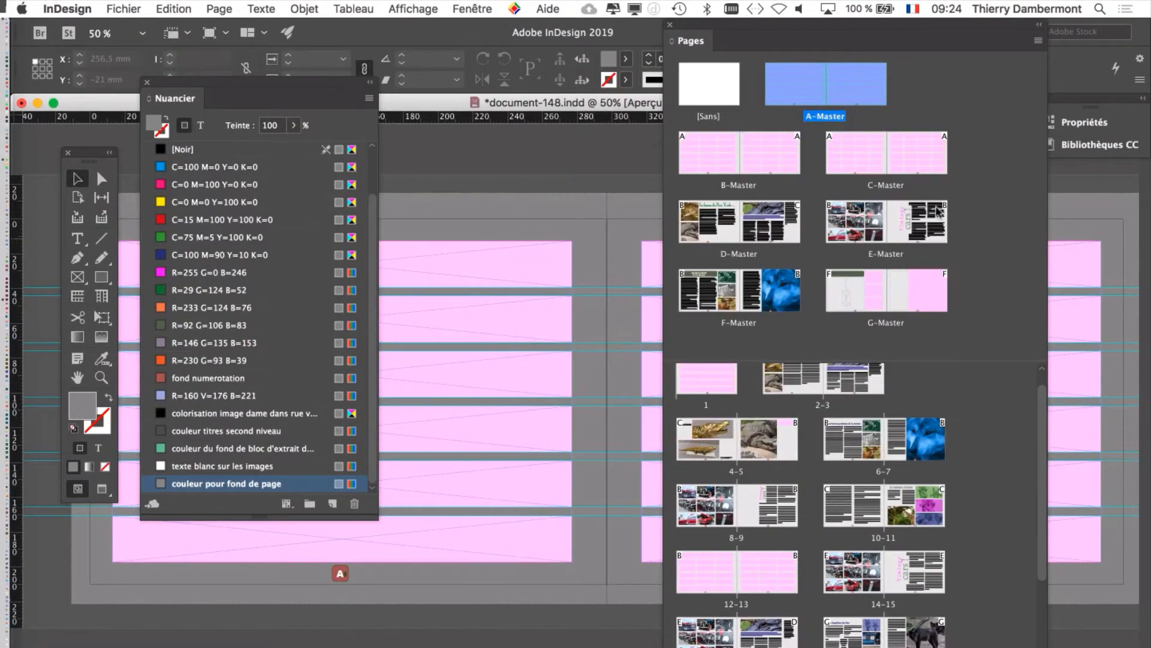
# Step: Examine the background colour on document pages 6, 14, 18, 21 and 23, keeping the Nuancier out of the way
pyautogui.doubleClick(848, 446)
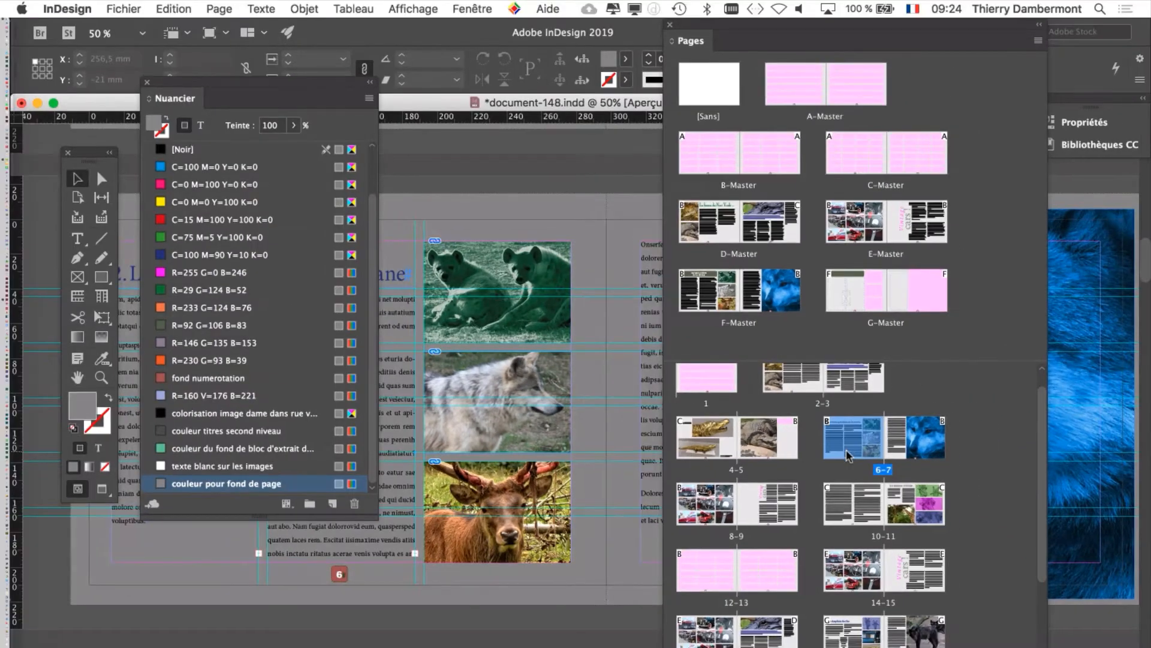
pyautogui.scroll(-1, 848, 455)
pyautogui.moveTo(348, 91); pyautogui.dragTo(244, 554)
pyautogui.scroll(-1, 857, 510)
pyautogui.doubleClick(858, 544)
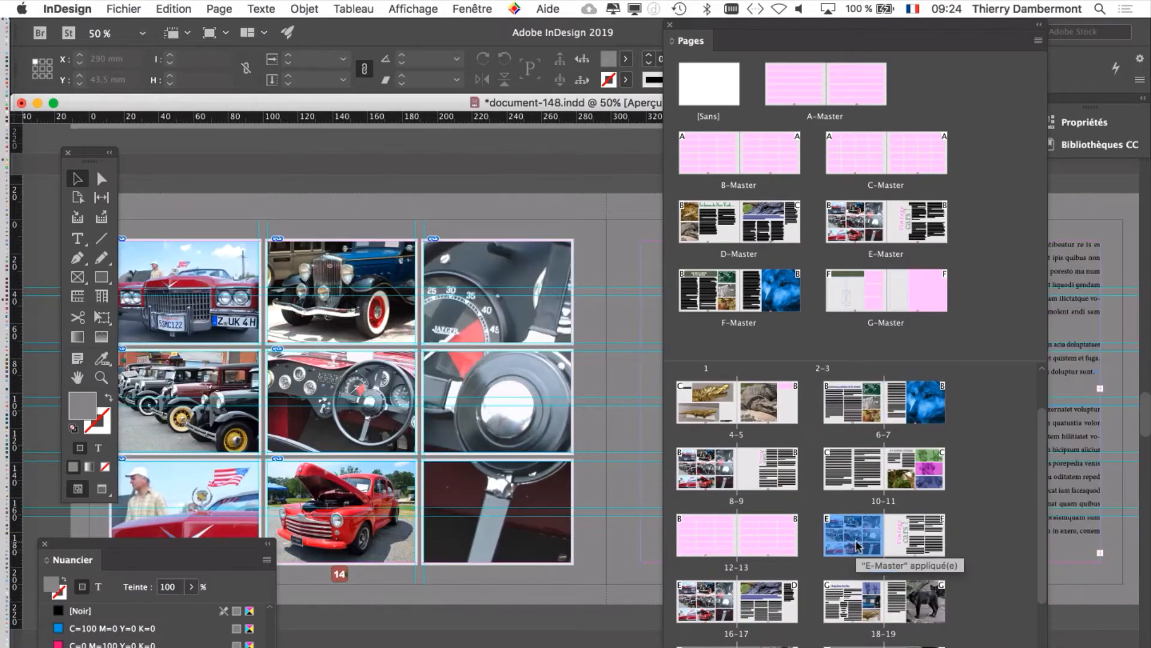
pyautogui.scroll(-3, 858, 527)
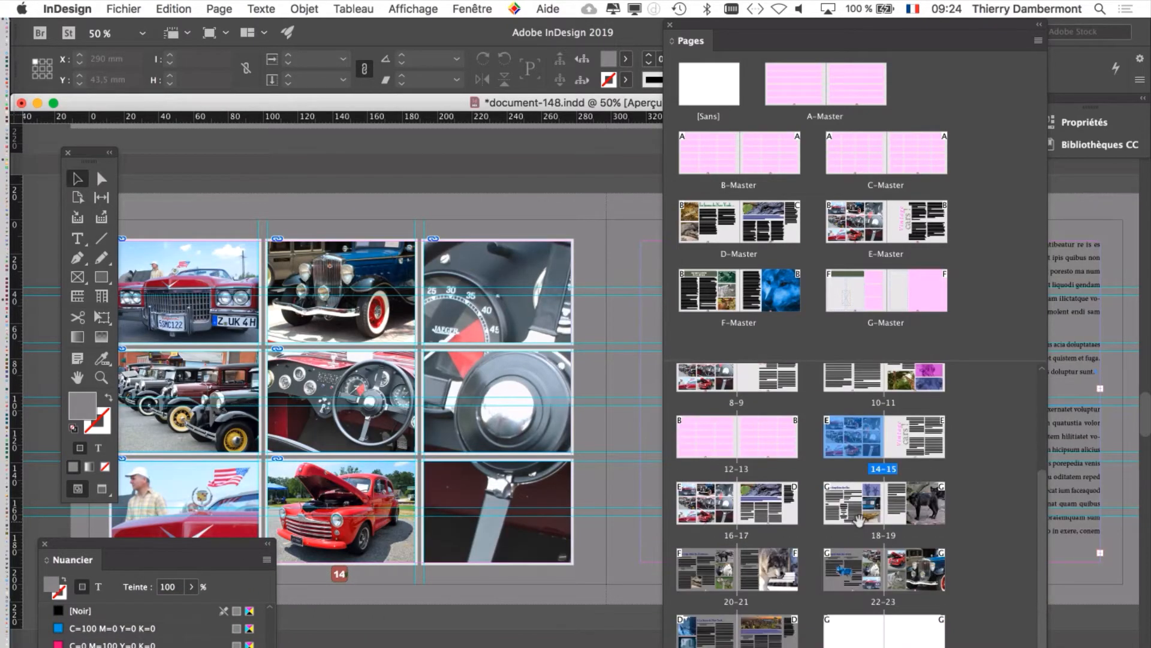
pyautogui.doubleClick(859, 503)
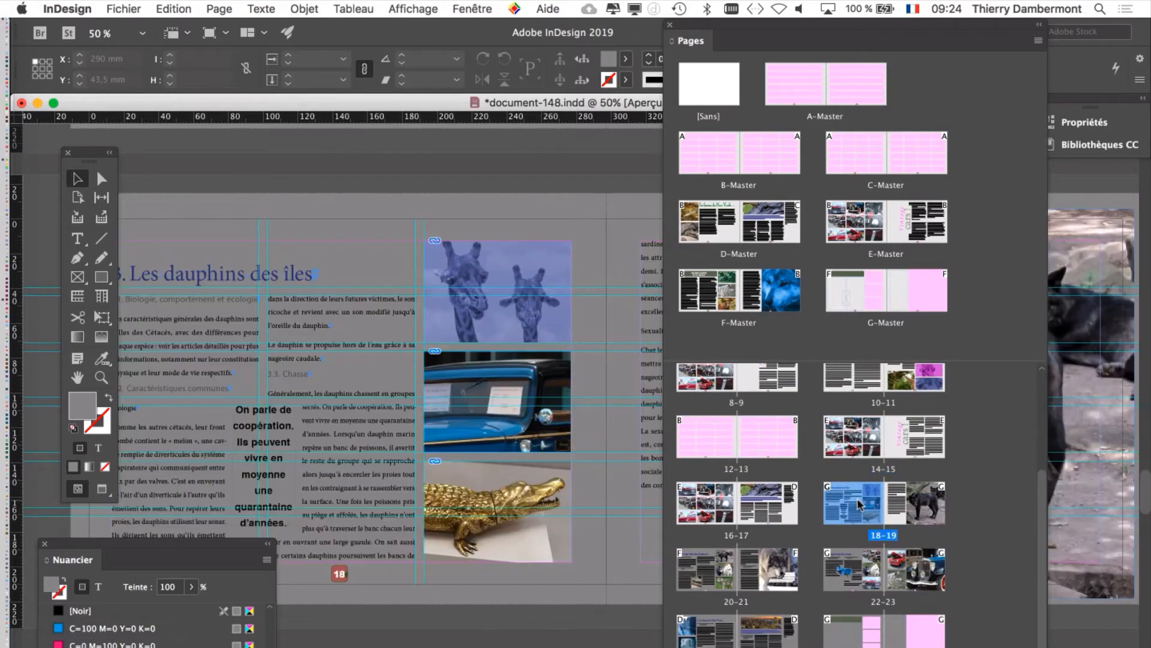
pyautogui.doubleClick(774, 582)
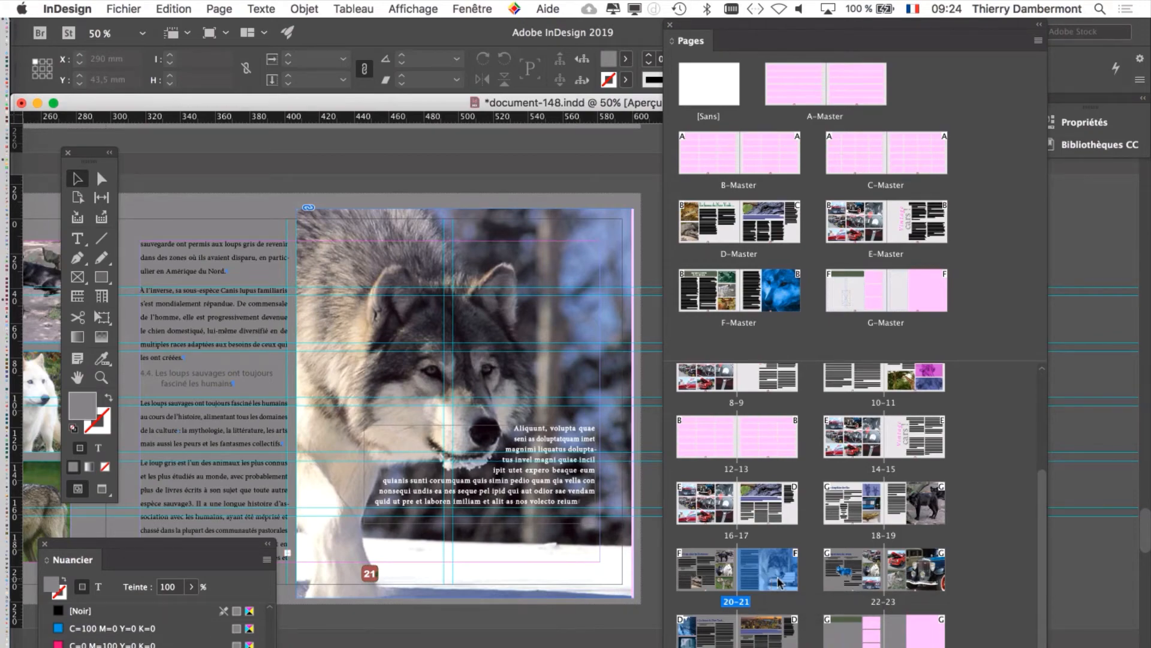
pyautogui.doubleClick(908, 583)
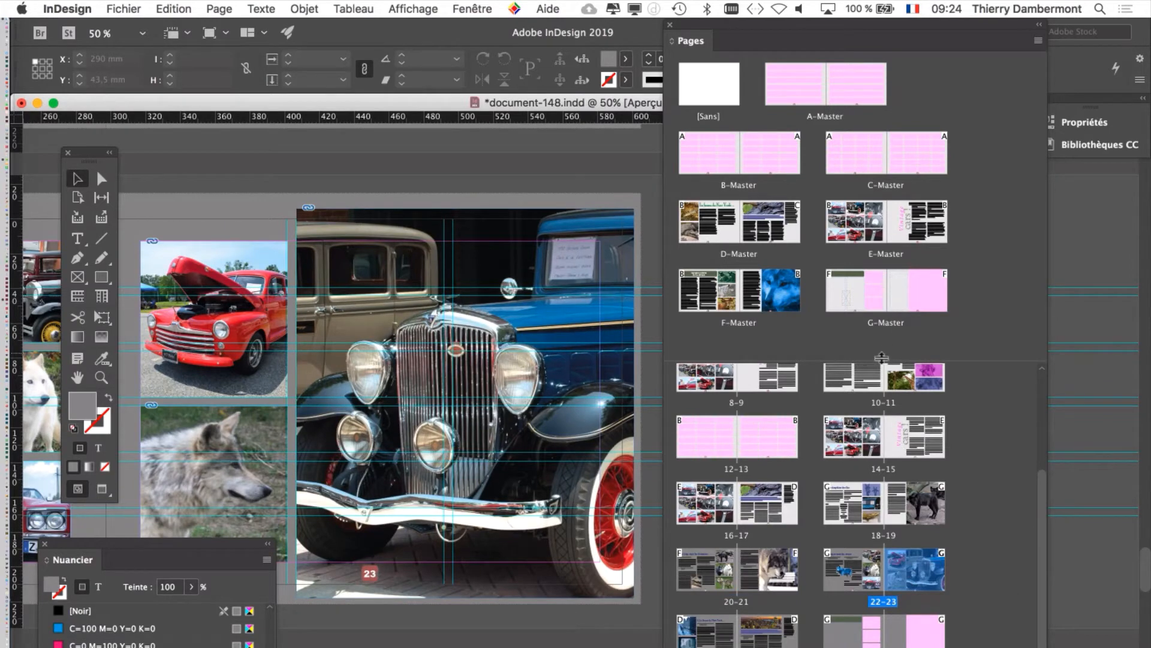
pyautogui.scroll(5, 881, 395)
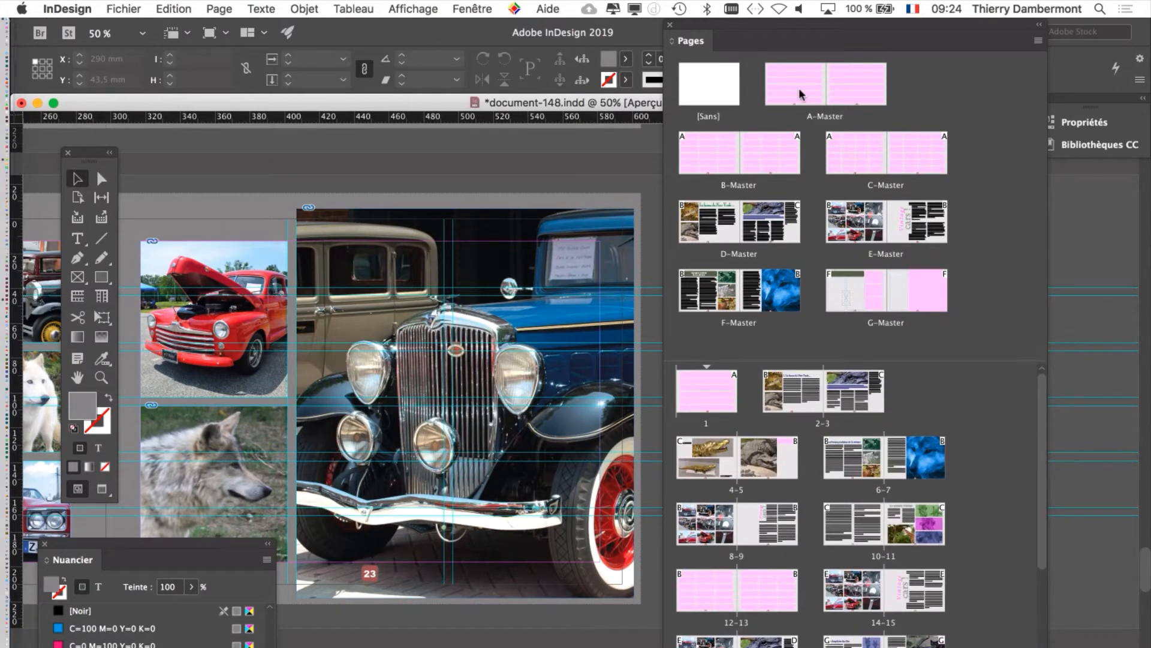
# Step: Lighten the "couleur pour fond de page" swatch to Rouge, Vert and Bleu 237, with Pages and Nuancier moved aside, and close the Nuancier
pyautogui.moveTo(718, 30); pyautogui.dragTo(861, 47)
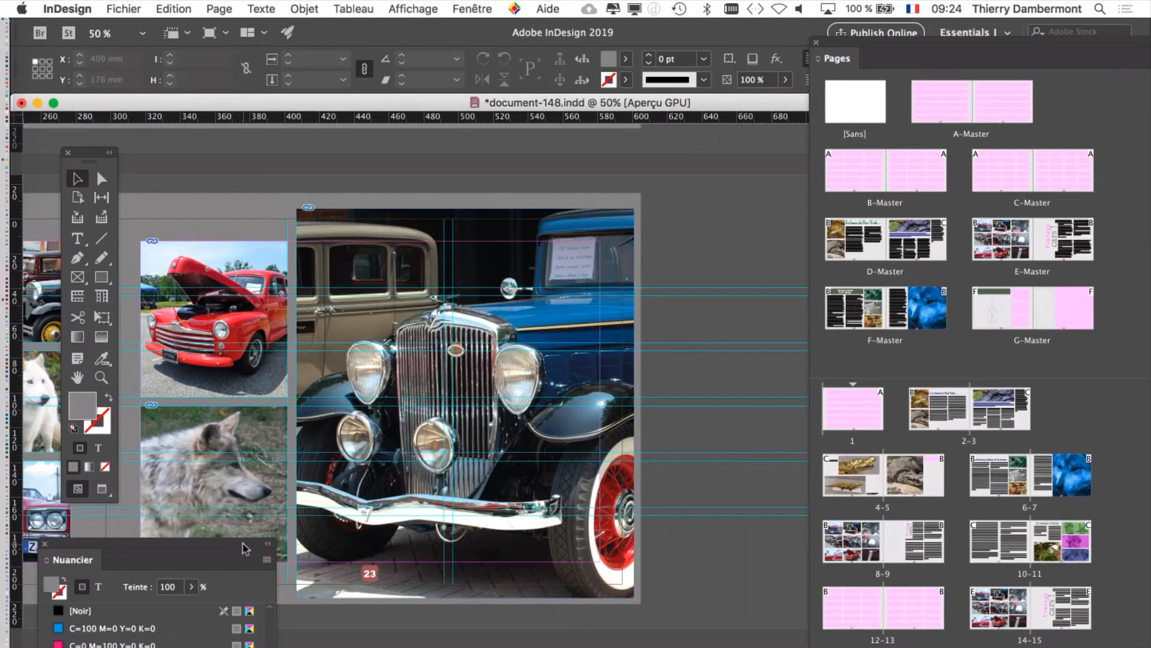
pyautogui.moveTo(244, 548); pyautogui.dragTo(470, 70)
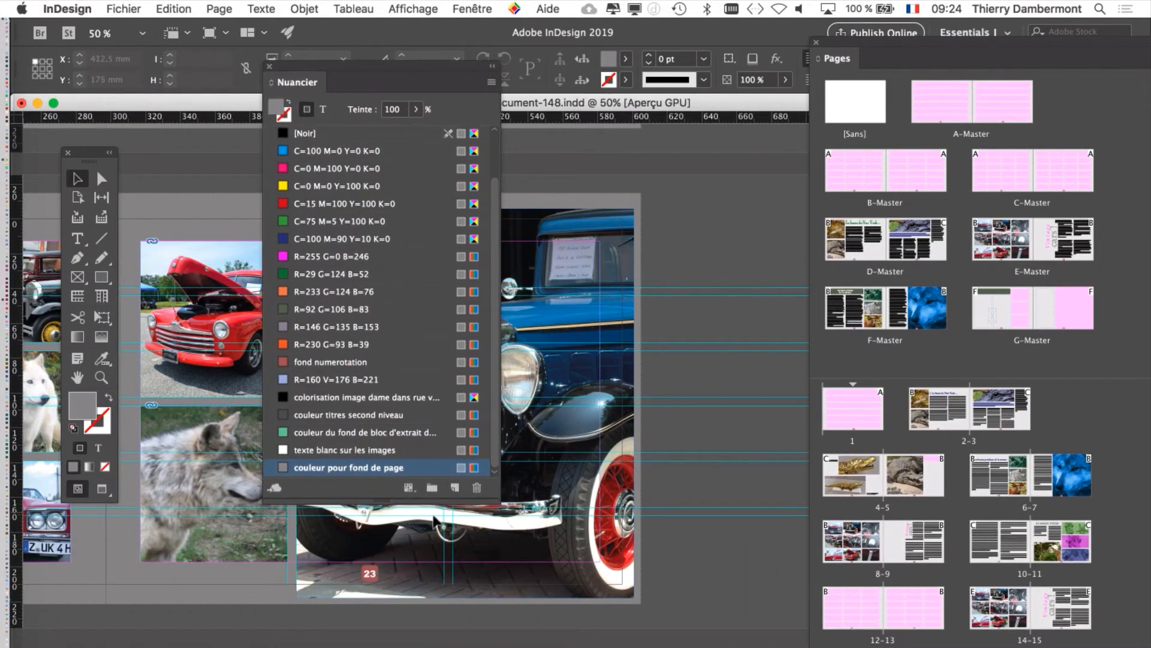
pyautogui.doubleClick(416, 469)
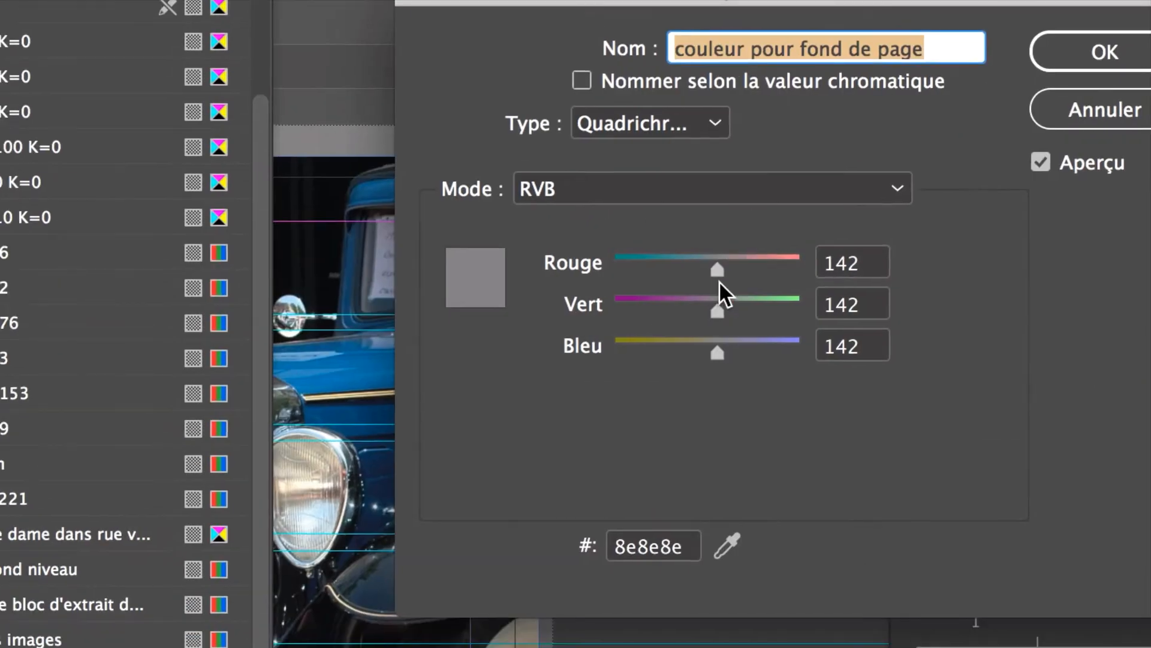
pyautogui.moveTo(719, 278)
pyautogui.mouseDown()
pyautogui.moveTo(782, 277)
pyautogui.moveTo(741, 276)
pyautogui.mouseUp()
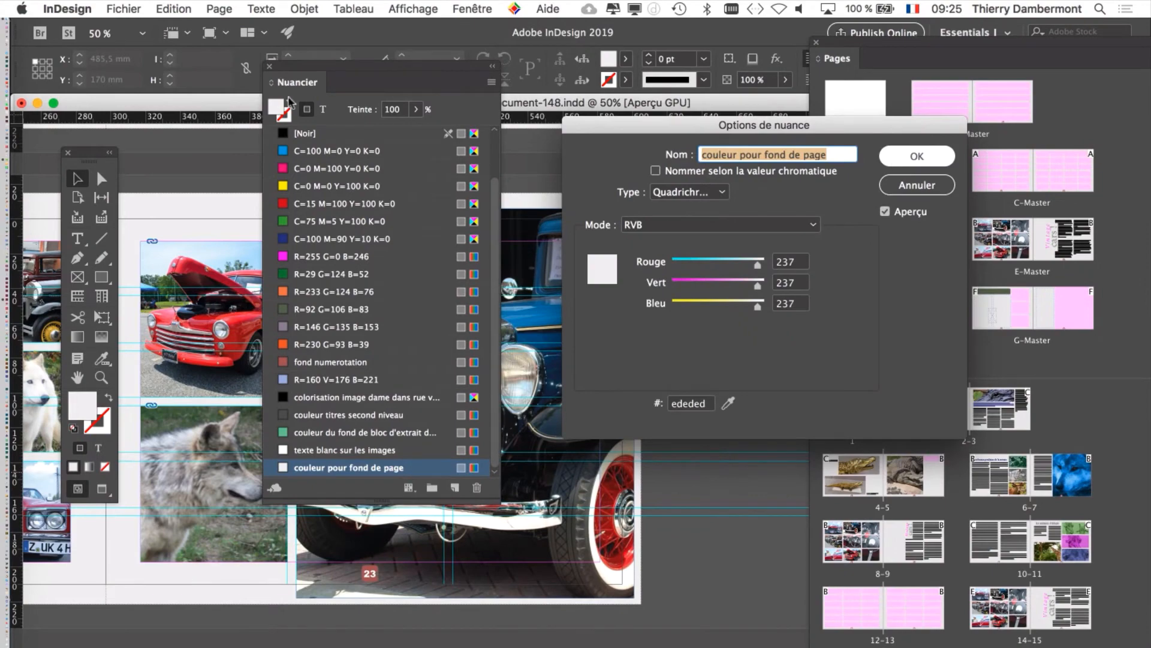
pyautogui.click(897, 159)
pyautogui.click(269, 67)
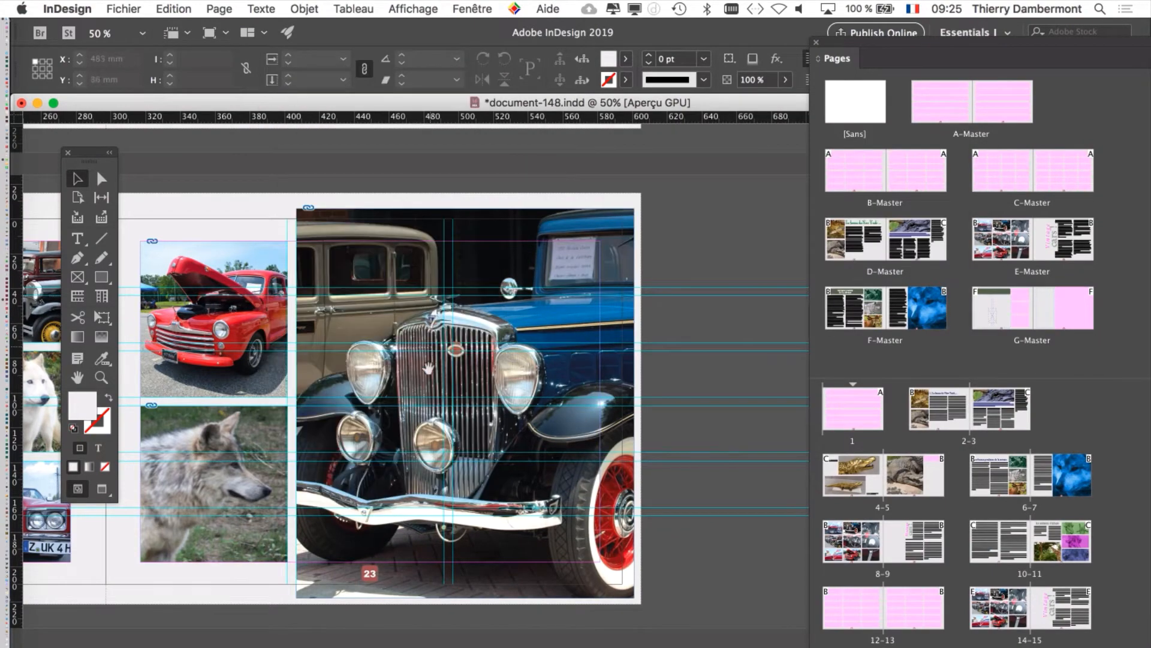
# Step: Bring the inner columns of pages 22–23 into view and switch the screen mode to Preview
pyautogui.hscroll(-5, 449, 345)
pyautogui.hscroll(-2, 311, 425)
pyautogui.scroll(-1, 311, 425)
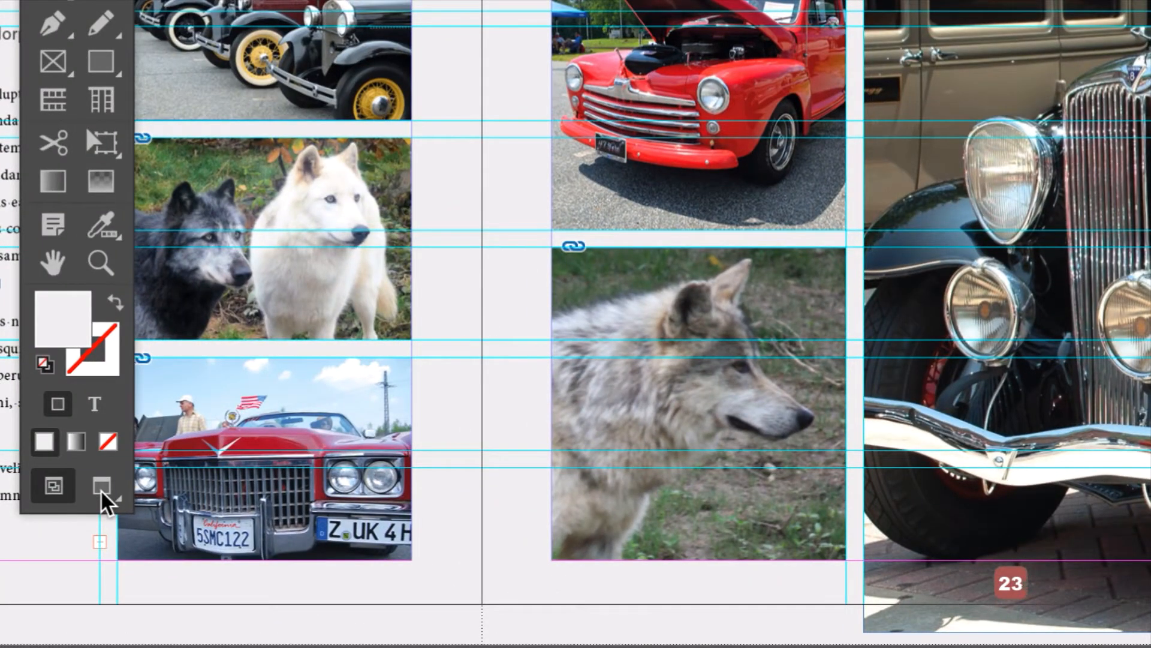
pyautogui.click(102, 491)
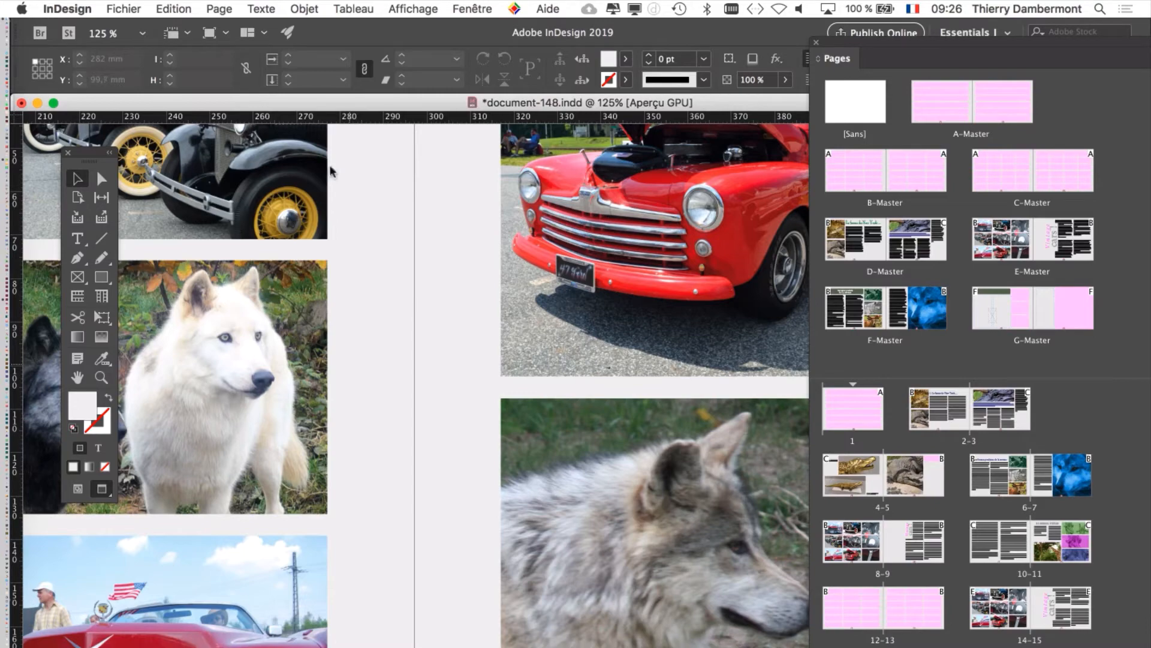
# Step: Save the document under the new name document-149.indd in the Dossier document-148 folder
pyautogui.click(136, 8)
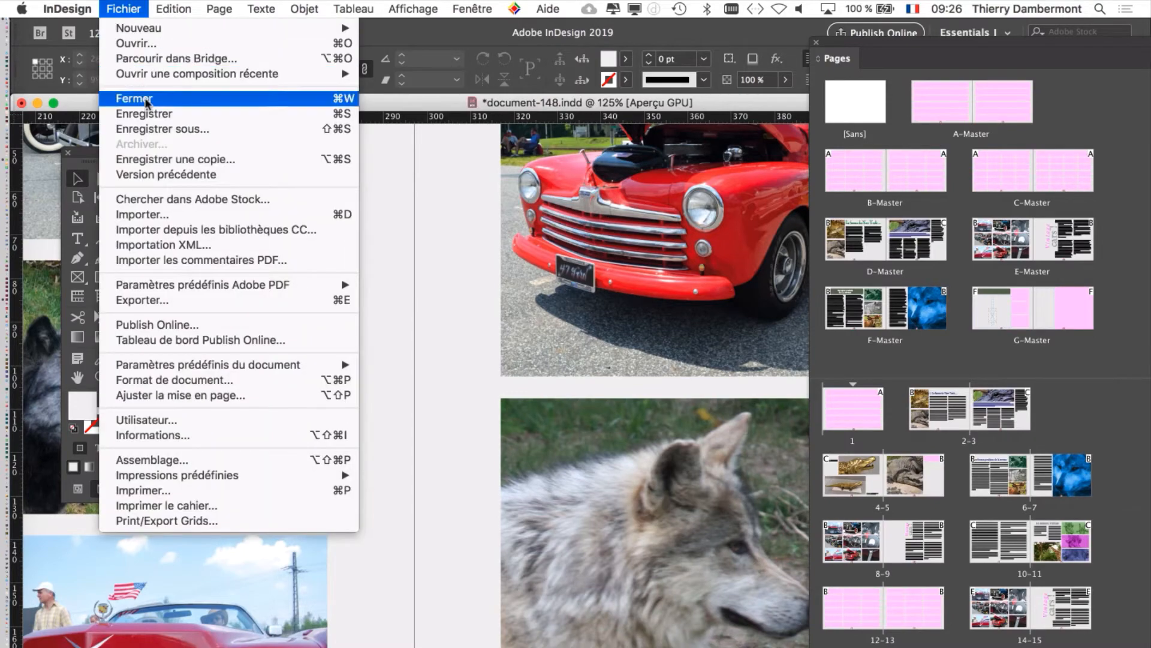
pyautogui.click(159, 129)
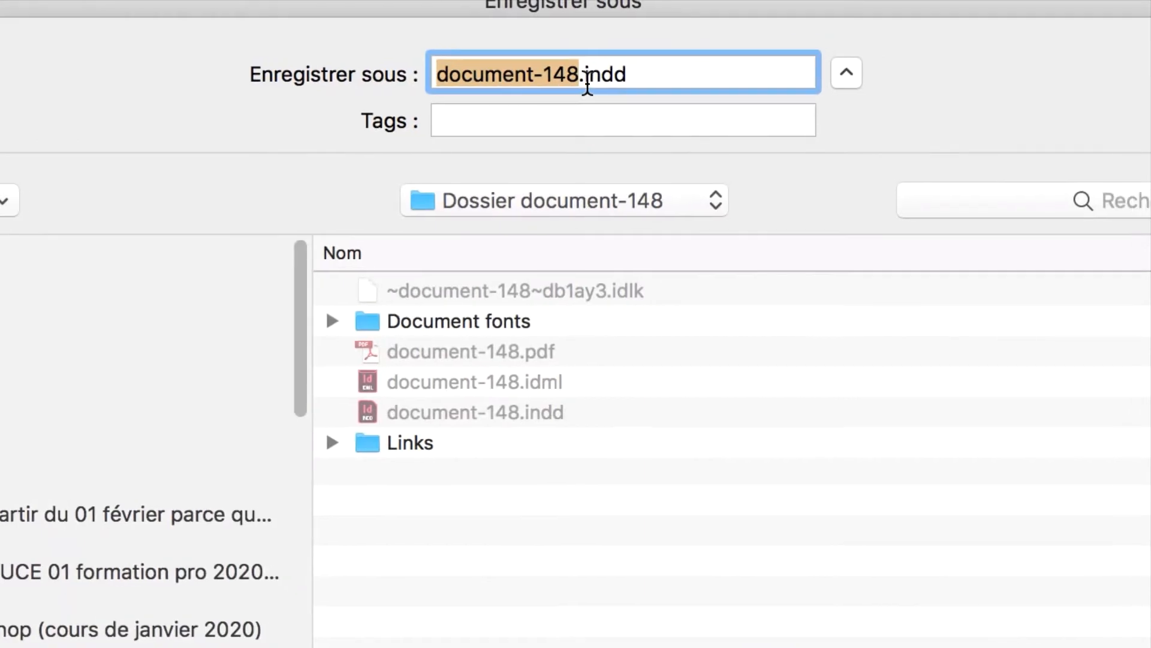
pyautogui.click(574, 76)
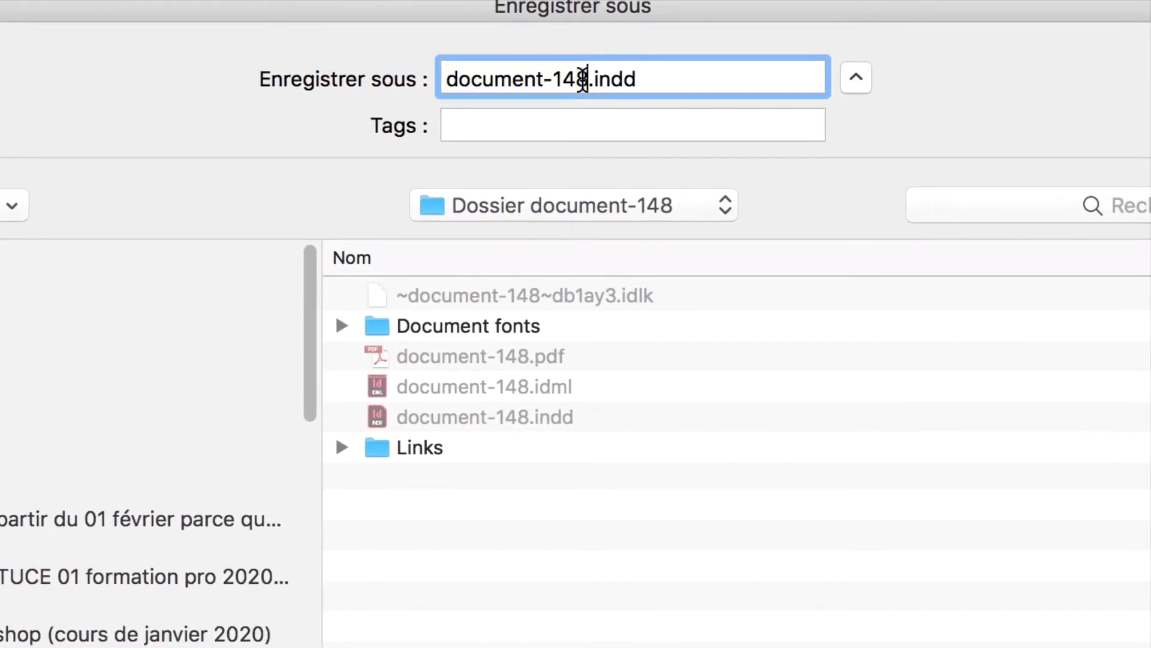
pyautogui.moveTo(584, 80); pyautogui.dragTo(579, 79)
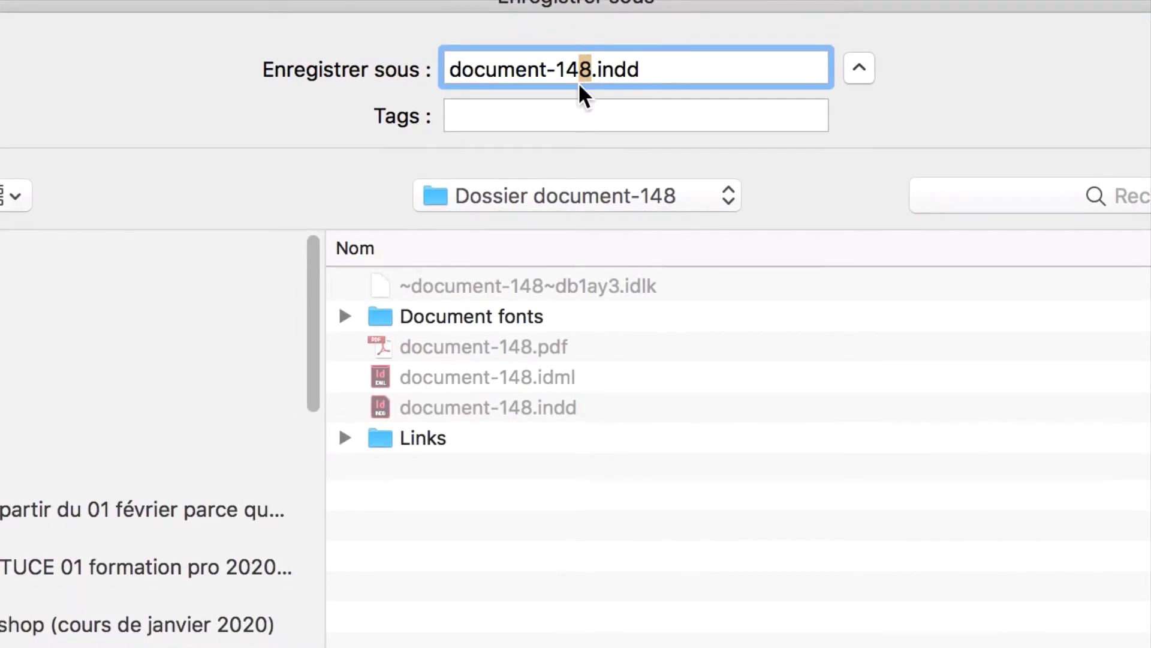
pyautogui.write('9')
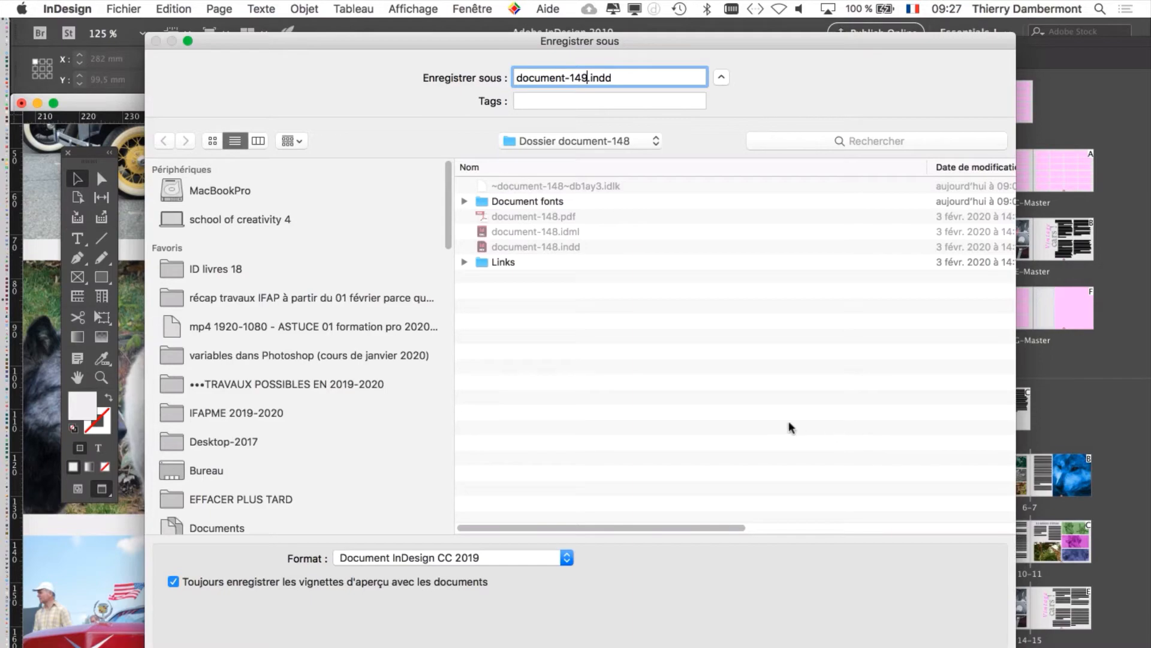
pyautogui.press('Return')
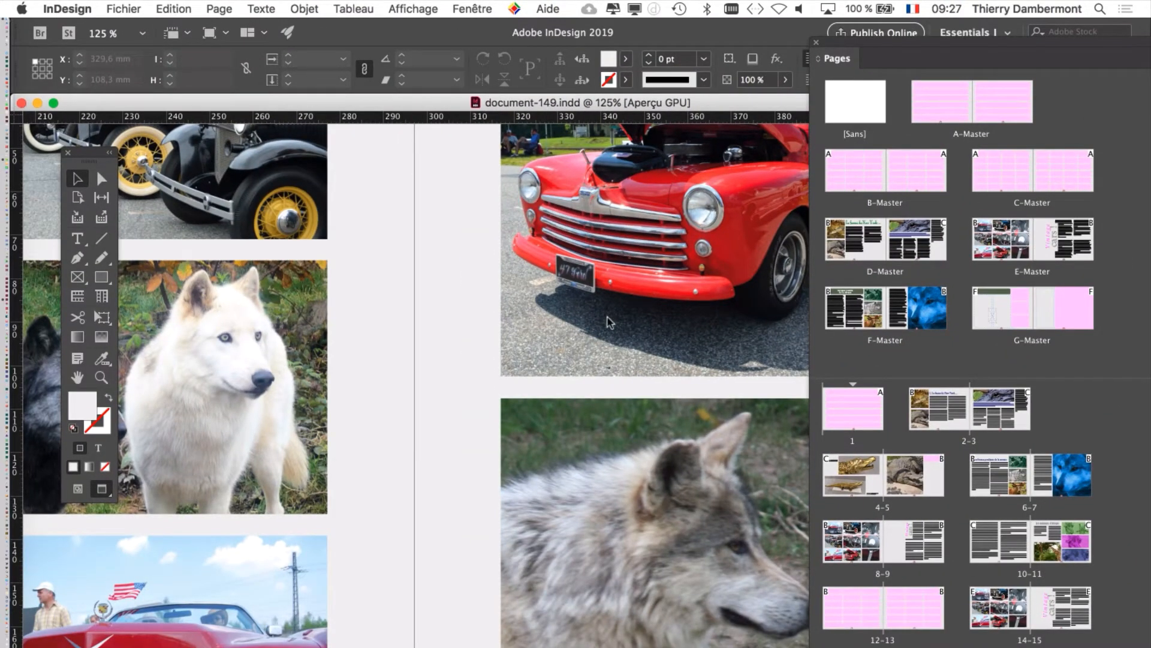
# Step: Show the Calques list over pages 22–23 and set the document zoom to 100%
pyautogui.press('super+alt+0')
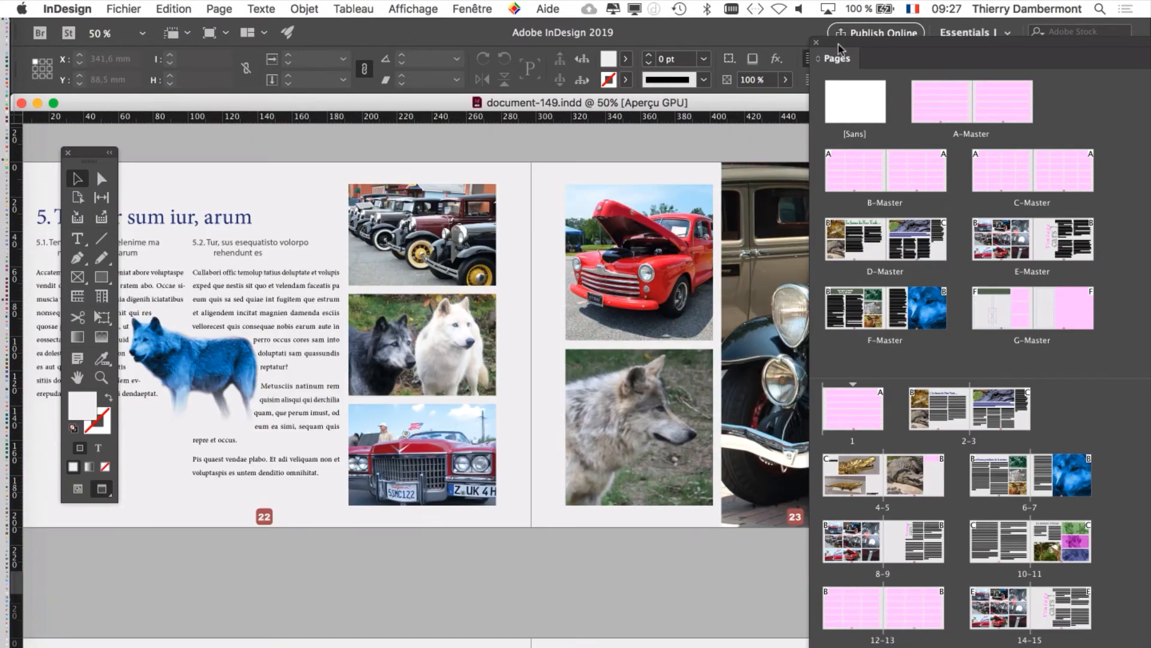
pyautogui.click(478, 10)
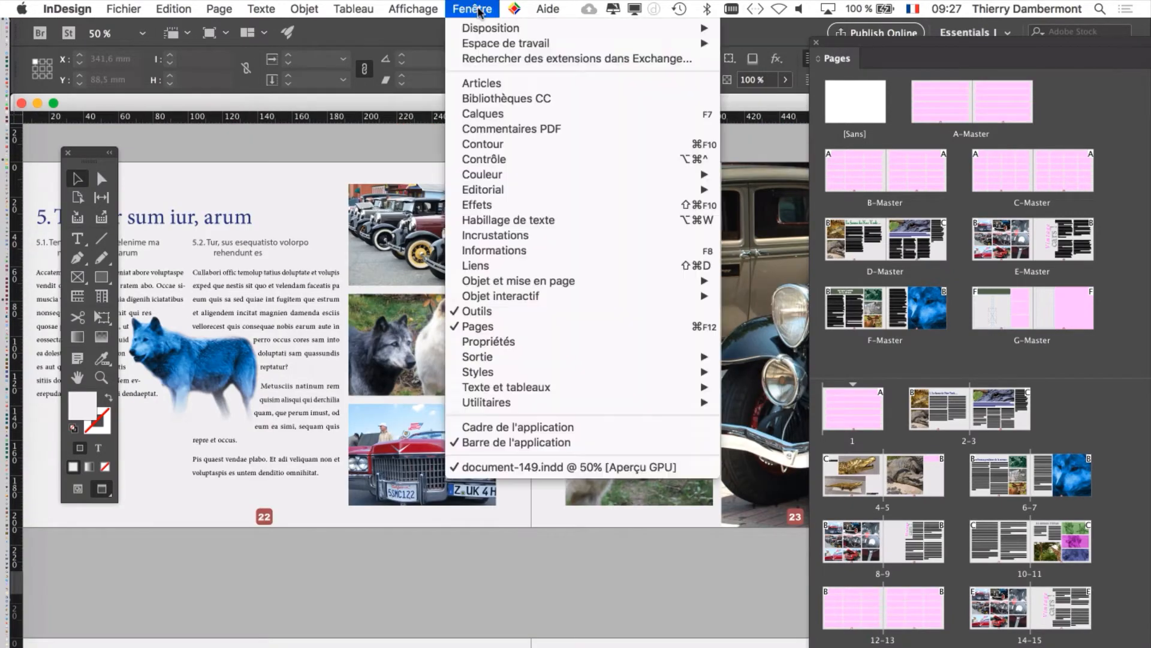
pyautogui.click(499, 115)
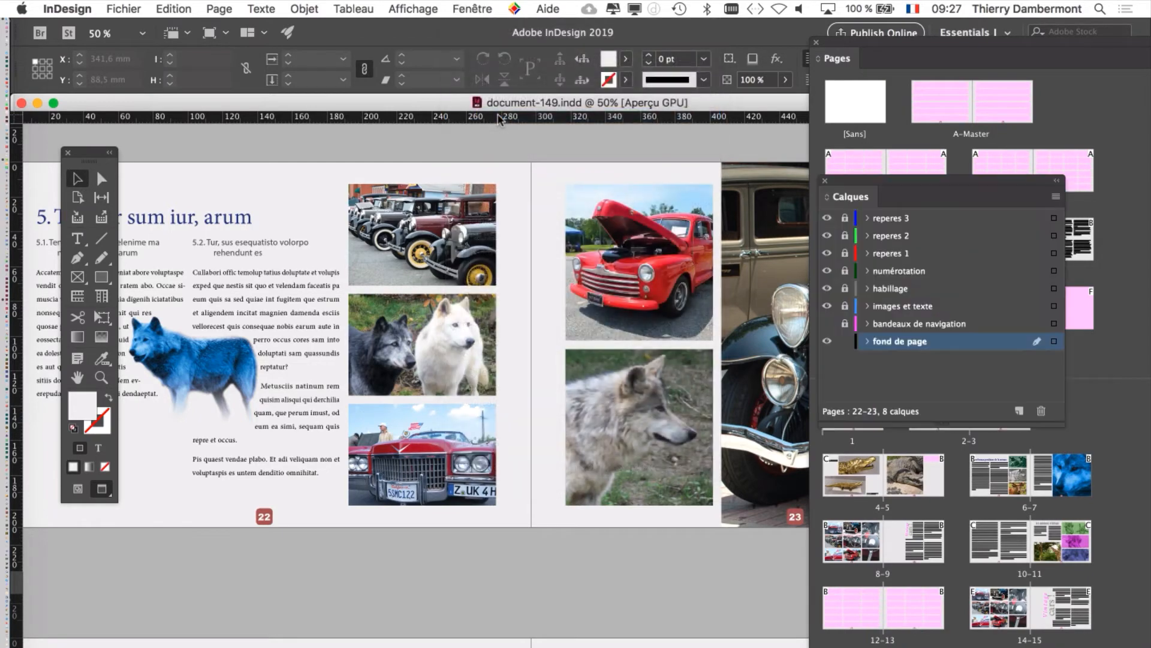
pyautogui.moveTo(887, 183); pyautogui.dragTo(702, 175)
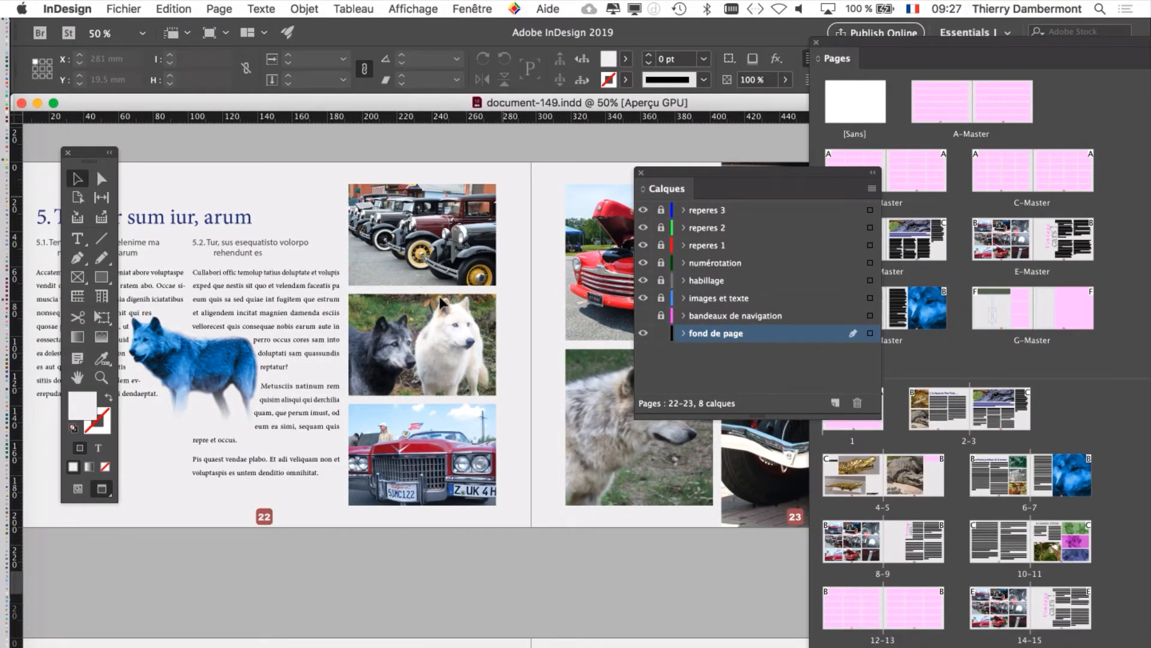
pyautogui.press('super+1')
pyautogui.moveTo(661, 196); pyautogui.dragTo(609, 282)
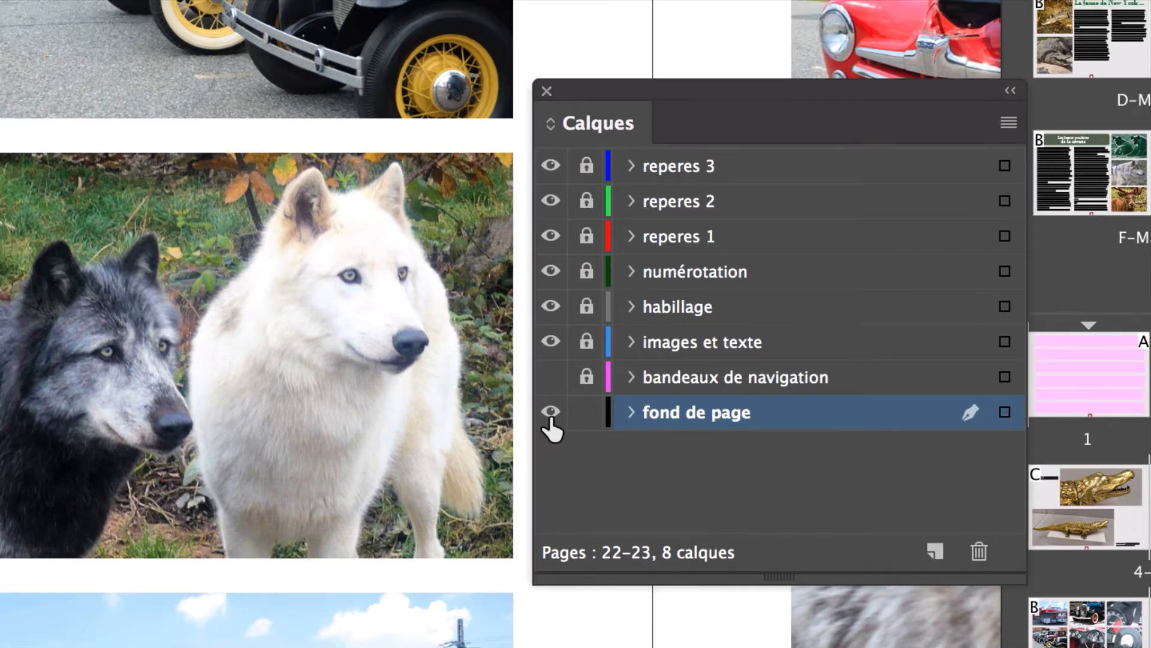
# Step: Hide and show the "fond de page" layer several times to compare the spread, leave it visible and close the Calques list
pyautogui.click(533, 397)
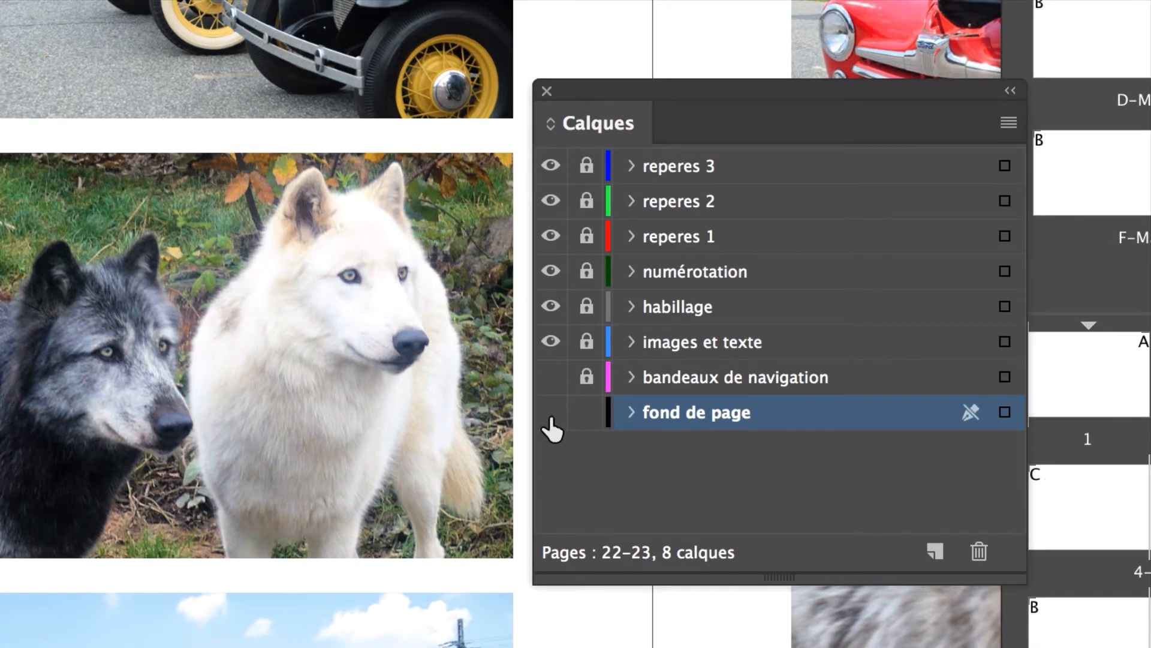
pyautogui.click(550, 413)
pyautogui.click(550, 414)
pyautogui.click(550, 414)
pyautogui.click(550, 414)
pyautogui.click(550, 414)
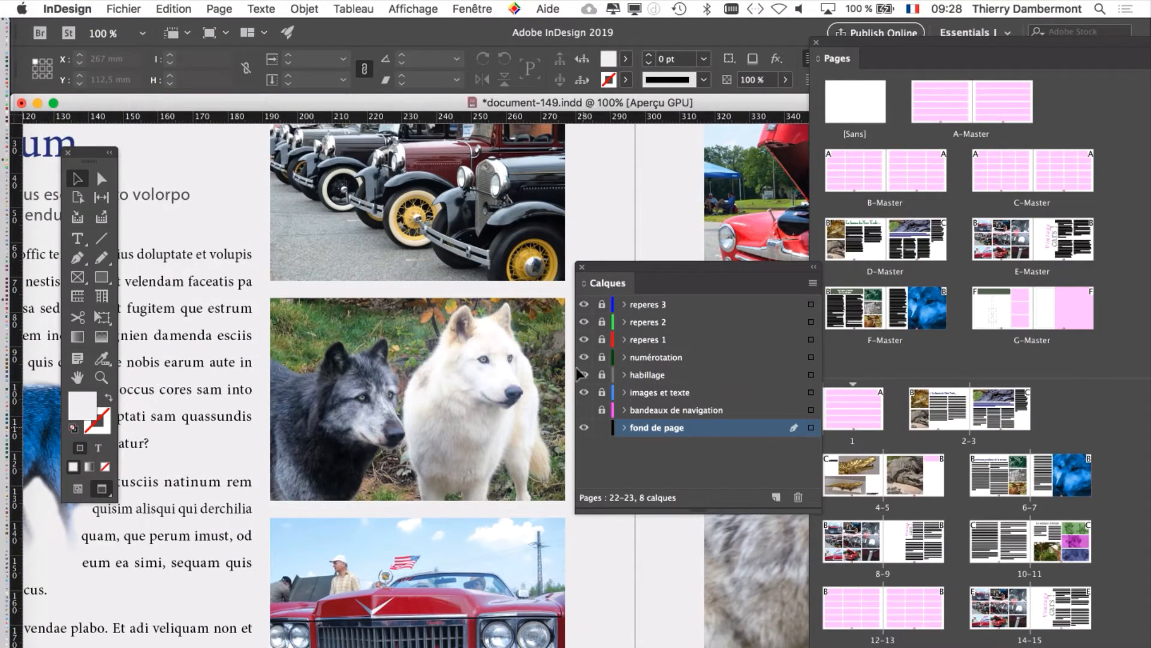
pyautogui.click(582, 267)
pyautogui.press('super+minus')
pyautogui.press('super+minus')
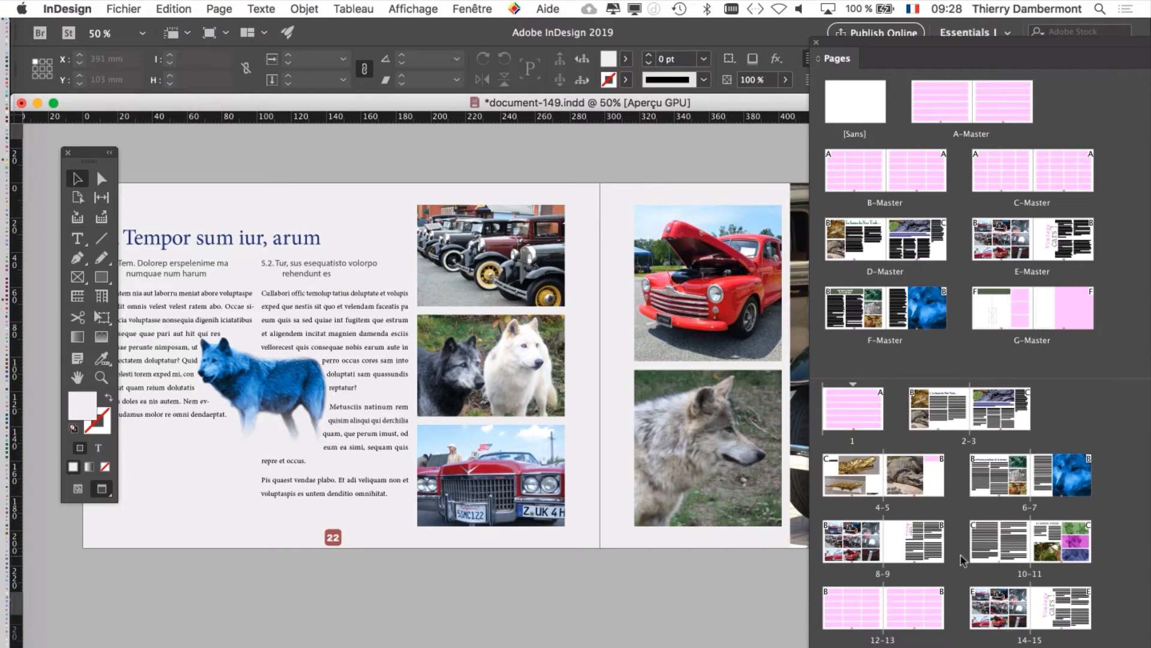
# Step: Show pages 10–11 in Normal screen mode, with the floating Pages and tools palettes moved clear of the spread
pyautogui.click(1000, 550)
pyautogui.doubleClick(1000, 551)
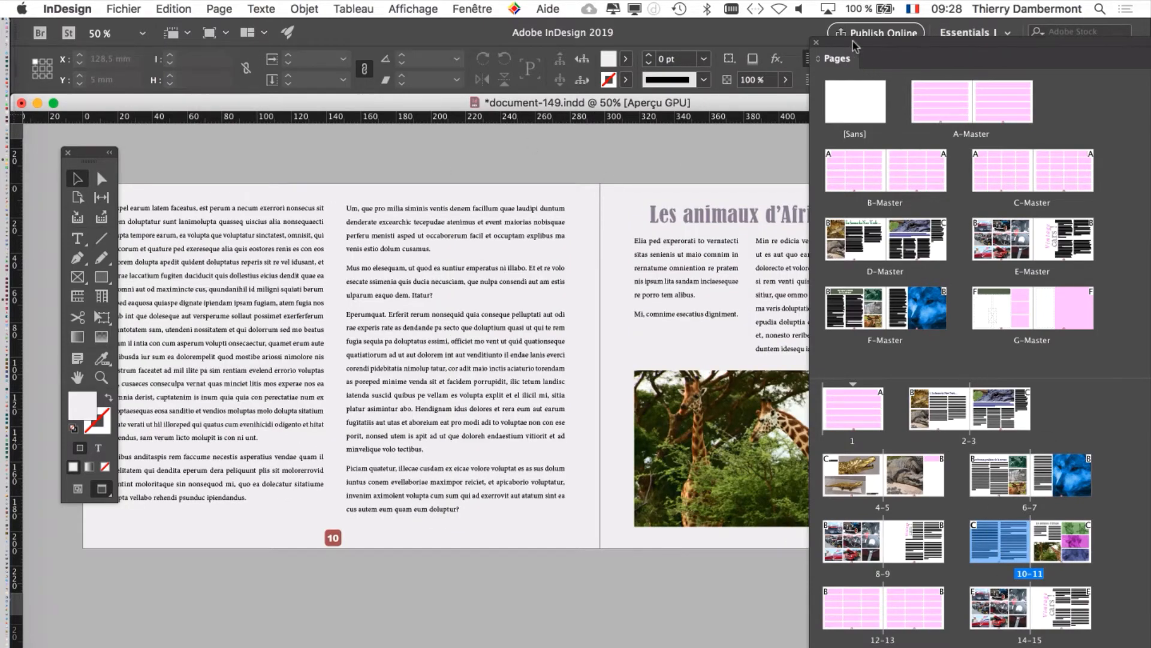
pyautogui.moveTo(855, 48); pyautogui.dragTo(960, 55)
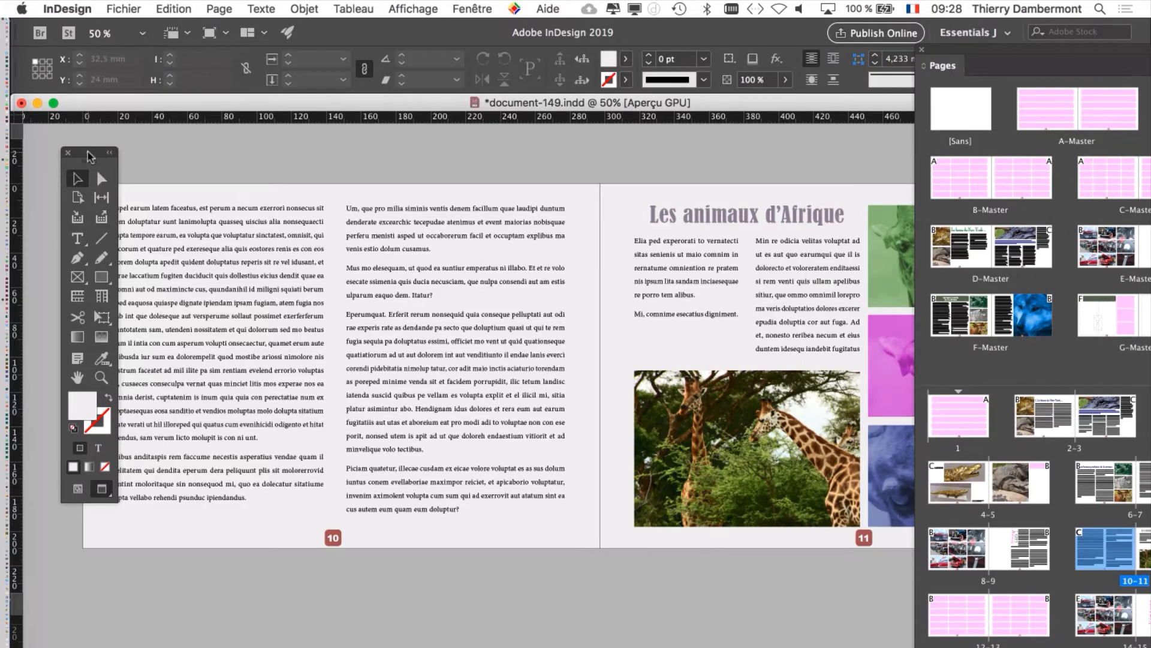
pyautogui.moveTo(87, 155); pyautogui.dragTo(48, 141)
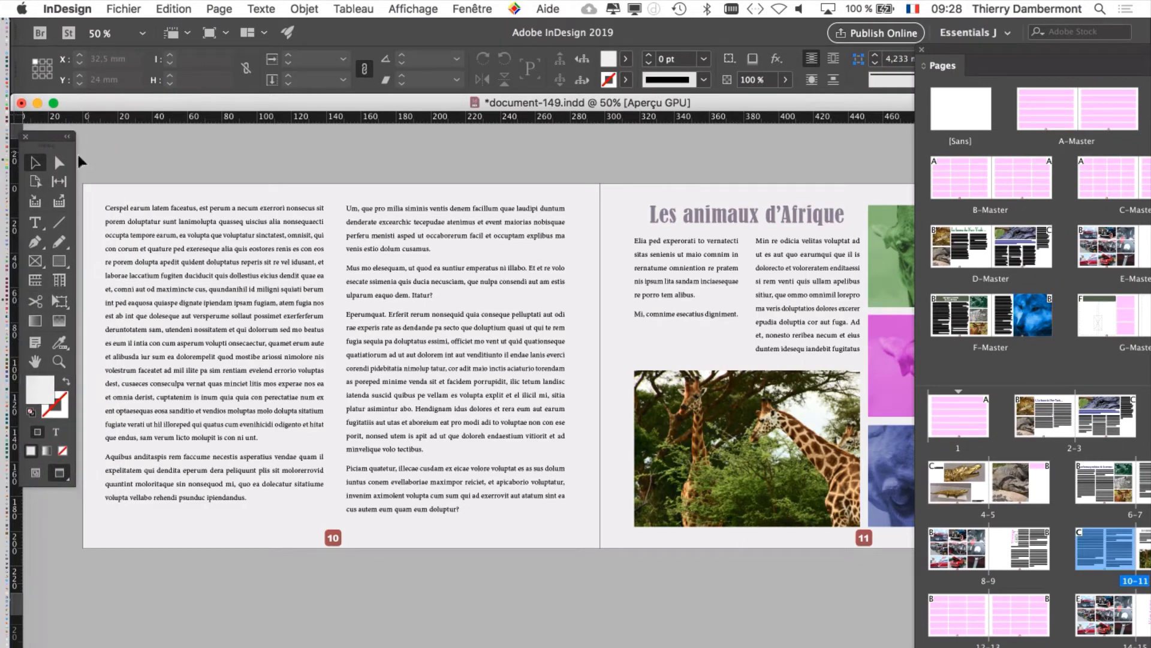
pyautogui.moveTo(941, 49); pyautogui.dragTo(958, 525)
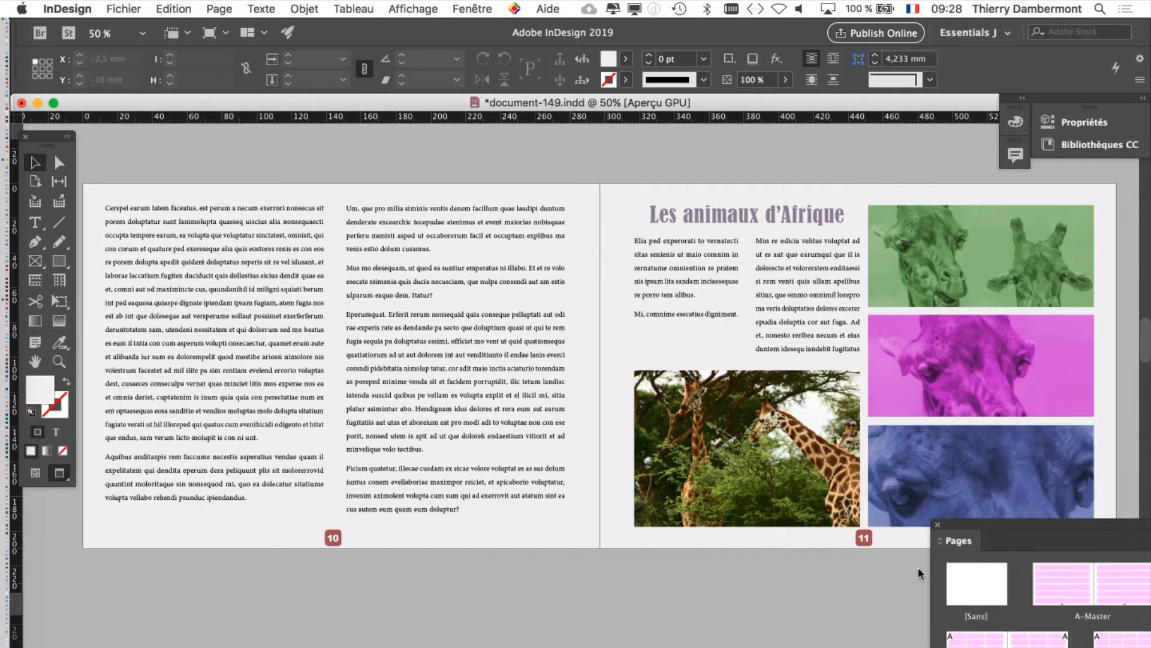
pyautogui.moveTo(918, 572); pyautogui.dragTo(863, 598)
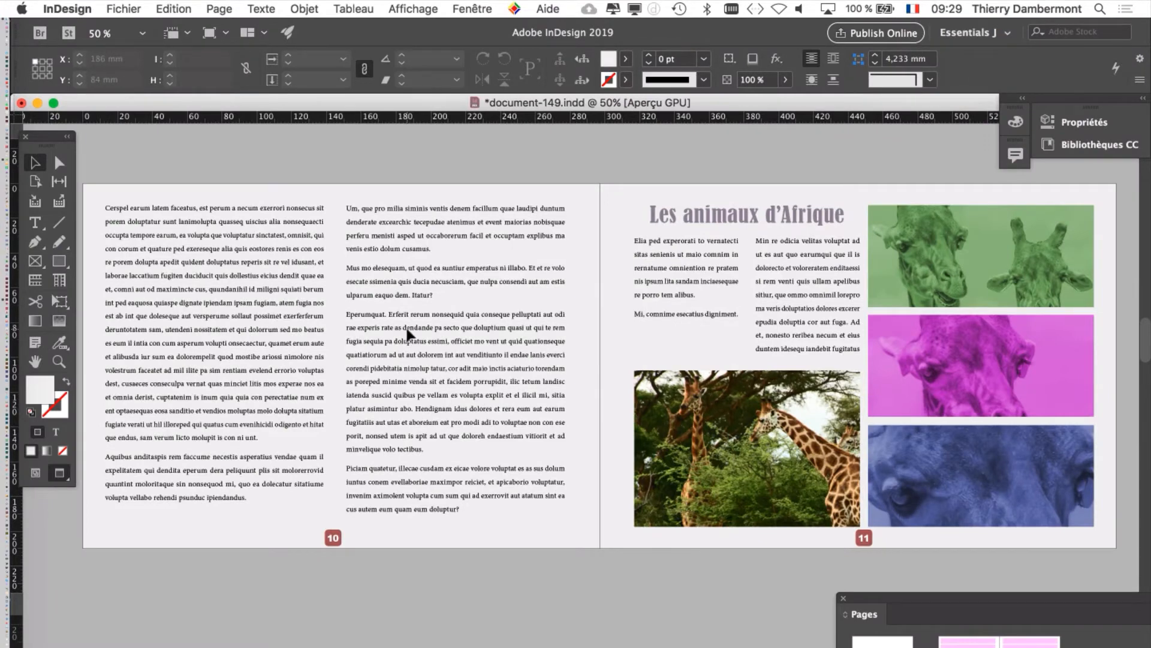
pyautogui.click(35, 473)
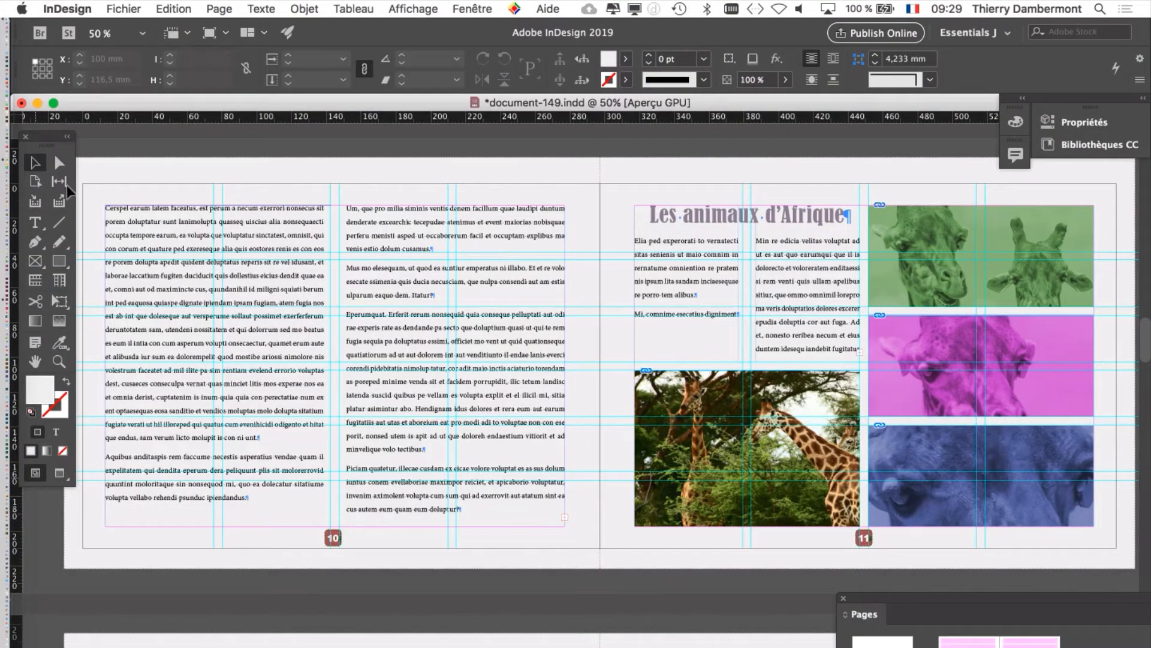
pyautogui.moveTo(54, 140); pyautogui.dragTo(48, 185)
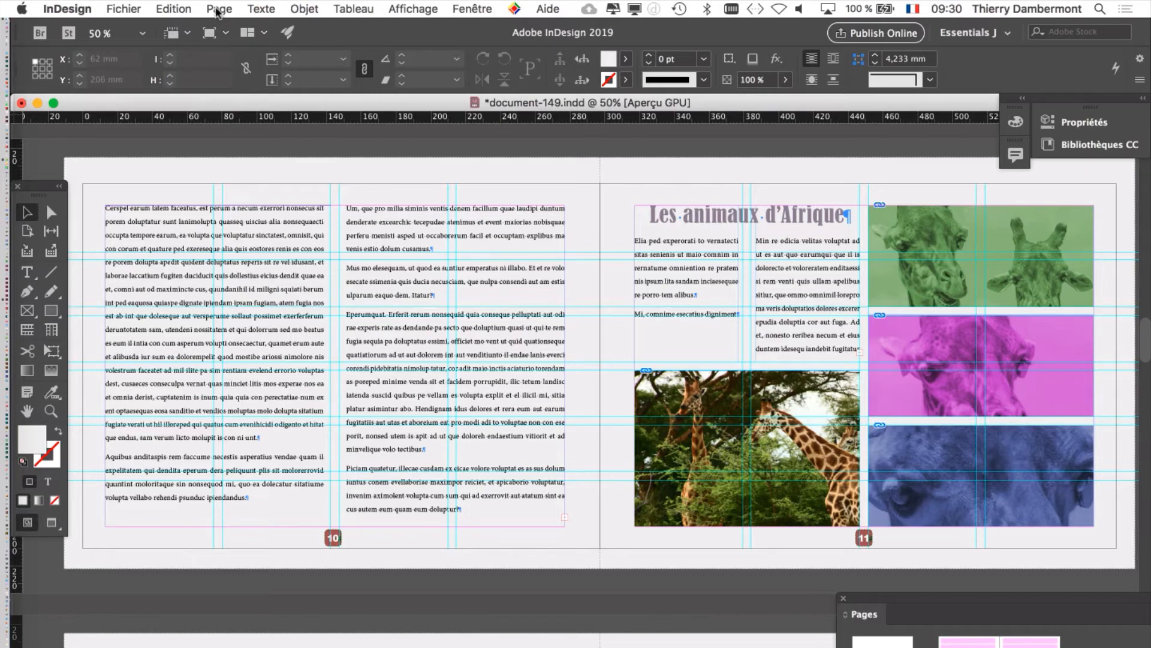
# Step: Select all the master spreads from A-Master to G-Master and move the Pages list clear of the layout
pyautogui.click(467, 9)
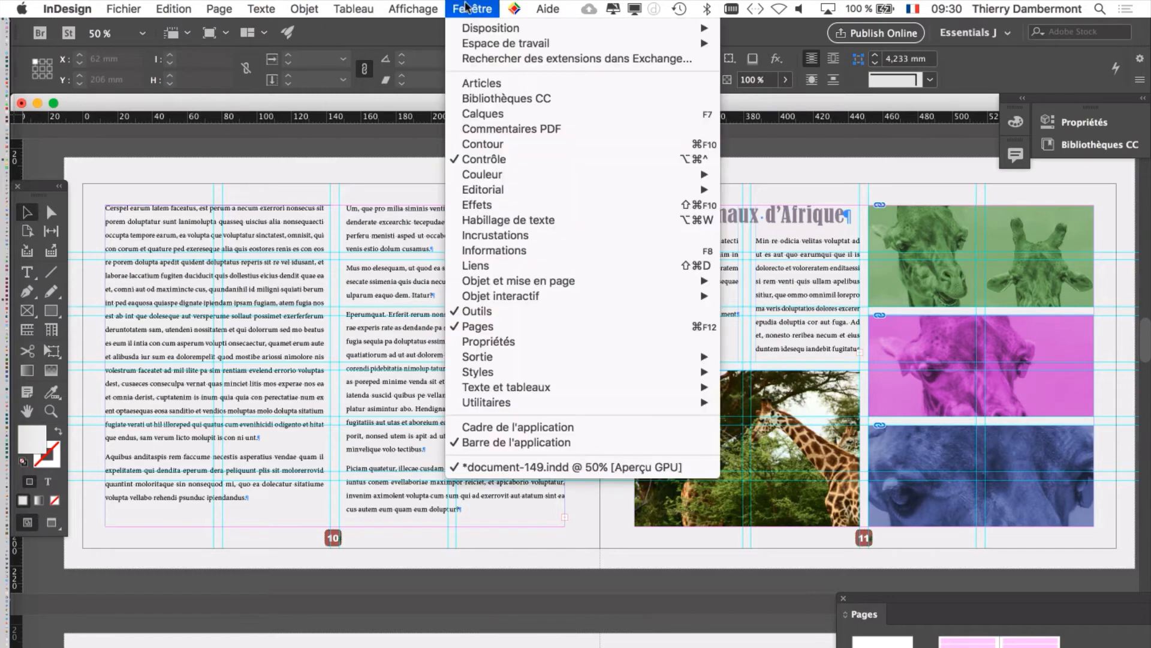
pyautogui.click(904, 597)
pyautogui.moveTo(903, 597); pyautogui.dragTo(650, 98)
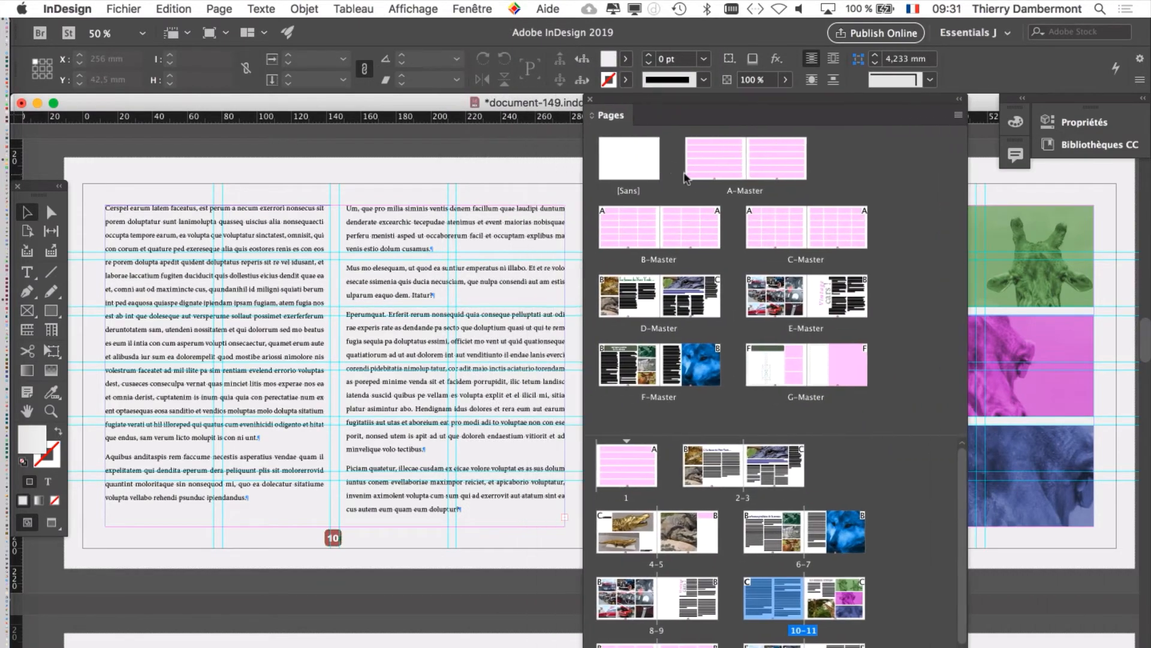
pyautogui.moveTo(686, 178); pyautogui.dragTo(702, 170)
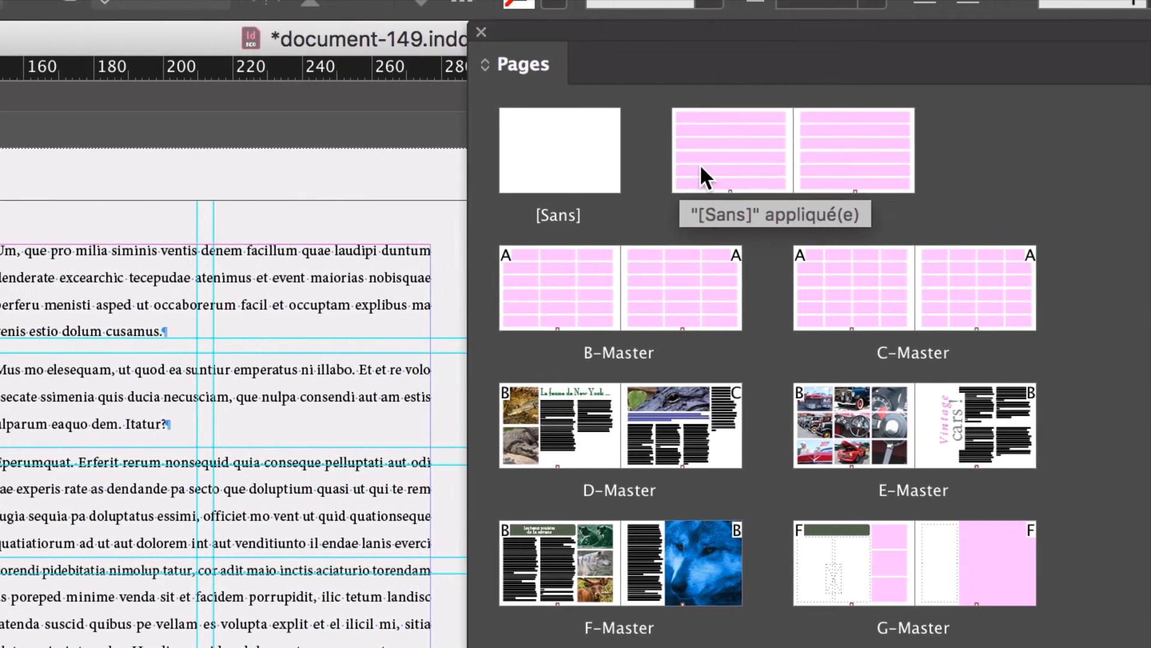
pyautogui.click(709, 165)
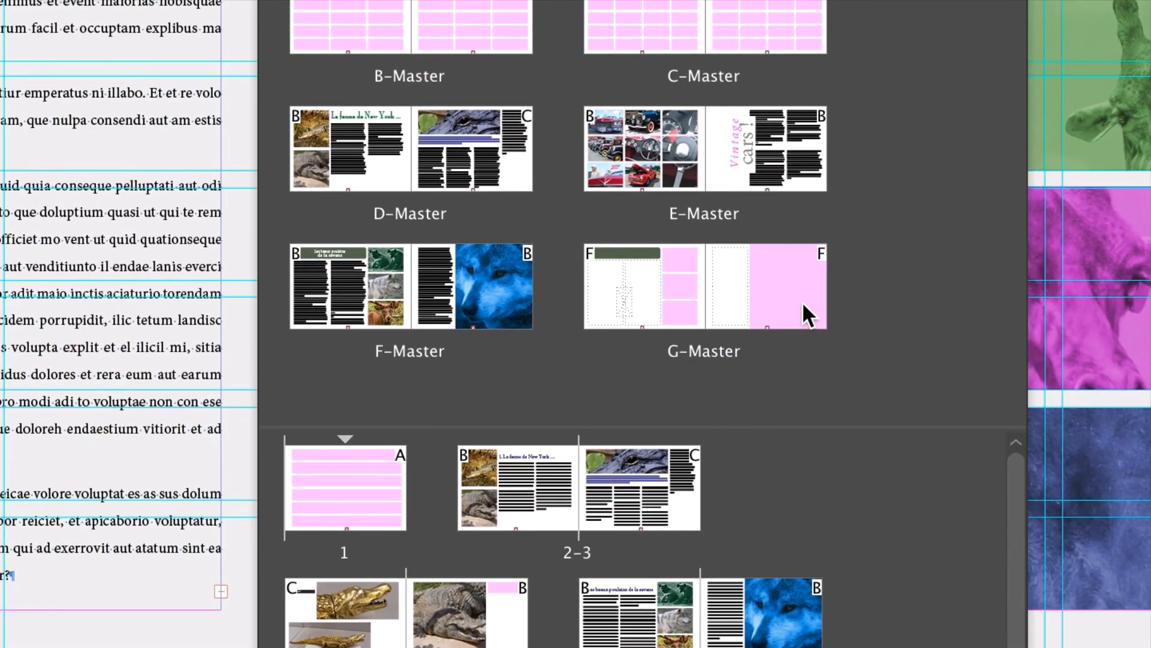
pyautogui.keyDown('shift'); pyautogui.click(801, 301); pyautogui.keyUp('shift')
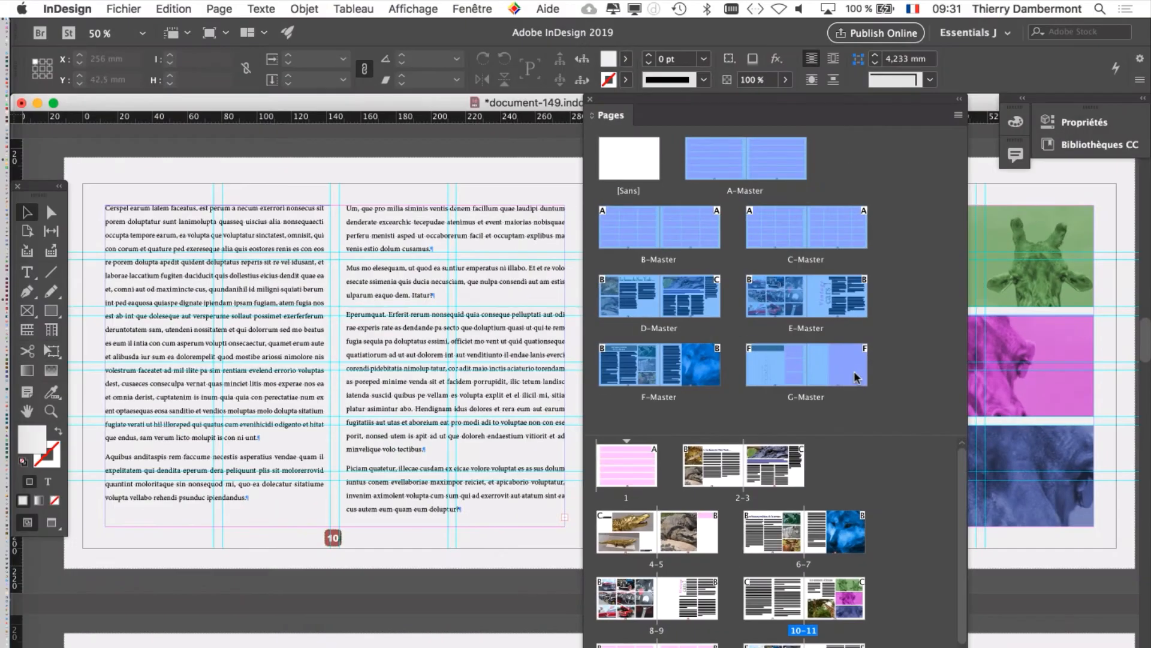
pyautogui.moveTo(648, 105); pyautogui.dragTo(832, 434)
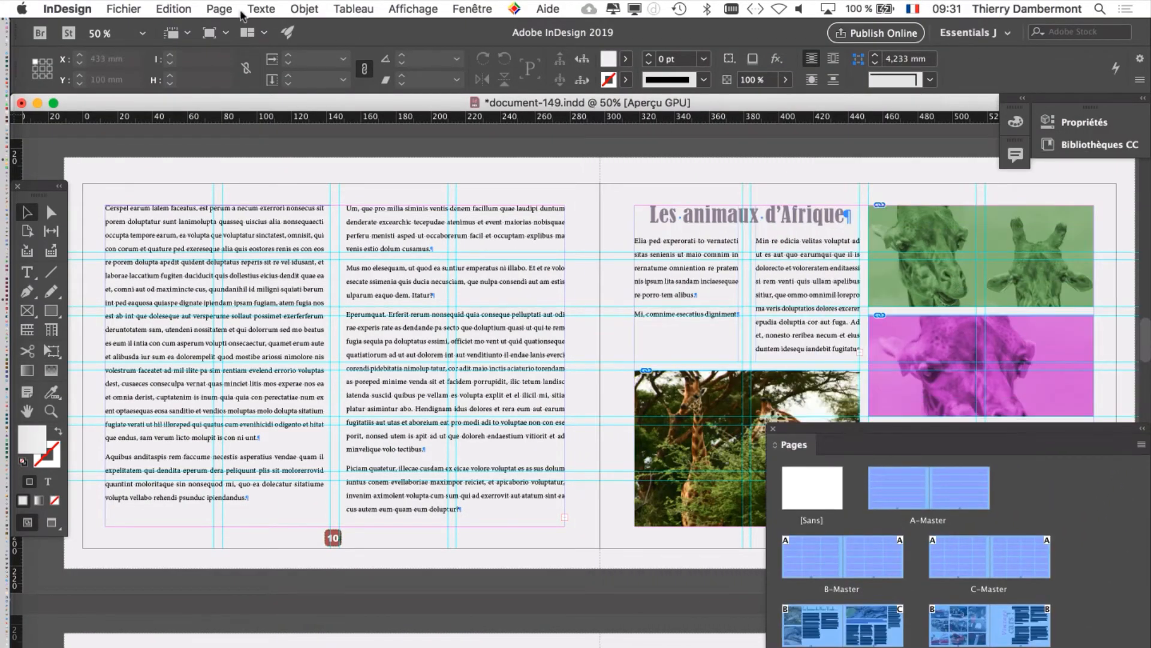
pyautogui.click(217, 9)
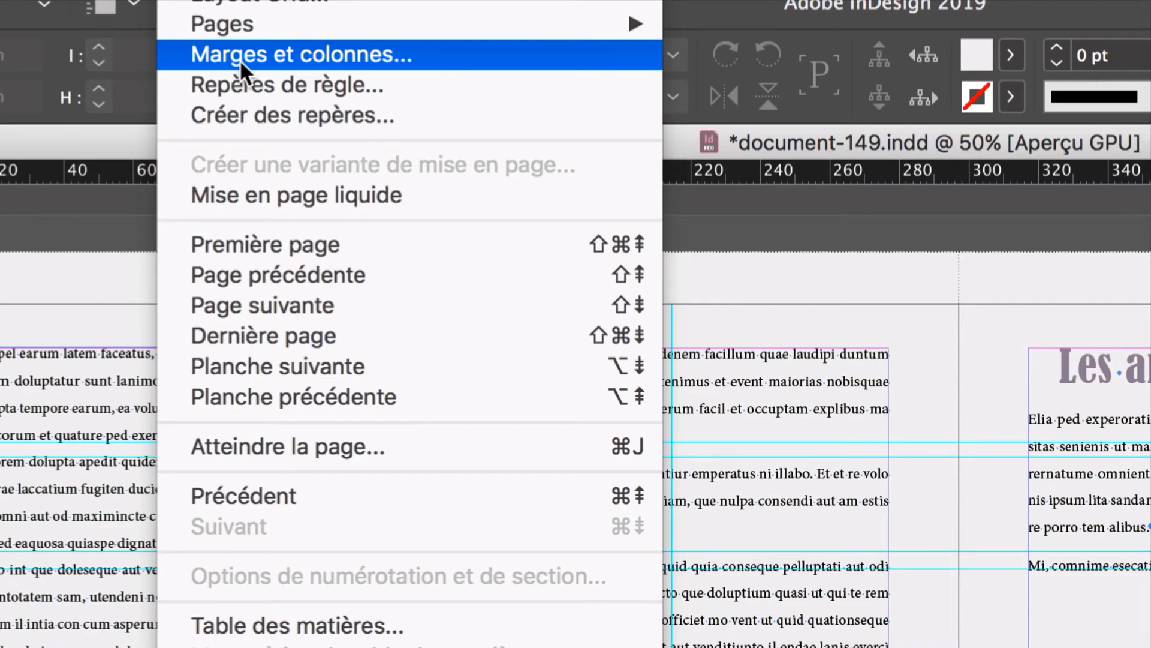
pyautogui.click(239, 59)
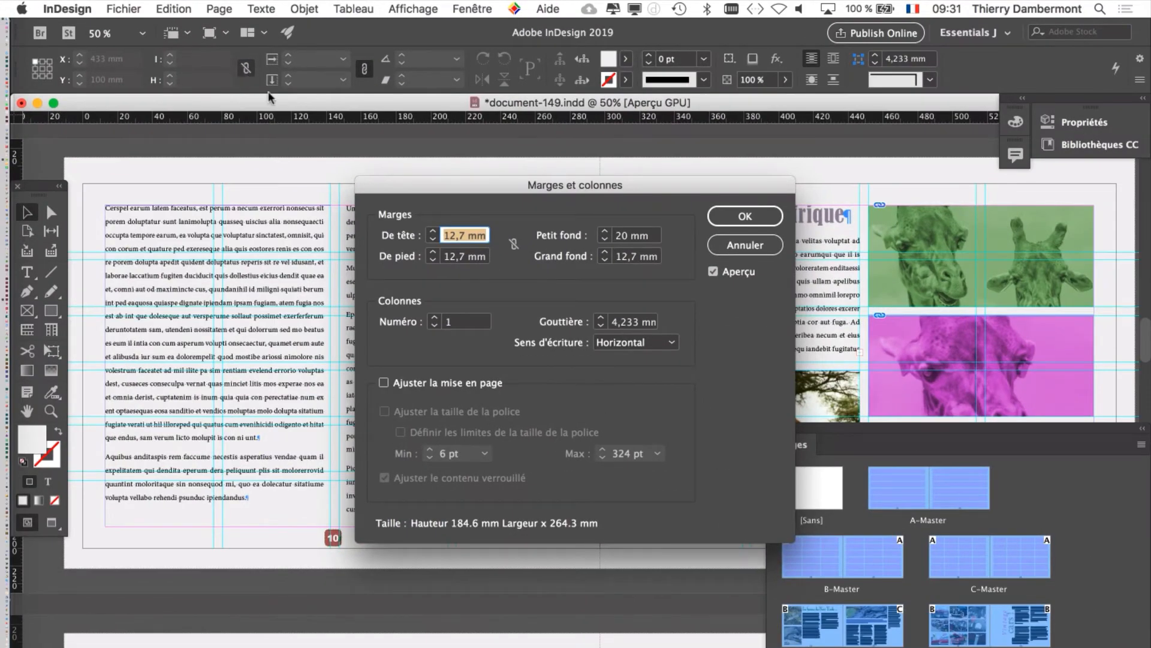
pyautogui.moveTo(442, 183); pyautogui.dragTo(487, 179)
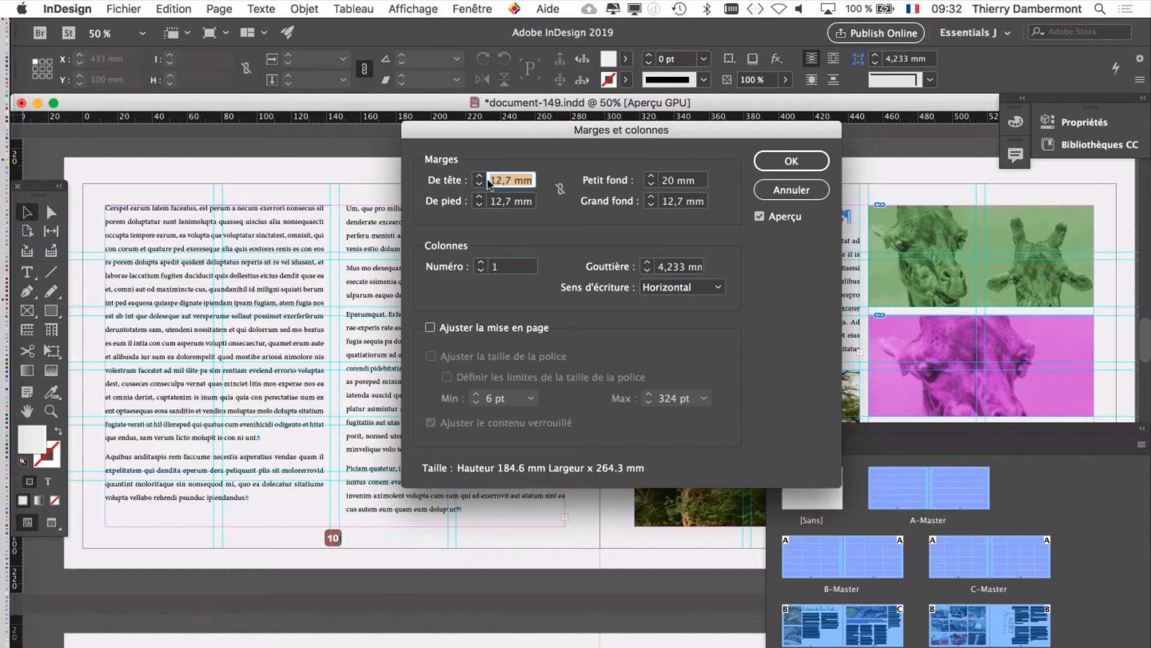
pyautogui.moveTo(484, 138); pyautogui.dragTo(513, 74)
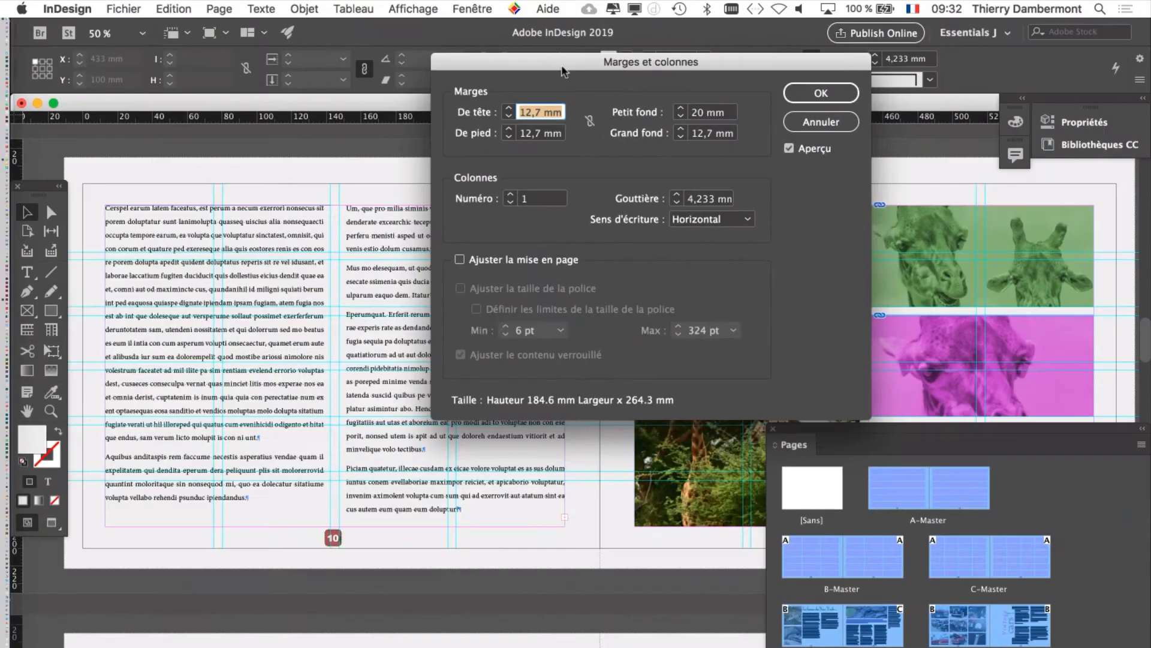
pyautogui.moveTo(563, 64); pyautogui.dragTo(498, 430)
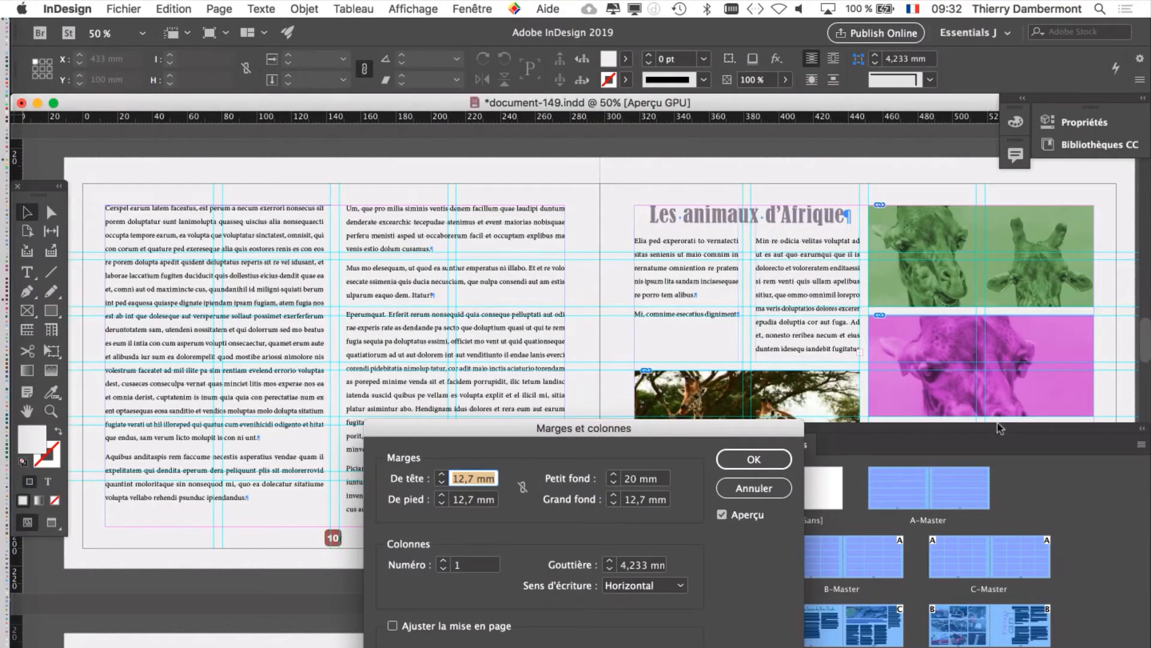
pyautogui.click(753, 488)
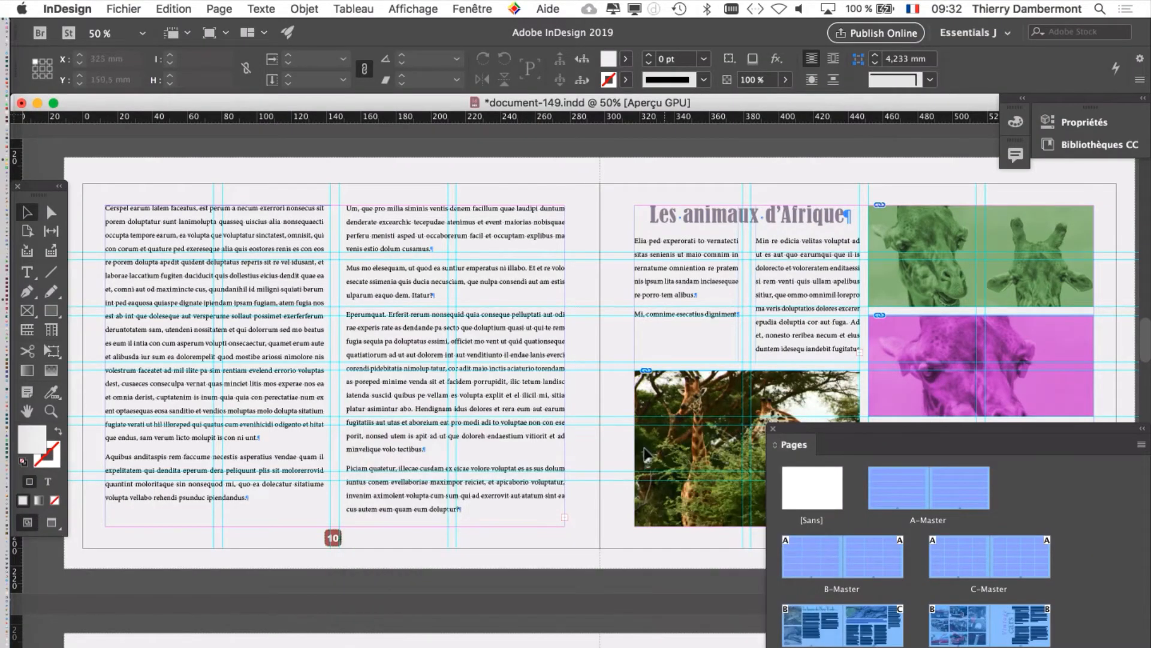
# Step: Open the Marges et colonnes settings for the selected masters, turn off Aperçu and move the dialog aside
pyautogui.moveTo(738, 309); pyautogui.dragTo(393, 268)
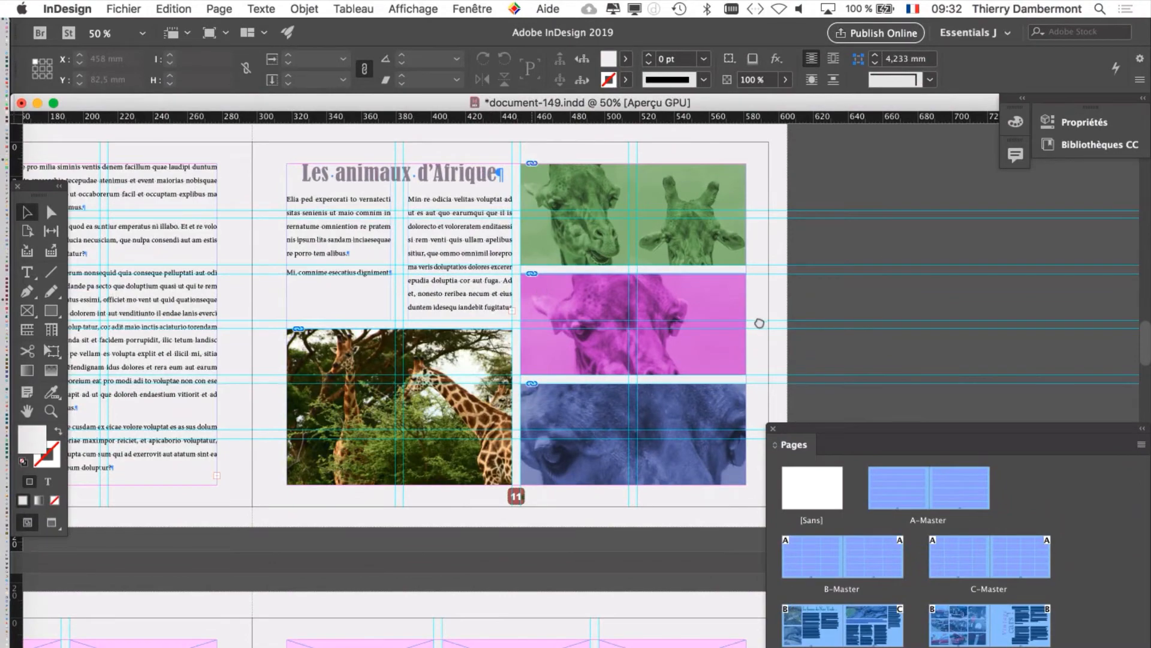
pyautogui.hscroll(-5, 756, 321)
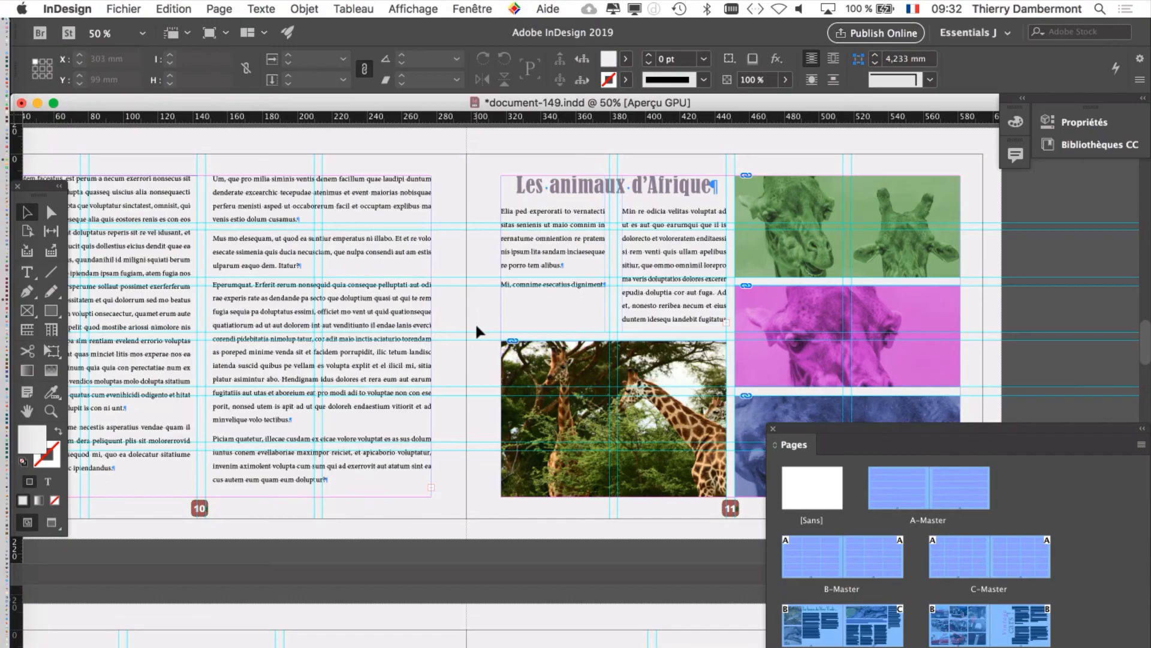
pyautogui.click(219, 8)
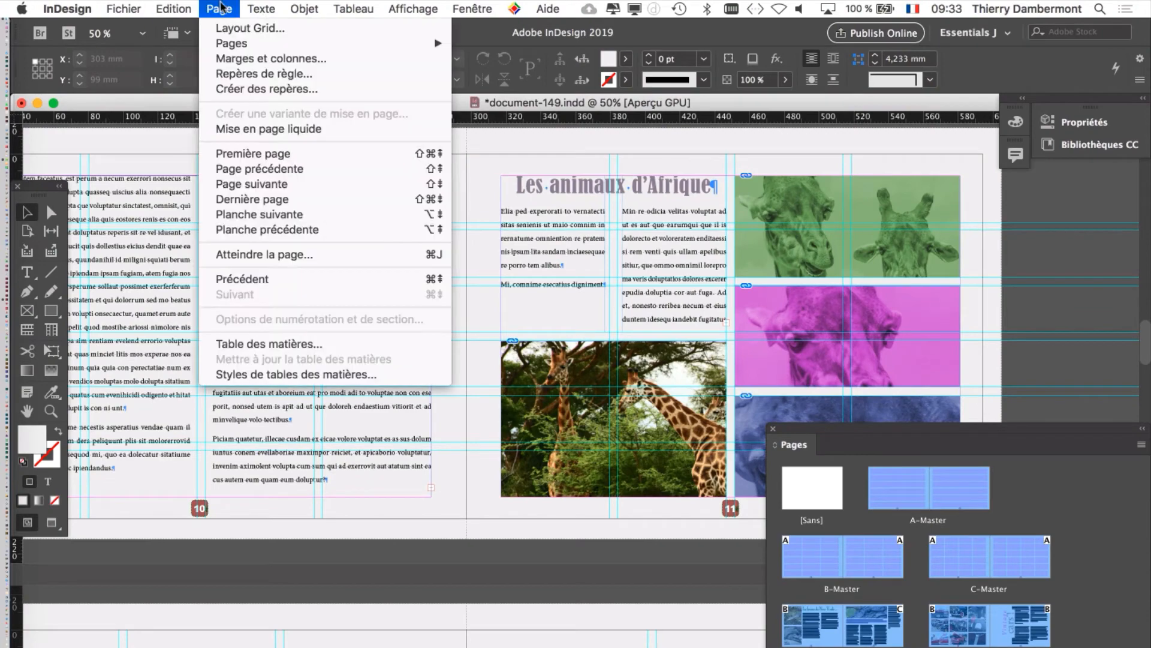
pyautogui.click(239, 60)
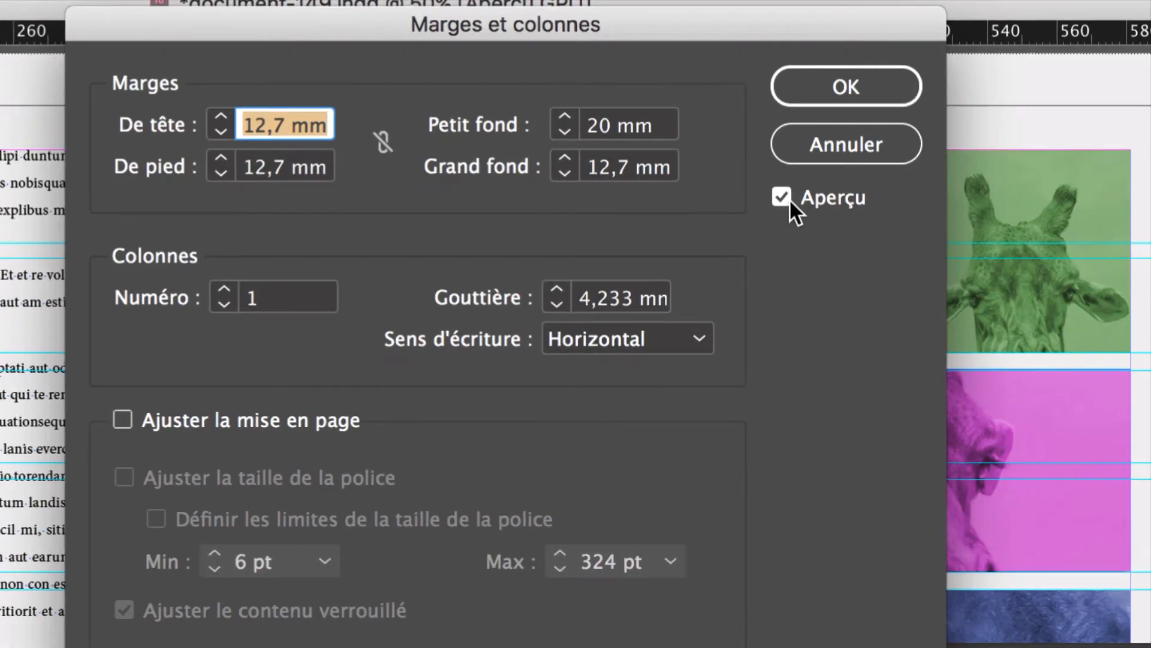
pyautogui.click(790, 199)
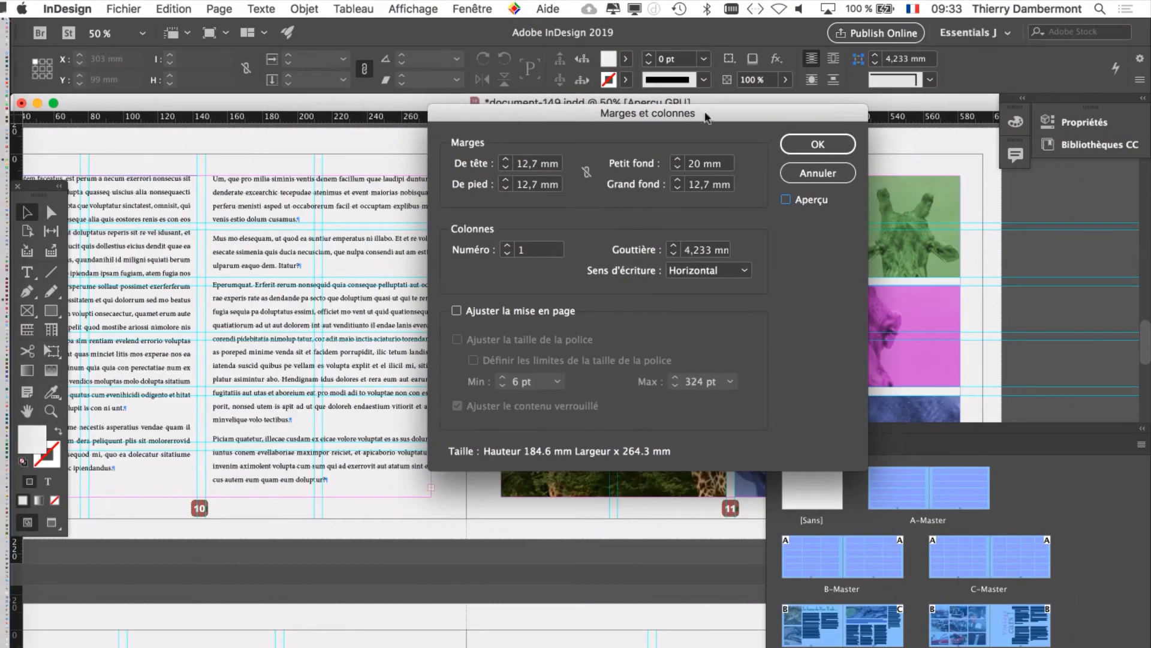
pyautogui.moveTo(634, 101); pyautogui.dragTo(797, 149)
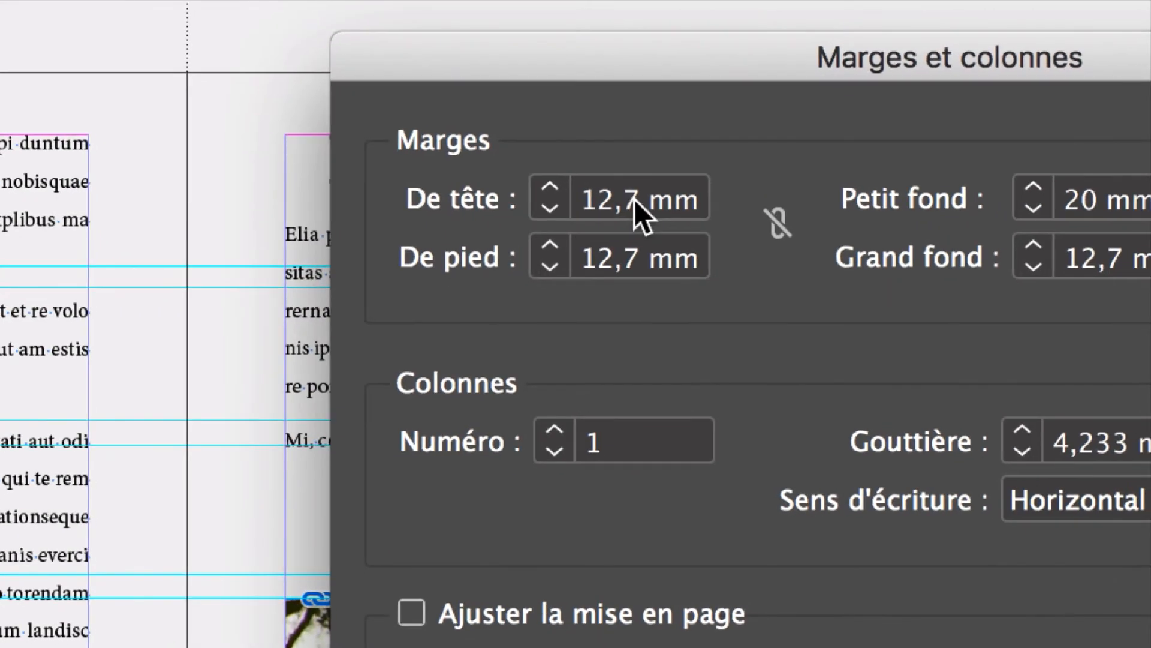
# Step: Set the selected masters' De tête, De pied and Grand fond margins to 20 mm and Petit fond to 30 mm, and apply
pyautogui.doubleClick(634, 199)
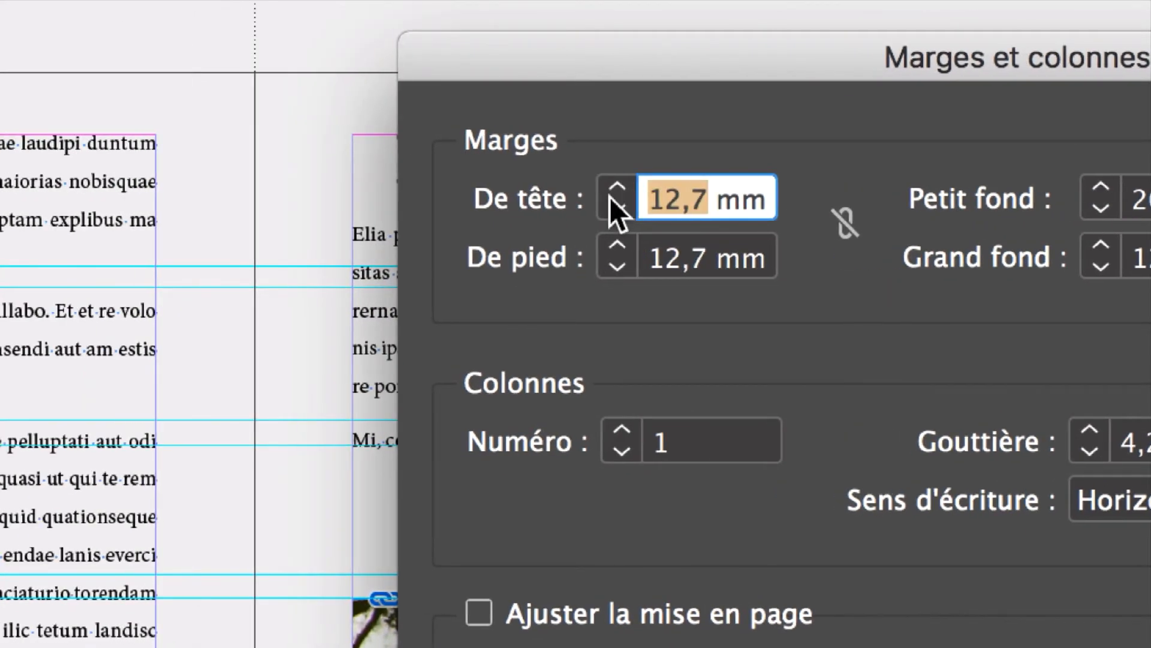
pyautogui.write('20')
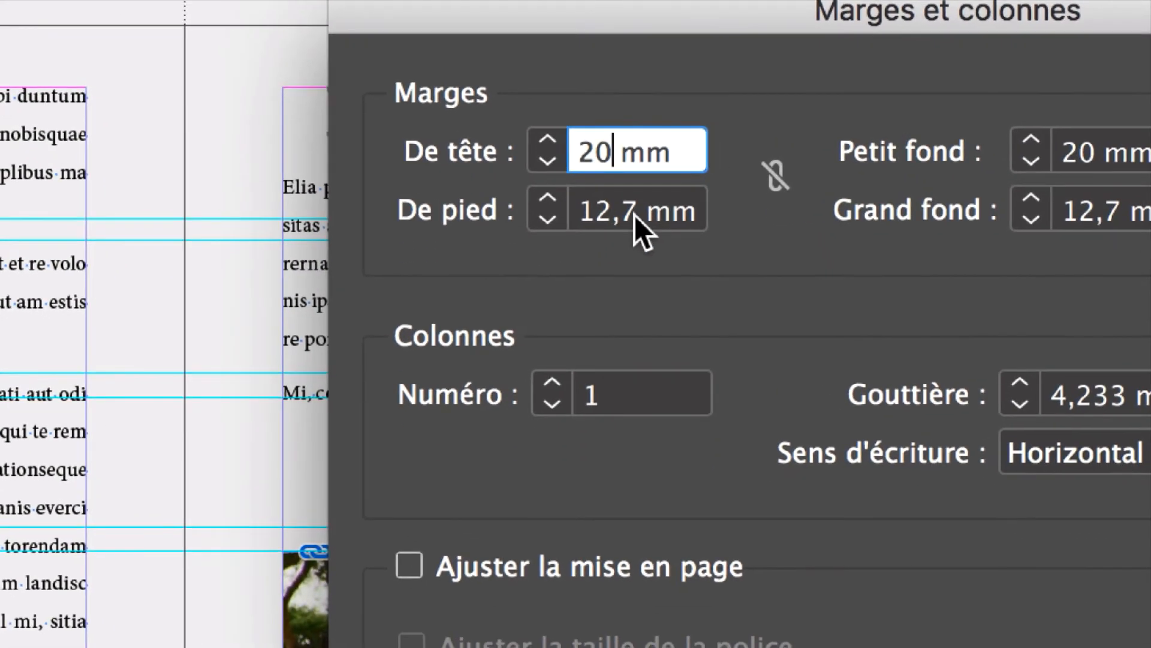
pyautogui.doubleClick(634, 215)
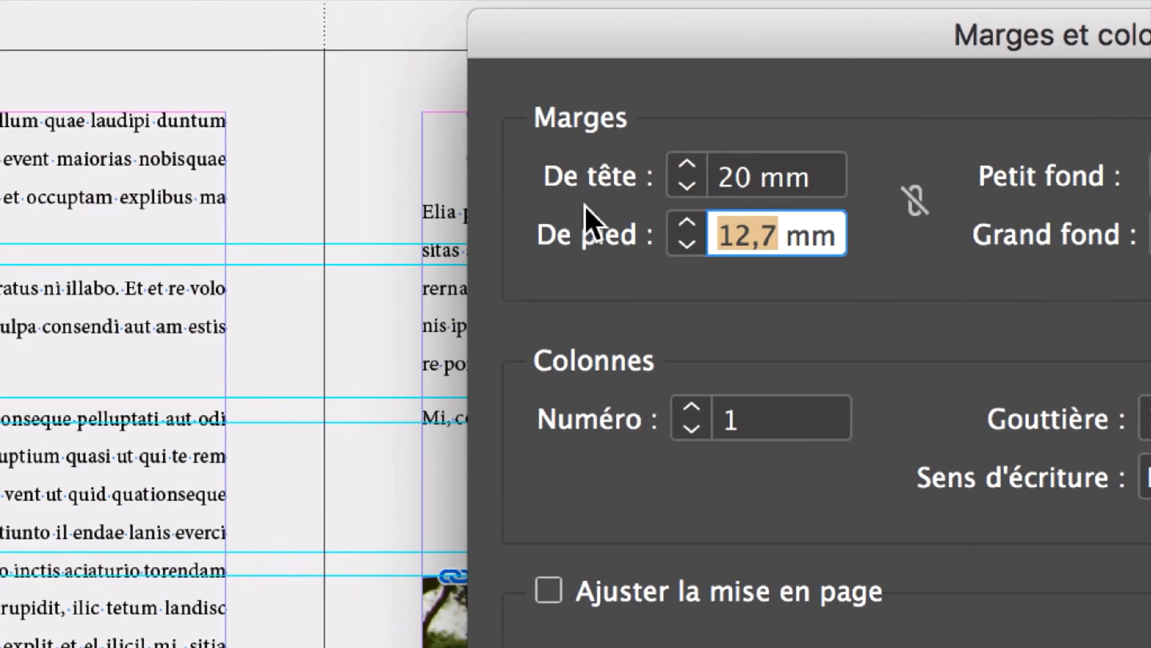
pyautogui.write('20')
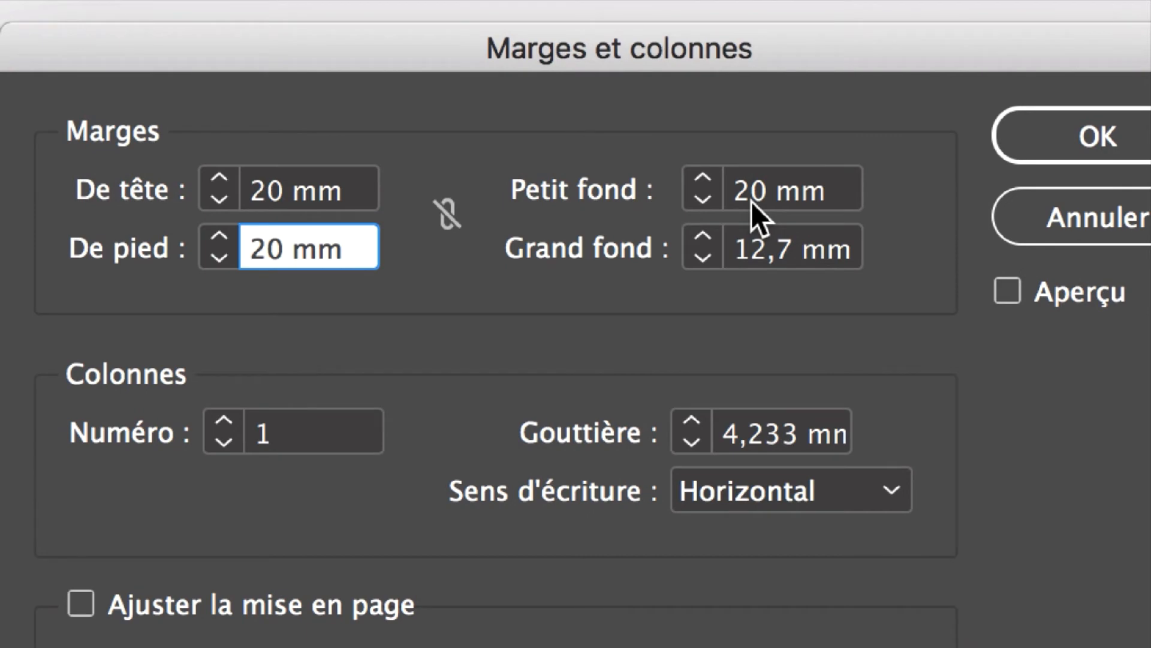
pyautogui.moveTo(751, 201); pyautogui.dragTo(687, 183)
pyautogui.write('3')
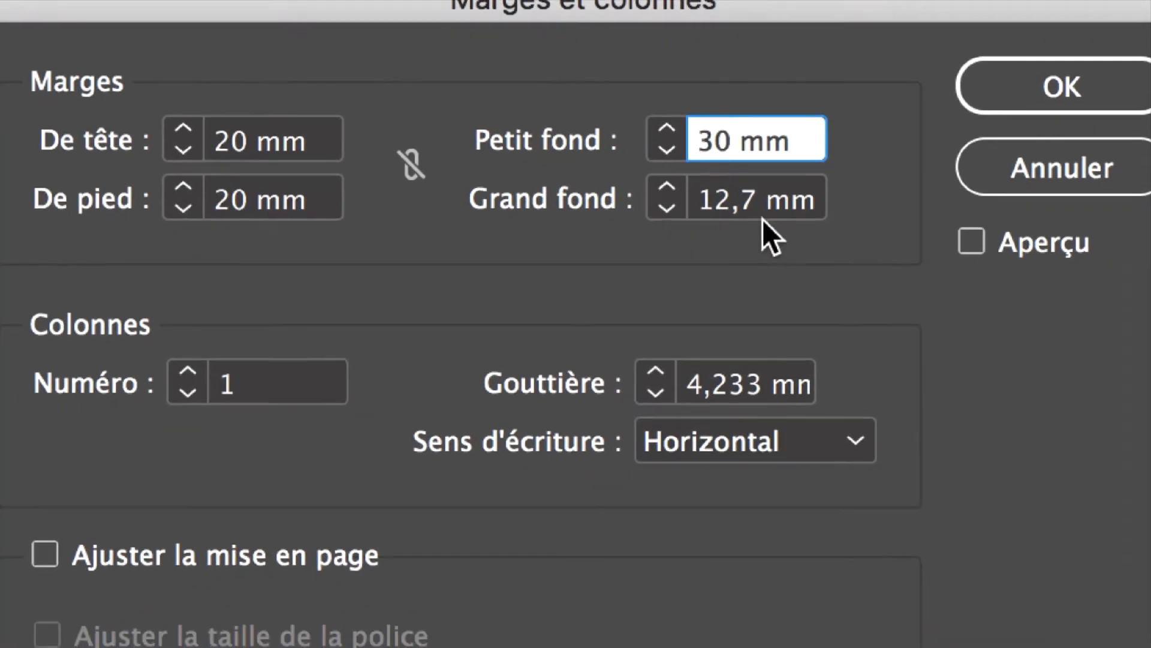
pyautogui.doubleClick(746, 201)
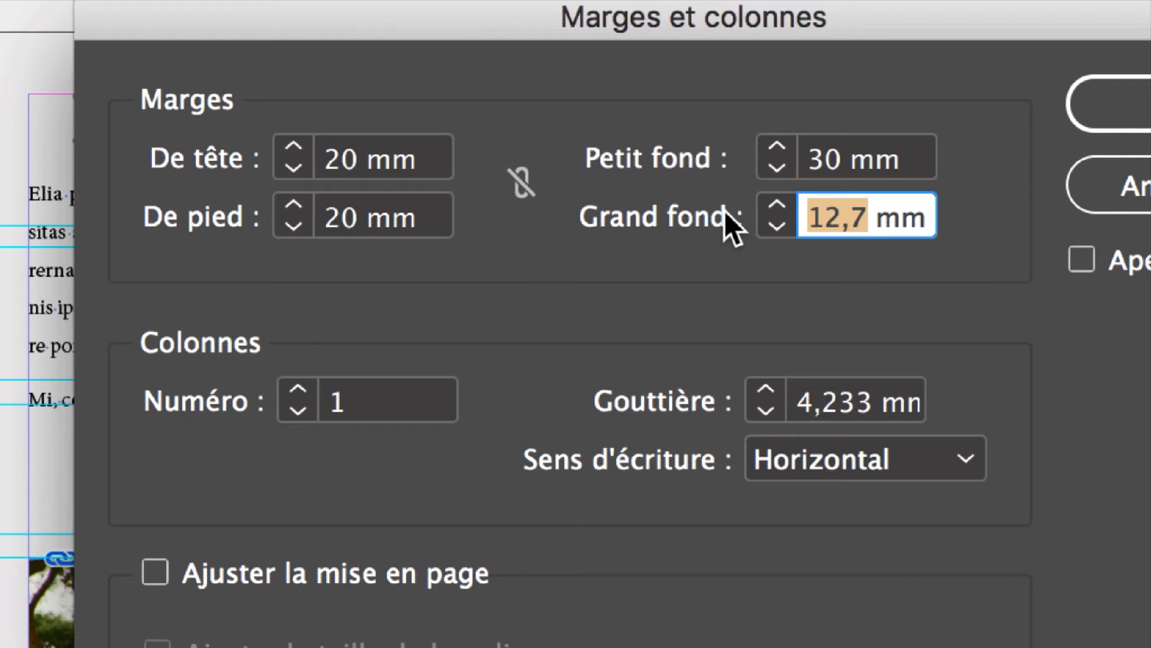
pyautogui.write('20')
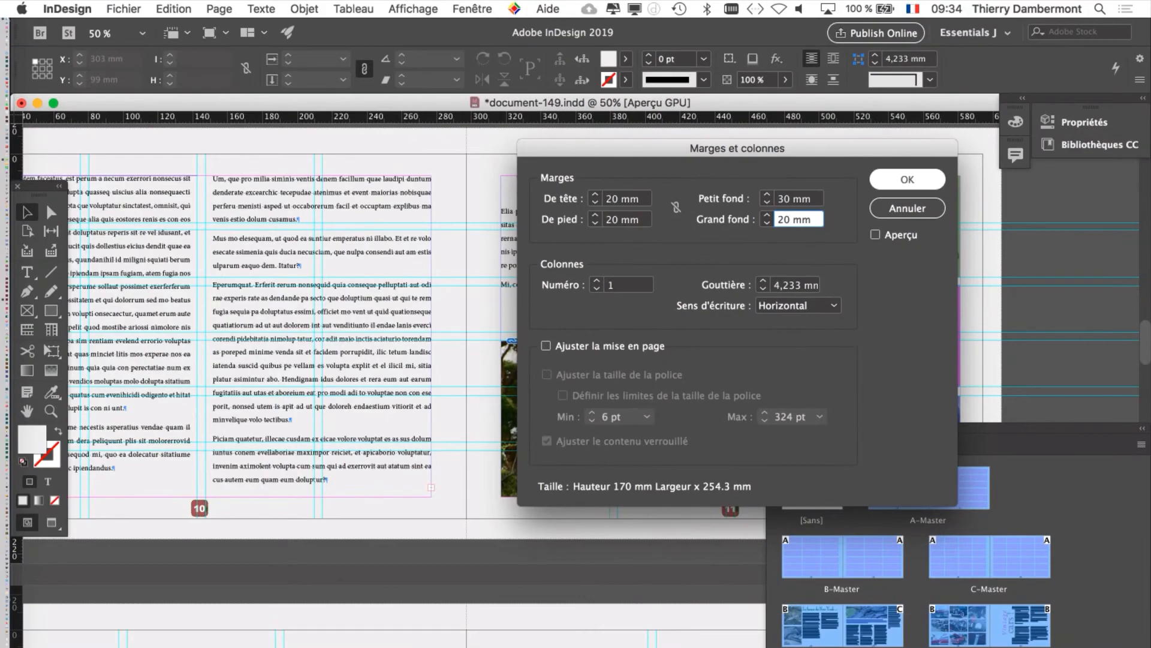
pyautogui.press('Return')
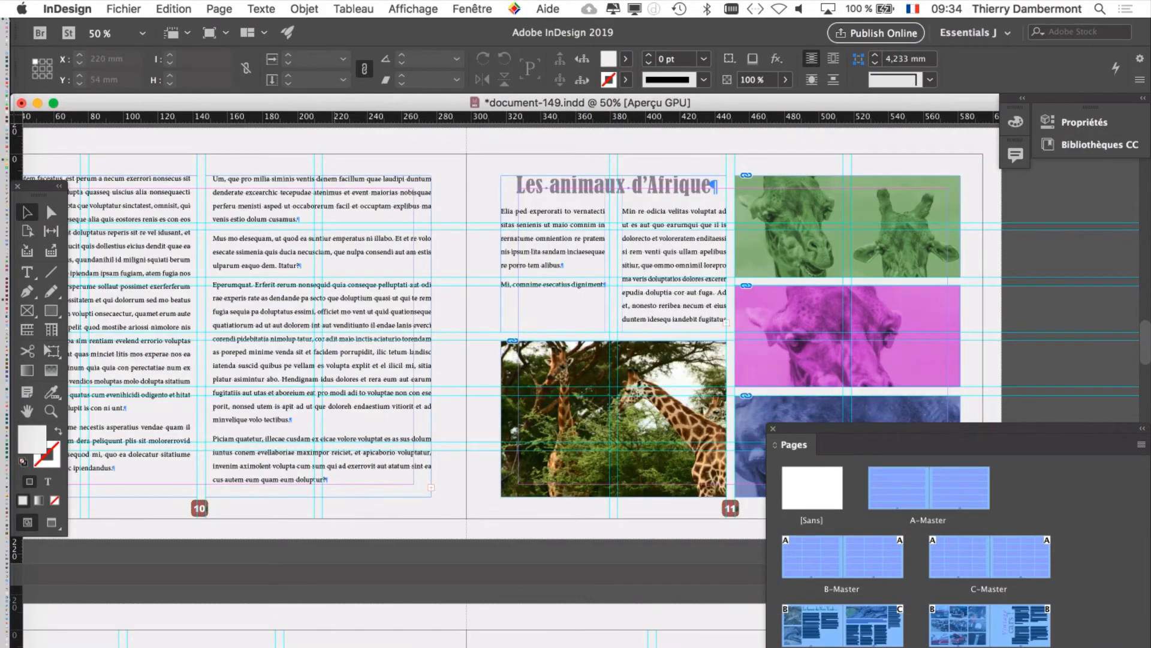
pyautogui.hscroll(-5, 345, 248)
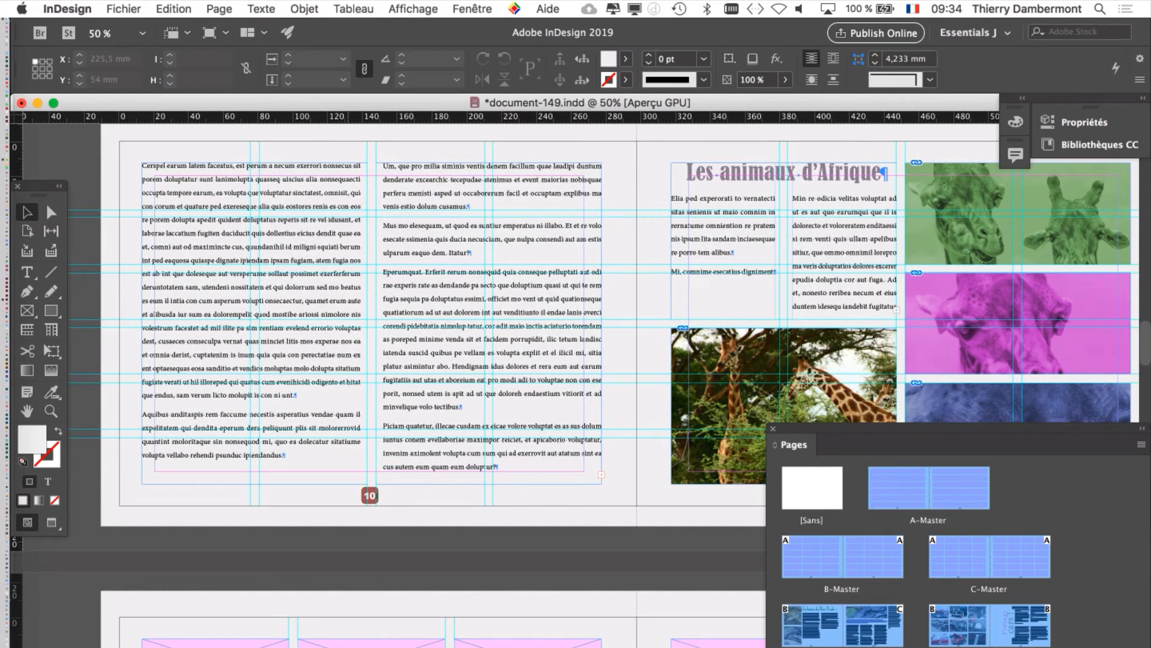
pyautogui.hscroll(-1, 349, 248)
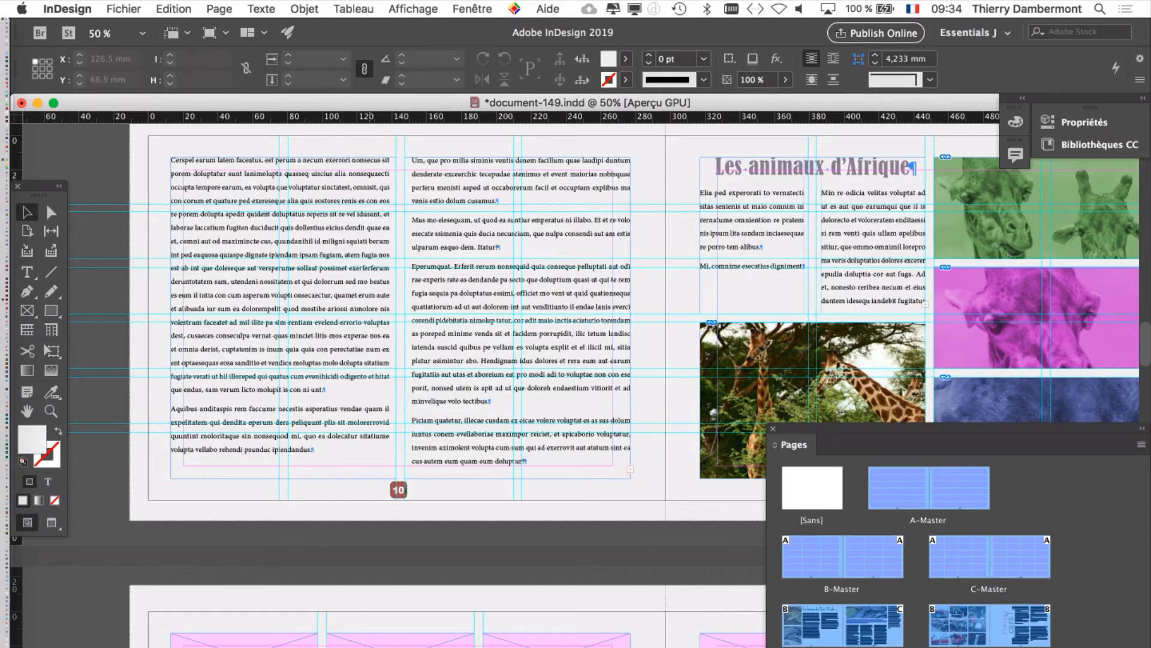
# Step: Undo the last margins and columns change and reposition the floating Pages list beside the layout
pyautogui.press('super+minus')
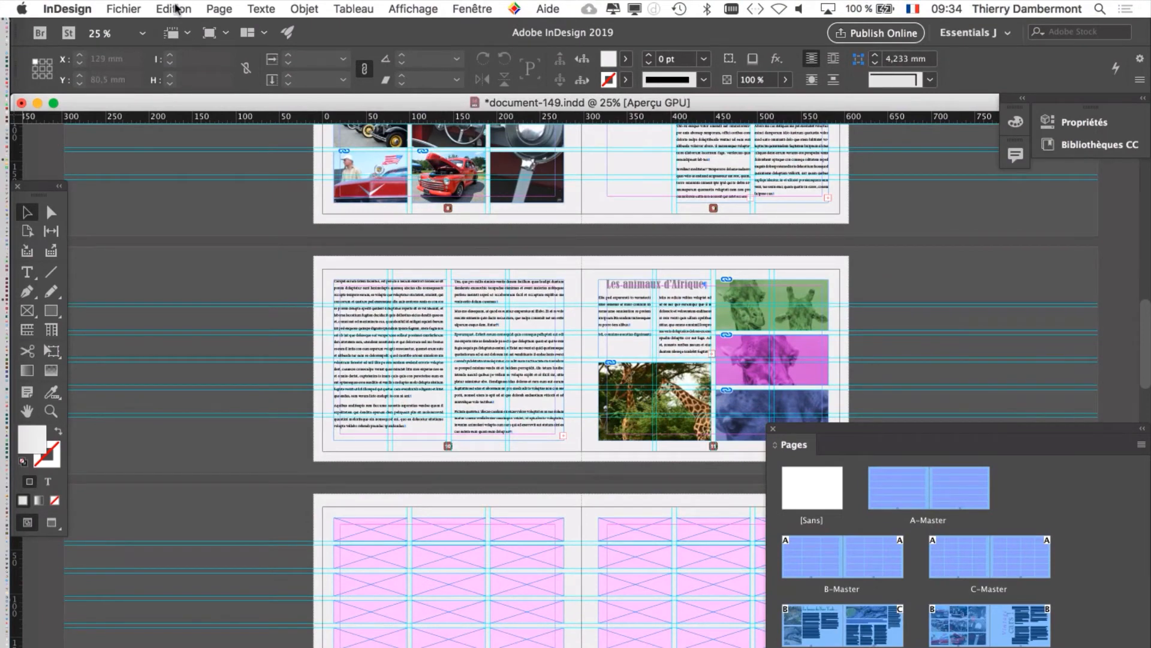
pyautogui.click(174, 9)
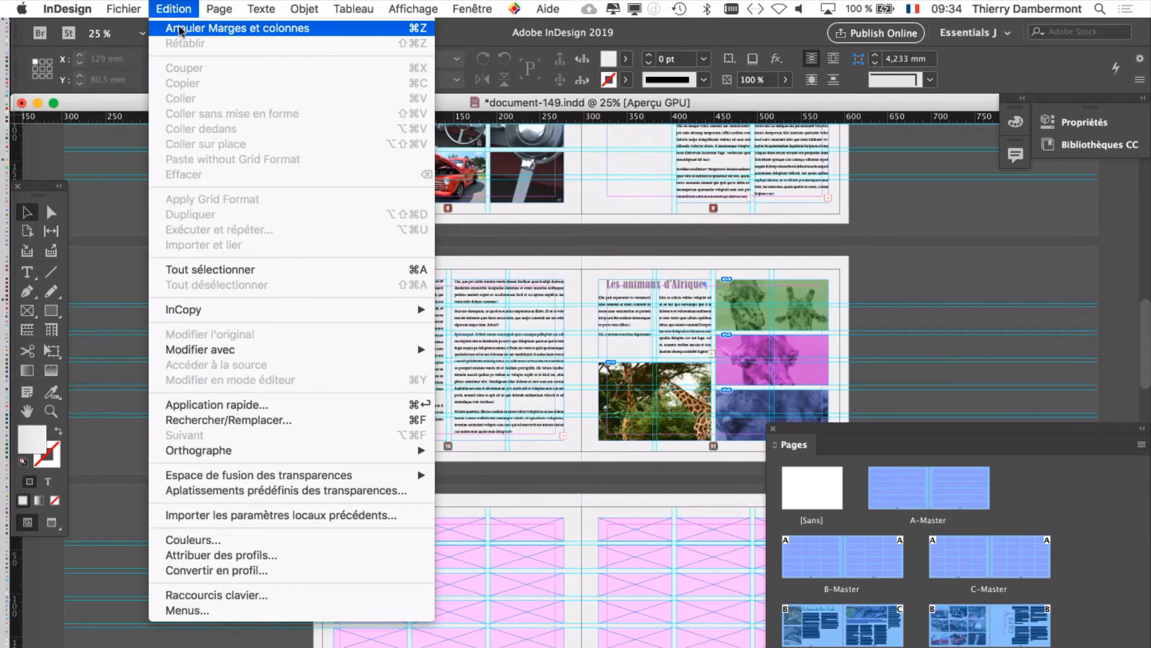
pyautogui.click(179, 28)
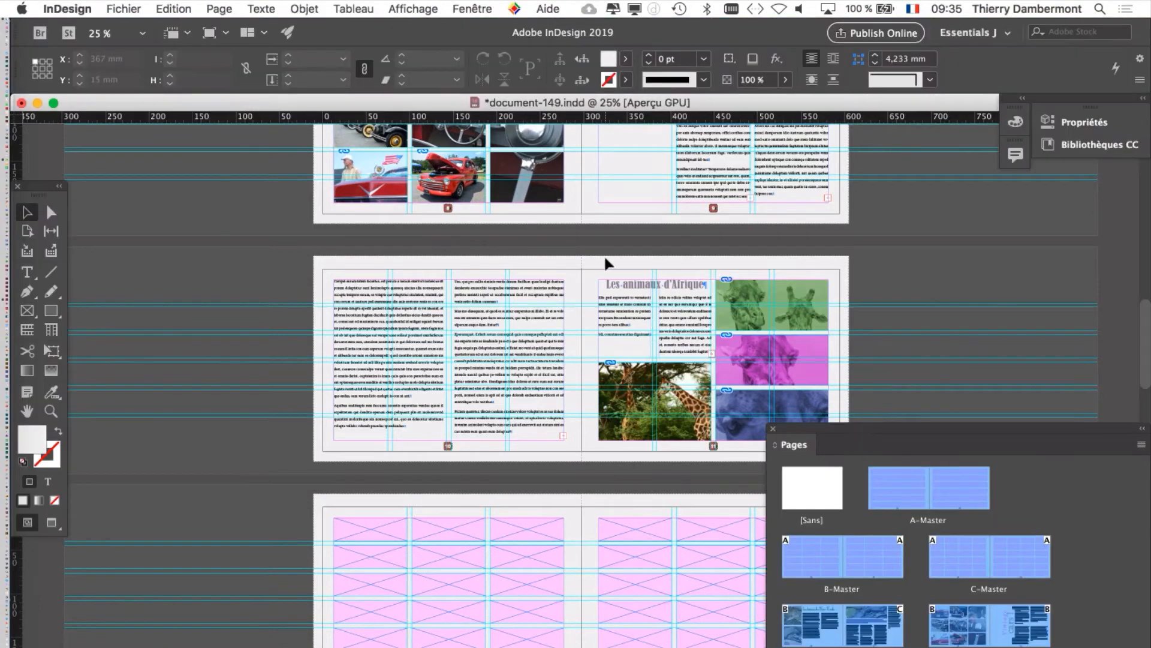
pyautogui.moveTo(819, 433); pyautogui.dragTo(728, 133)
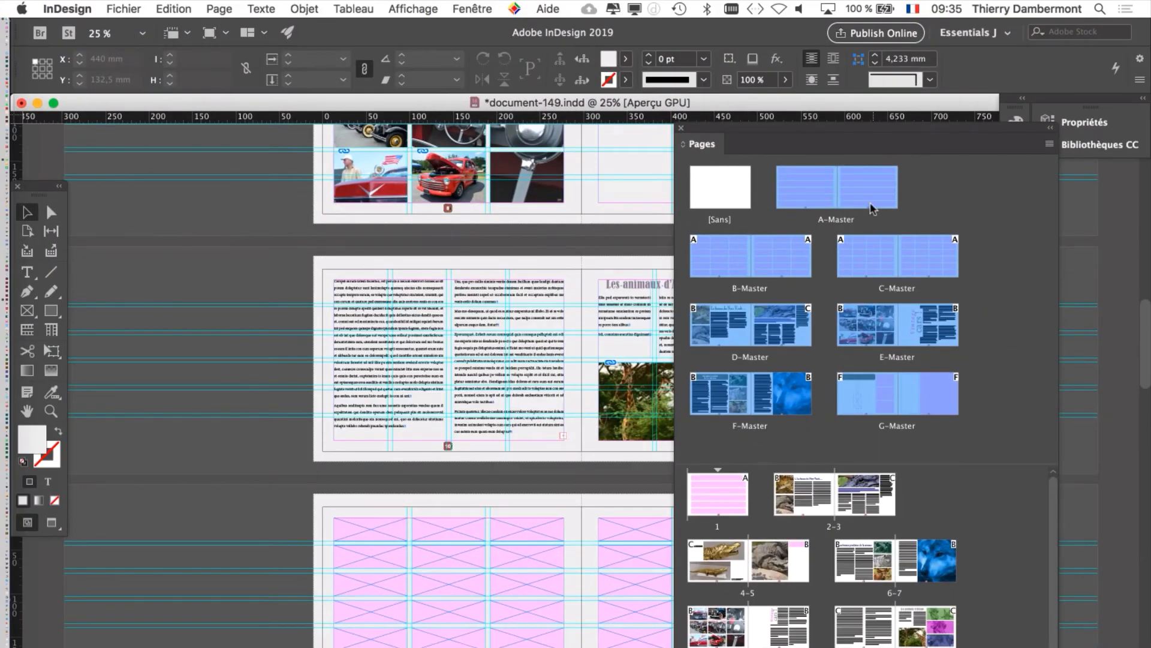
pyautogui.moveTo(749, 132); pyautogui.dragTo(869, 197)
# Step: Open the Marges et colonnes settings for the selected masters and enable Ajuster la mise en page and Ajuster la taille de la police
pyautogui.click(219, 8)
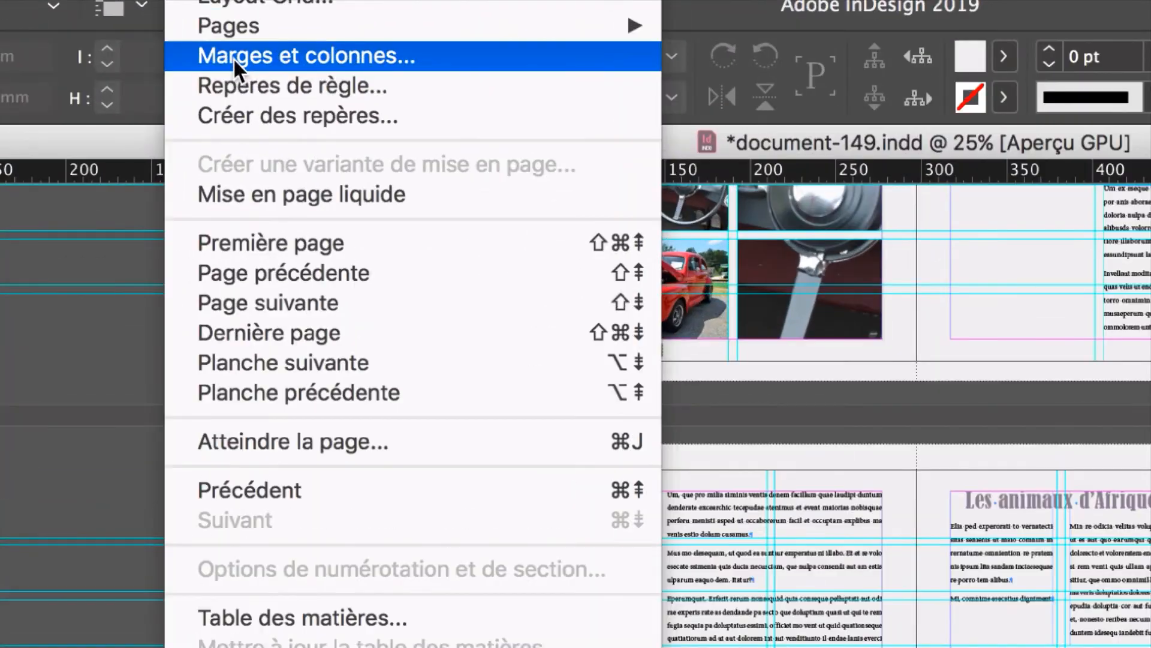
pyautogui.click(233, 57)
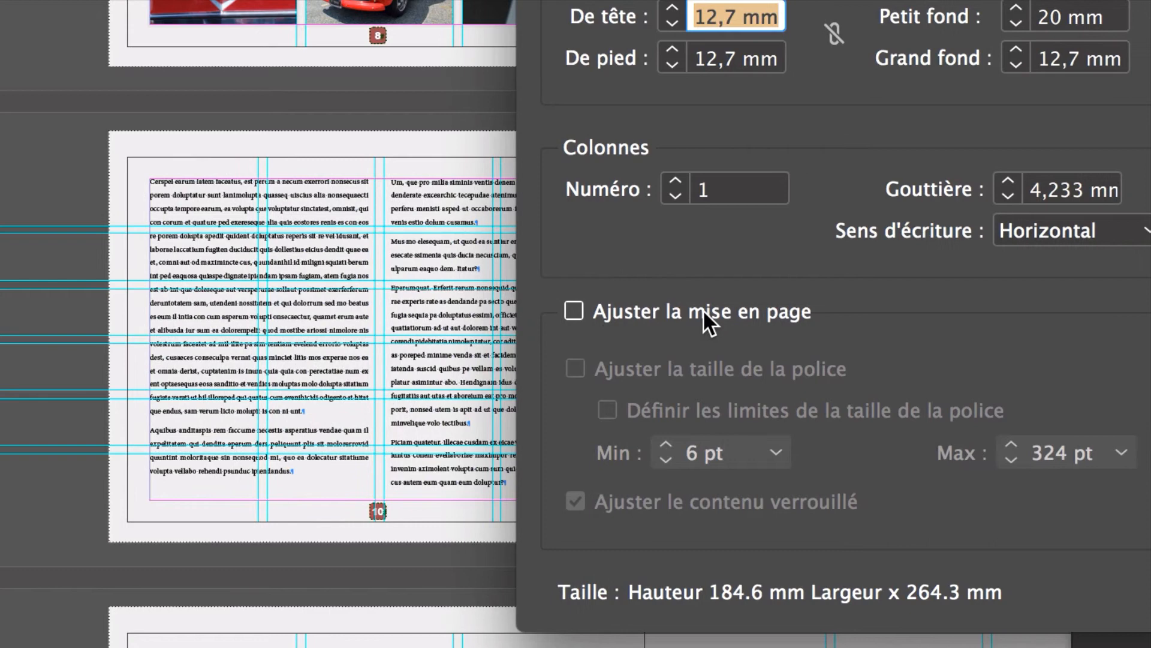
pyautogui.click(704, 315)
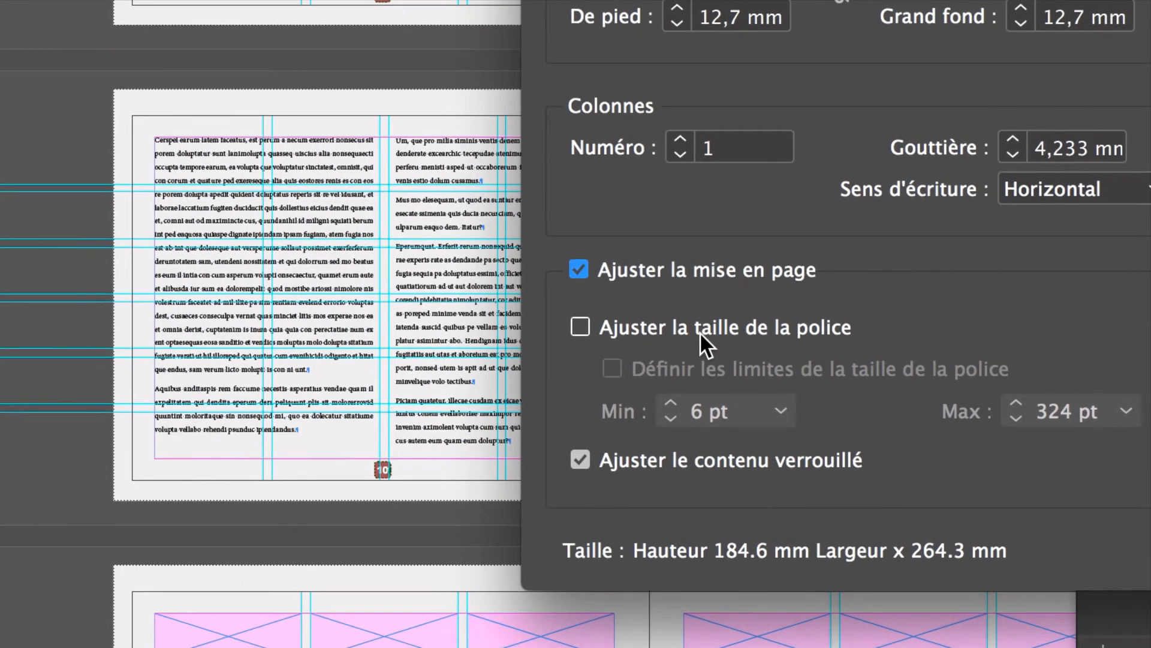
pyautogui.click(700, 332)
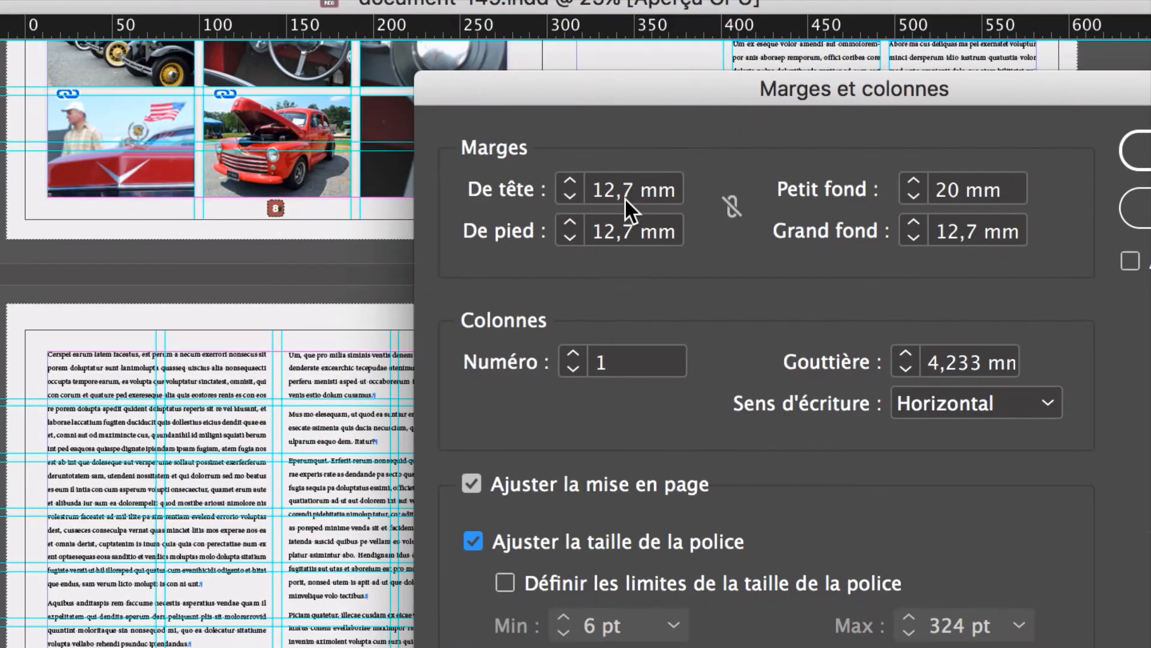
# Step: Set the selected masters' De tête and De pied margins to 20 mm
pyautogui.doubleClick(625, 196)
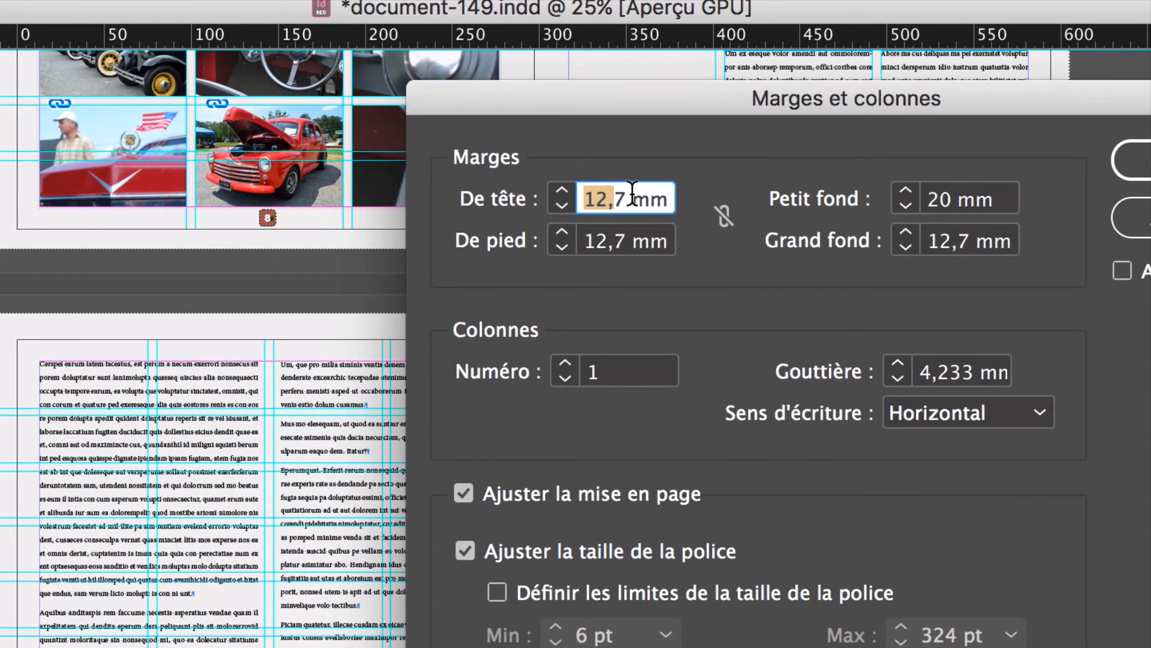
pyautogui.click(620, 198)
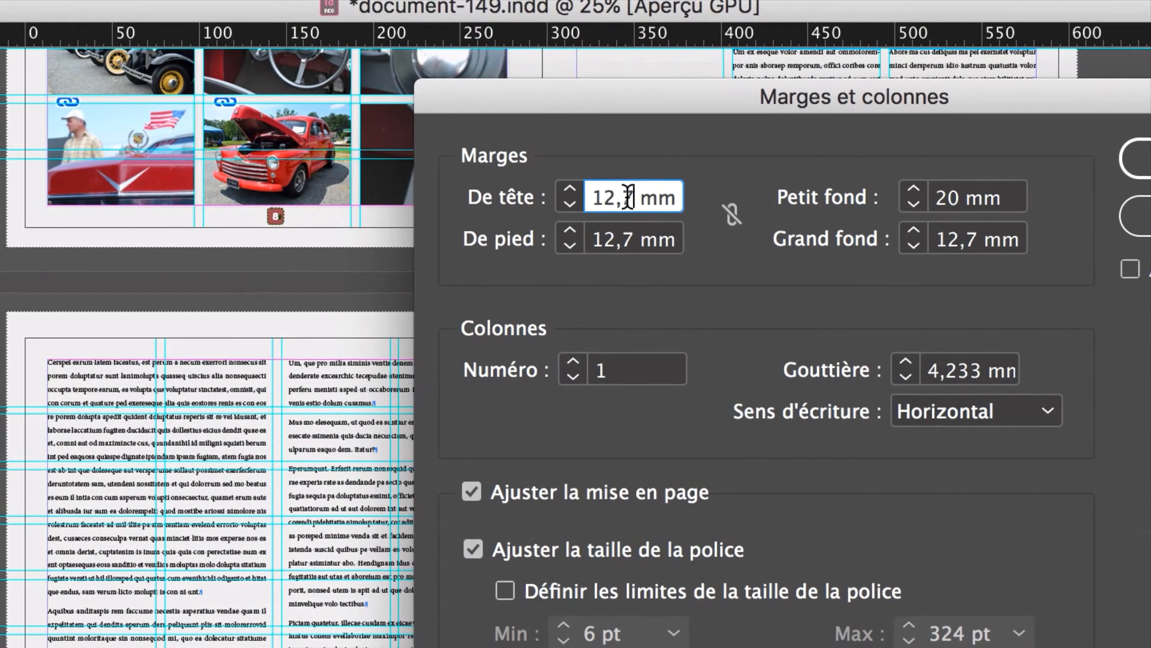
pyautogui.moveTo(627, 196); pyautogui.dragTo(566, 192)
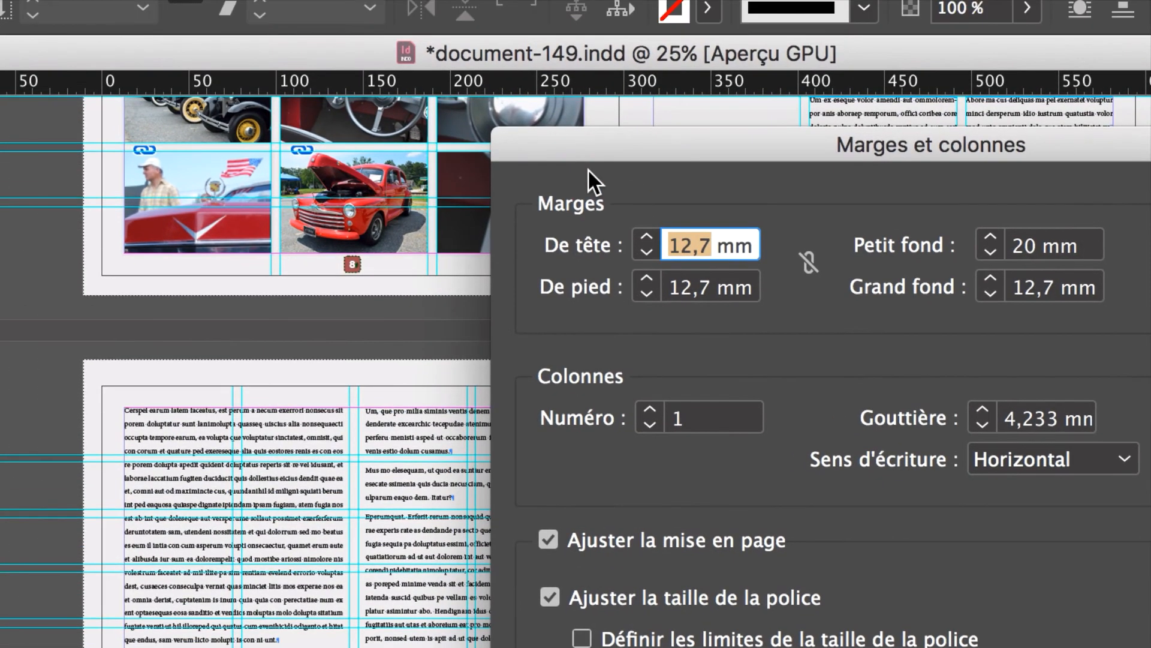
pyautogui.write('20')
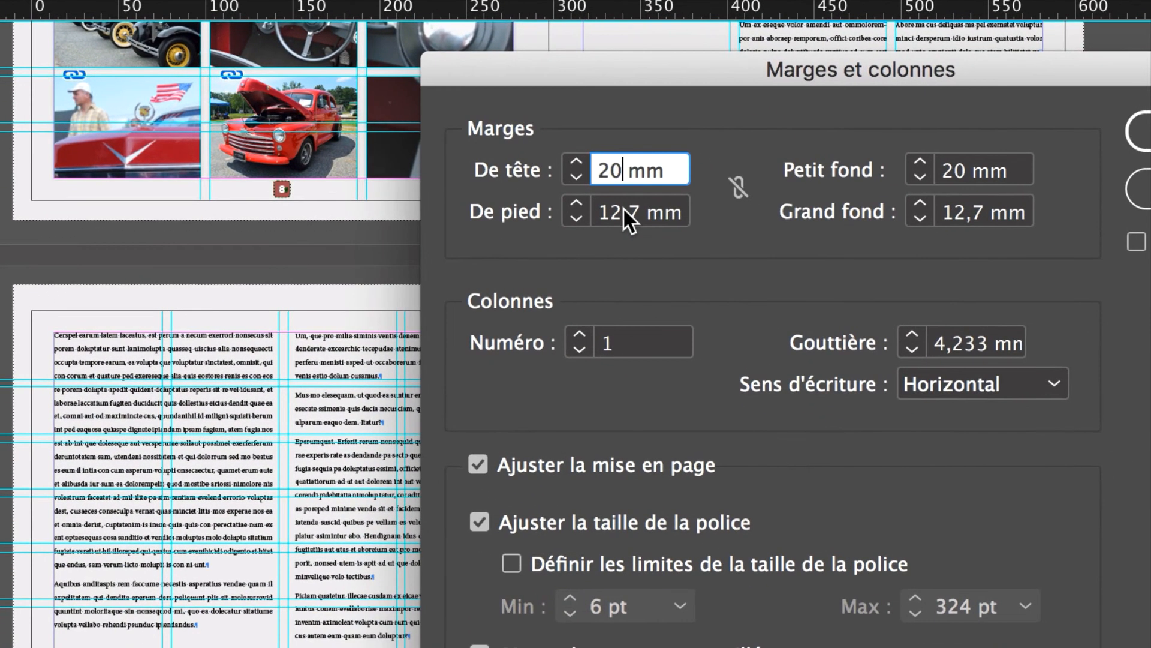
pyautogui.doubleClick(623, 207)
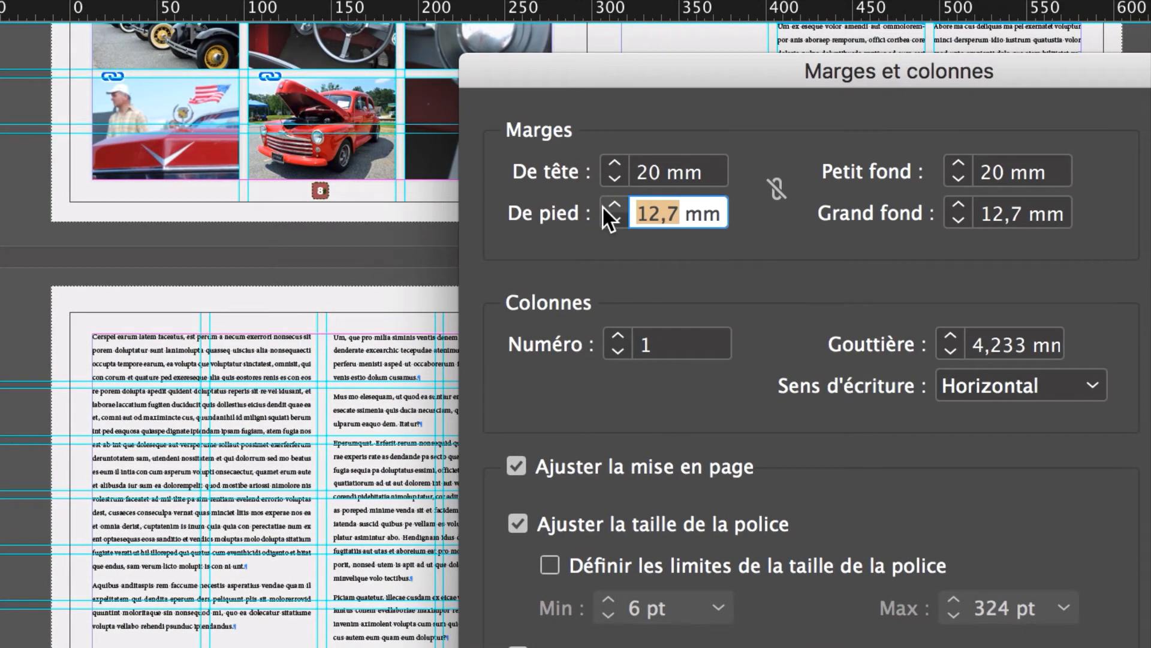
pyautogui.write('20')
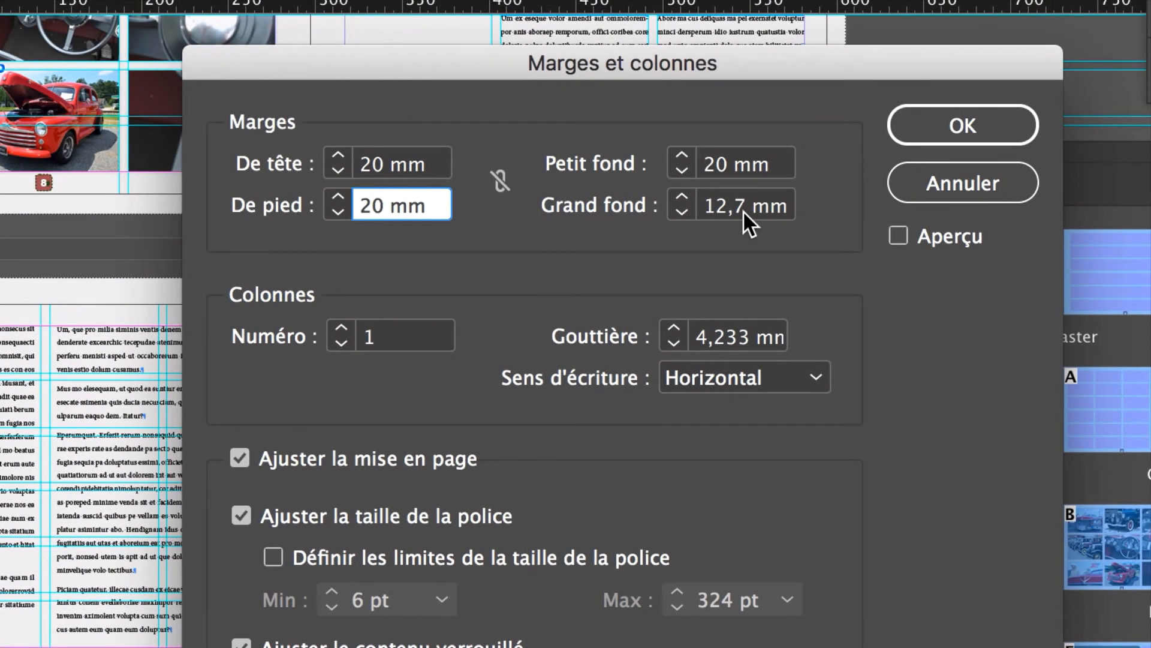
# Step: Set the masters' Grand fond to 20 mm and Petit fond to 30 mm, apply the margins and dismiss the alert
pyautogui.doubleClick(743, 211)
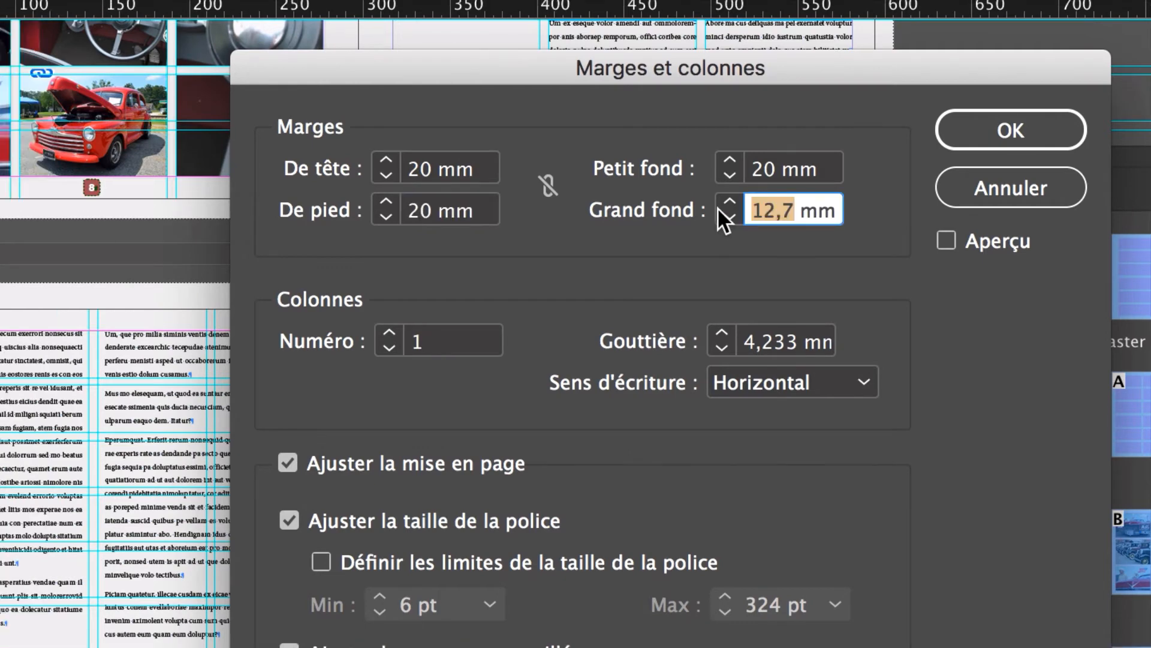
pyautogui.write('20')
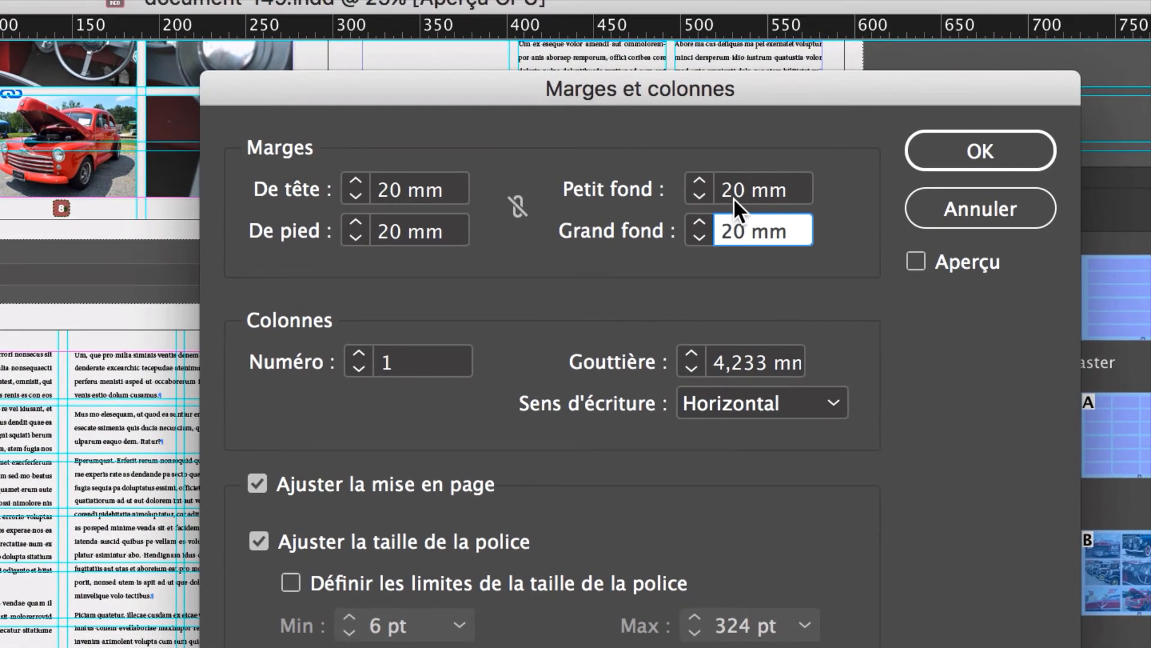
pyautogui.moveTo(732, 196); pyautogui.dragTo(683, 178)
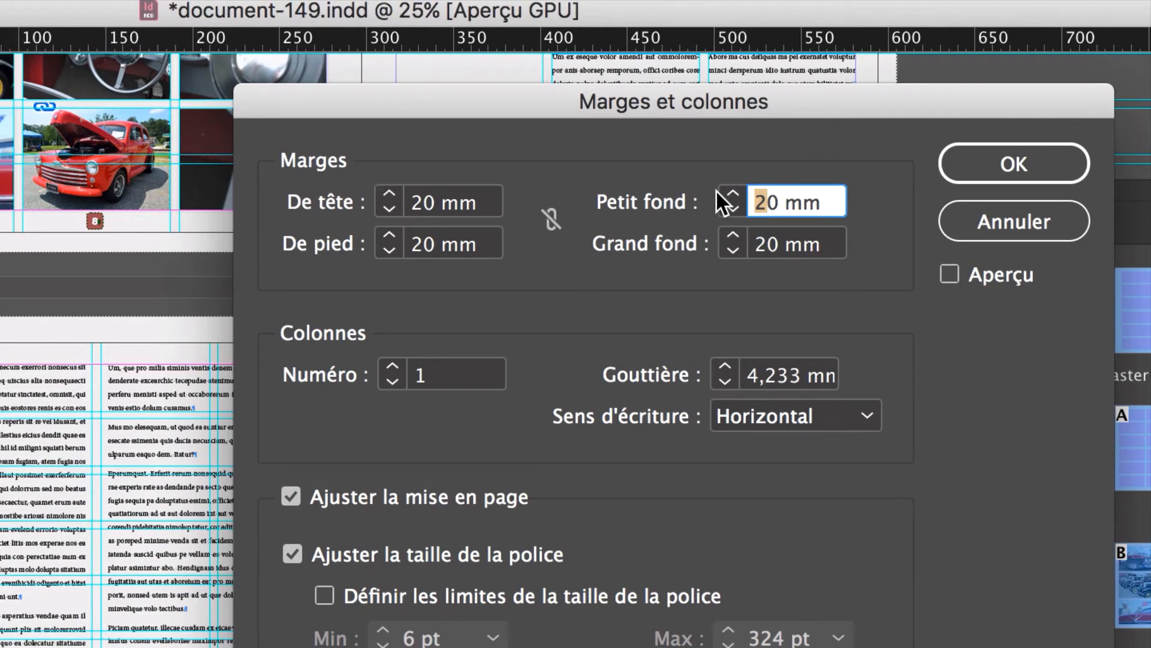
pyautogui.write('3')
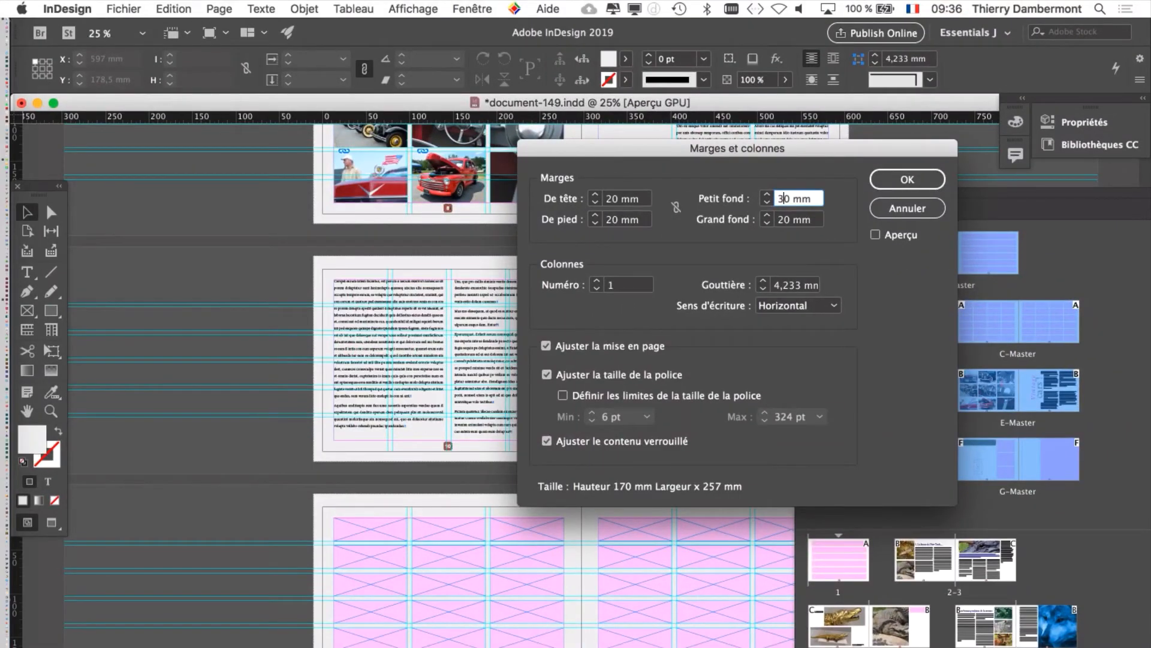
pyautogui.press('Return')
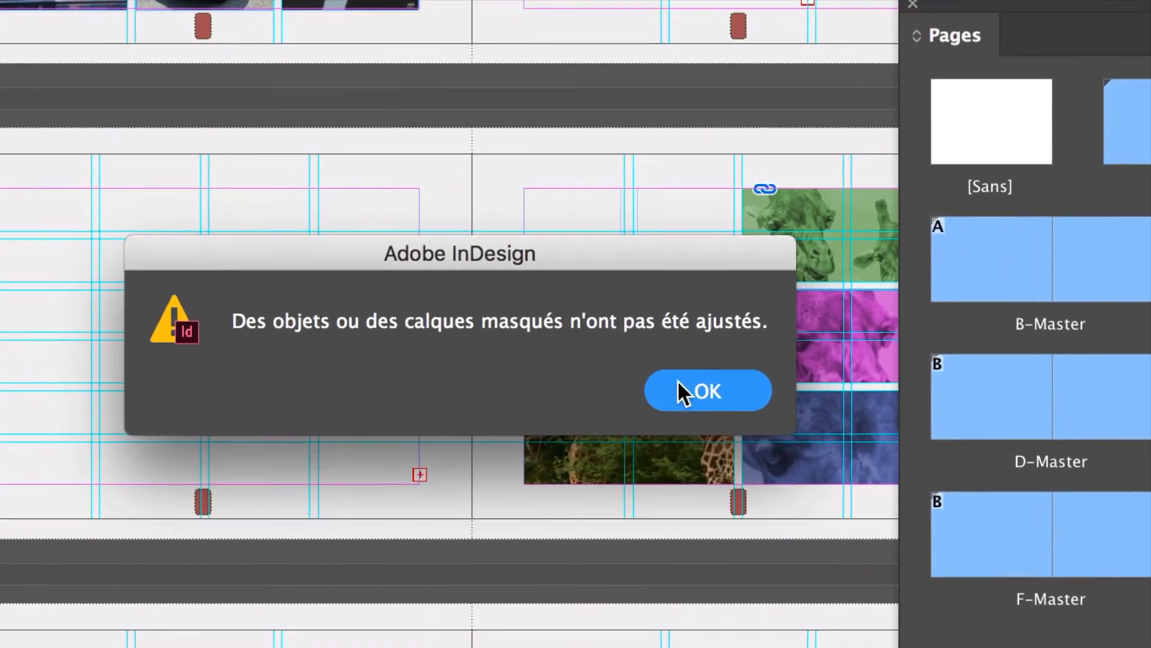
pyautogui.click(687, 388)
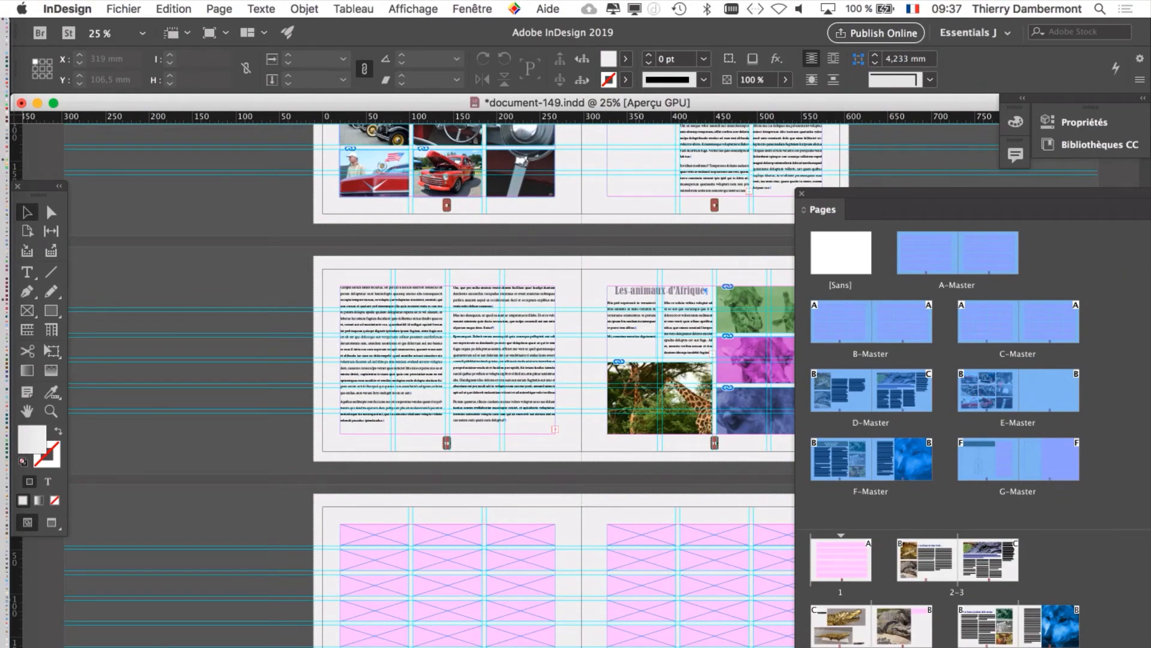
# Step: Move the Pages list clear of the spread and examine how page 11's pictures and text fit the adjusted margins and guides
pyautogui.moveTo(960, 193); pyautogui.dragTo(1085, 199)
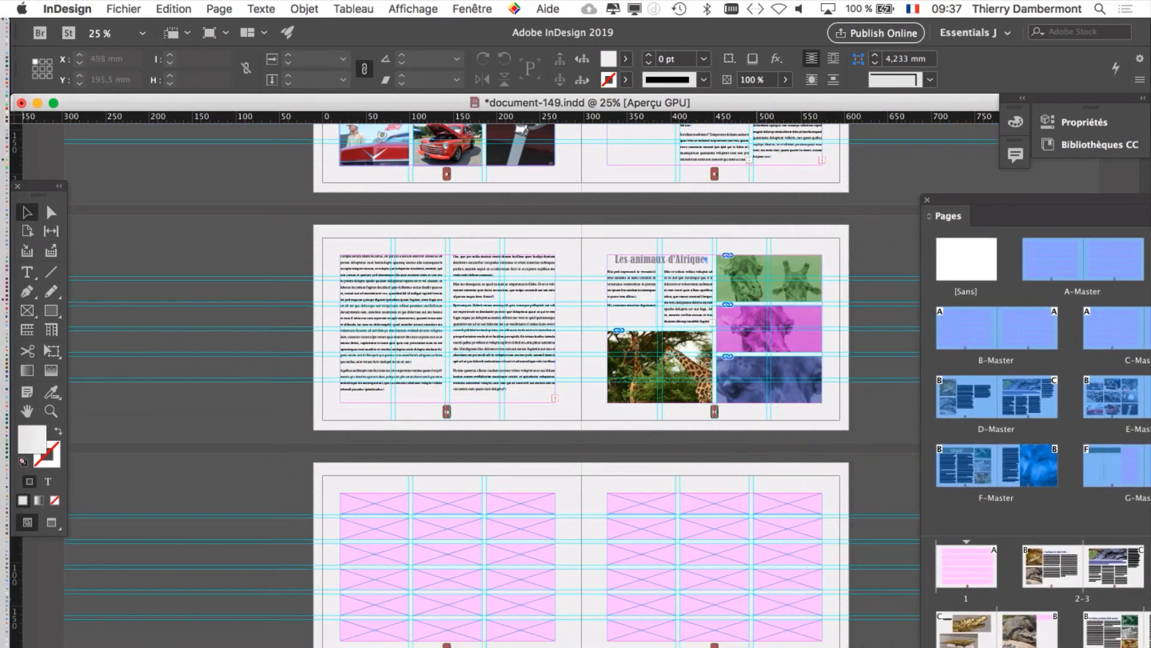
pyautogui.scroll(2, 756, 407)
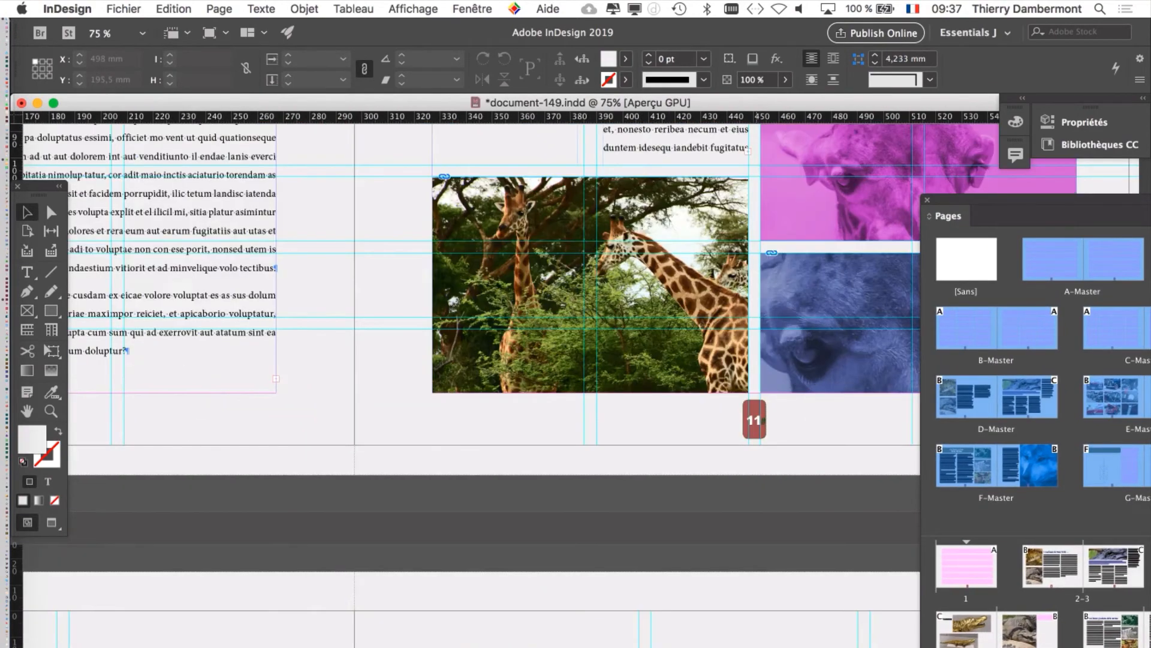
pyautogui.scroll(1, 757, 414)
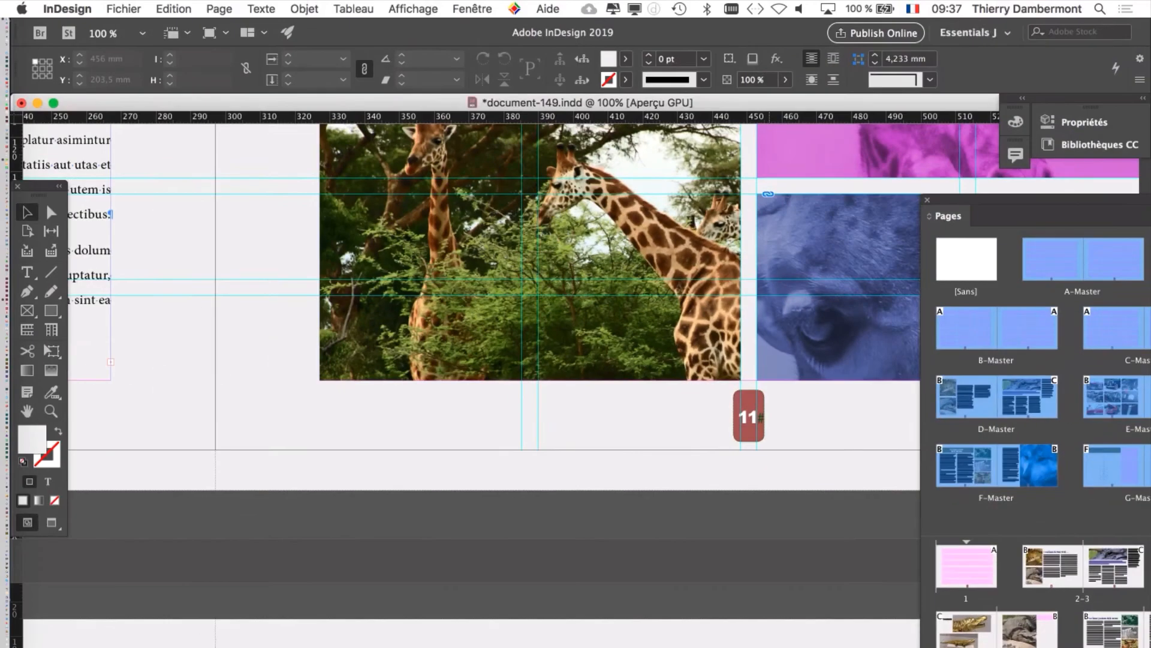
pyautogui.scroll(5, 464, 378)
pyautogui.hscroll(5, 464, 378)
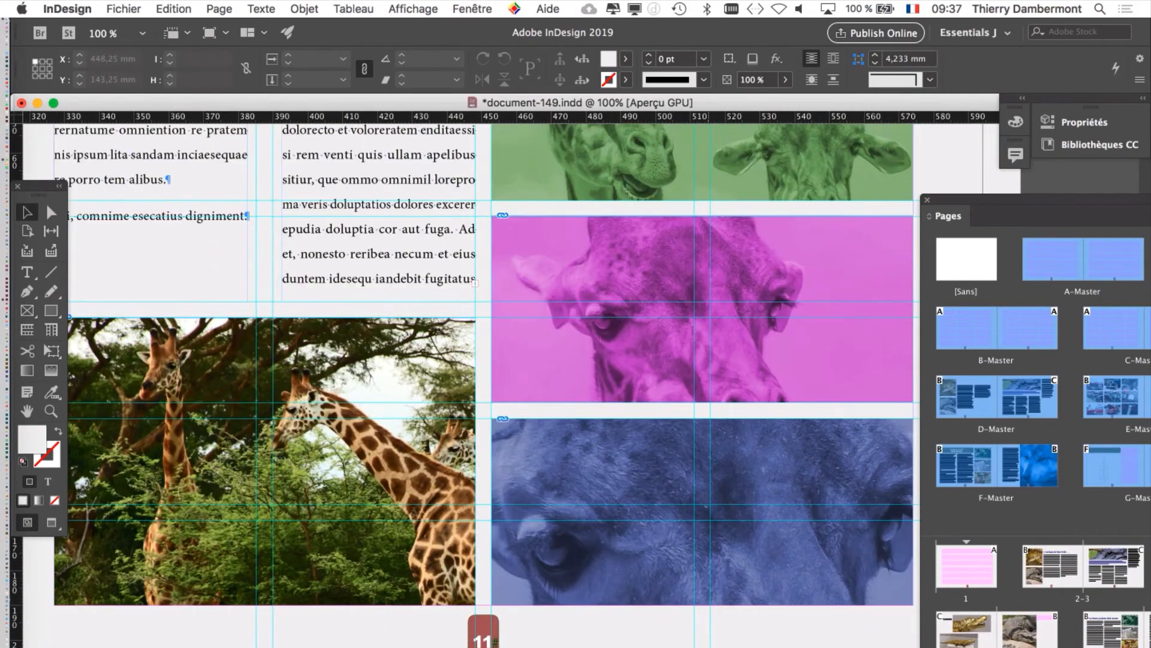
pyautogui.hscroll(3, 465, 377)
pyautogui.scroll(-1, 464, 378)
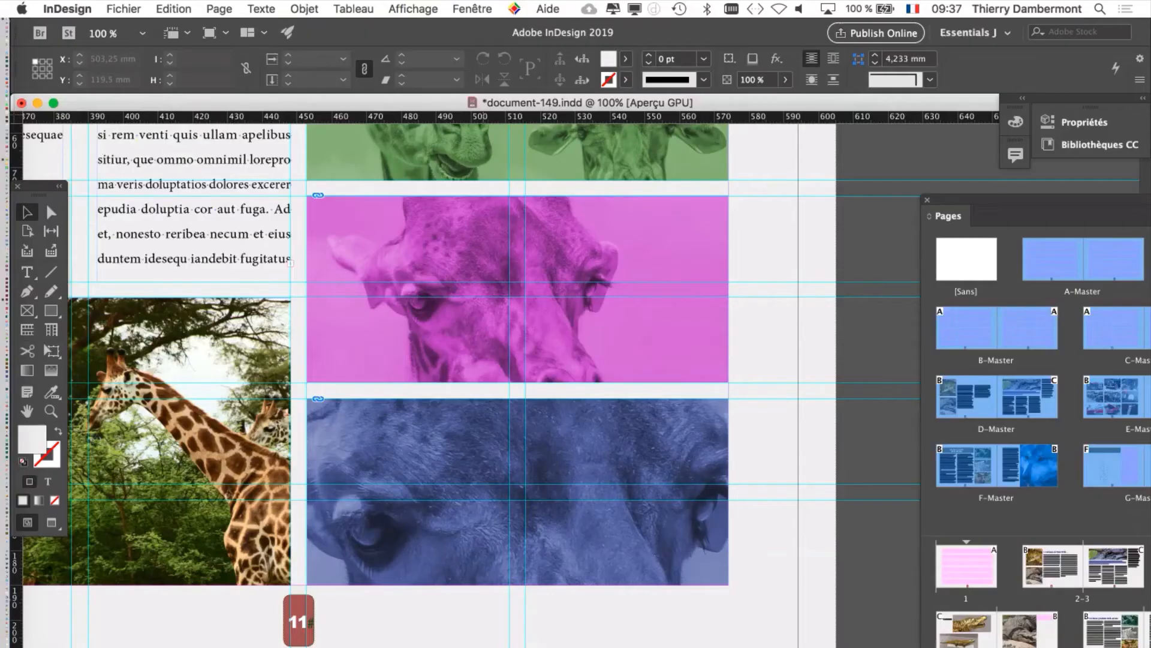
pyautogui.press('super+minus')
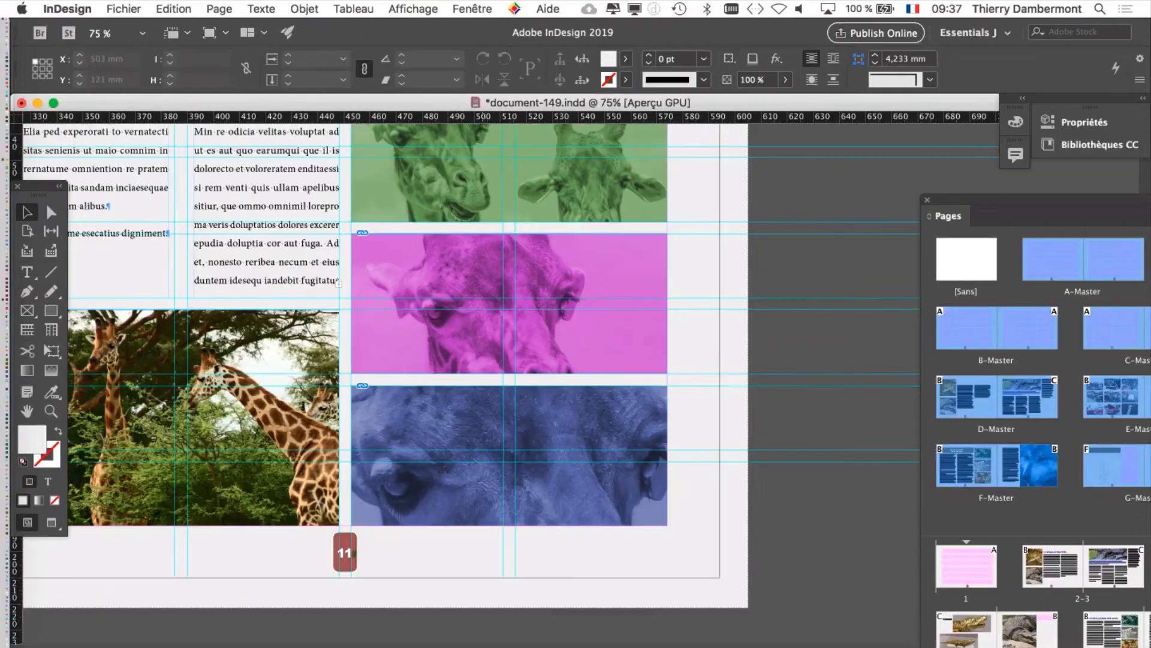
pyautogui.press('super+minus')
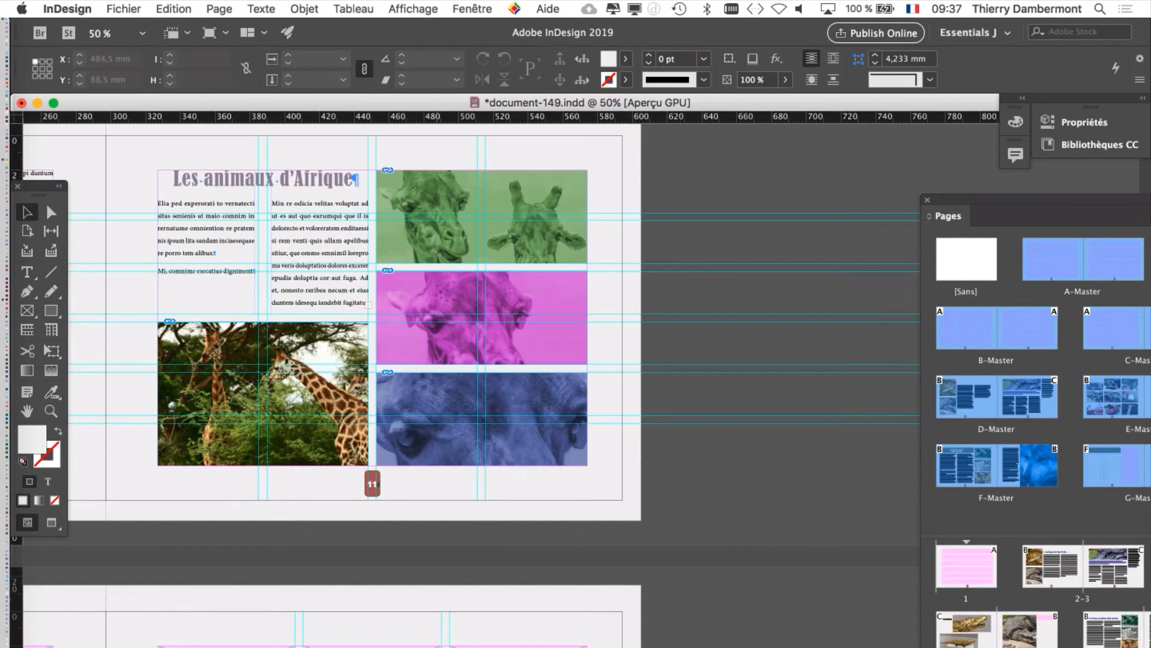
# Step: Examine how the text, pictures and placeholder frames on the spreads from pages 10–11 to 16–17 fit the adjusted margins
pyautogui.hscroll(-5, 467, 318)
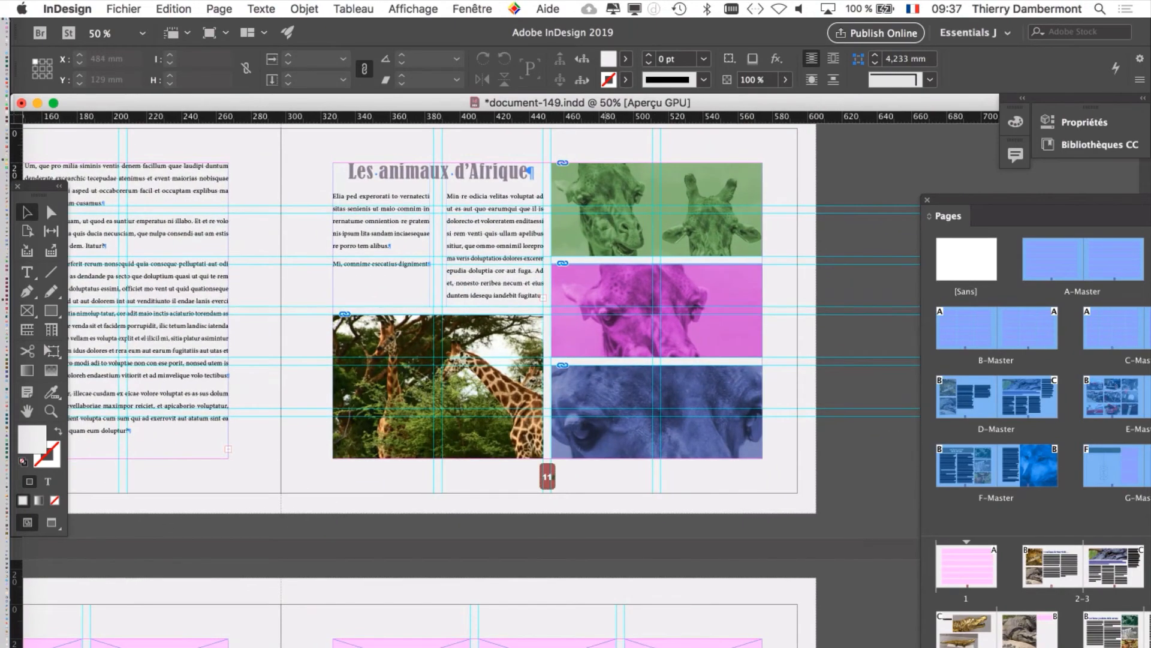
pyautogui.scroll(-5, 468, 378)
pyautogui.hscroll(-3, 467, 377)
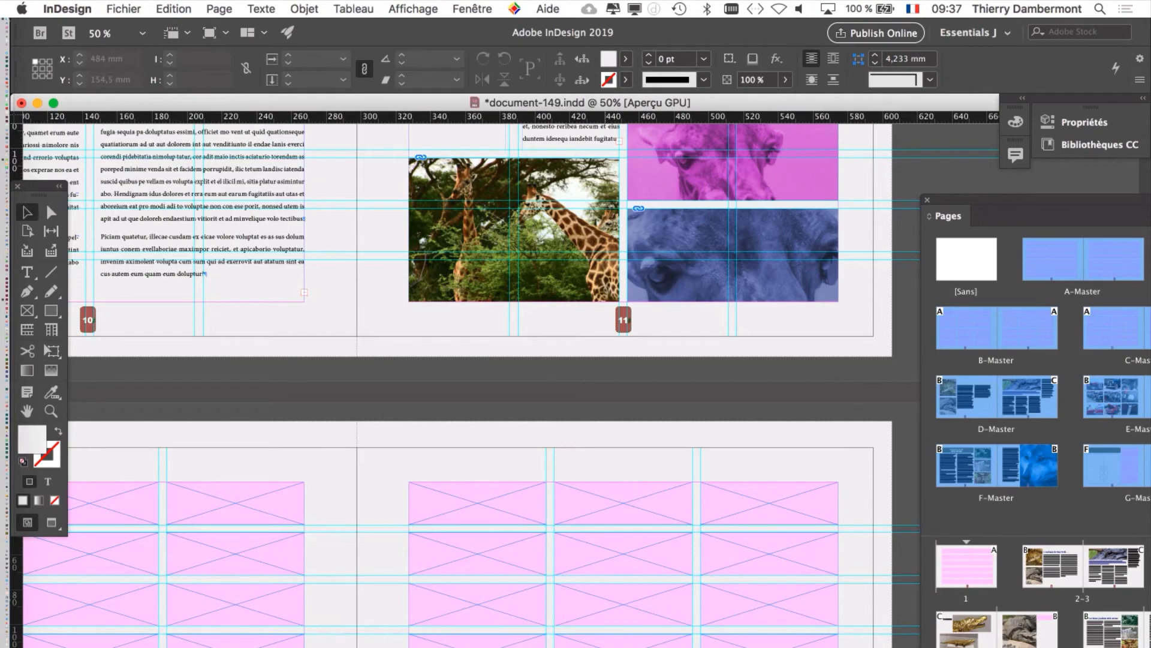
pyautogui.scroll(-3, 468, 378)
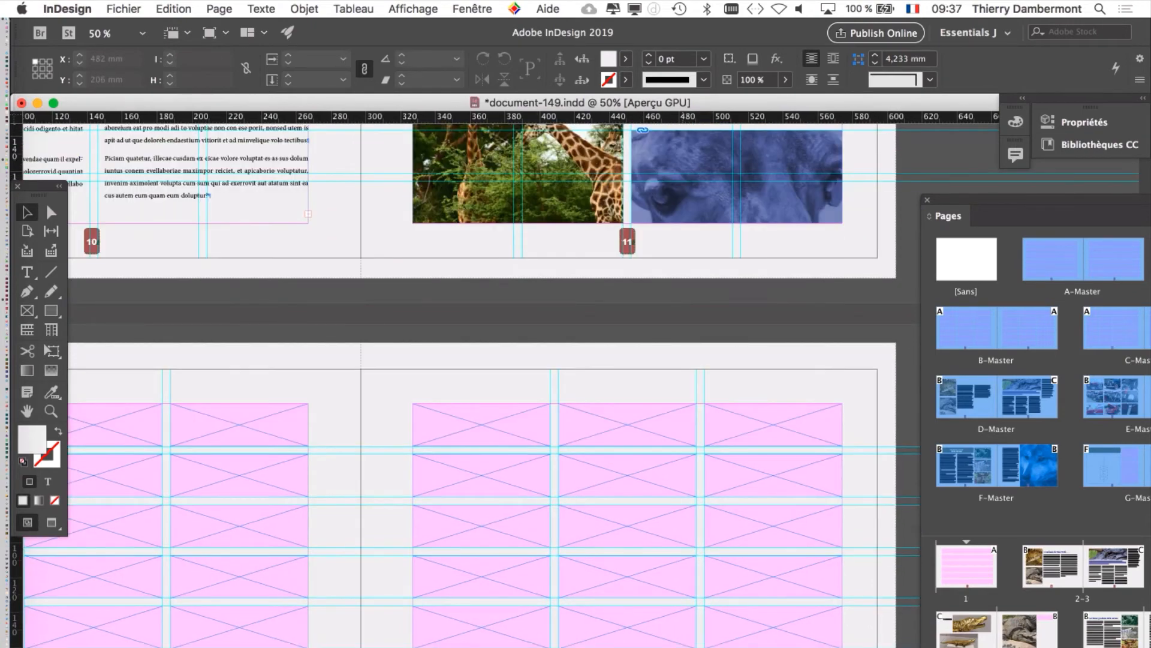
pyautogui.scroll(-15, 467, 377)
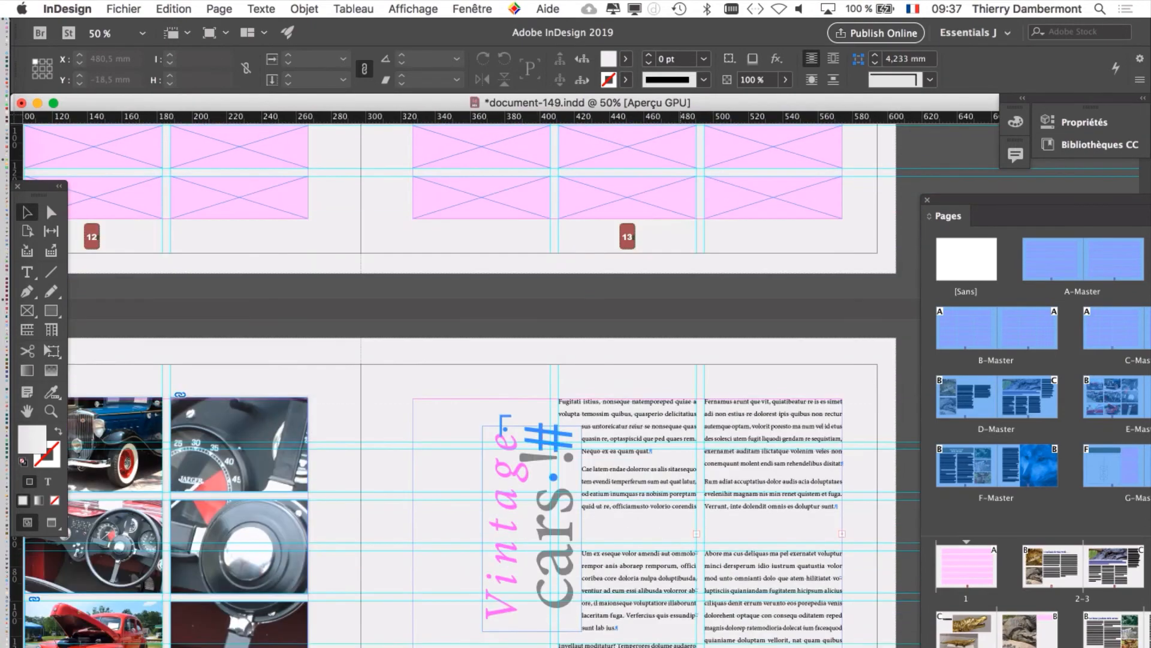
pyautogui.scroll(-9, 468, 378)
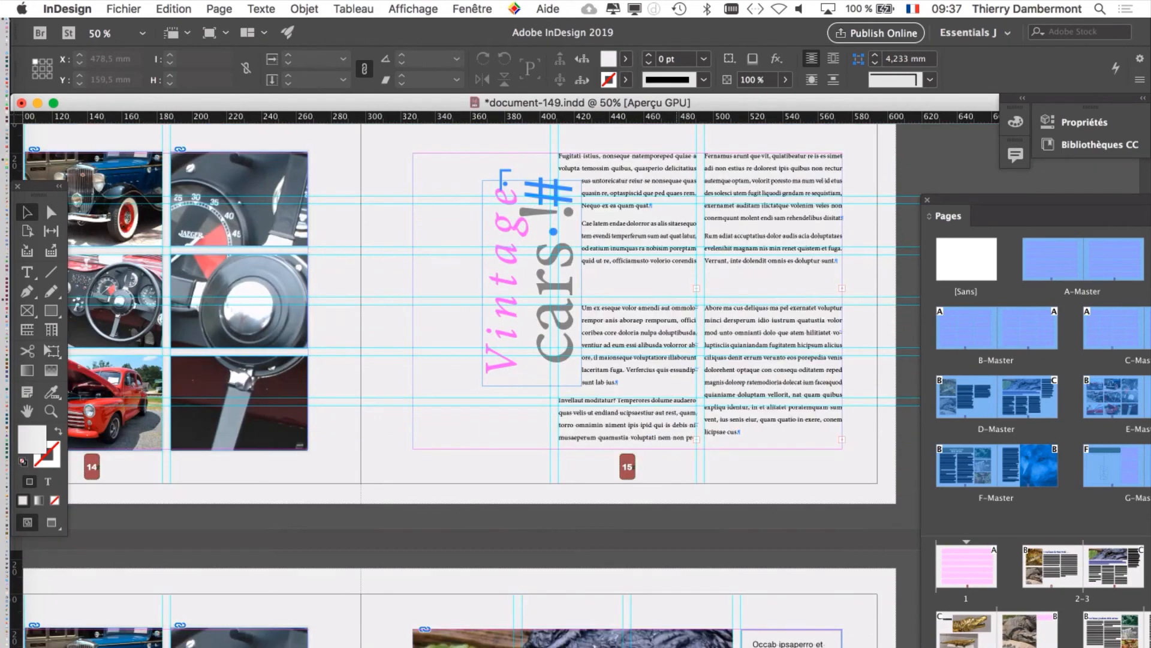
pyautogui.scroll(-13, 468, 378)
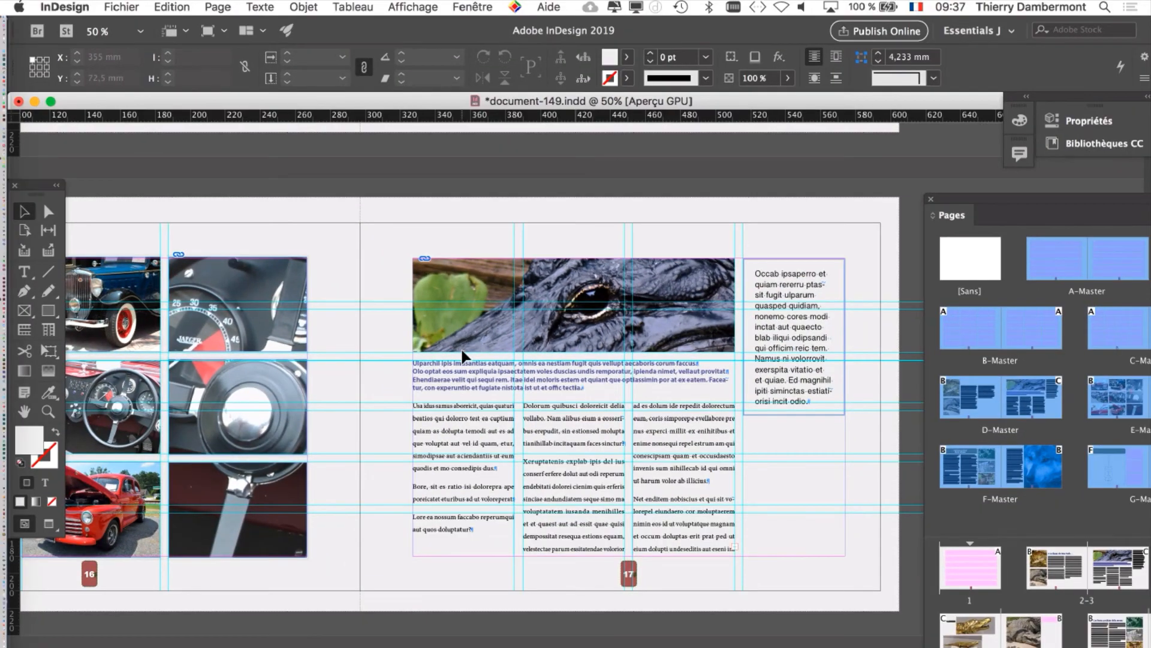
pyautogui.moveTo(461, 348); pyautogui.dragTo(626, 331)
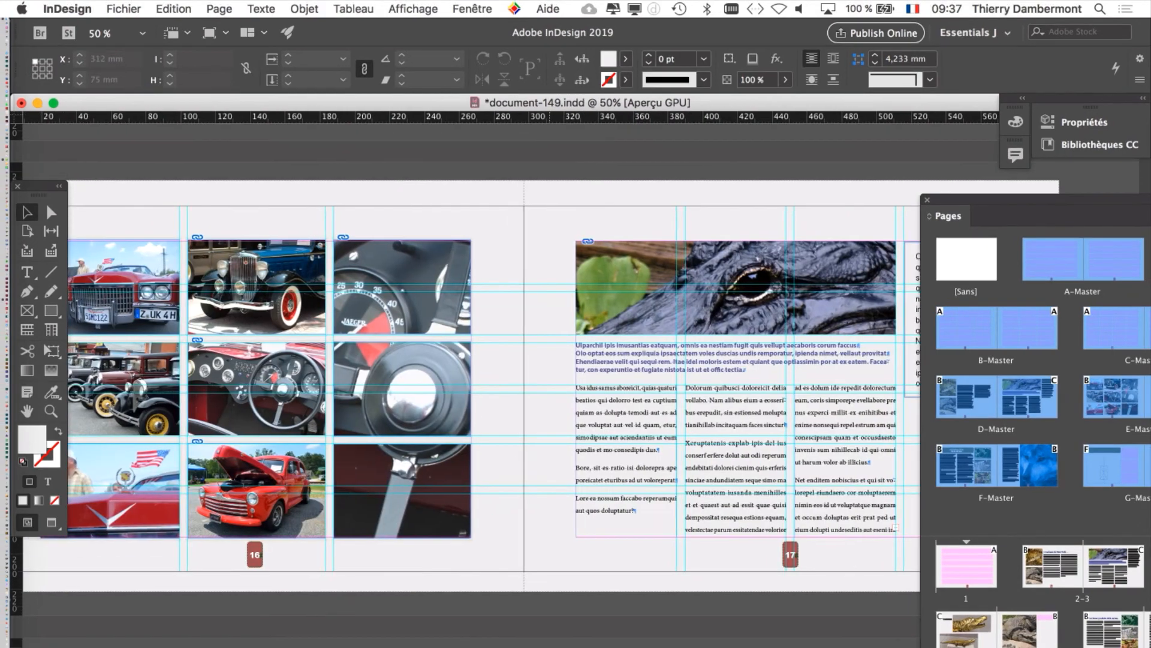
pyautogui.hscroll(-3, 600, 360)
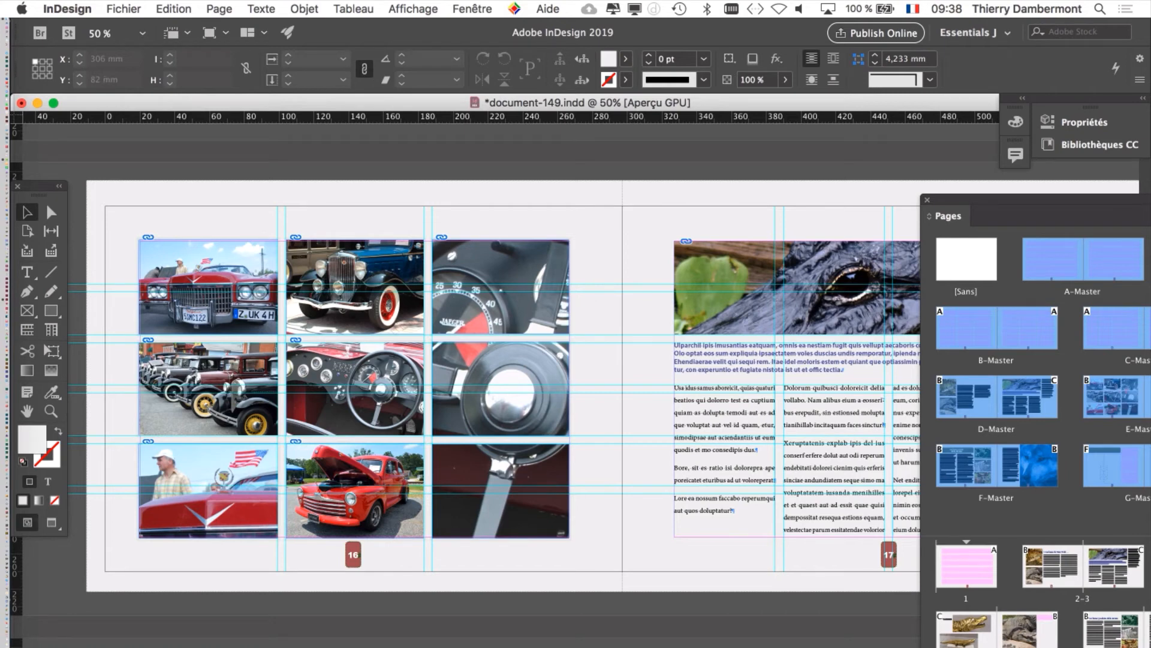
# Step: Undo the margin change made with automatic layout adjustment and show pages 16–17 in Preview screen mode
pyautogui.click(174, 8)
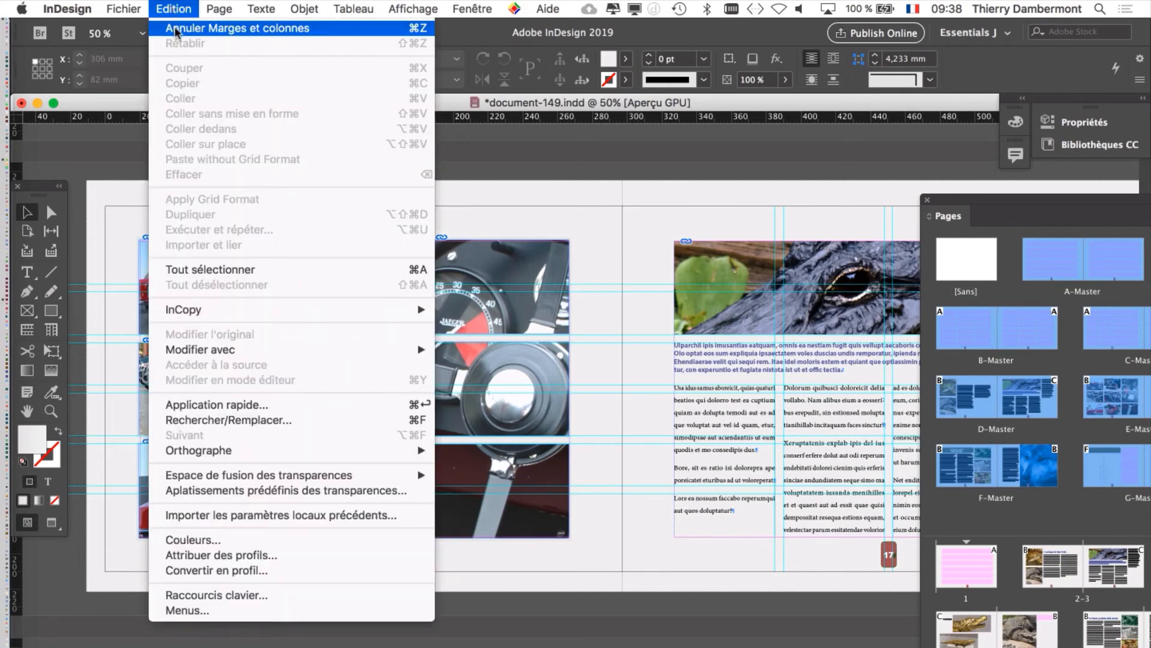
pyautogui.click(177, 32)
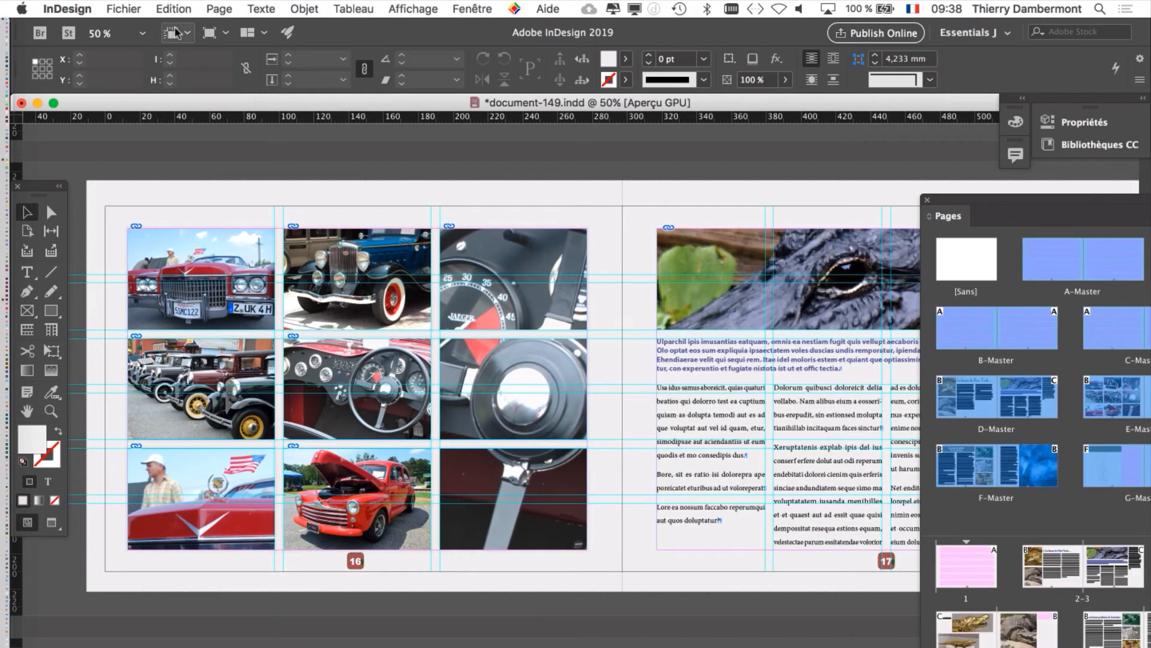
pyautogui.click(52, 522)
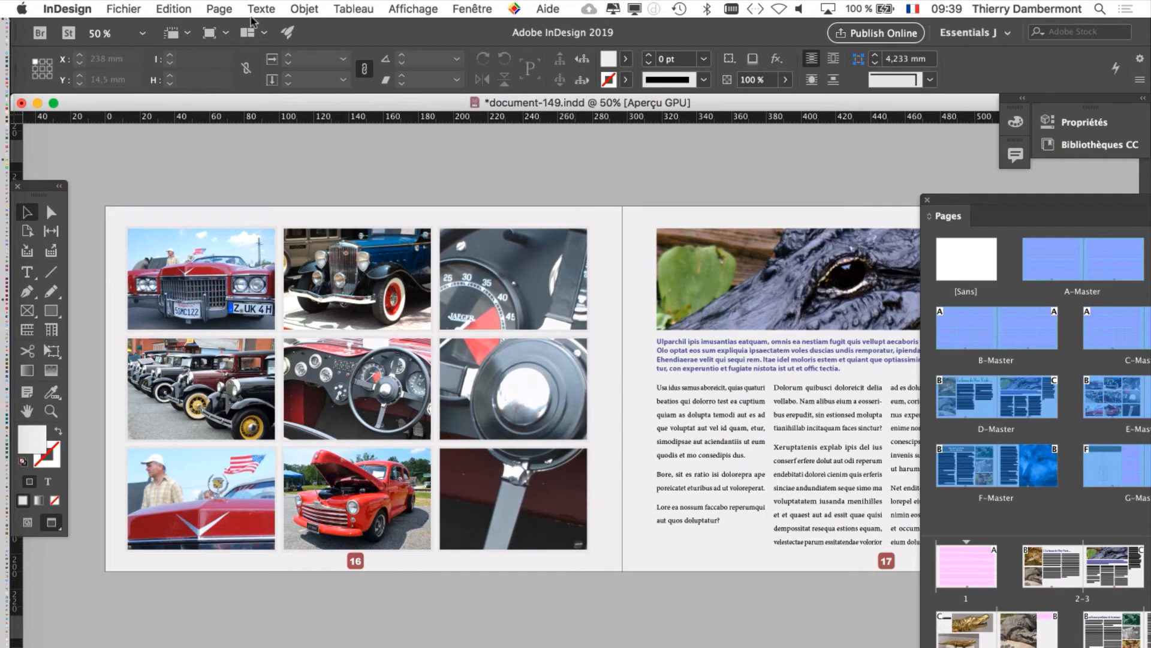
# Step: Turn on automatic layout adjustment with font size adjustment in the margin and column settings, apply it and dismiss the alert
pyautogui.click(218, 8)
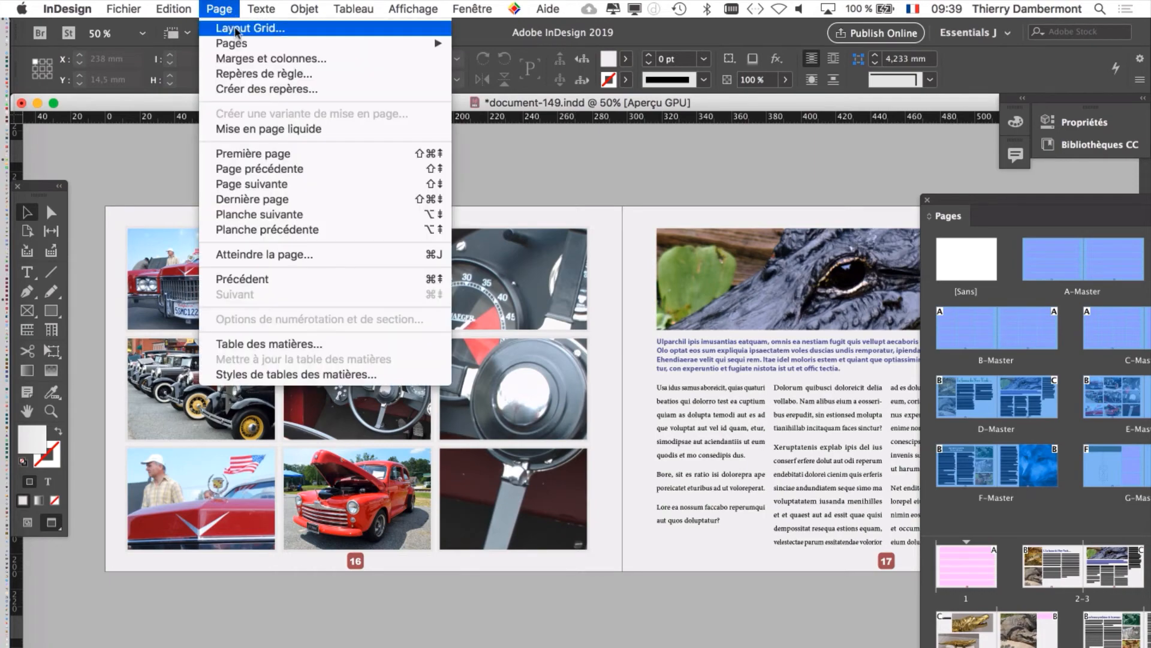
pyautogui.click(247, 61)
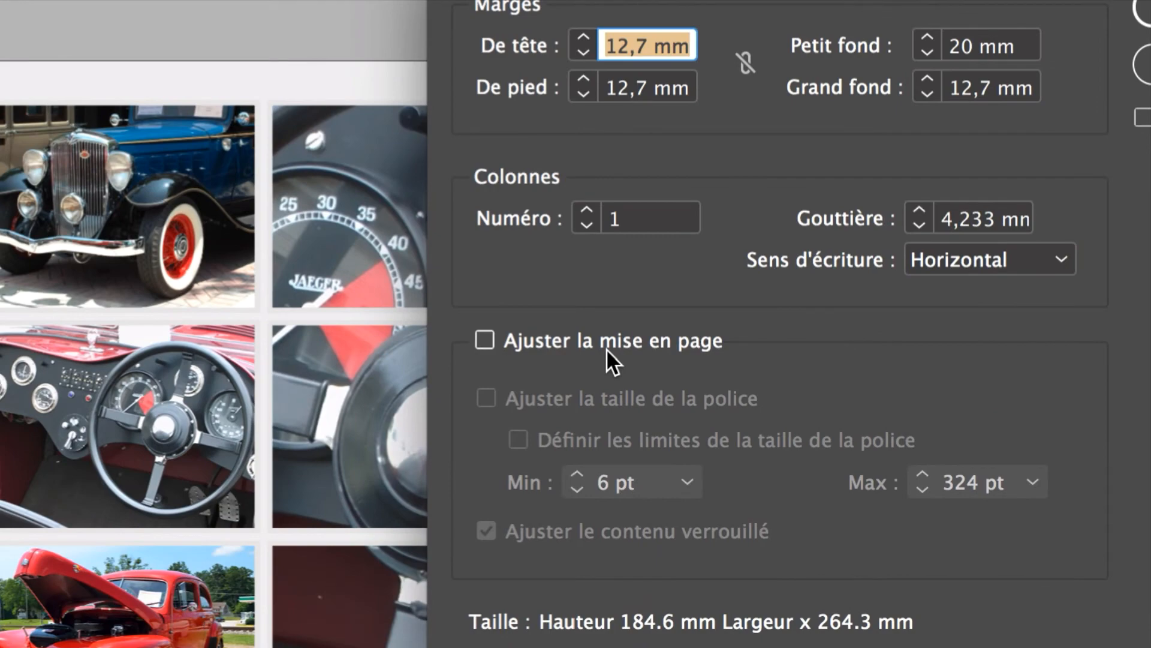
pyautogui.click(606, 348)
pyautogui.click(723, 397)
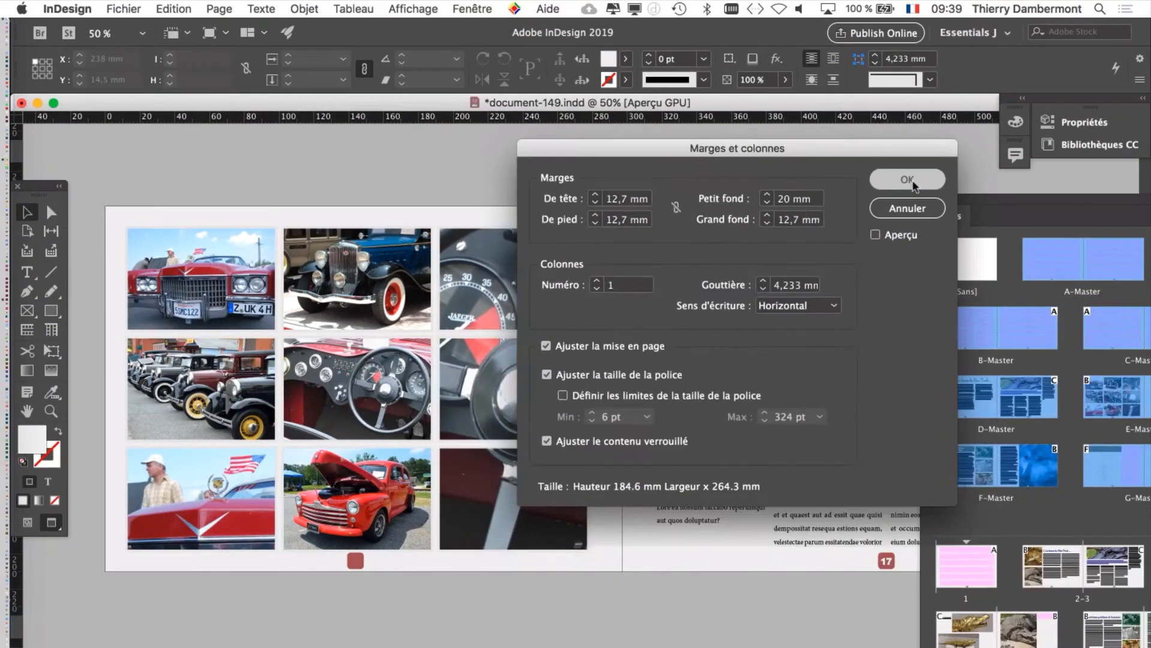
pyautogui.click(811, 235)
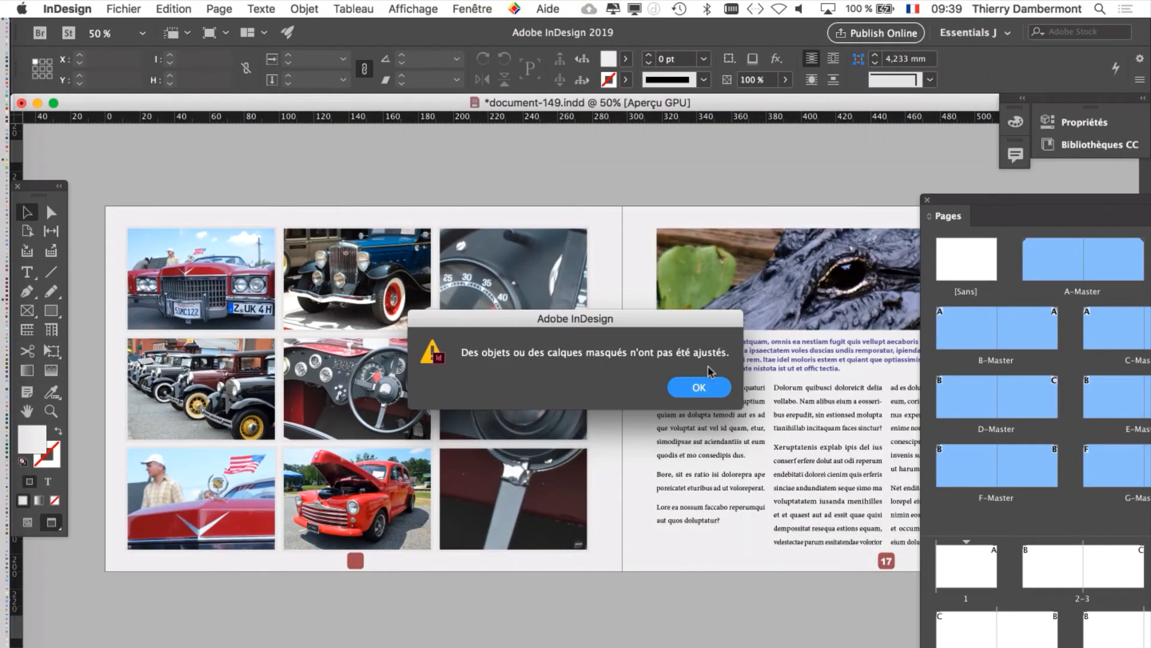
pyautogui.click(711, 390)
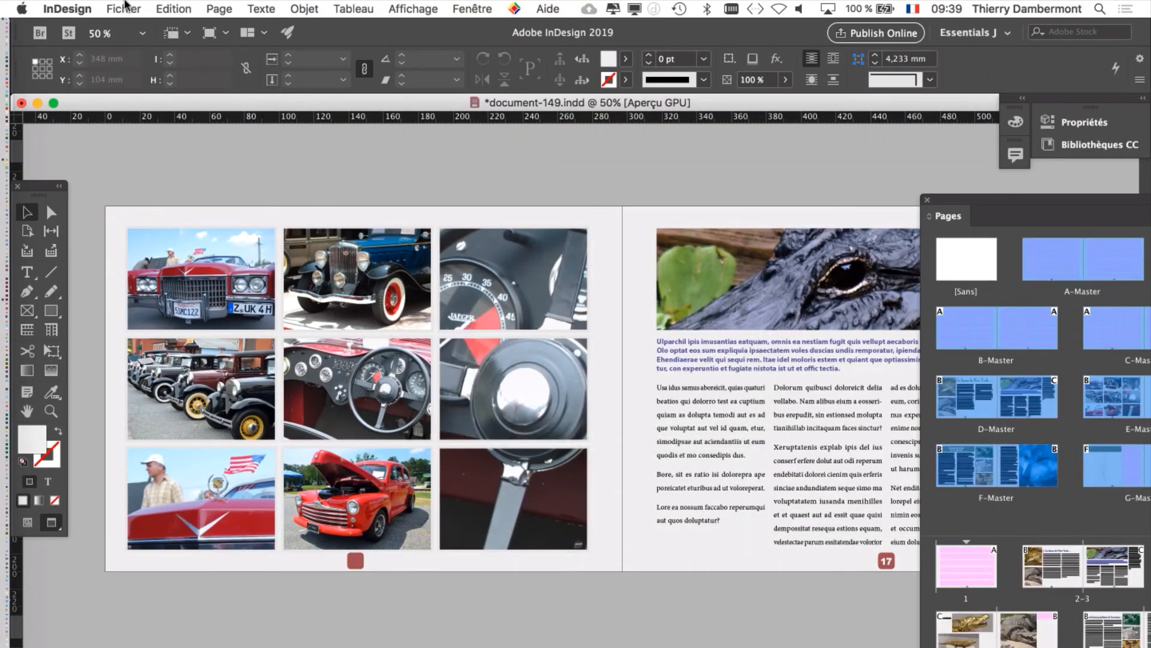
# Step: Turn off automatic layout adjustment in the margin and column settings, apply, and recheck the option in the reopened settings
pyautogui.click(124, 9)
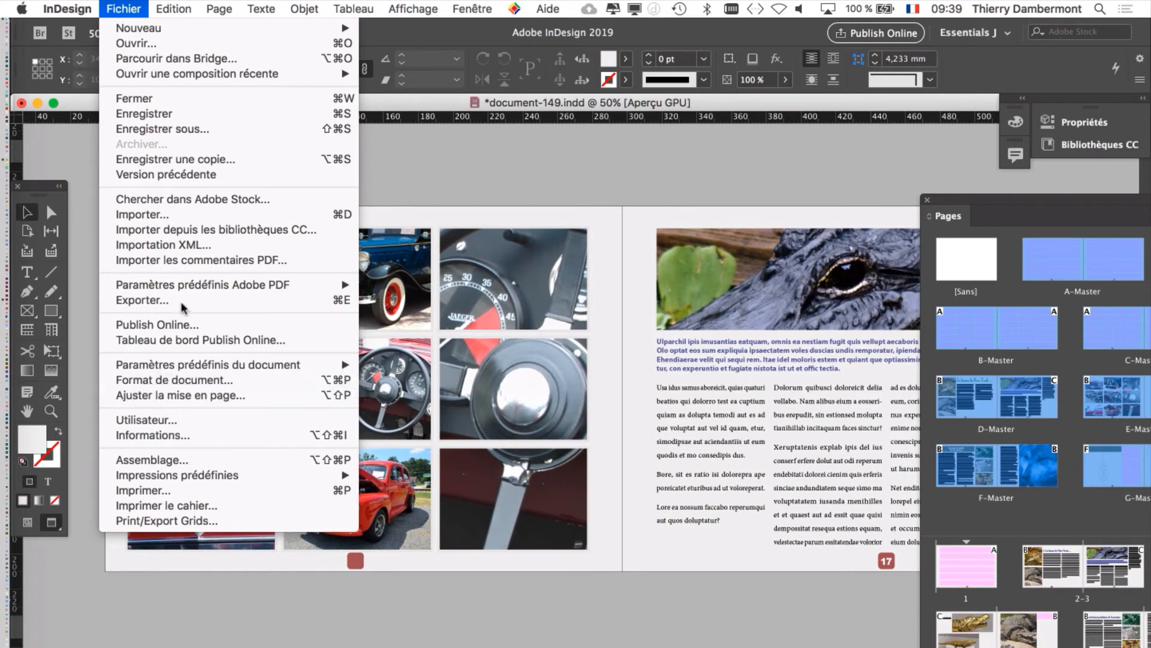
pyautogui.moveTo(219, 8)
pyautogui.click(236, 57)
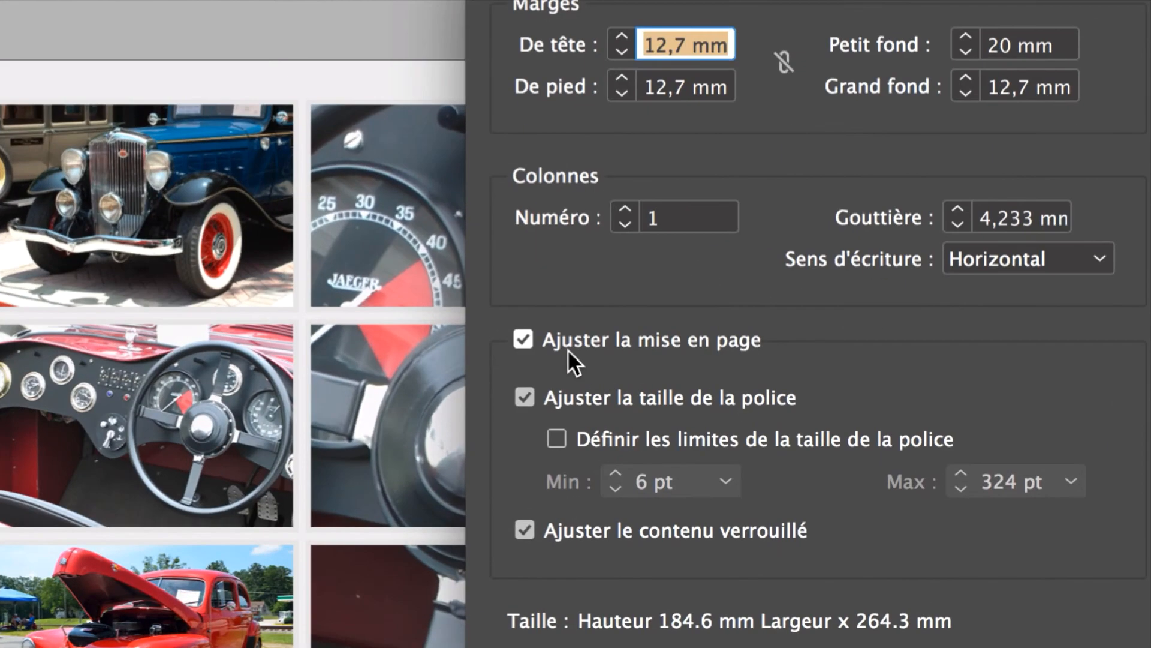
pyautogui.click(569, 343)
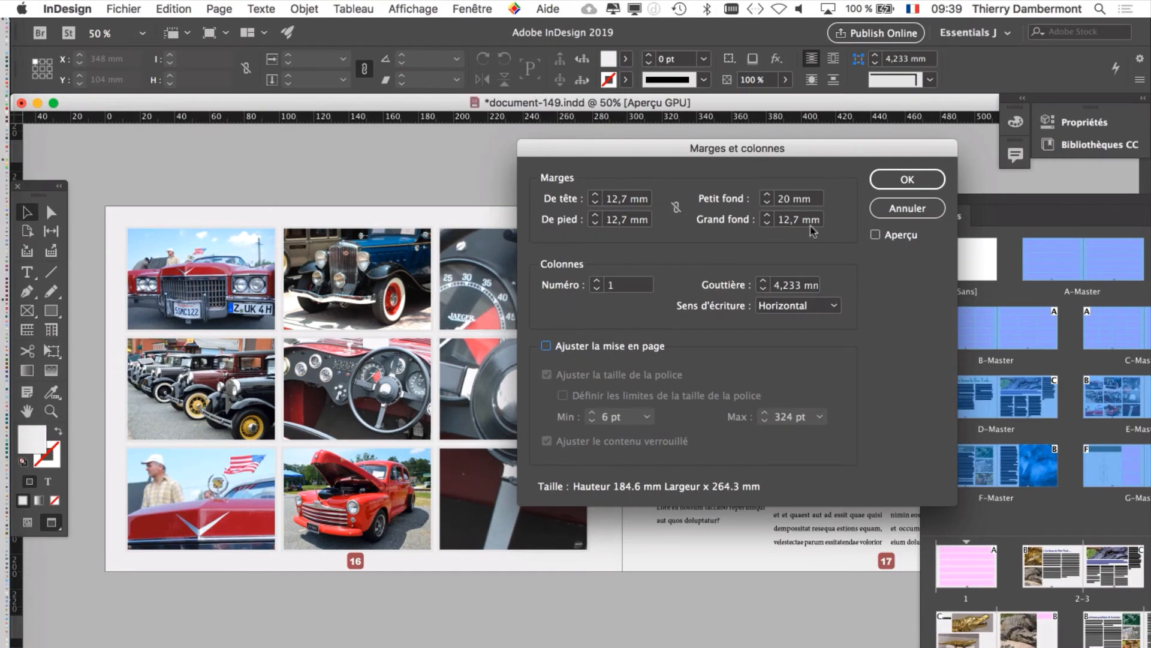
pyautogui.click(907, 179)
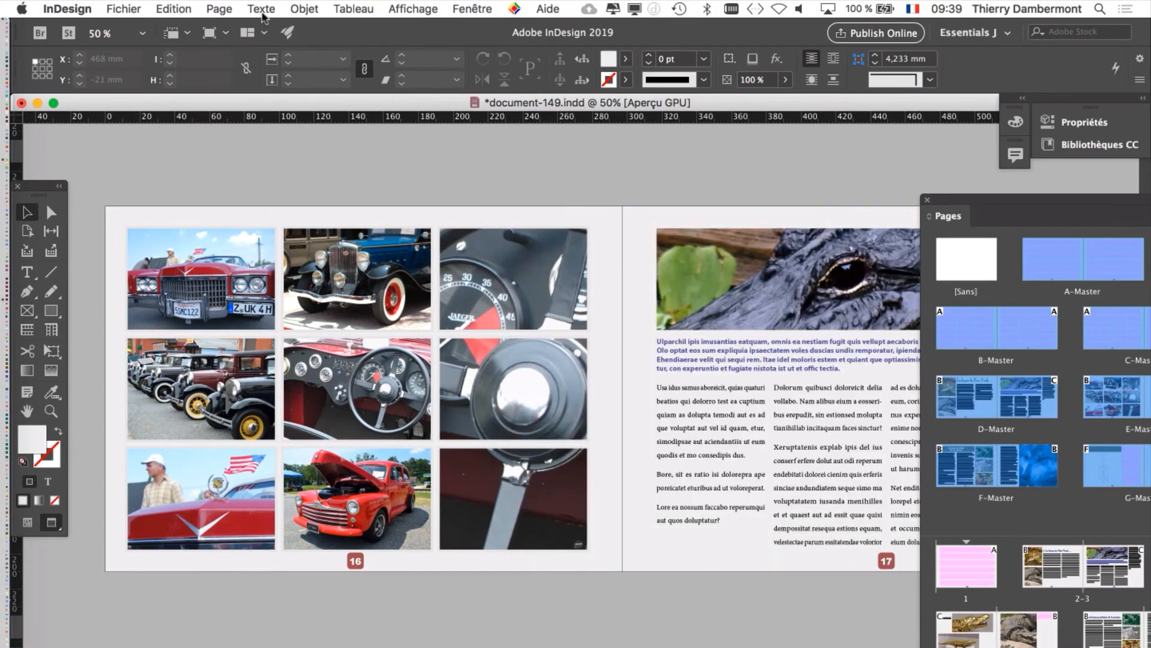
pyautogui.click(219, 8)
pyautogui.click(235, 60)
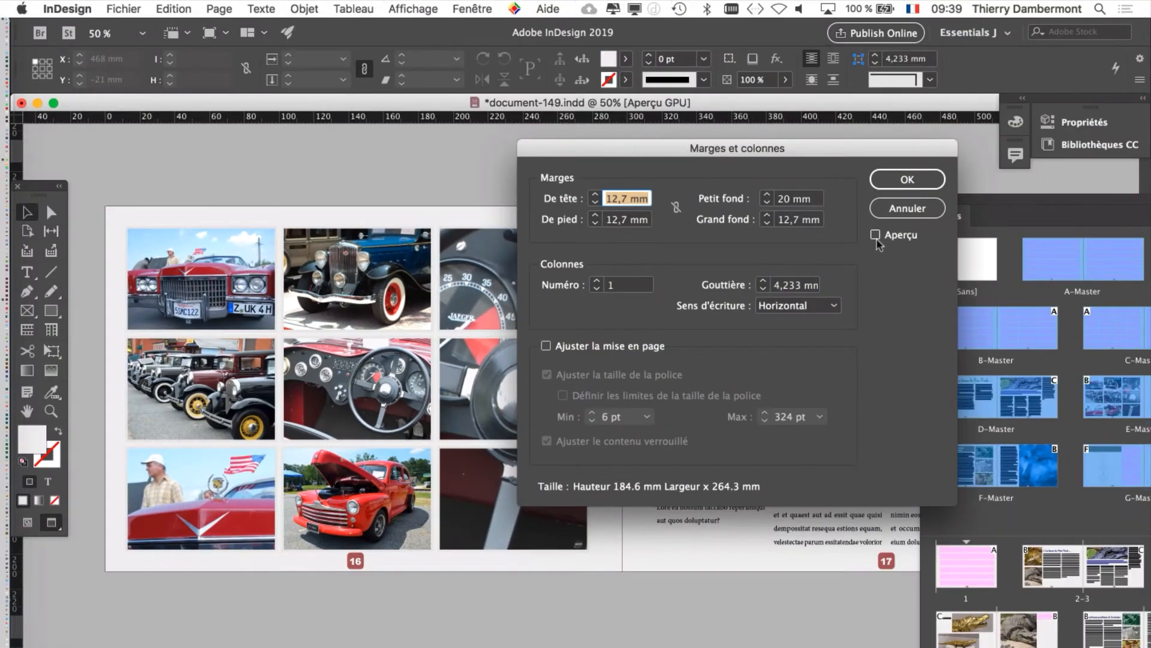
pyautogui.click(907, 179)
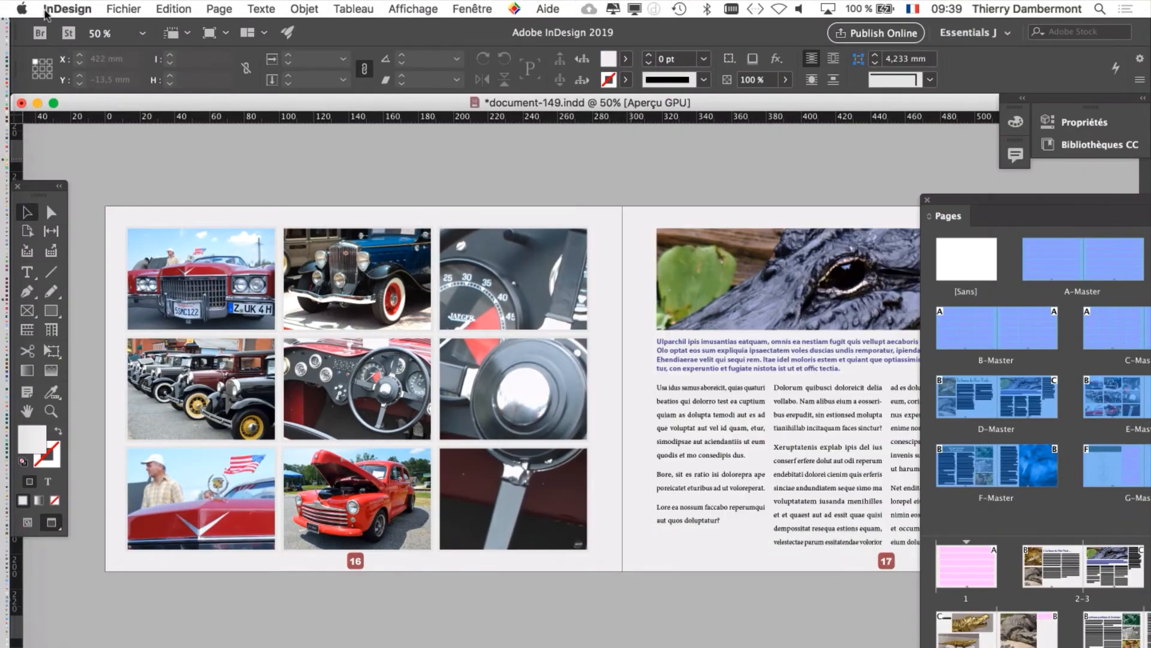
# Step: Adjust the document layout to portrait A4 with margins adjusting automatically to the page size, and dismiss the alert
pyautogui.click(117, 8)
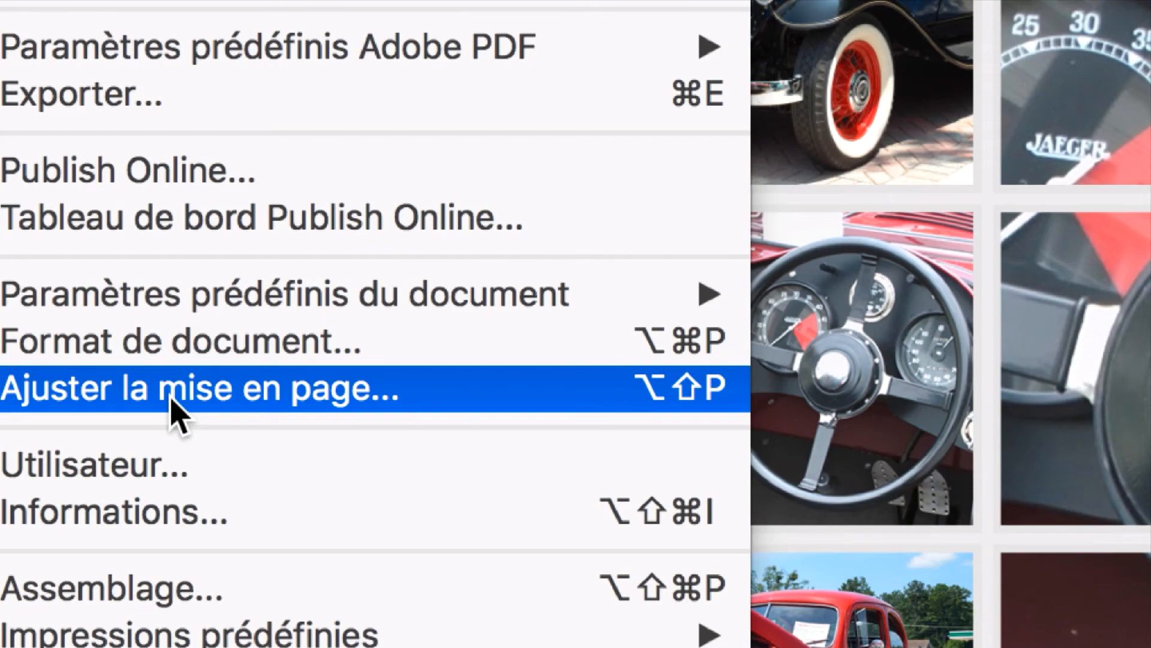
pyautogui.click(173, 401)
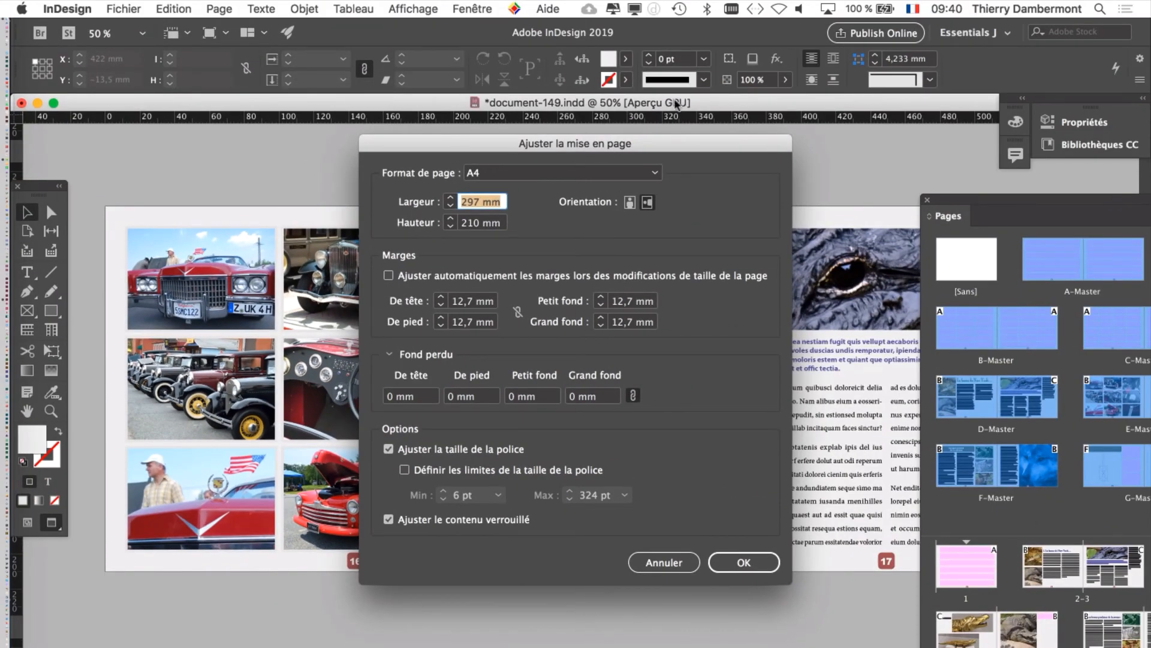
pyautogui.moveTo(513, 141); pyautogui.dragTo(620, 128)
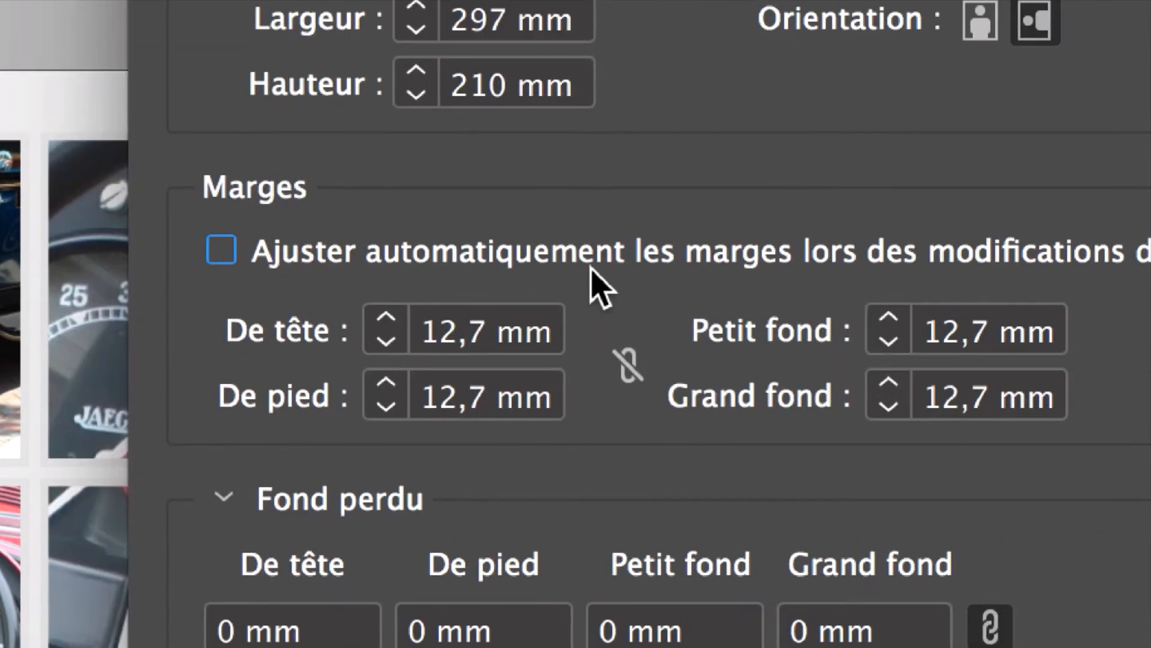
pyautogui.click(832, 267)
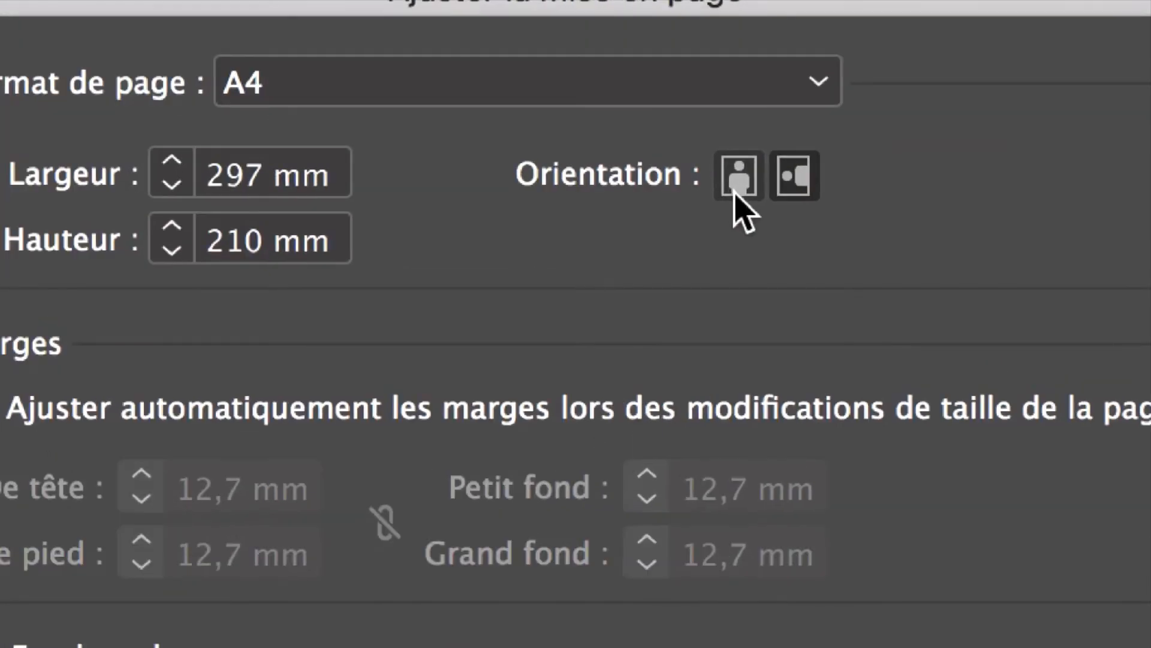
pyautogui.click(737, 180)
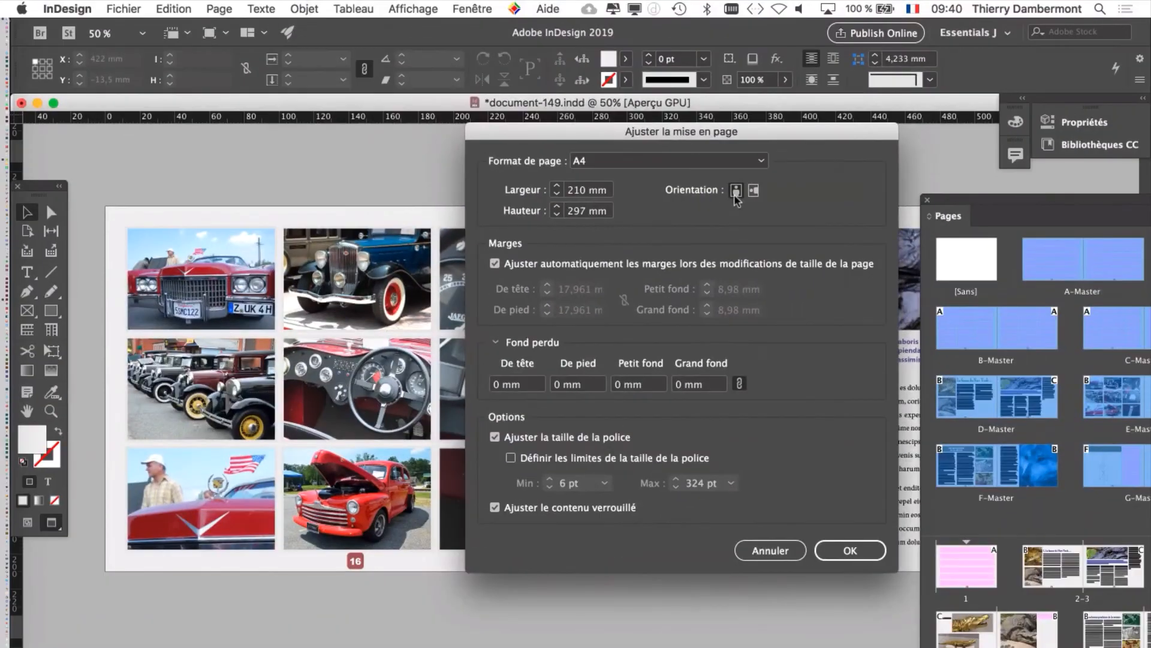
pyautogui.click(872, 557)
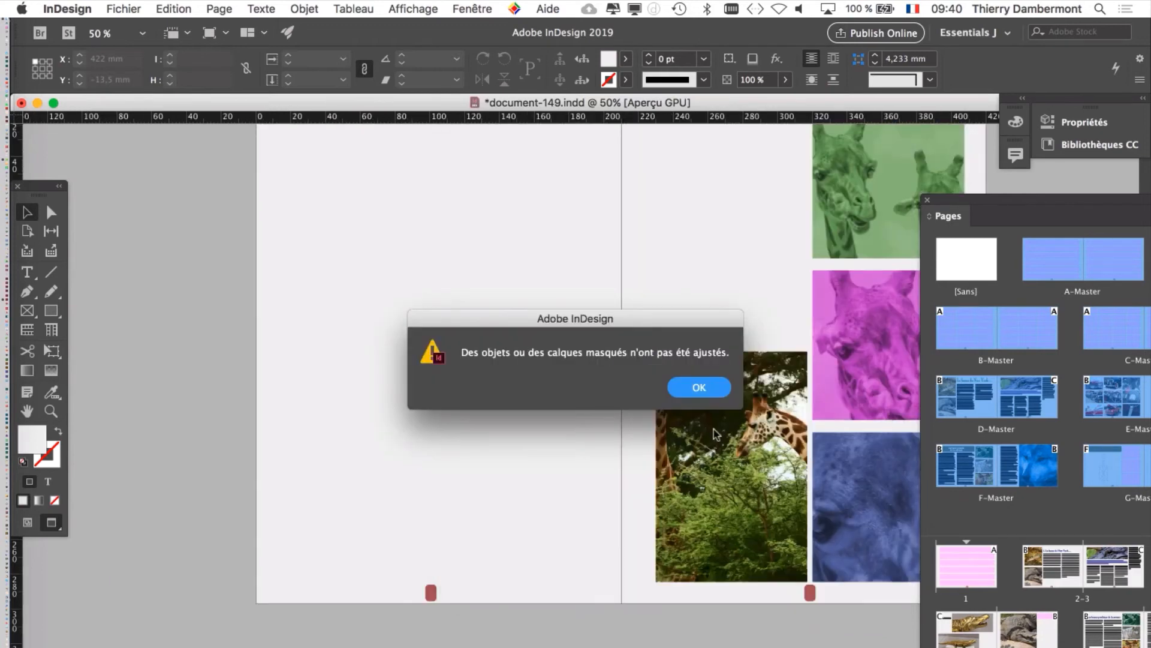
pyautogui.click(709, 390)
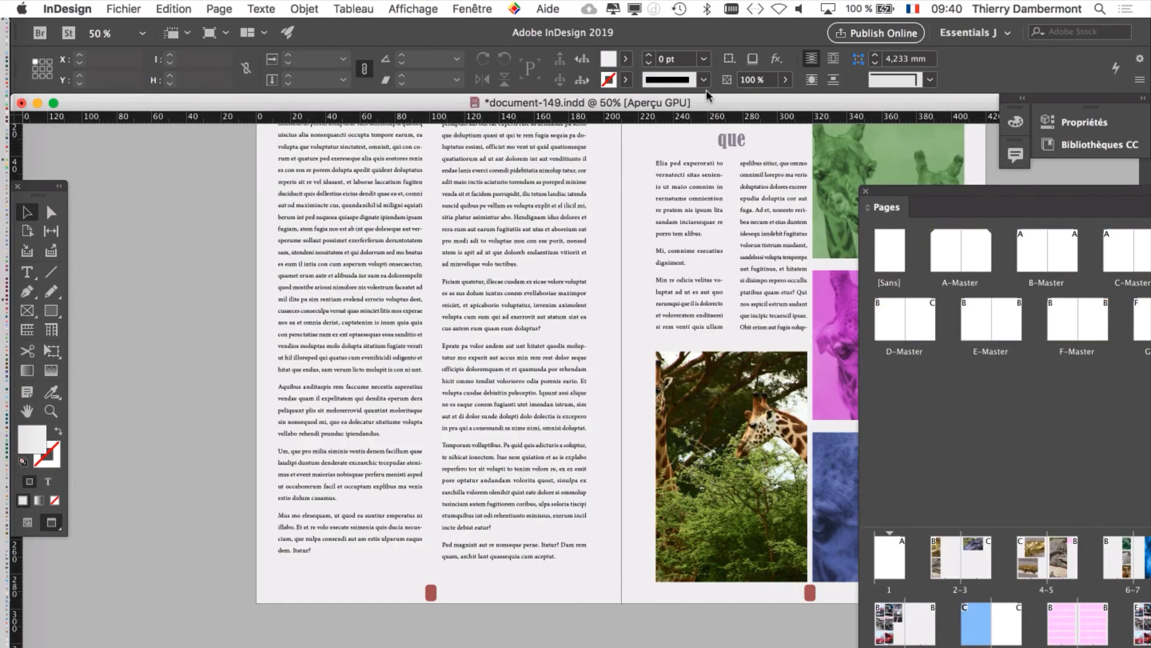
# Step: Move the Pages list clear of the spread and examine the text and giraffe pictures on pages 10–11 in portrait format
pyautogui.moveTo(706, 90); pyautogui.dragTo(744, 73)
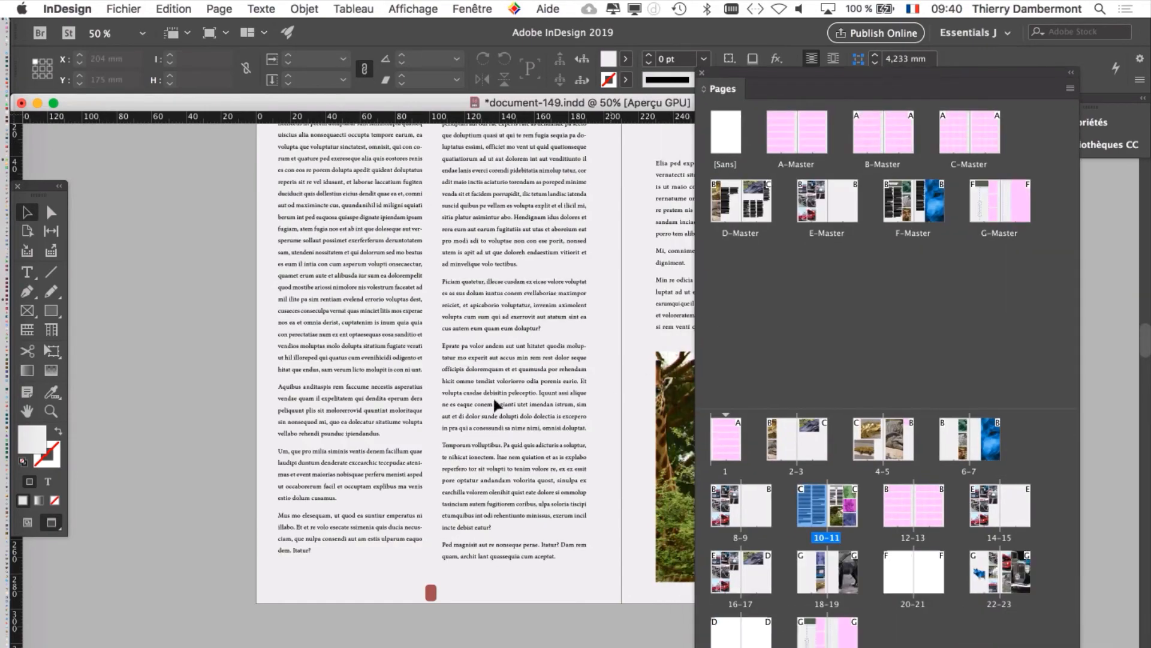
pyautogui.hscroll(7, 461, 334)
pyautogui.scroll(4, 460, 334)
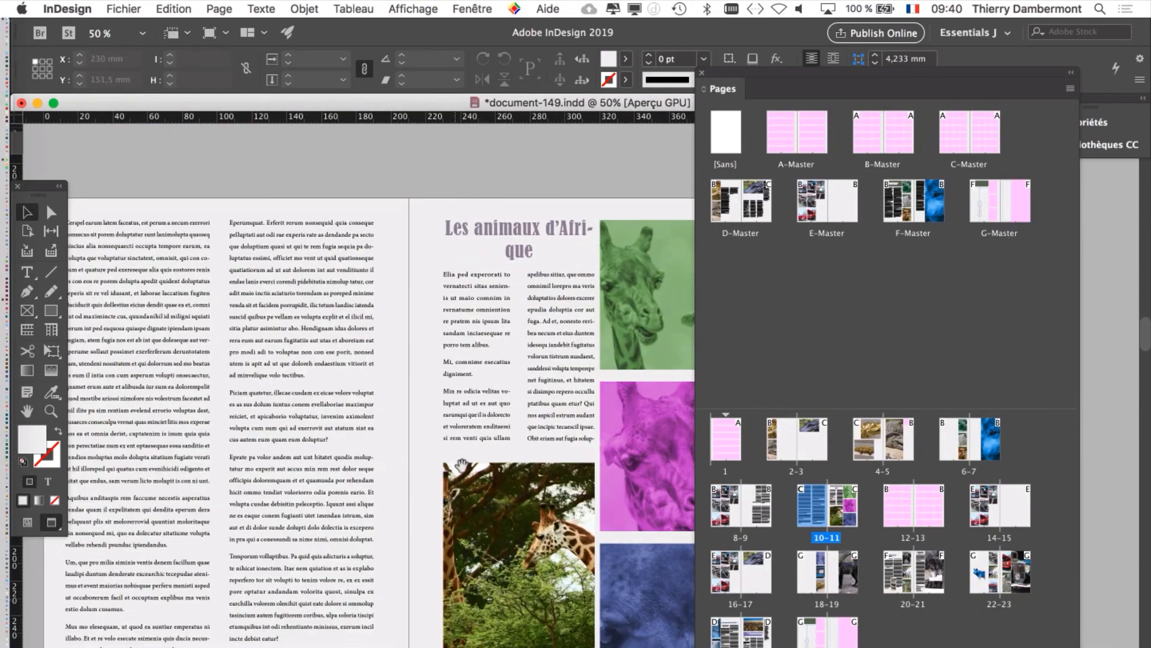
pyautogui.scroll(-2, 350, 432)
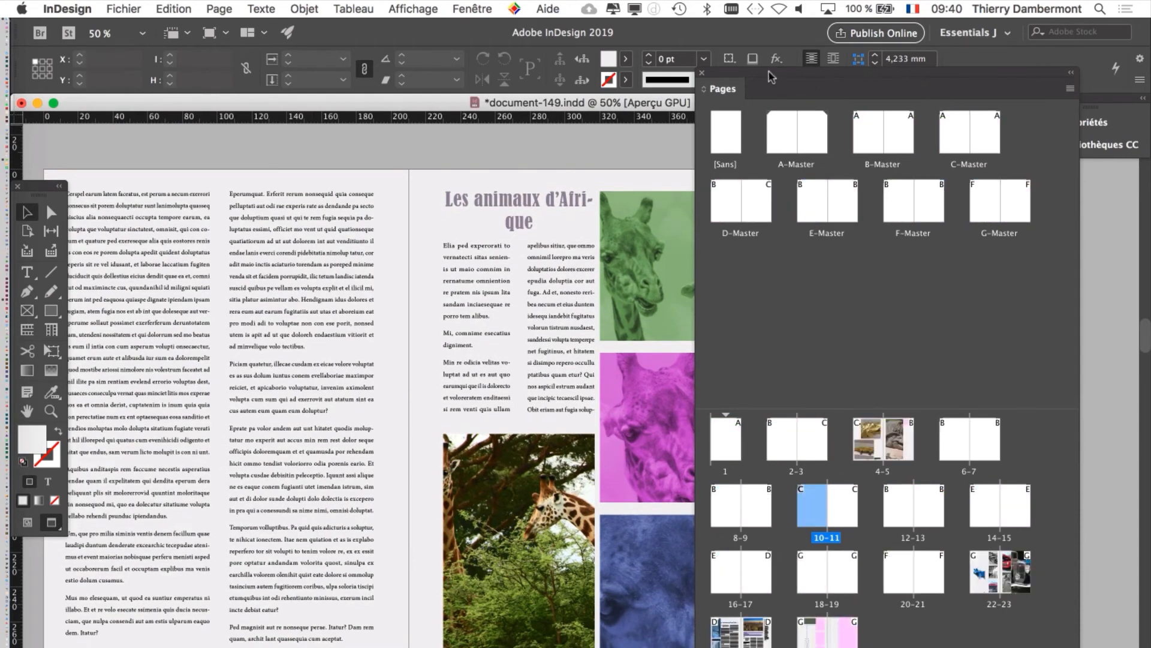
pyautogui.moveTo(768, 74); pyautogui.dragTo(865, 110)
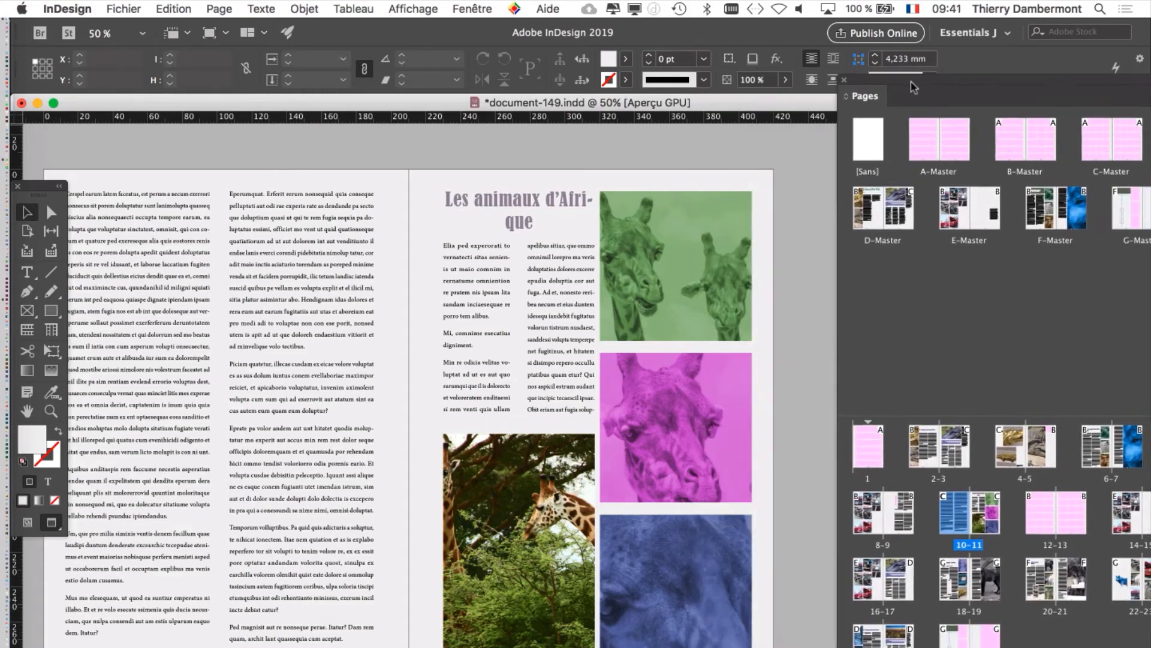
# Step: Examine how pictures and text adapted to the portrait format on the spreads from pages 12–13 to 20–21
pyautogui.scroll(-10, 633, 386)
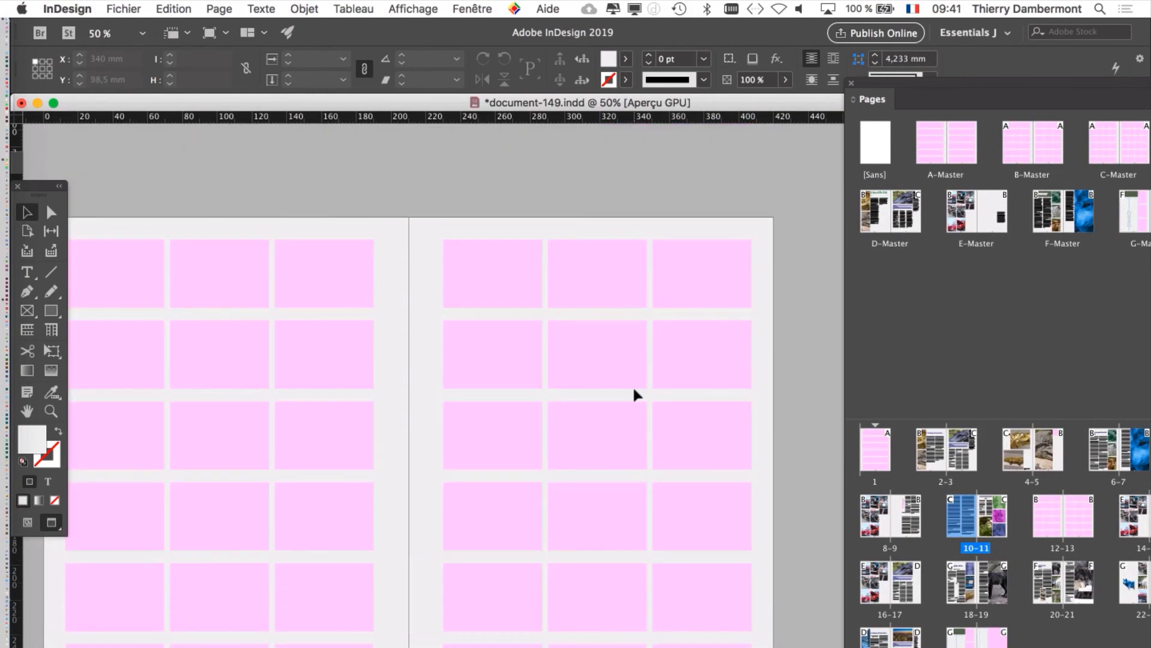
pyautogui.scroll(-15, 632, 390)
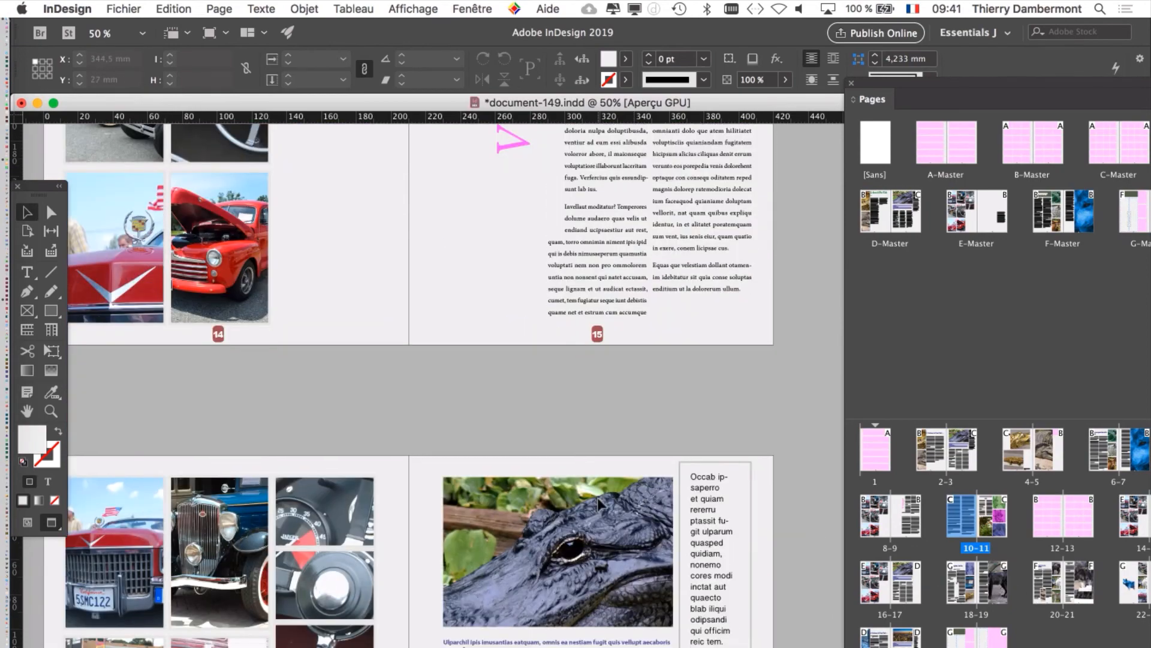
pyautogui.scroll(-5, 599, 501)
pyautogui.press('super+minus')
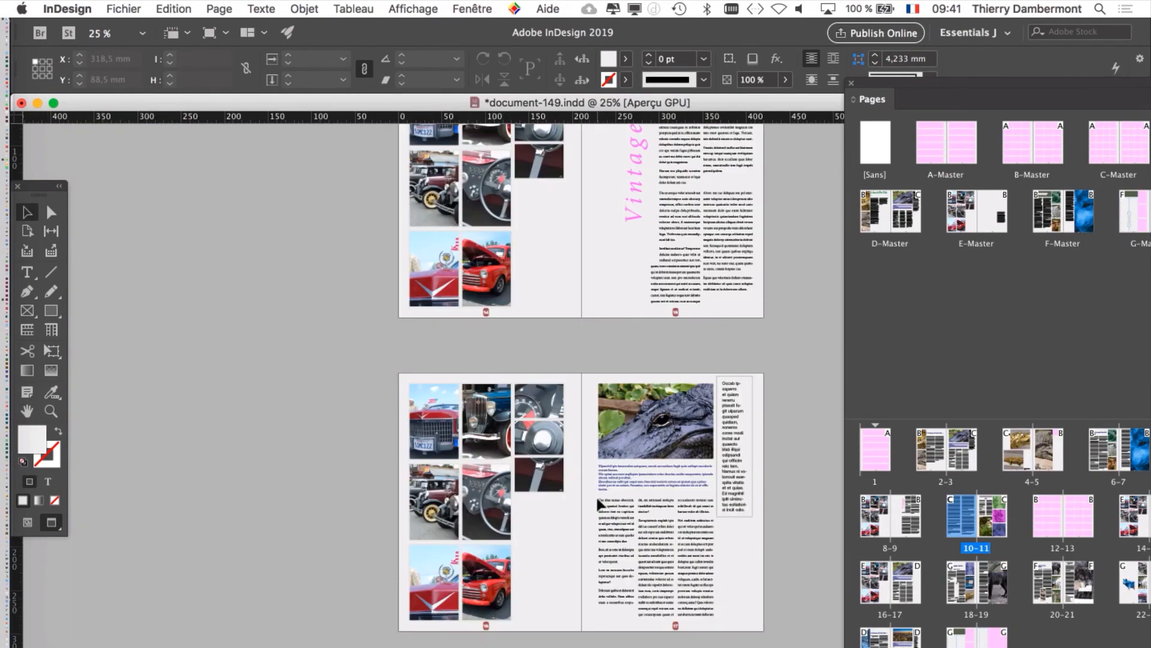
pyautogui.scroll(-5, 600, 498)
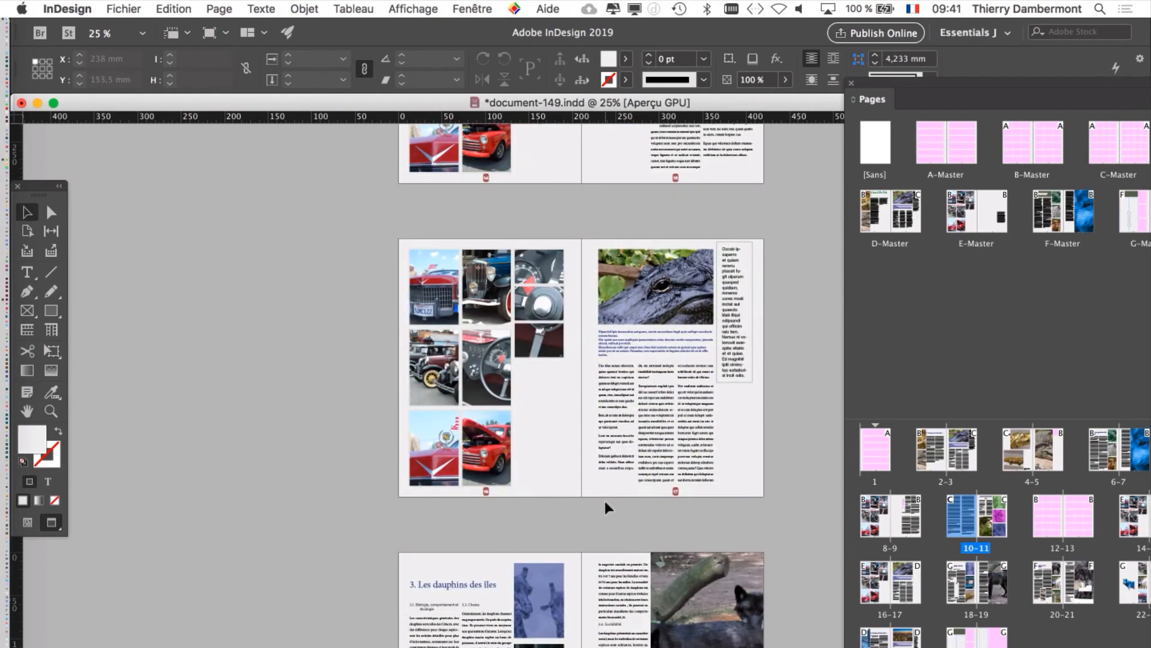
pyautogui.scroll(-6, 604, 506)
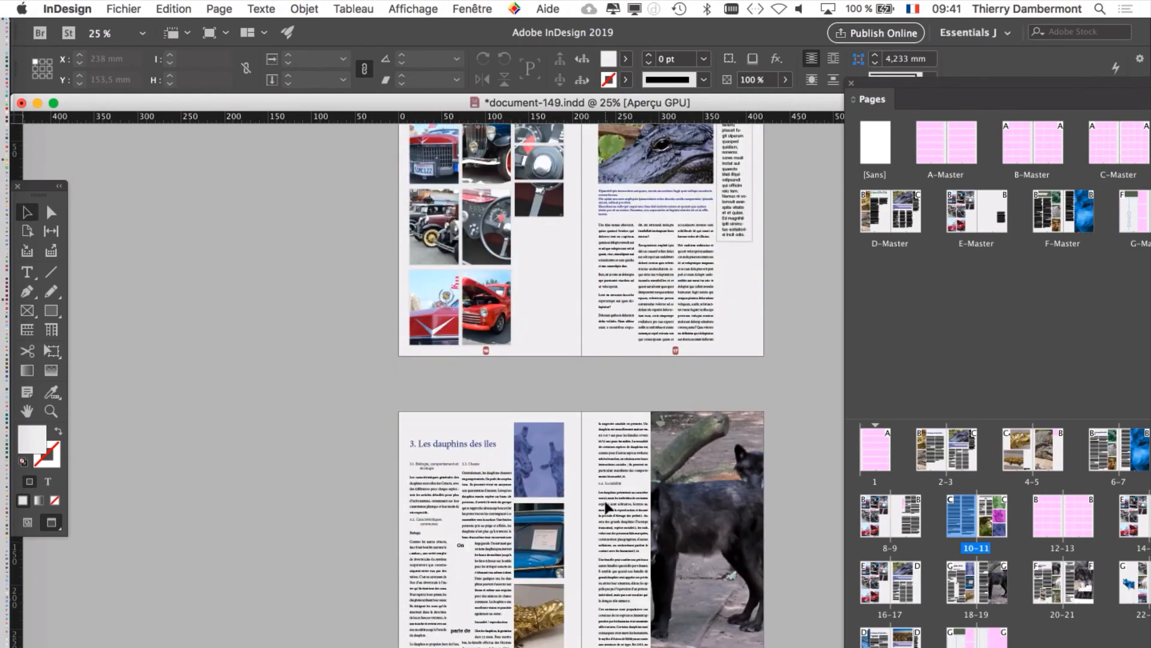
pyautogui.scroll(-2, 607, 504)
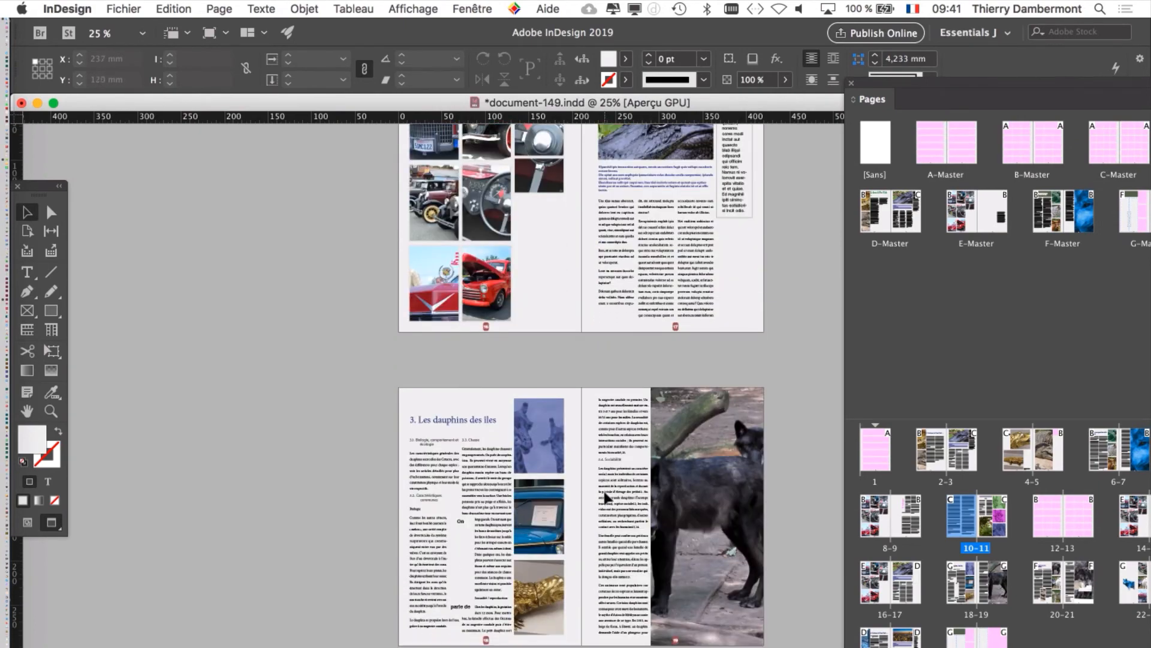
pyautogui.scroll(-2, 605, 496)
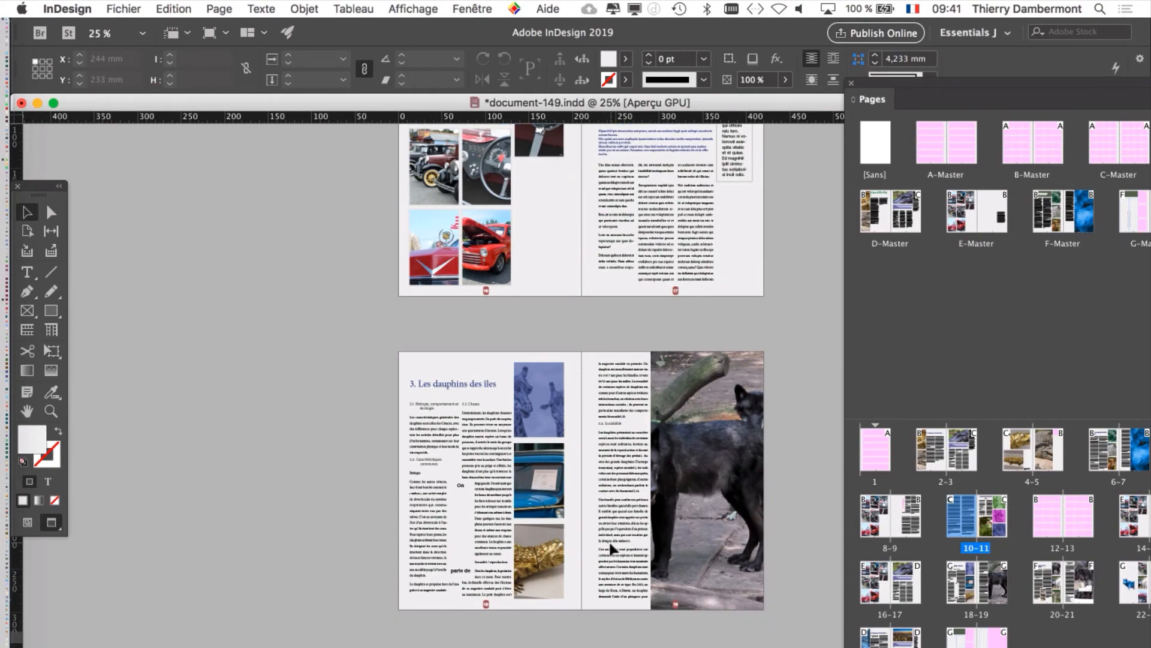
pyautogui.scroll(-6, 612, 549)
pyautogui.scroll(-5, 612, 548)
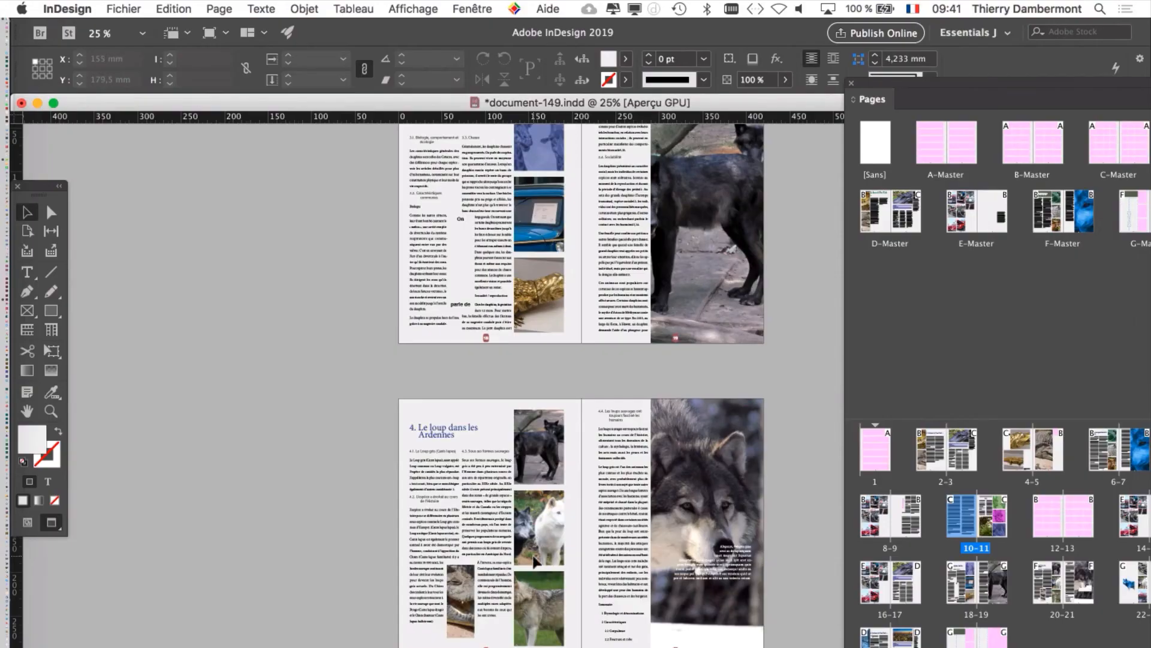
# Step: Inspect page 20's wolf article up close, including its columns, pictures and the text wrapping around the crocodile image
pyautogui.press('super+plus')
pyautogui.press('super+plus')
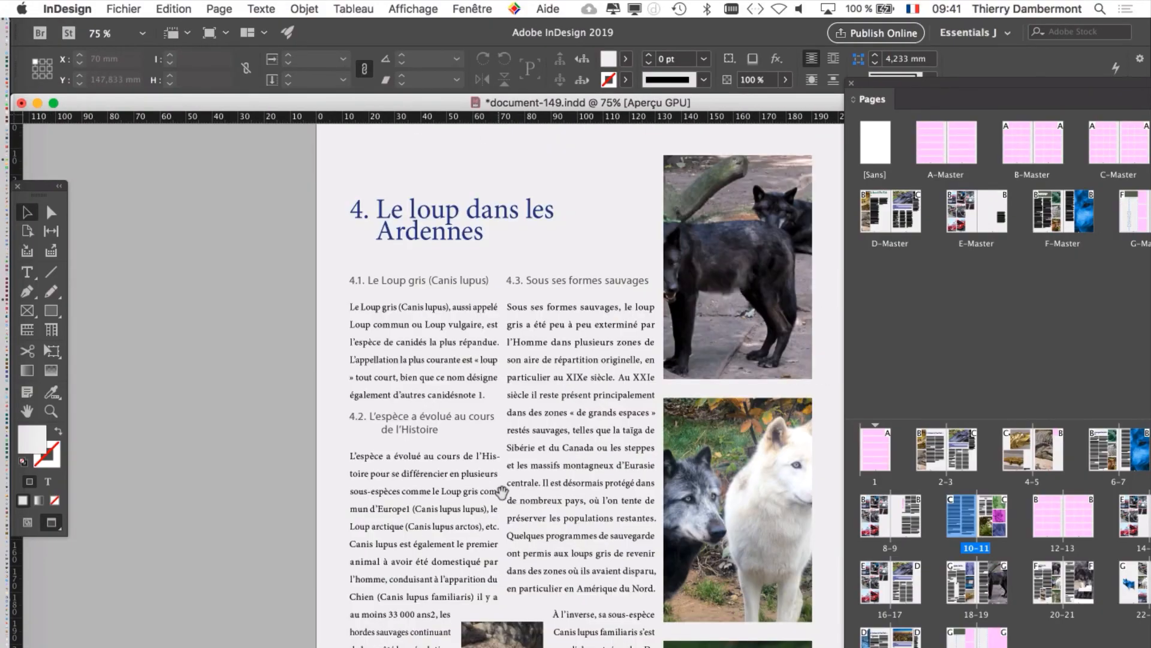
pyautogui.moveTo(504, 493); pyautogui.dragTo(321, 343)
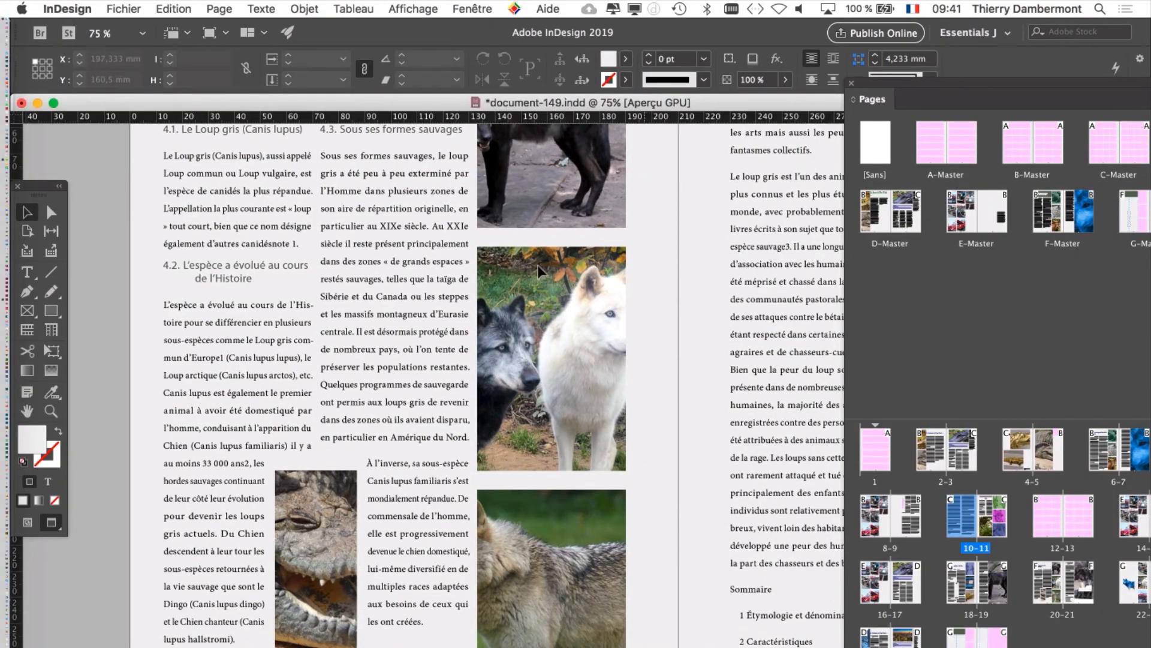
# Step: Move the tool palette to the outer edge of page 20 and display the document's layer list
pyautogui.moveTo(39, 195); pyautogui.dragTo(403, 189)
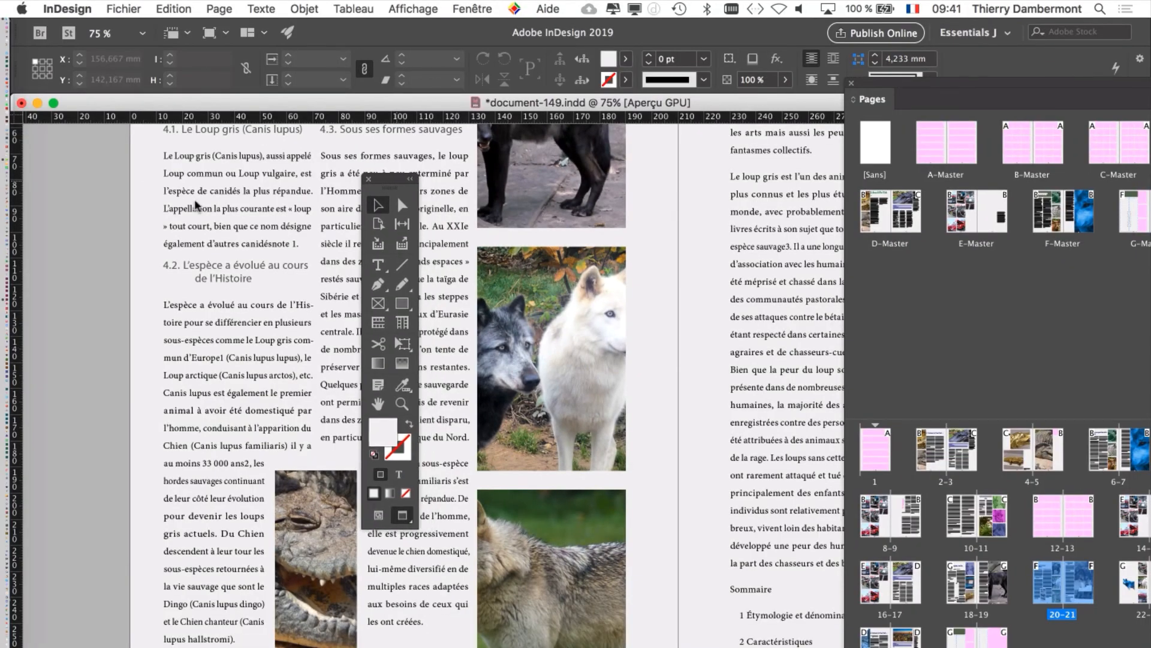
pyautogui.moveTo(401, 195); pyautogui.dragTo(96, 193)
pyautogui.click(474, 7)
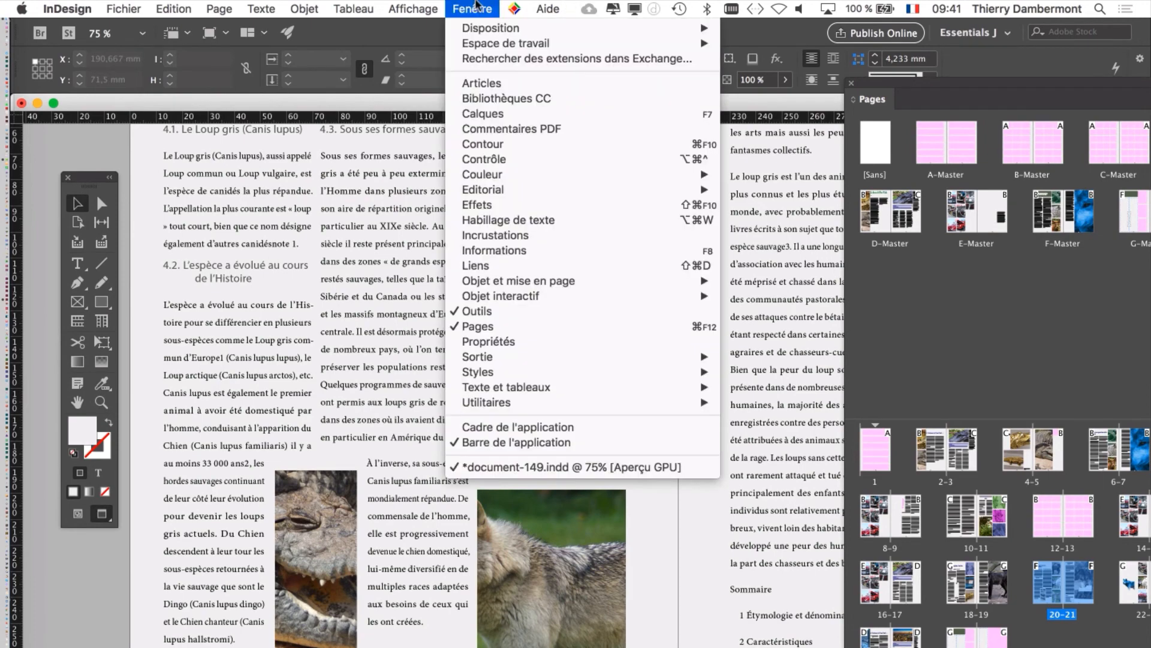
pyautogui.click(705, 161)
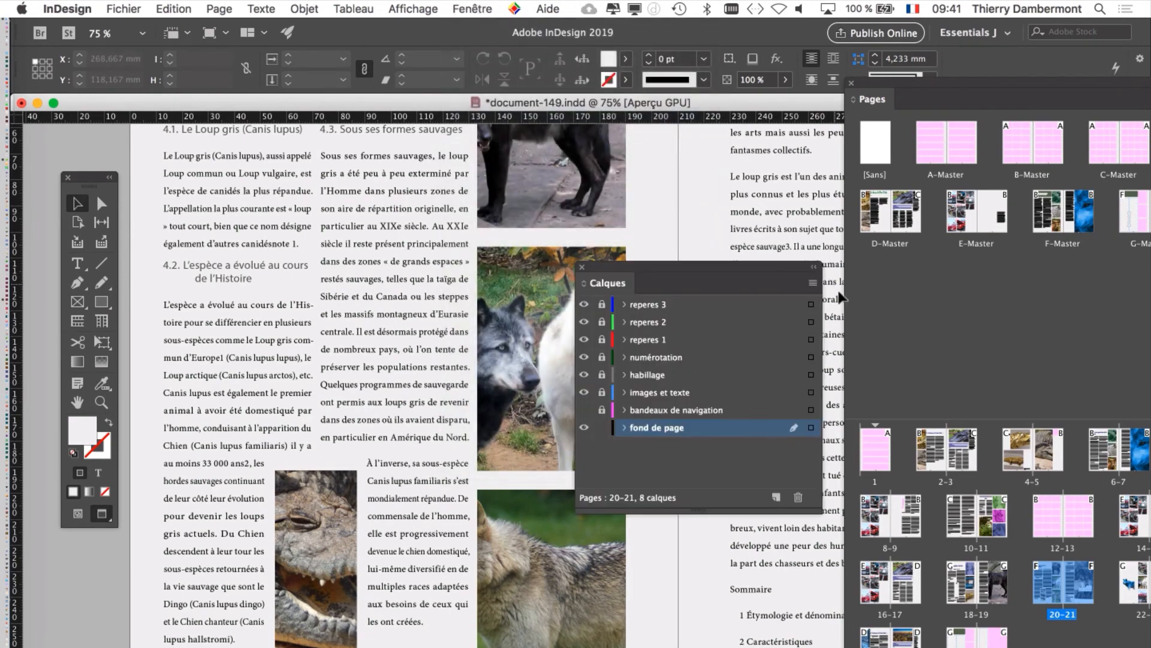
# Step: Unlock the "images et texte" layer and slide the two-wolf picture horizontally within its frame on page 20, to an X offset of about -60.2 mm
pyautogui.moveTo(695, 270); pyautogui.dragTo(800, 177)
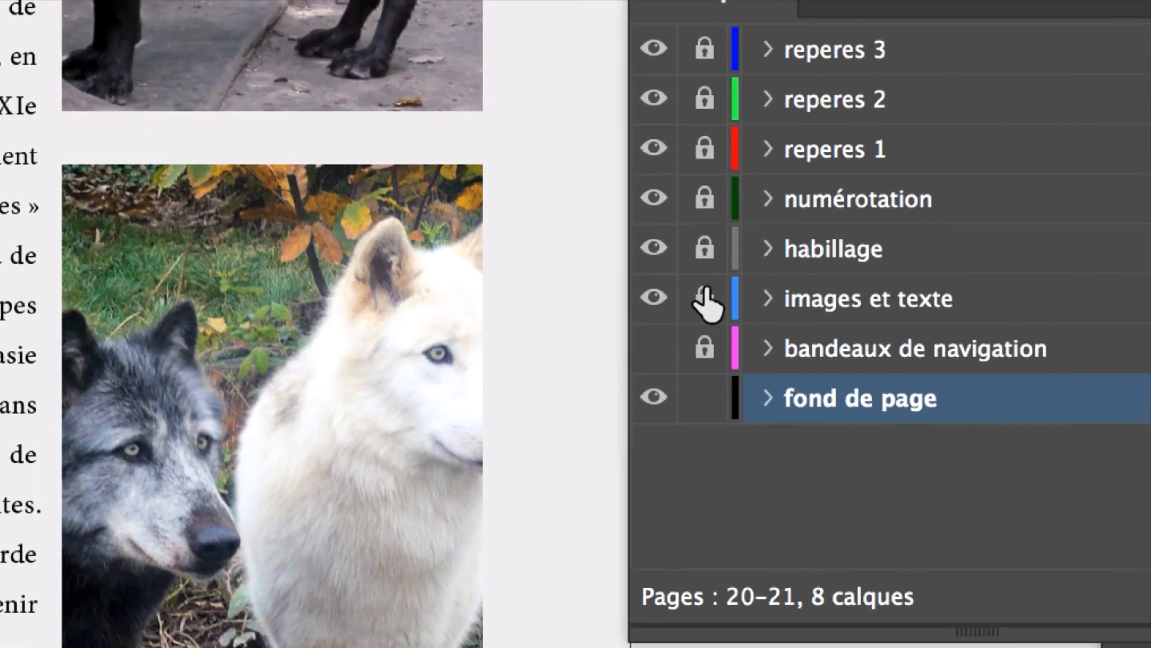
pyautogui.click(704, 294)
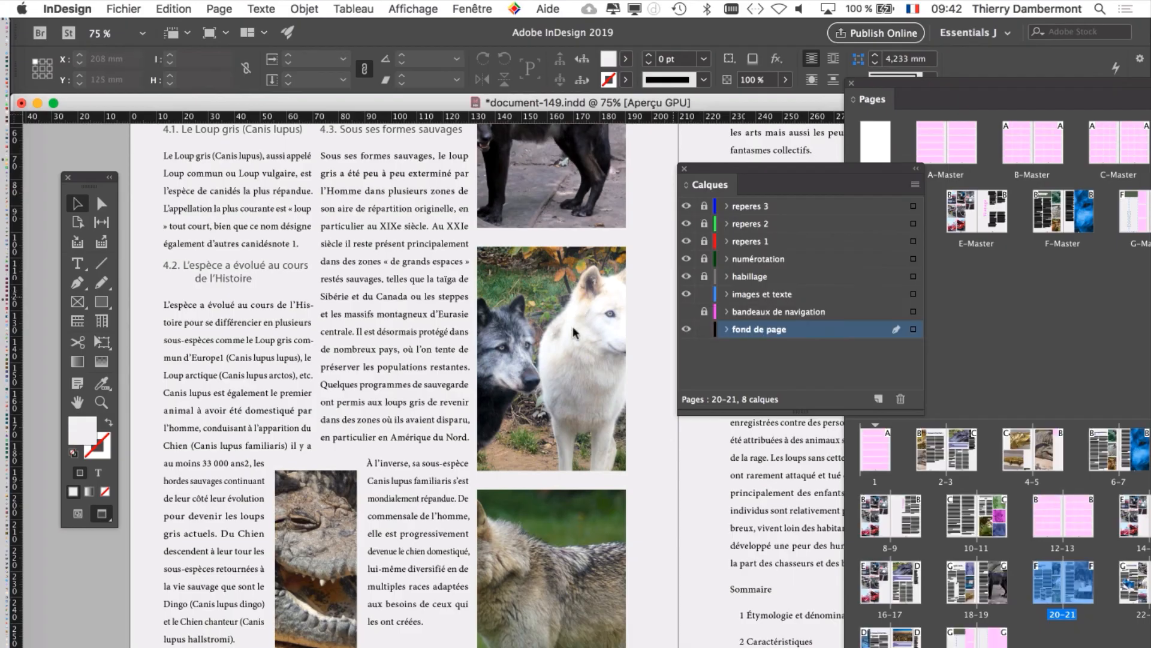
pyautogui.click(572, 325)
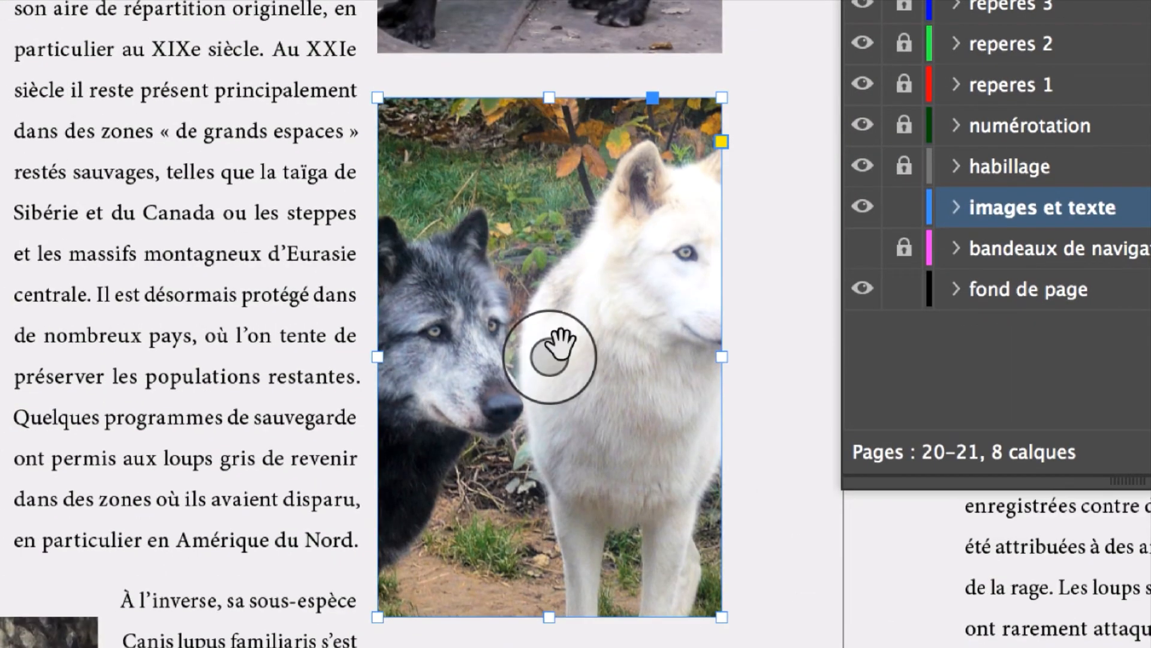
pyautogui.click(551, 355)
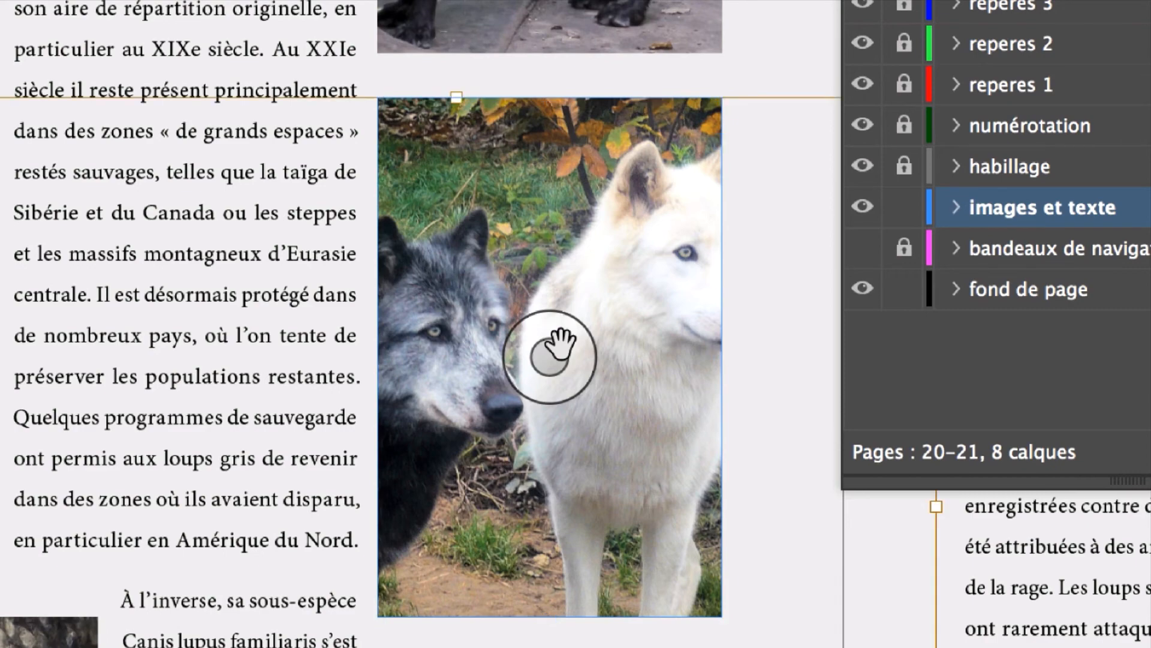
pyautogui.moveTo(551, 356); pyautogui.dragTo(671, 351)
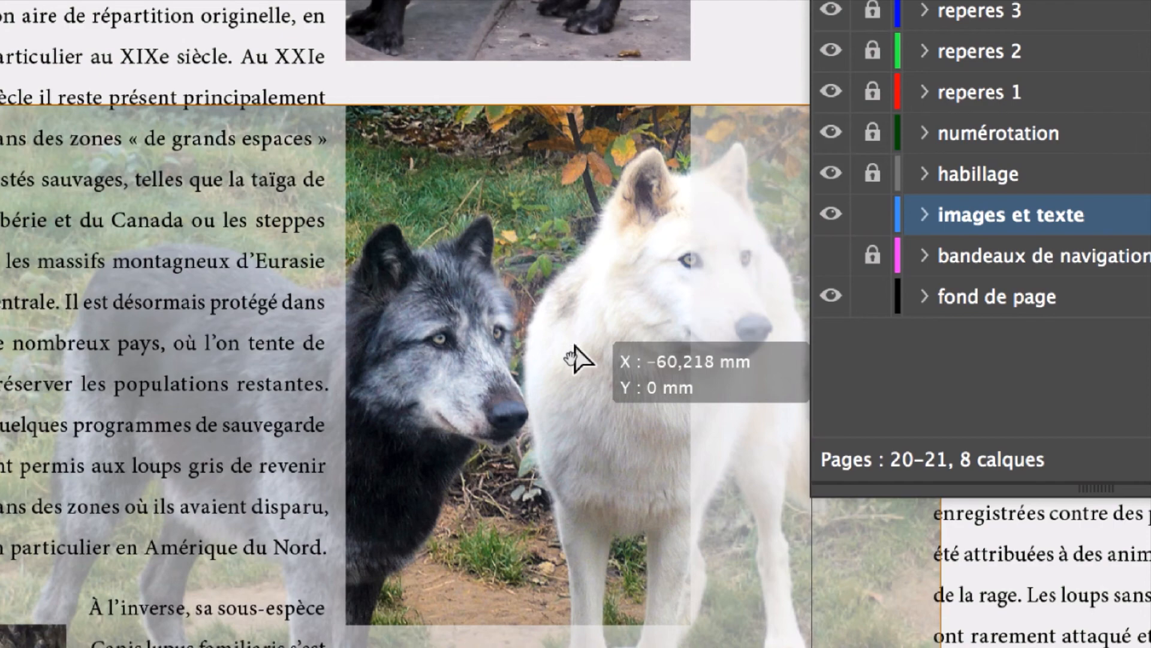
pyautogui.moveTo(575, 346); pyautogui.dragTo(575, 345)
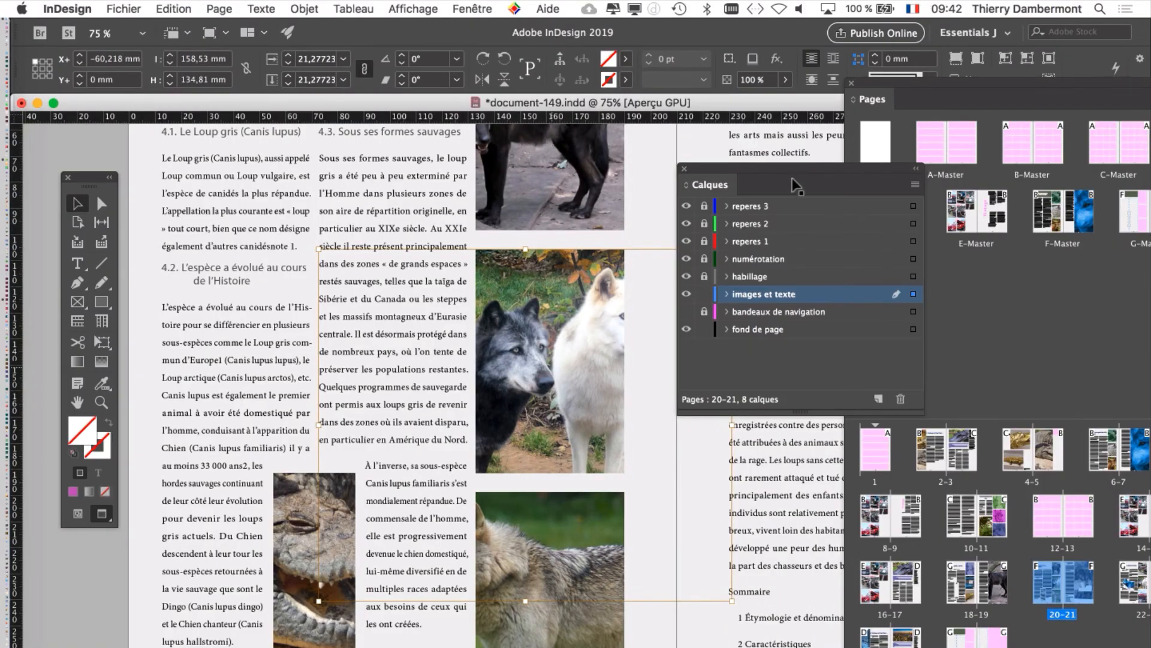
# Step: Scale the two-wolf picture to about 16.25% proportionally and recentre it within its frame so both wolves fit
pyautogui.hscroll(4, 792, 178)
pyautogui.moveTo(700, 168); pyautogui.dragTo(799, 169)
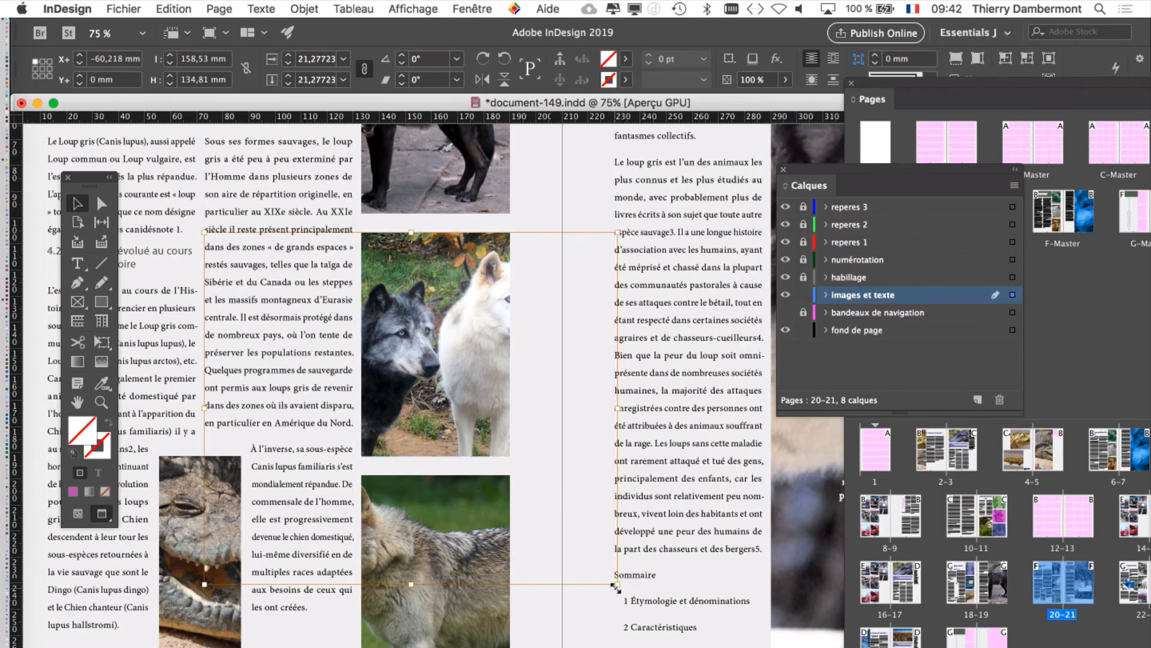
pyautogui.moveTo(618, 585); pyautogui.dragTo(519, 501)
pyautogui.moveTo(434, 310); pyautogui.dragTo(467, 297)
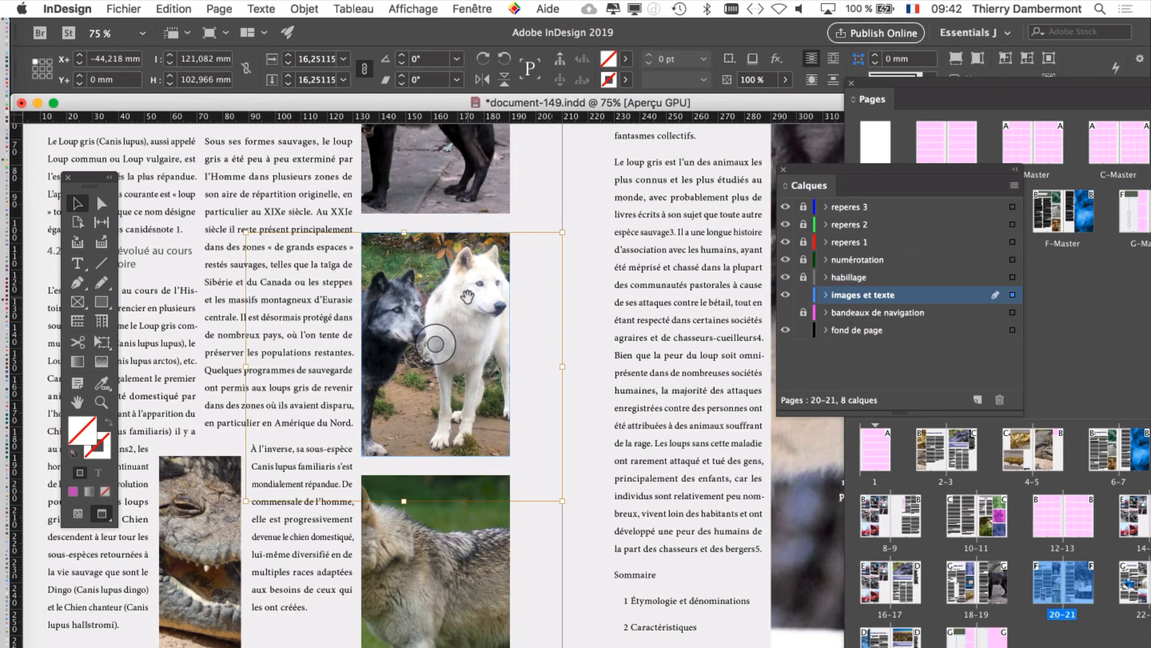
pyautogui.scroll(3, 447, 339)
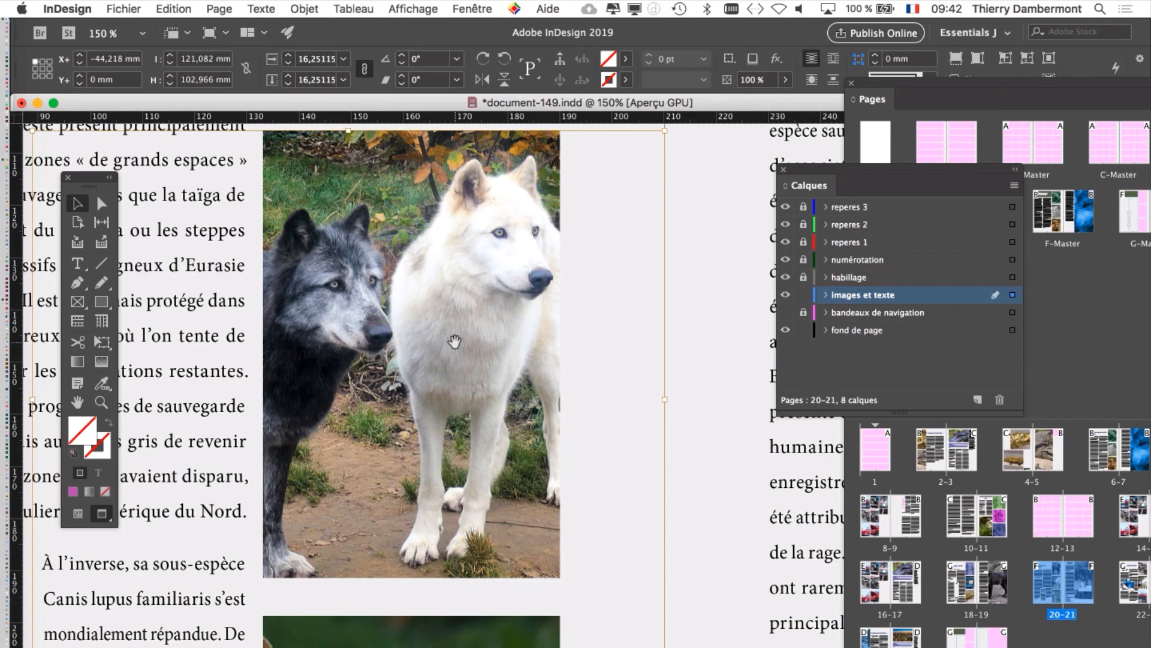
# Step: Reposition the pale wolf picture inside the lowest frame on page 20 to bring its whole head into view, and deselect it
pyautogui.scroll(-2, 455, 341)
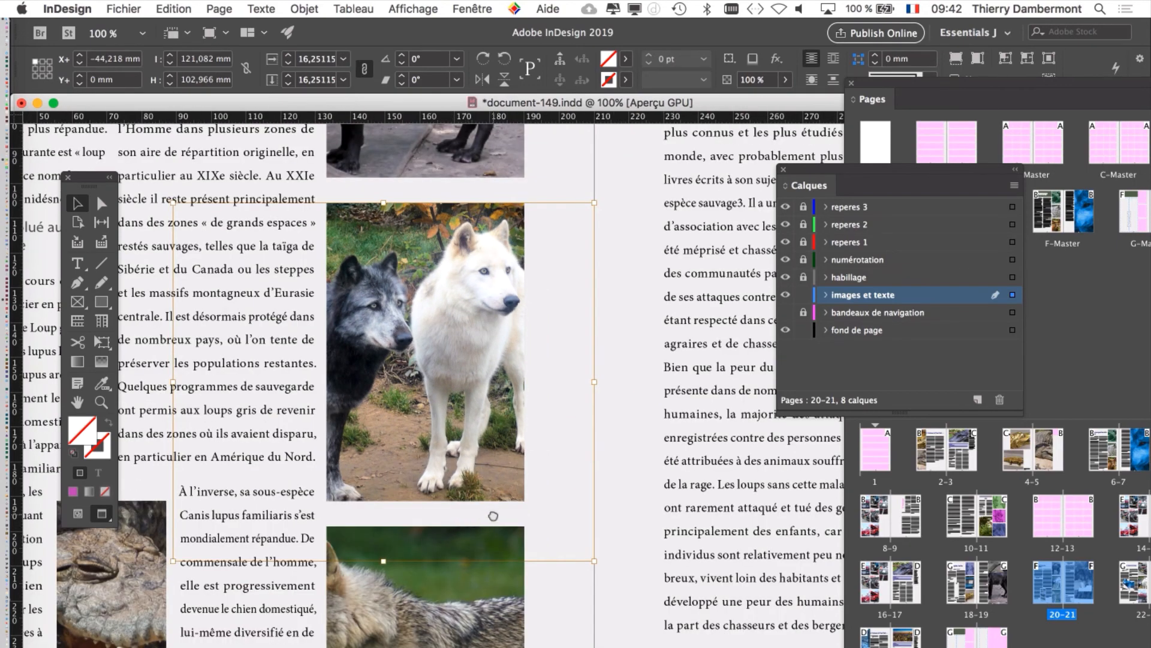
pyautogui.scroll(-5, 493, 515)
pyautogui.click(435, 354)
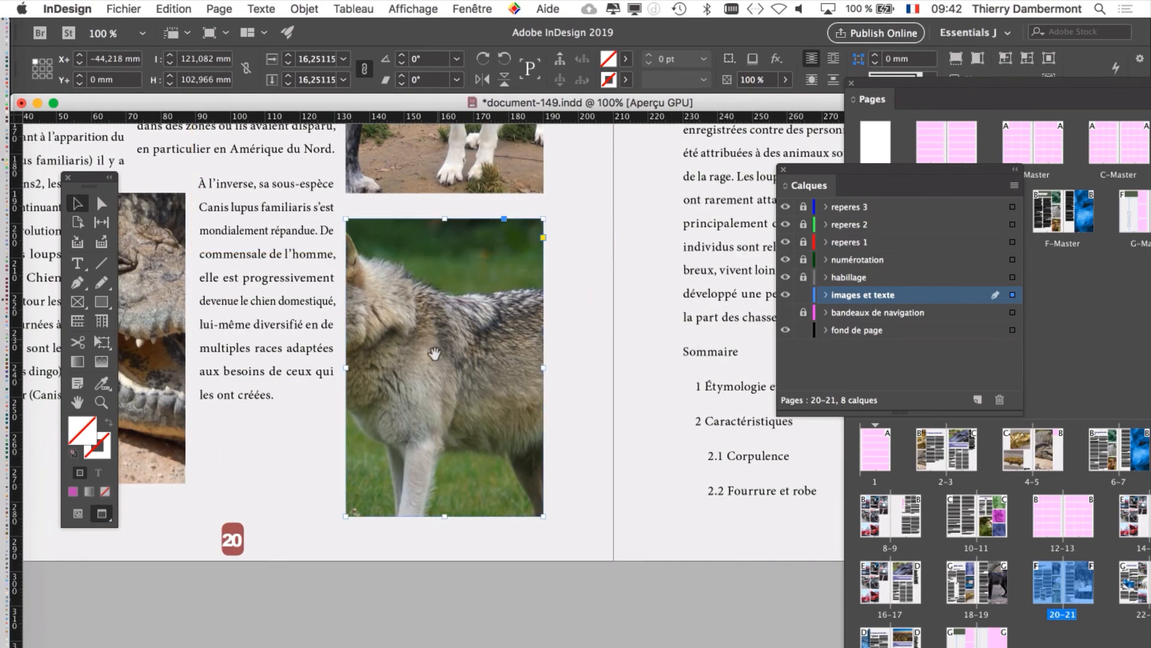
pyautogui.moveTo(439, 354); pyautogui.dragTo(487, 372)
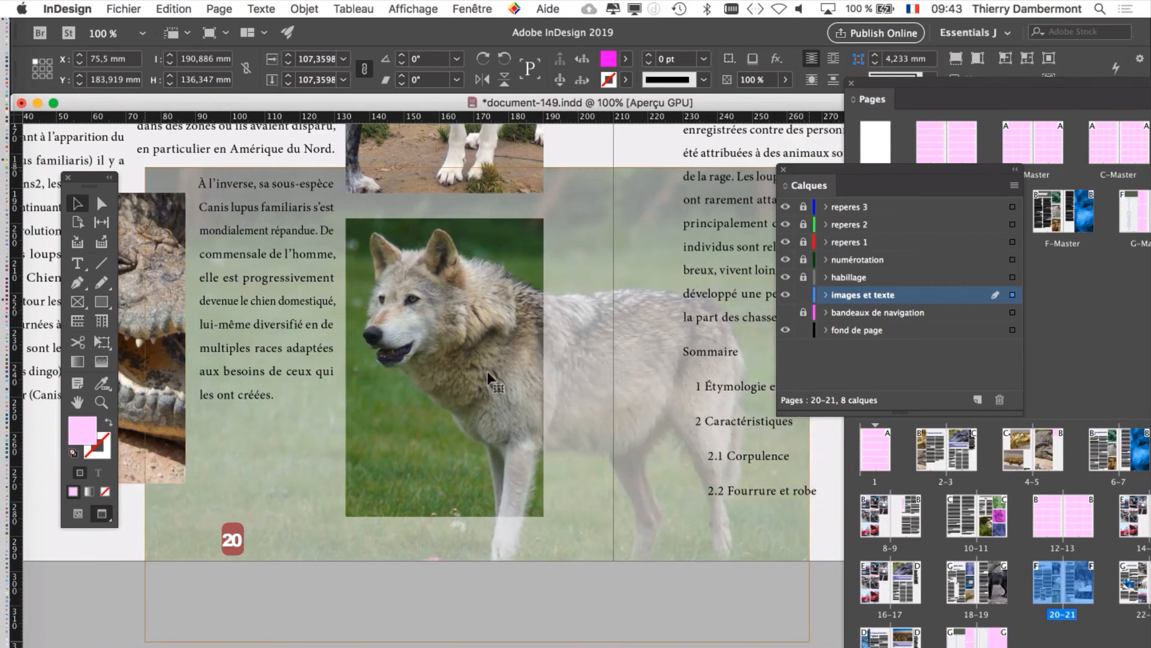
pyautogui.press('super+minus')
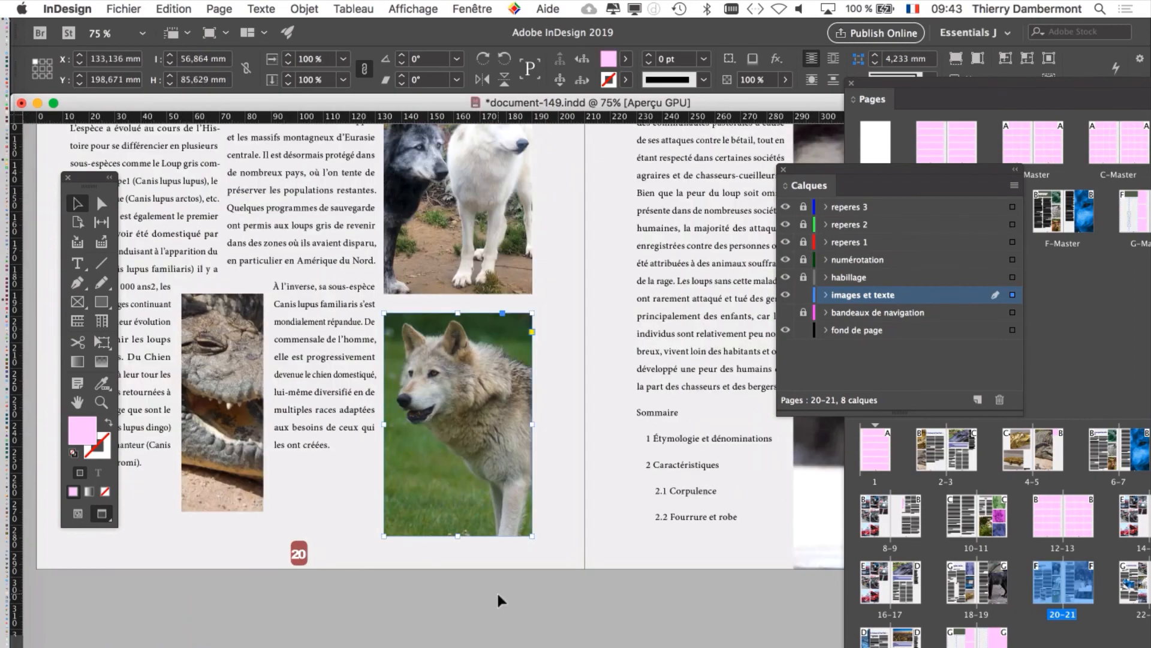
pyautogui.click(503, 641)
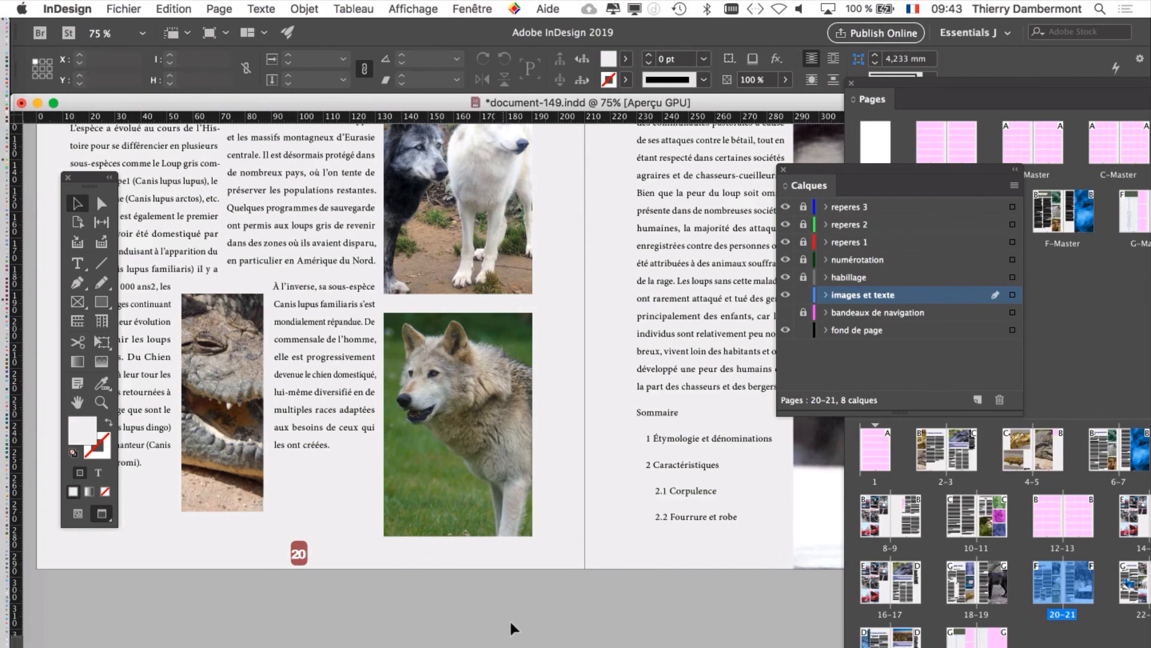
# Step: Save a copy of the document as document-150.indd in the Dossier document-148 folder
pyautogui.click(123, 9)
pyautogui.click(168, 129)
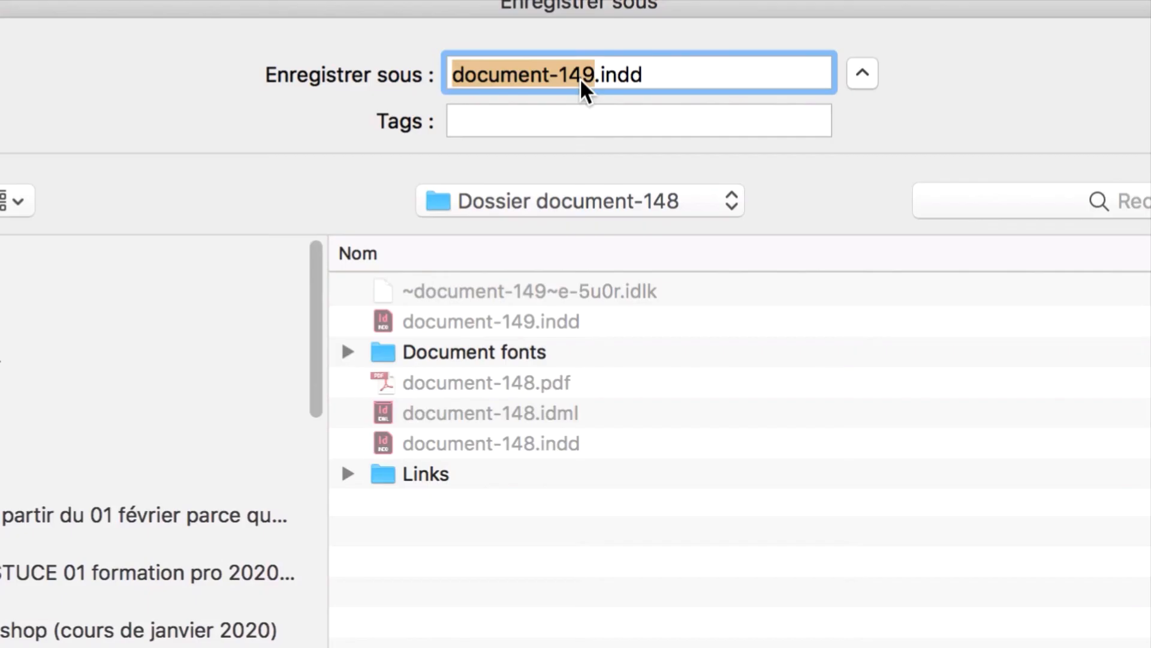
pyautogui.click(584, 79)
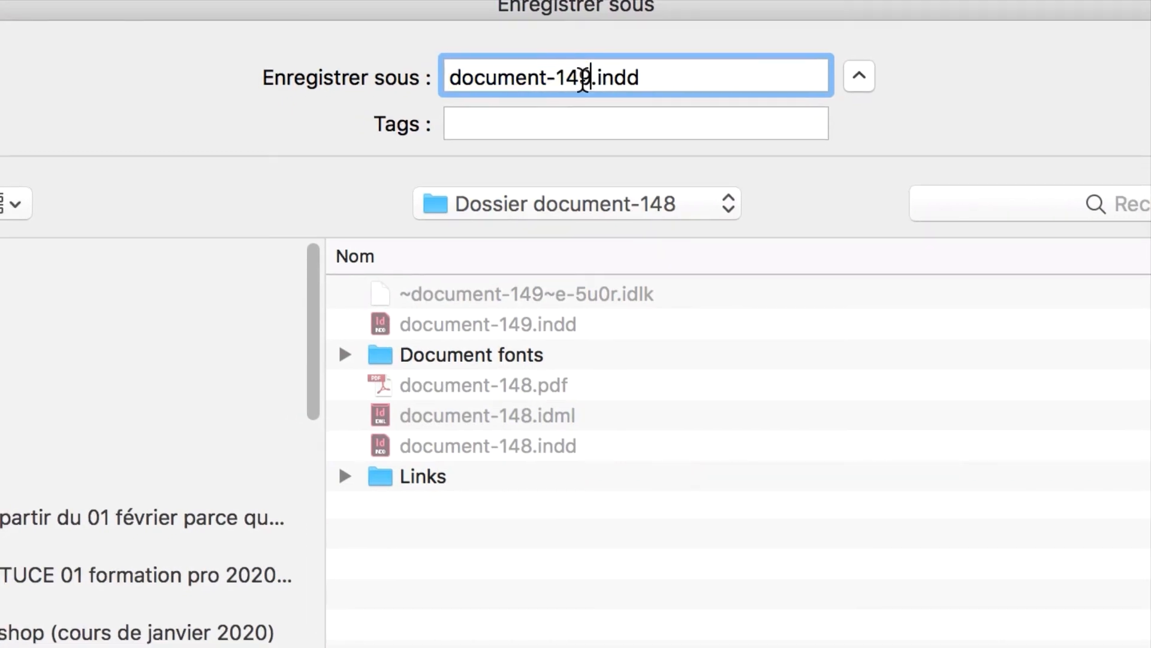
pyautogui.press('BackSpace')
pyautogui.press('BackSpace')
pyautogui.write('50')
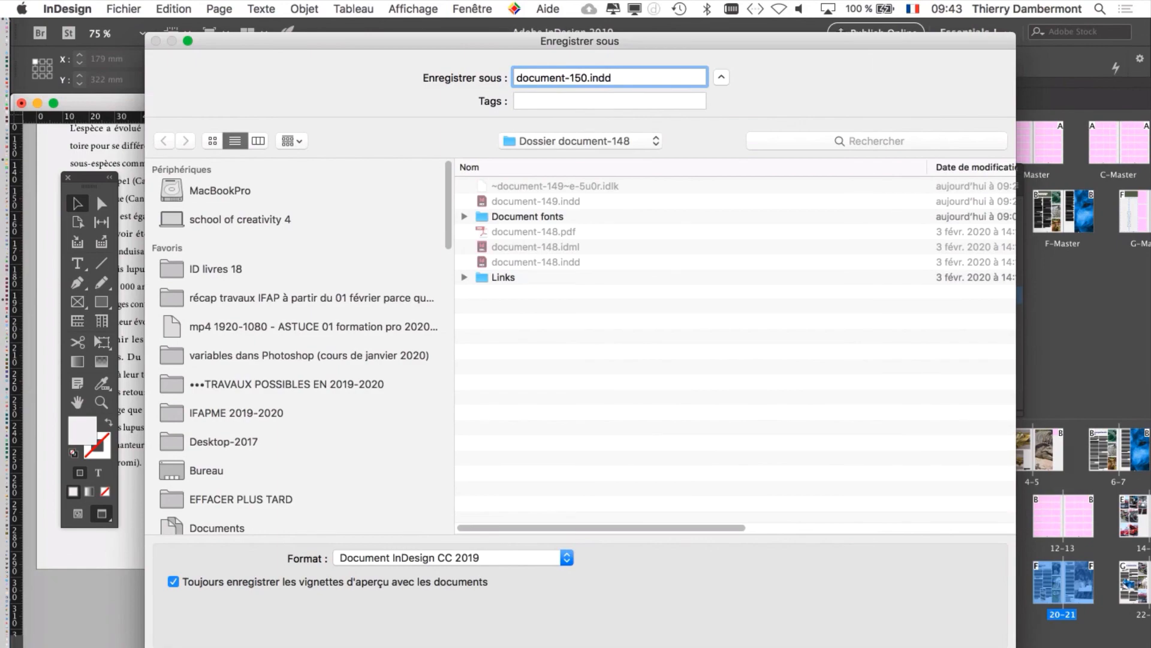
pyautogui.press('Return')
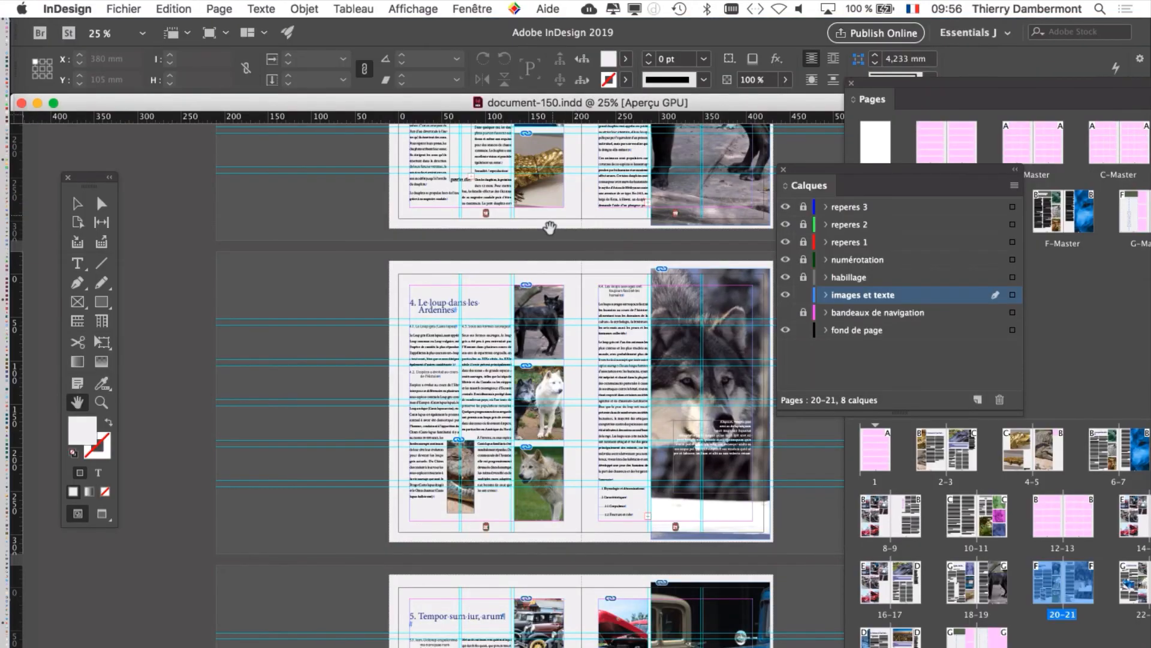
# Step: Shift the document window to reveal the whole spread 20–21 and display it in preview mode without guides
pyautogui.moveTo(450, 407); pyautogui.dragTo(299, 404)
pyautogui.moveTo(757, 110); pyautogui.dragTo(624, 115)
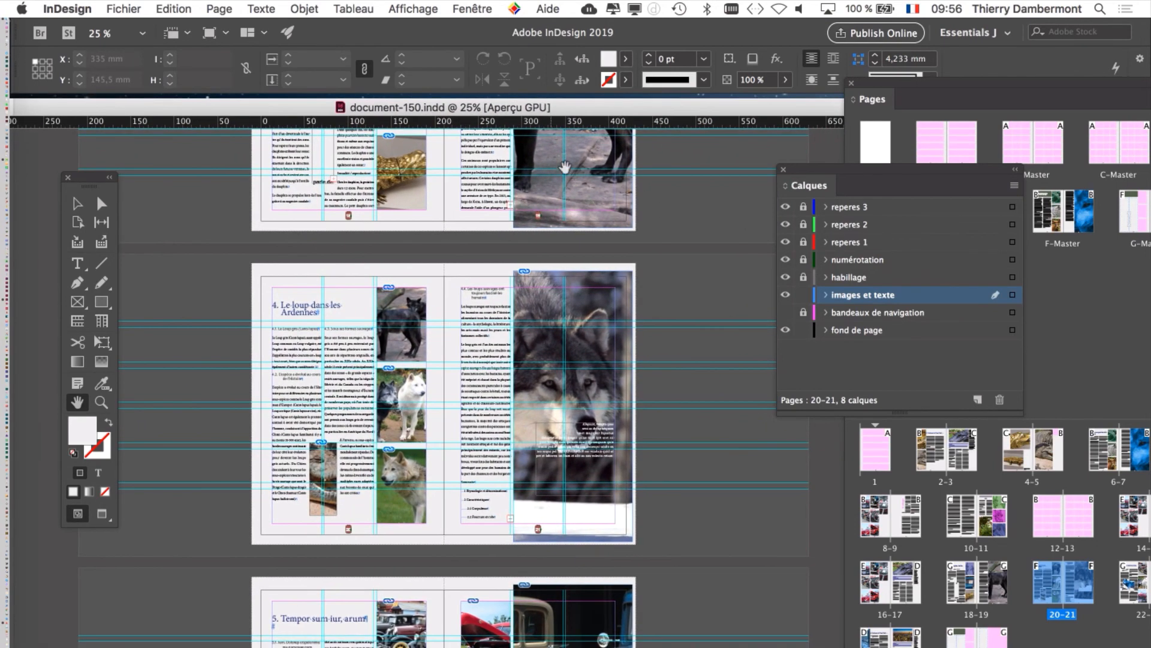
pyautogui.click(103, 517)
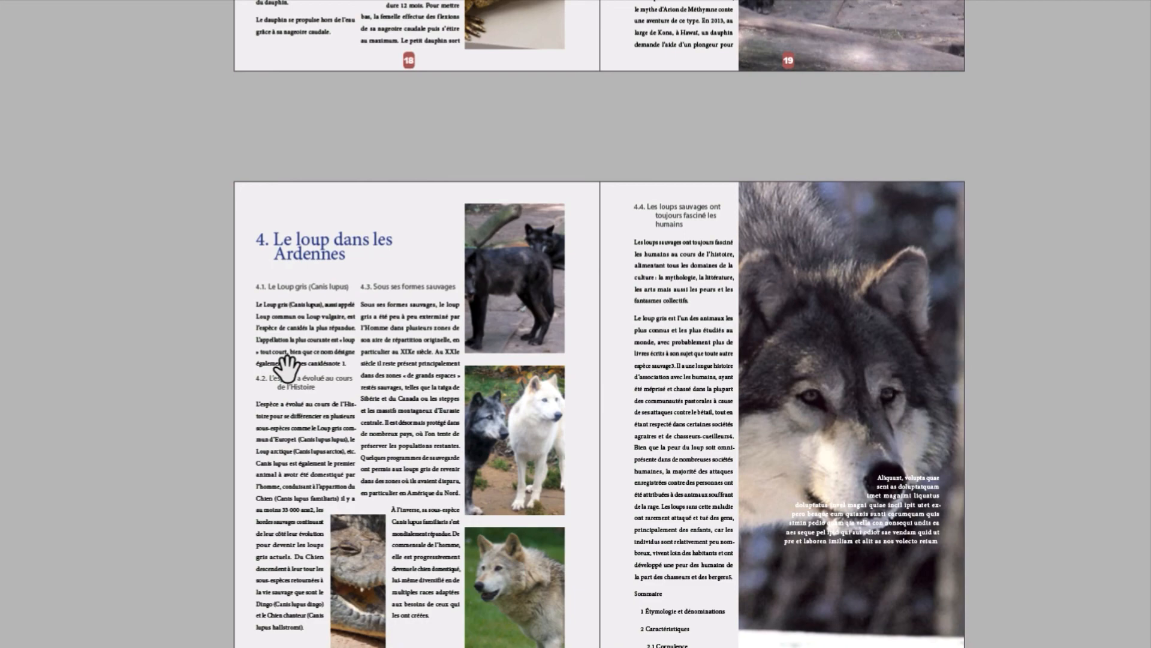
pyautogui.scroll(-1, 287, 369)
pyautogui.scroll(-1, 288, 378)
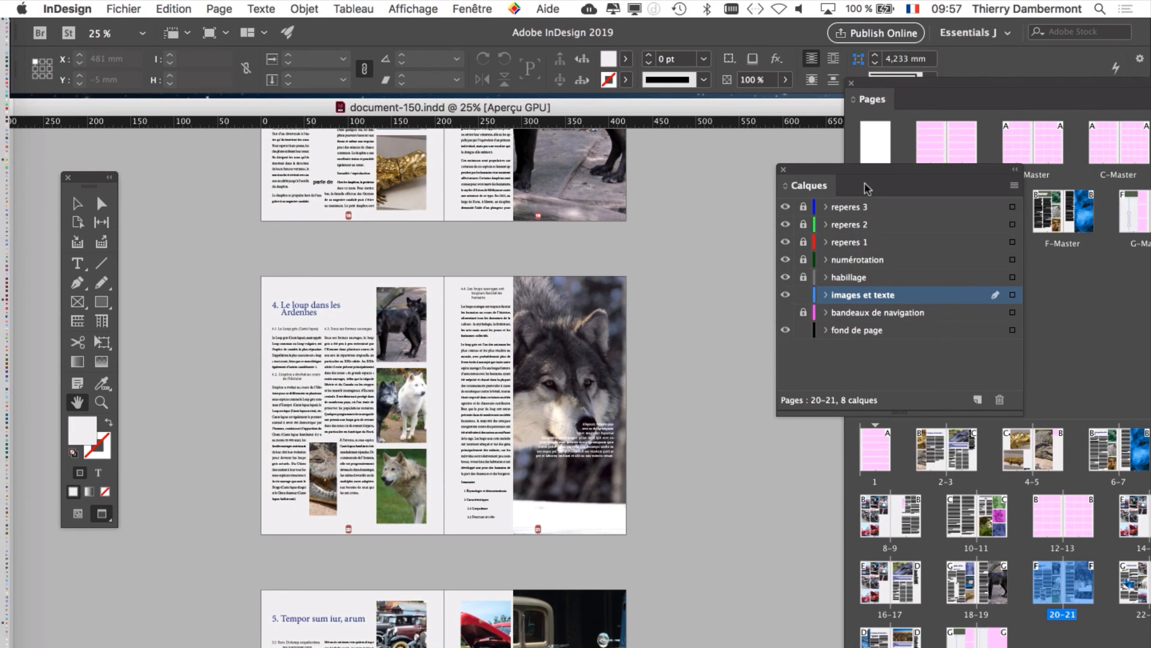
# Step: Rearrange the layer list and the Pages list to expose all master thumbnails, and select masters A to G
pyautogui.moveTo(865, 187); pyautogui.dragTo(173, 586)
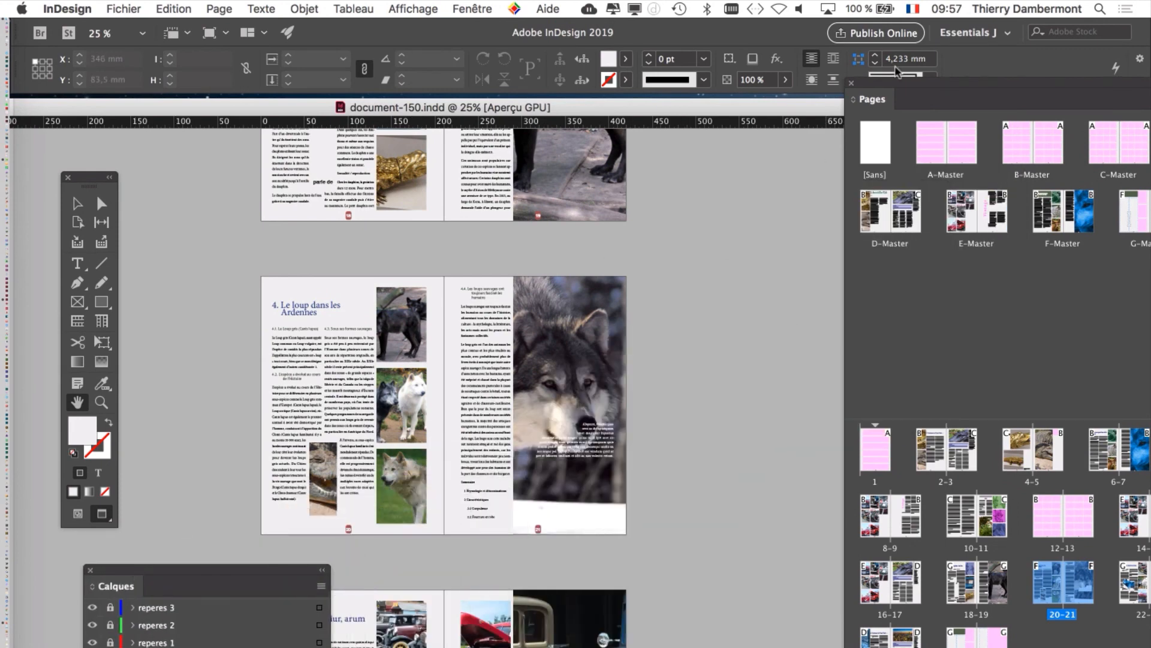
pyautogui.moveTo(896, 71); pyautogui.dragTo(748, 30)
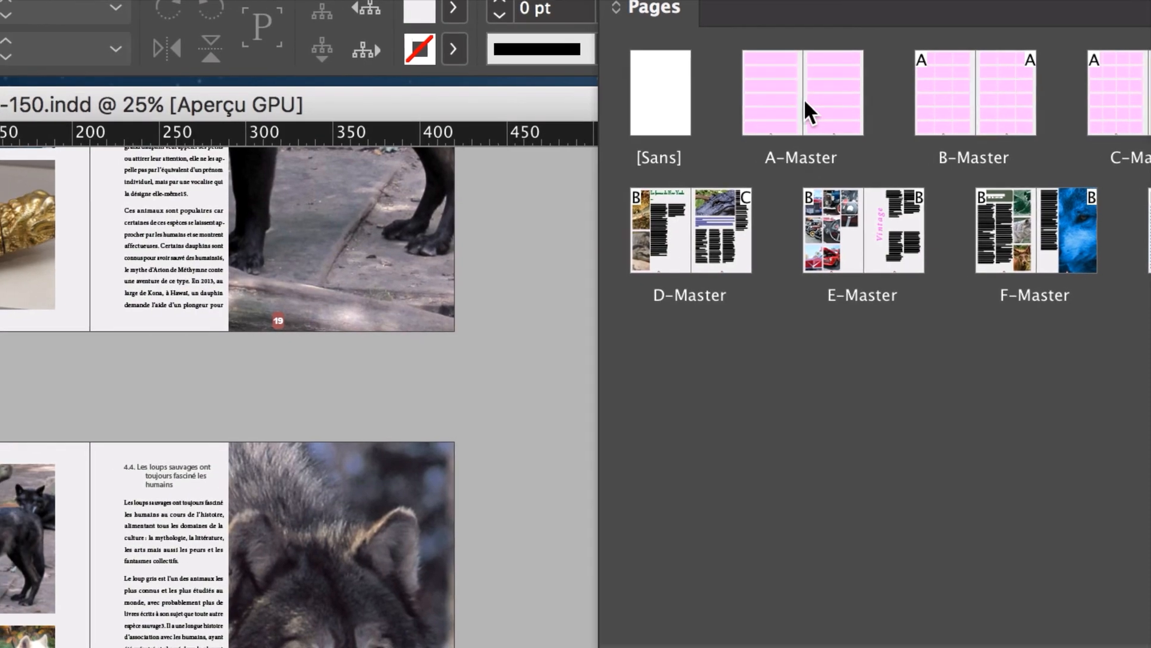
pyautogui.click(797, 105)
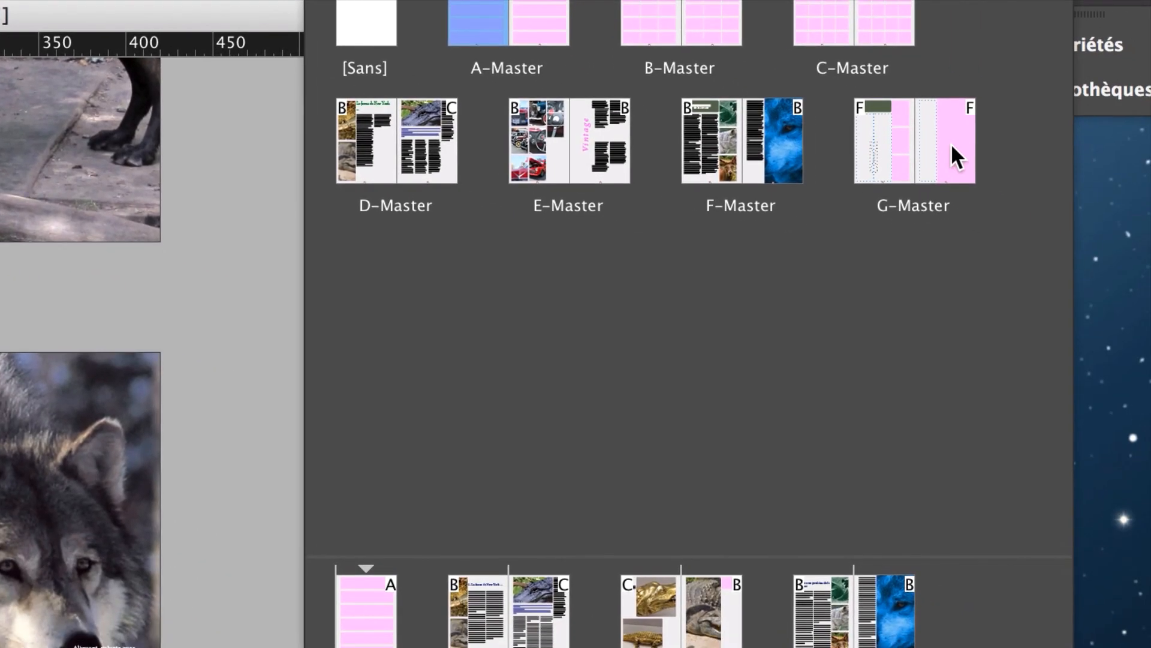
pyautogui.keyDown('shift'); pyautogui.click(952, 146); pyautogui.keyUp('shift')
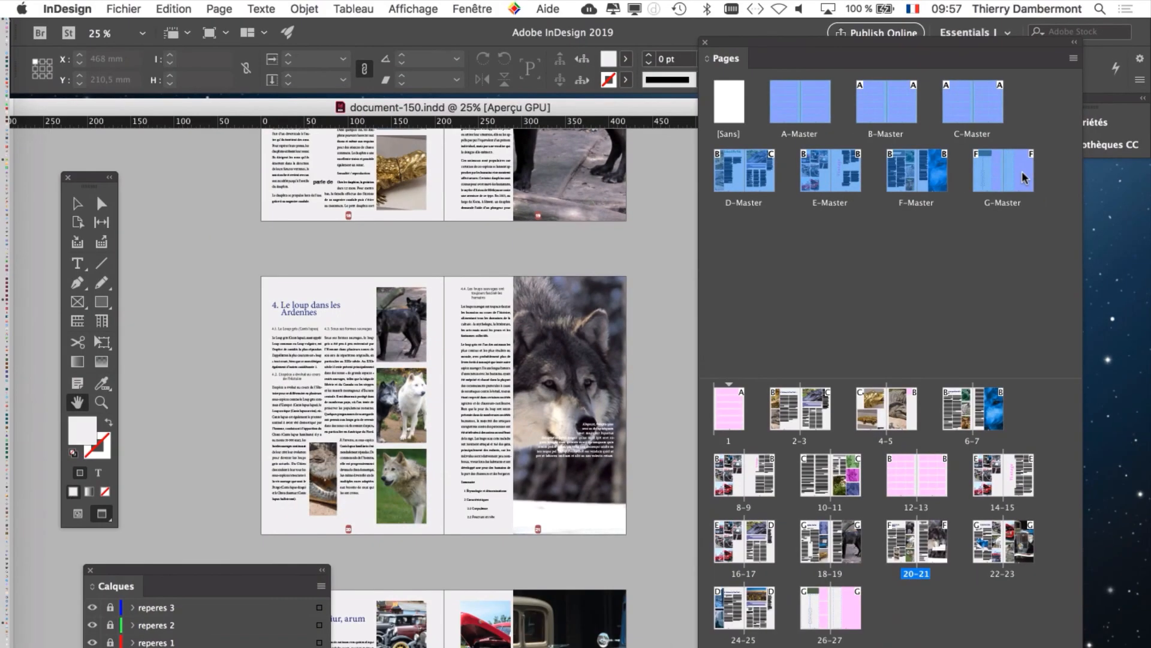
# Step: Open the margin and column settings for the selected masters and enable automatic layout adjustment
pyautogui.click(220, 9)
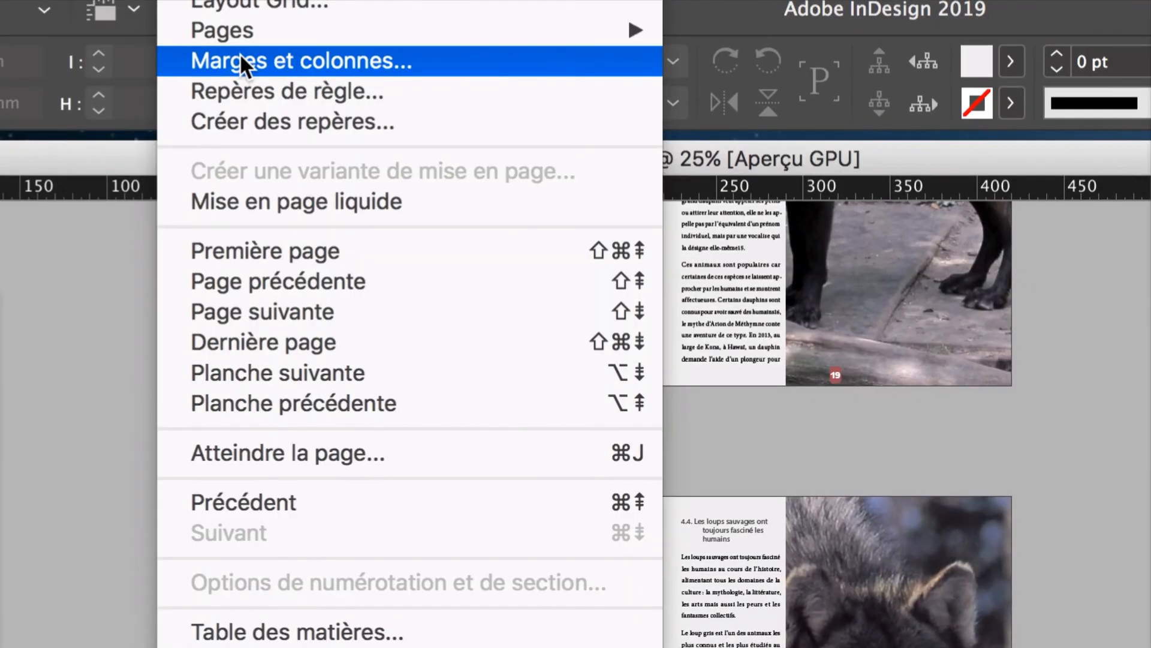
pyautogui.click(239, 60)
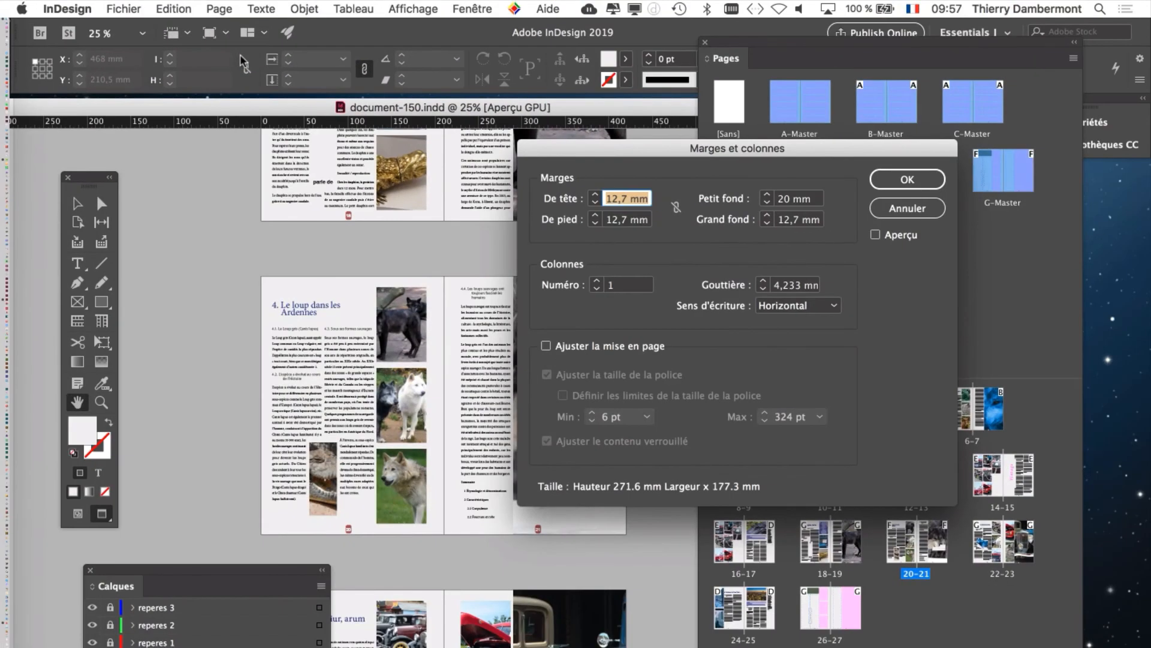
pyautogui.moveTo(602, 151); pyautogui.dragTo(683, 122)
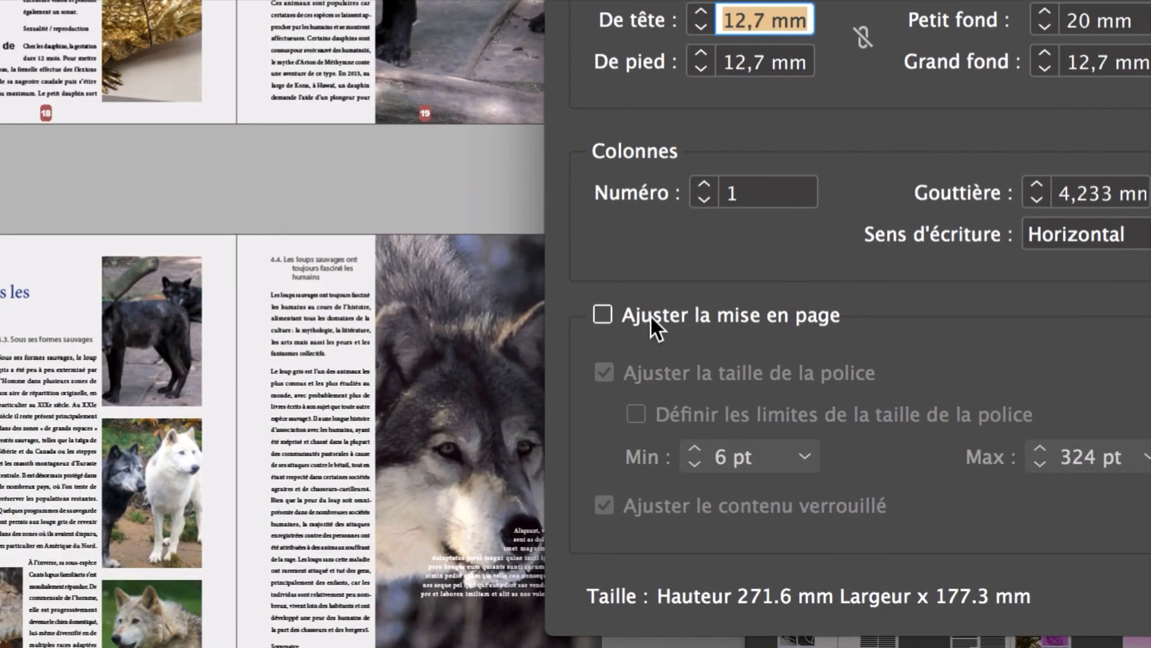
pyautogui.click(650, 314)
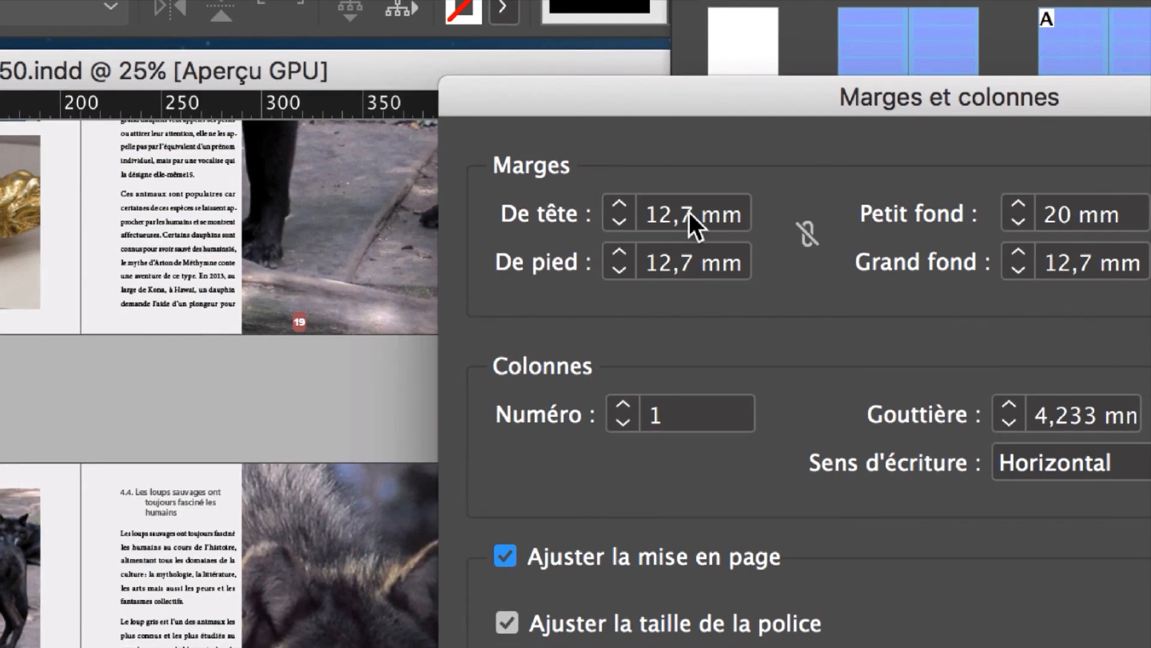
# Step: Set the masters' top, bottom and outside margins to 20 mm and the inside margin to 30 mm, and apply them
pyautogui.doubleClick(689, 219)
pyautogui.write('20')
pyautogui.press('Tab')
pyautogui.write('20')
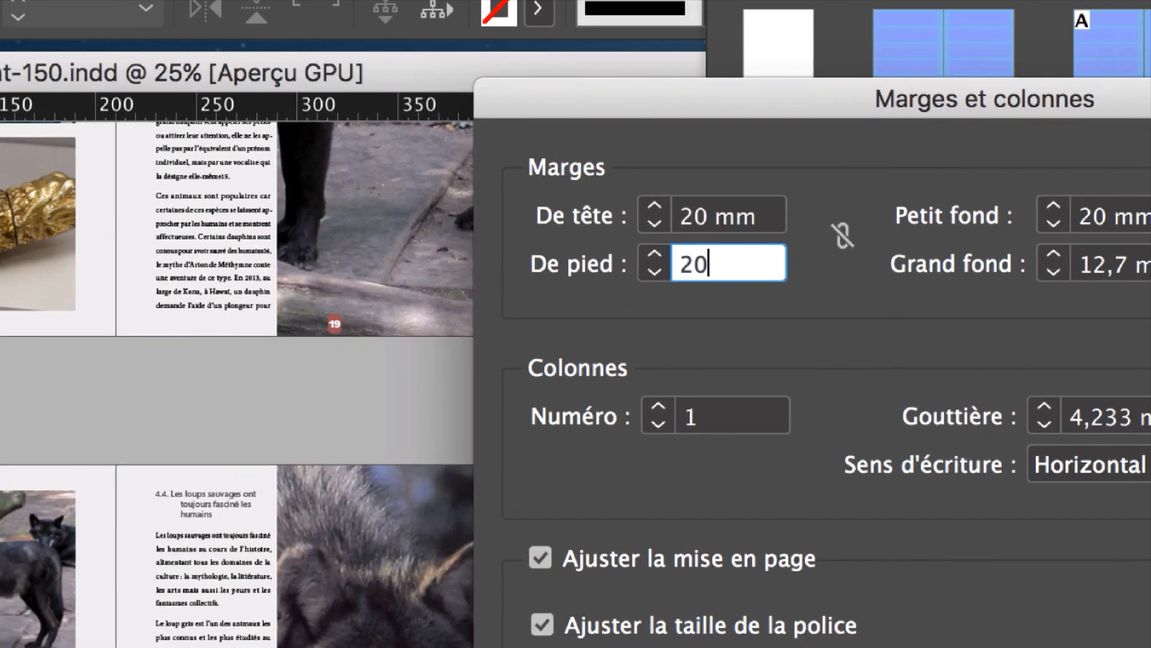
pyautogui.press('Tab')
pyautogui.press('Tab')
pyautogui.write('30')
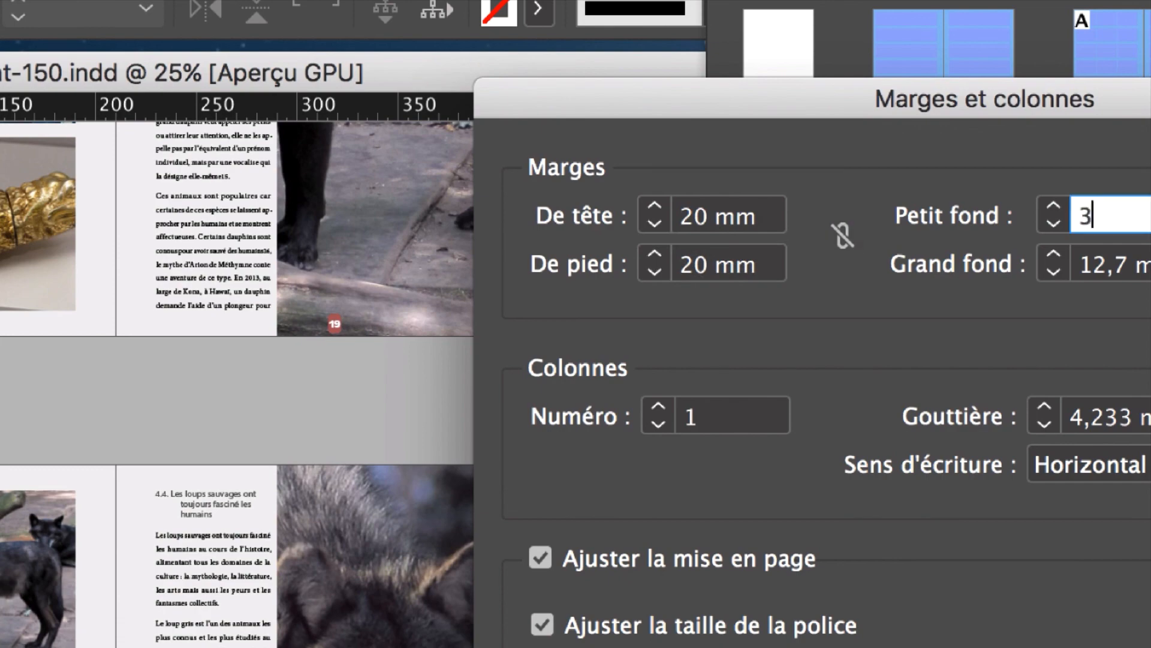
pyautogui.press('Tab')
pyautogui.write('20')
pyautogui.press('Tab')
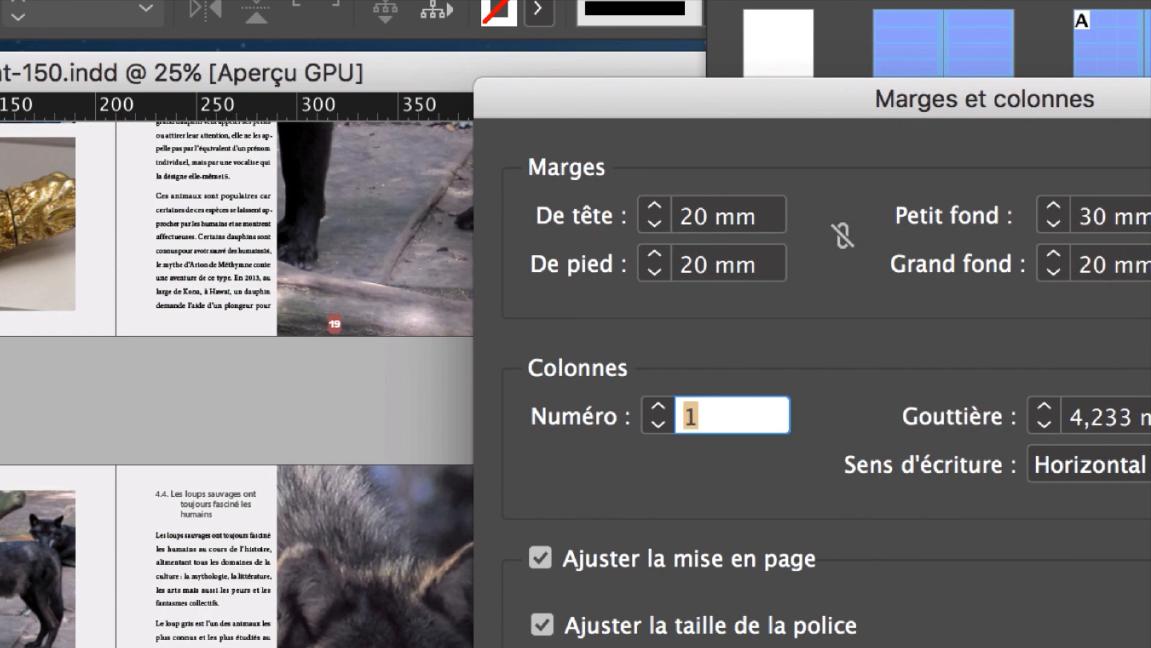
pyautogui.press('Return')
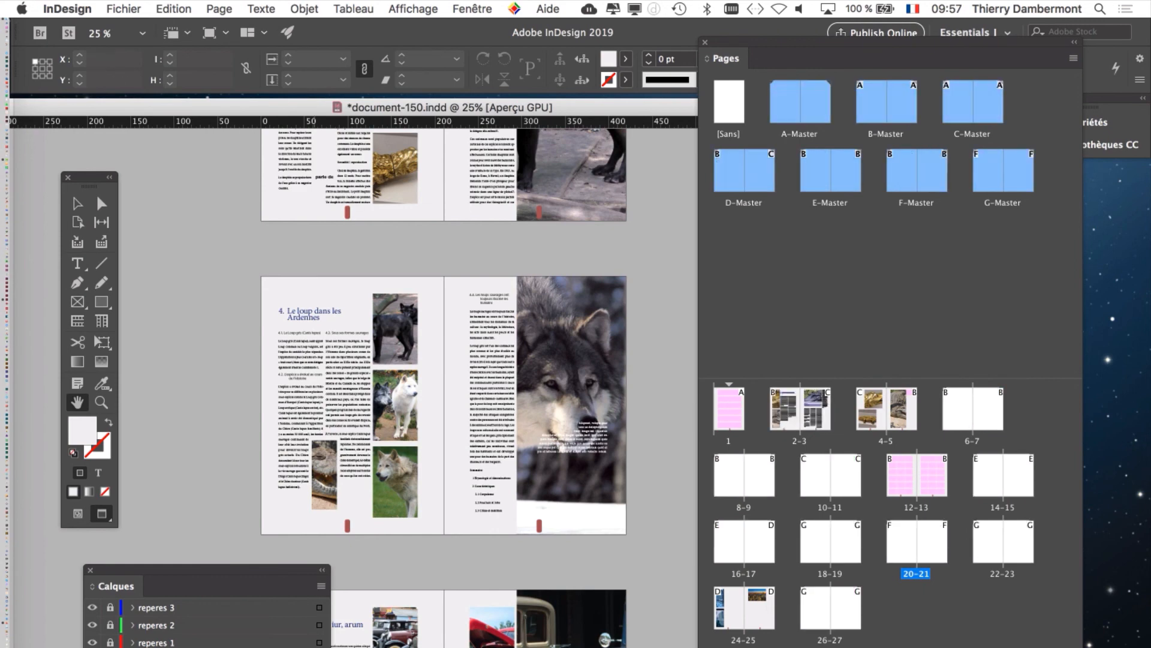
# Step: Examine page 20's wolf article up close, including its title, text columns and pictures, with the new margins
pyautogui.press('super+equal')
pyautogui.press('super+equal')
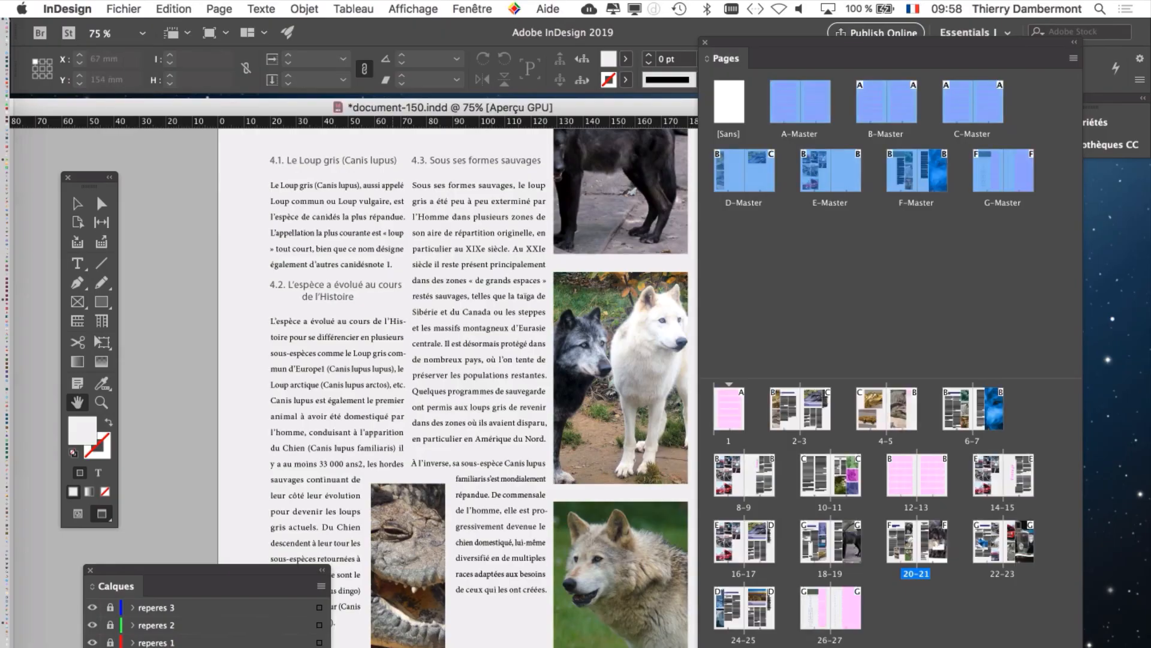
pyautogui.moveTo(398, 397); pyautogui.dragTo(398, 443)
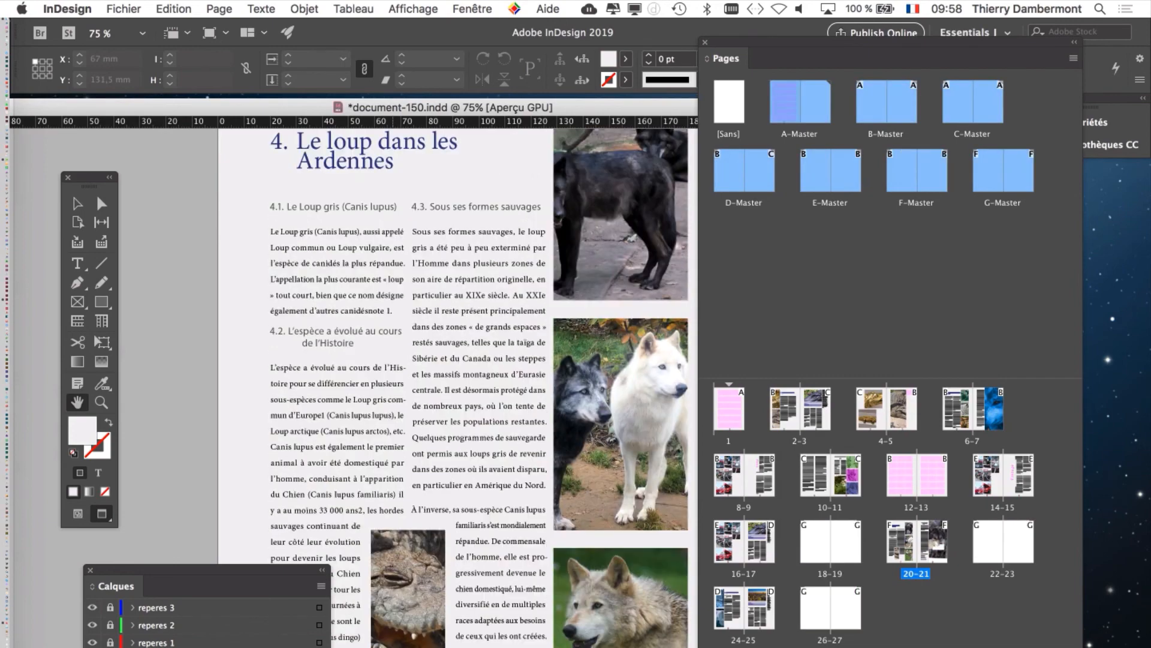
# Step: Compare page 18's layout with the wolf article, viewing the full 20–21 spread at 50% with the Pages and Layers panels moved clear
pyautogui.scroll(3, 393, 336)
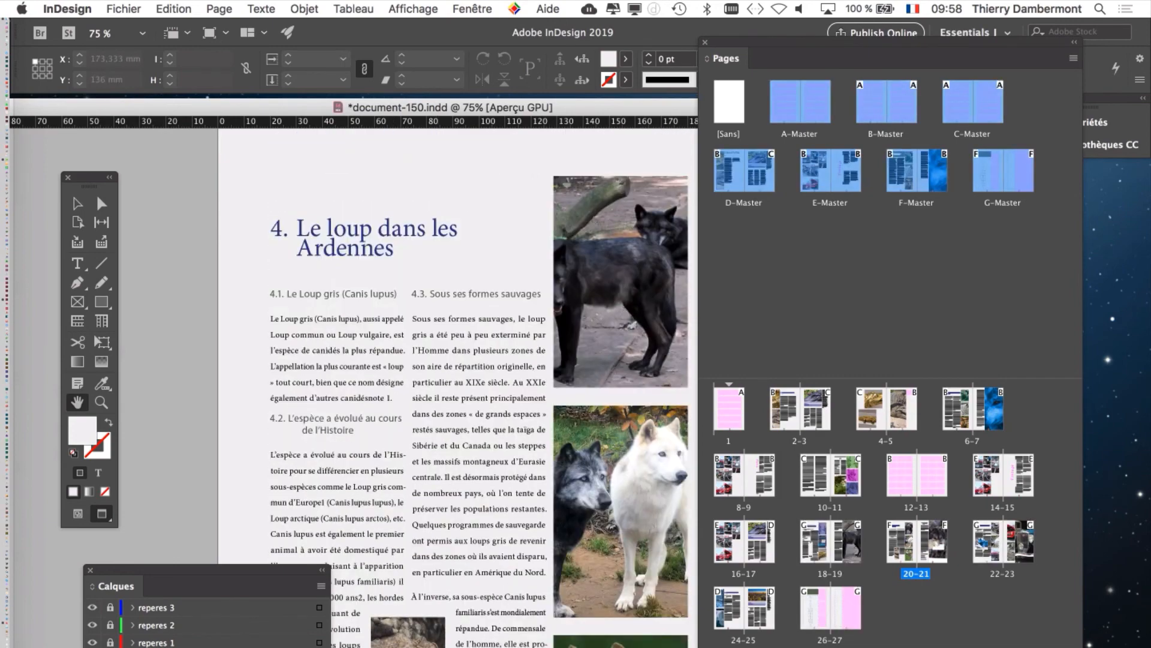
pyautogui.doubleClick(816, 545)
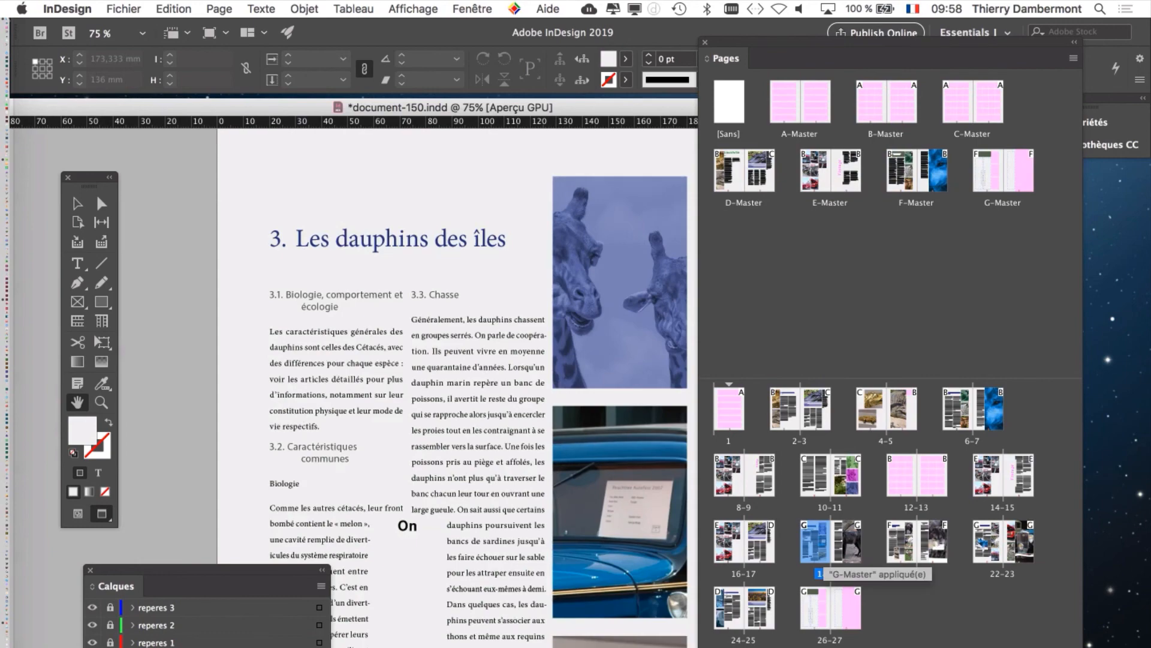
pyautogui.doubleClick(916, 543)
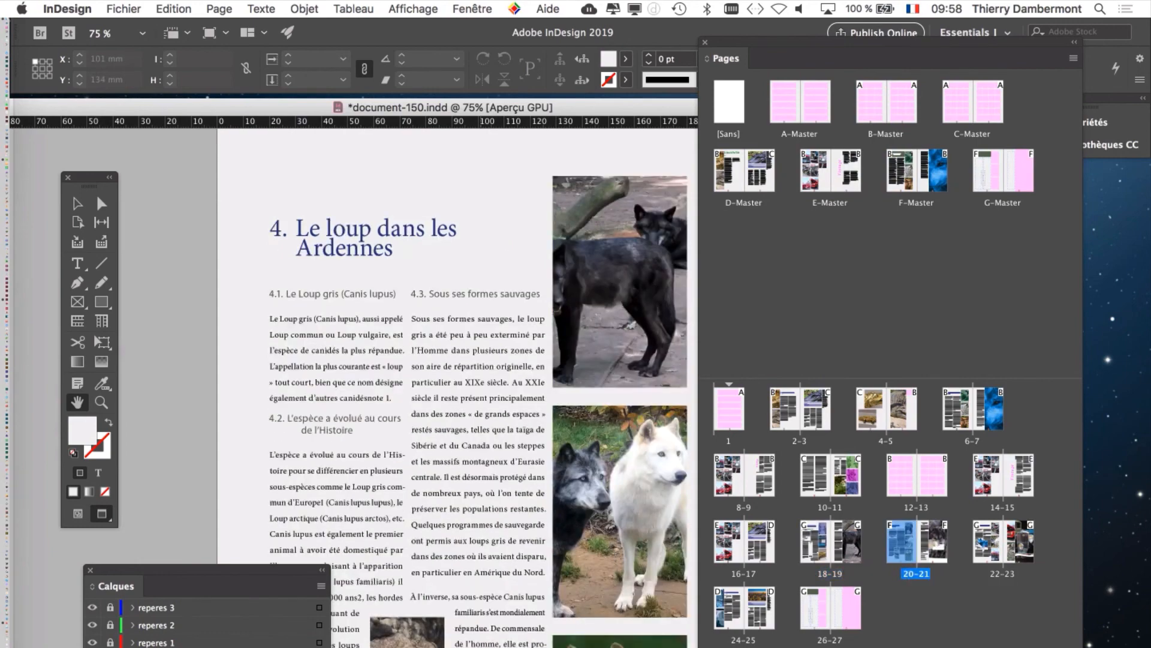
pyautogui.press('super+minus')
pyautogui.moveTo(484, 461); pyautogui.dragTo(407, 342)
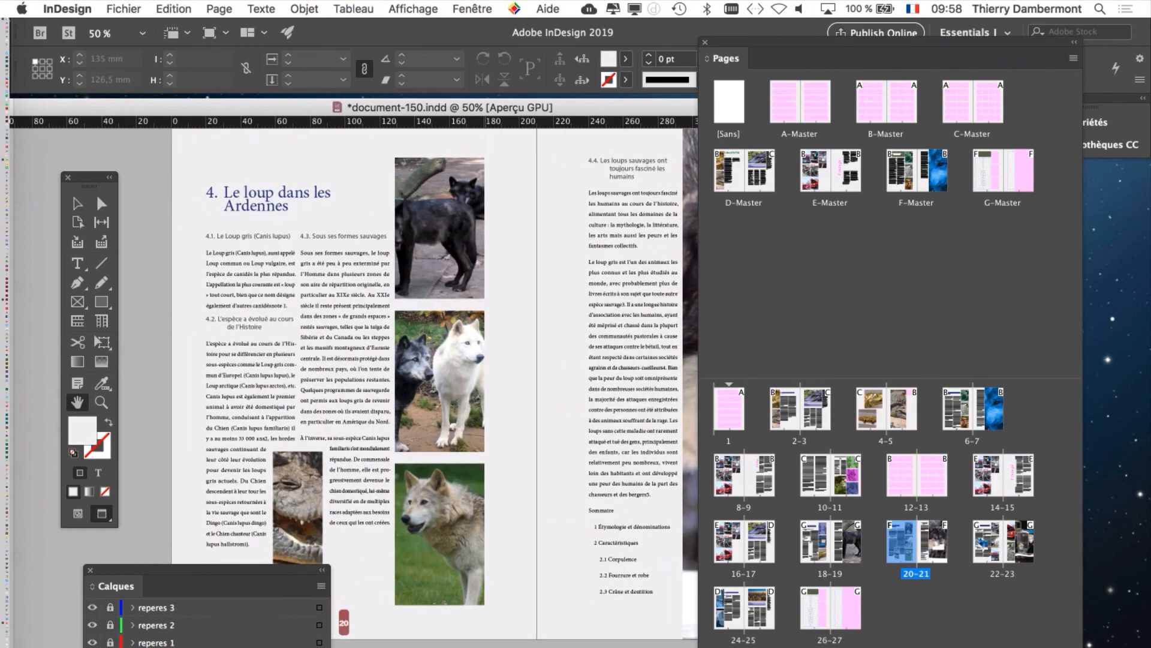
pyautogui.moveTo(797, 42); pyautogui.dragTo(954, 42)
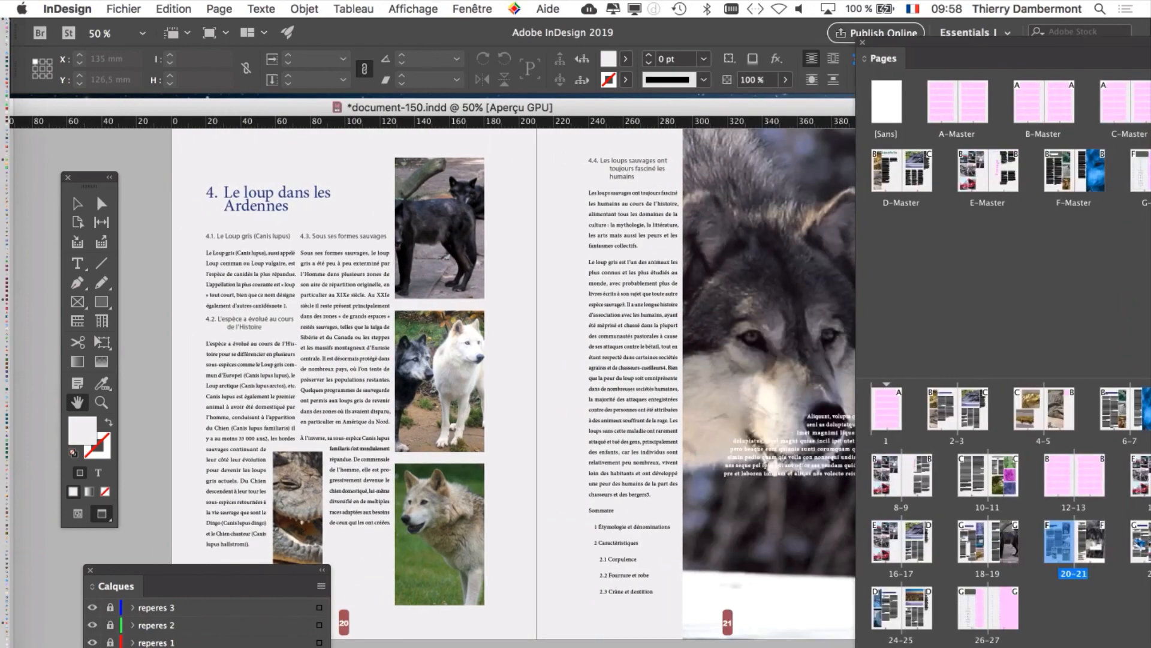
pyautogui.moveTo(294, 570); pyautogui.dragTo(222, 647)
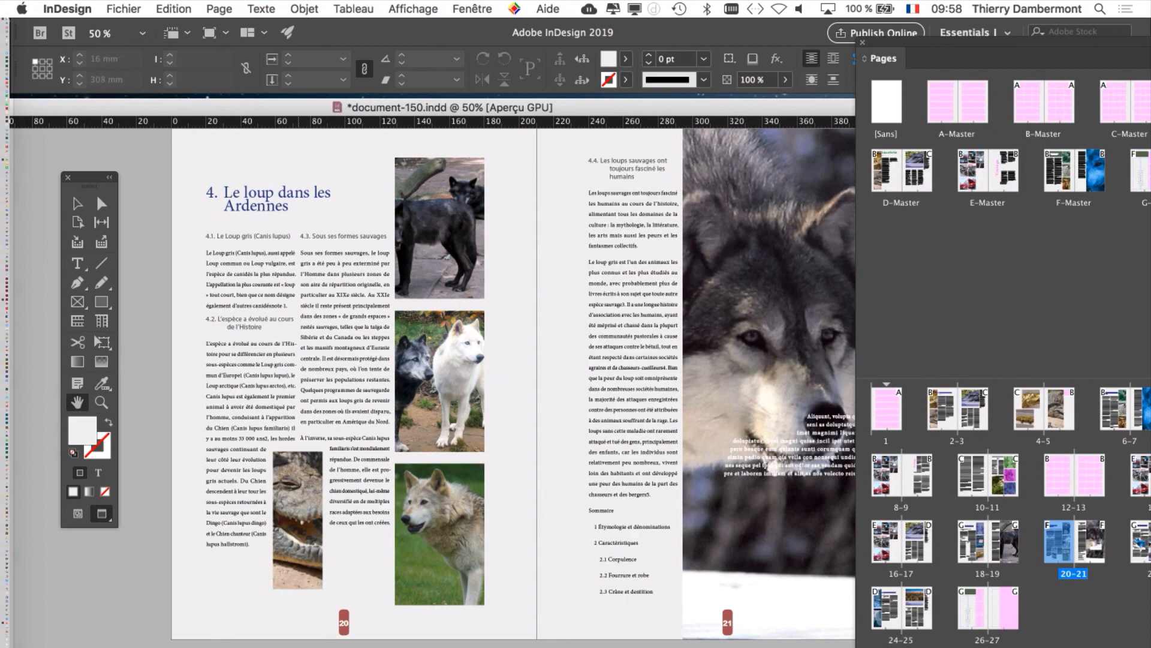
# Step: Bring all page thumbnails back into view and examine page 24's New York article, including its title and pictures
pyautogui.moveTo(955, 43); pyautogui.dragTo(854, 32)
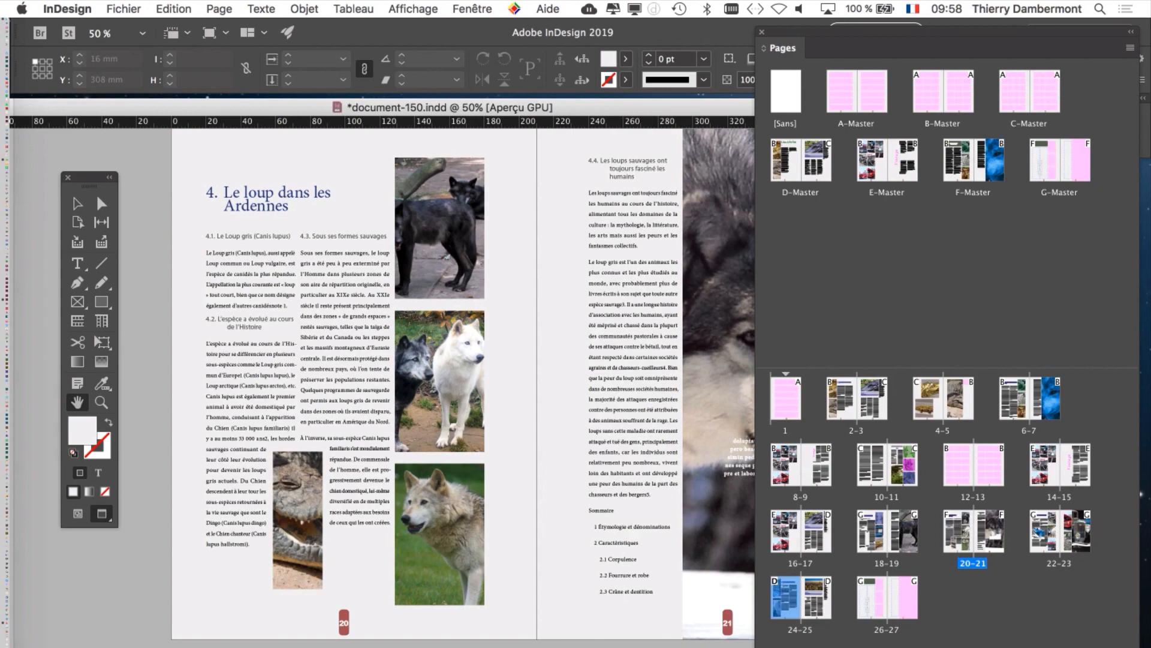
pyautogui.doubleClick(785, 602)
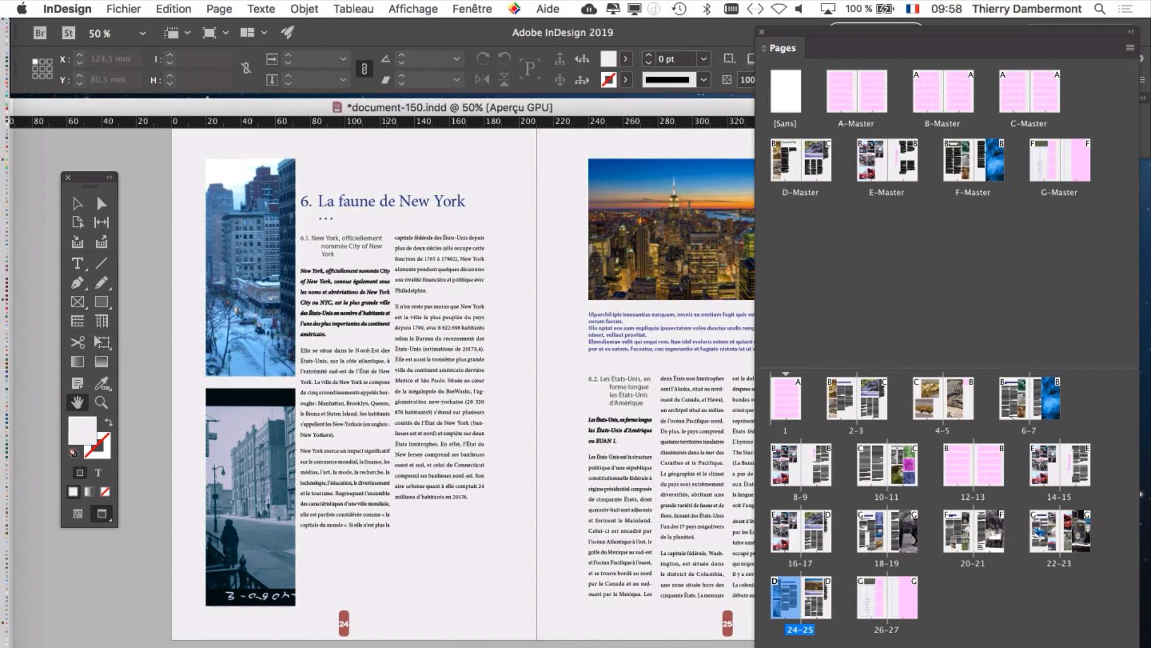
pyautogui.moveTo(258, 189); pyautogui.dragTo(338, 280)
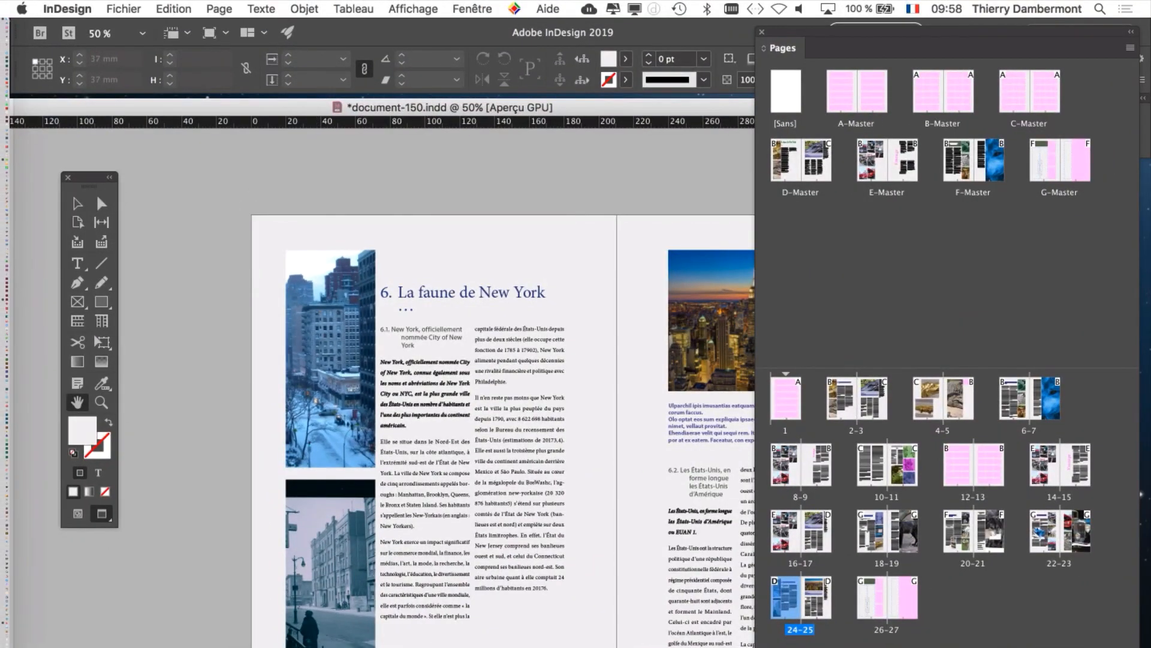
# Step: Save the adjusted layout under the new name document-151.indd in the Dossier document-148 folder
pyautogui.click(140, 5)
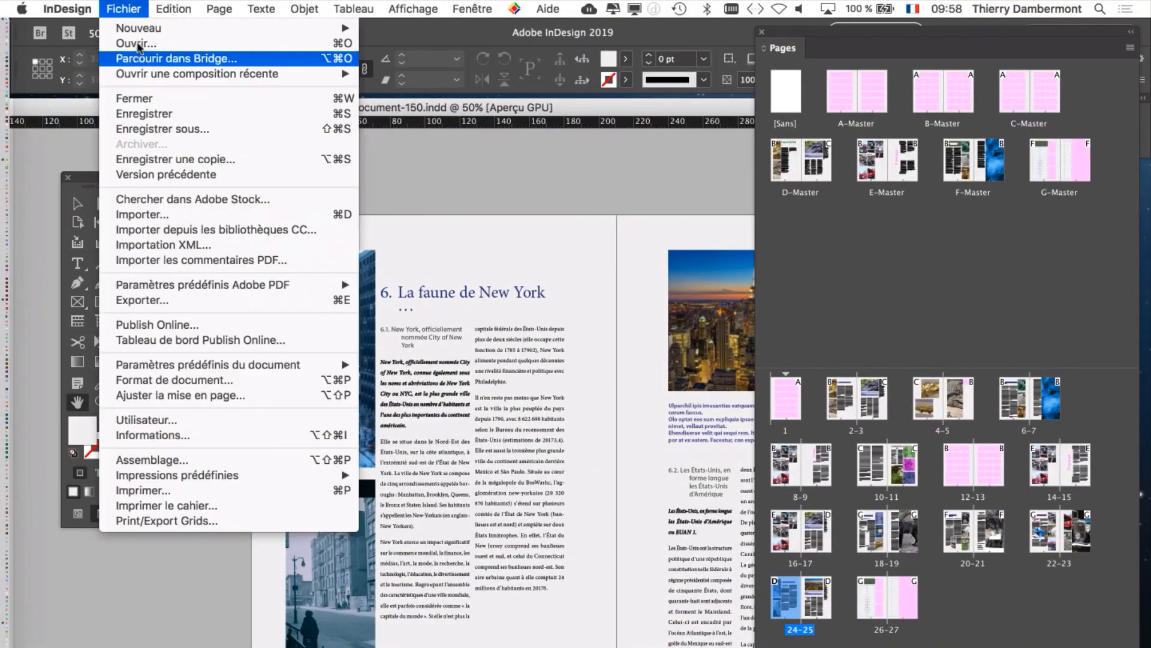
pyautogui.click(167, 132)
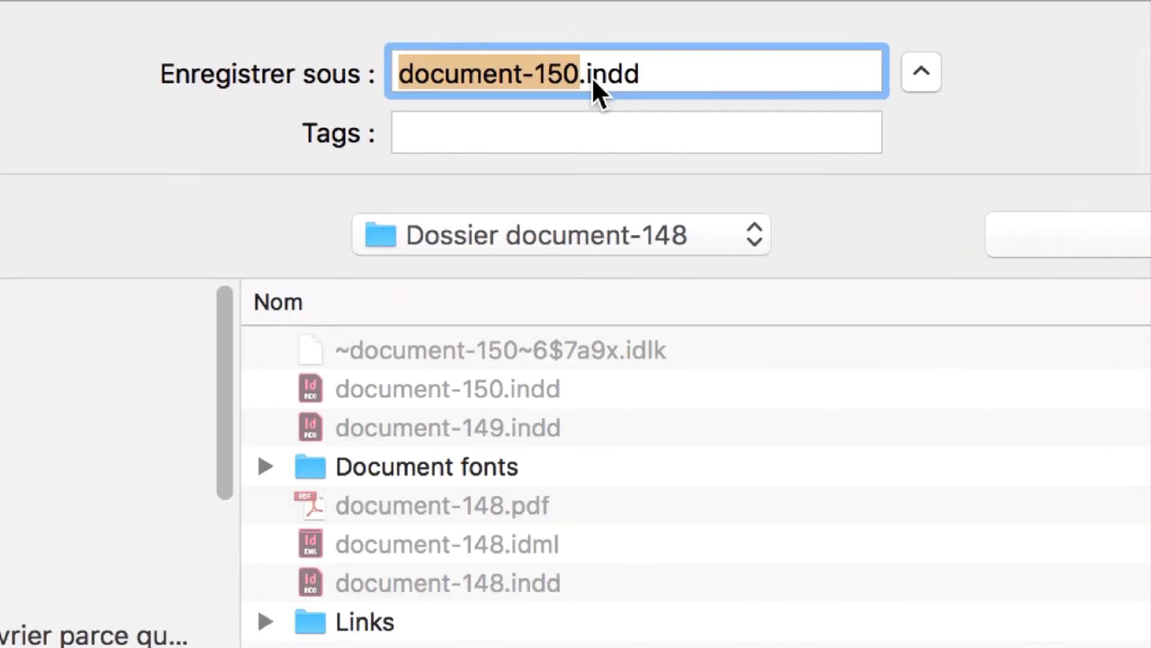
pyautogui.click(579, 73)
pyautogui.moveTo(580, 73); pyautogui.dragTo(564, 73)
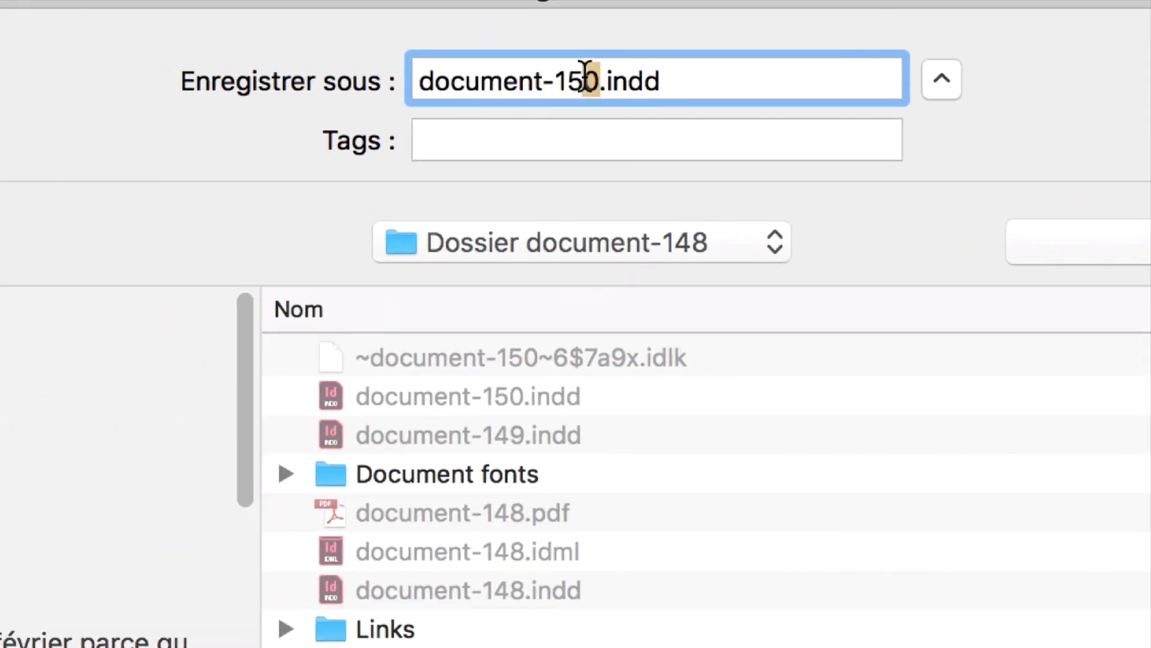
pyautogui.write('1')
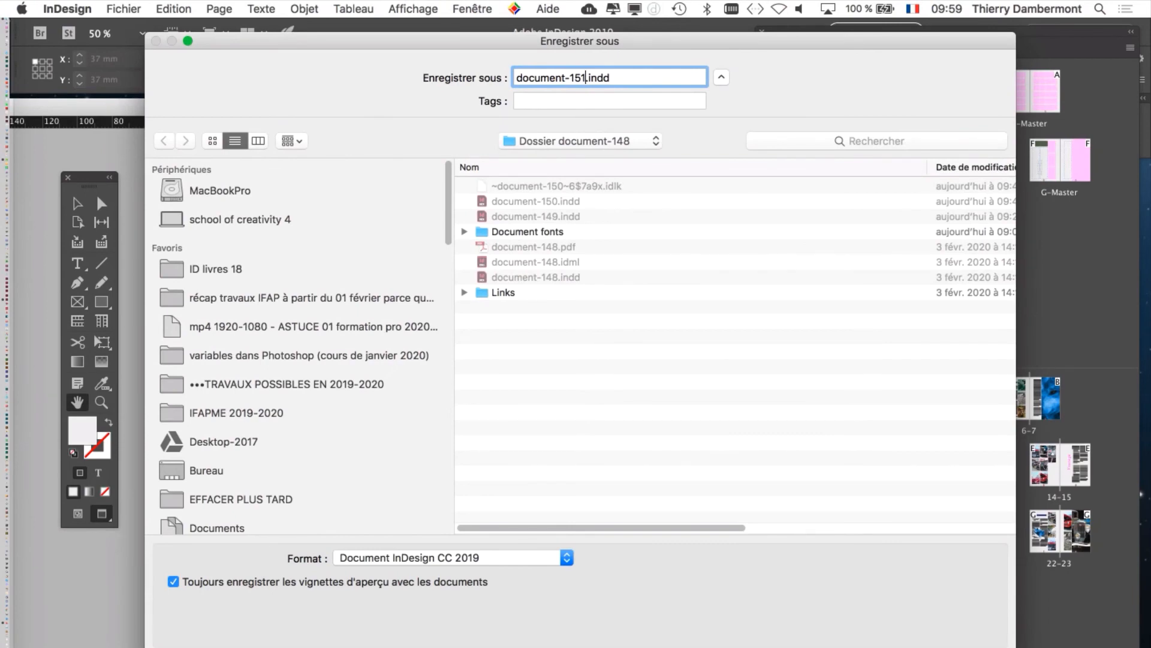
pyautogui.press('Return')
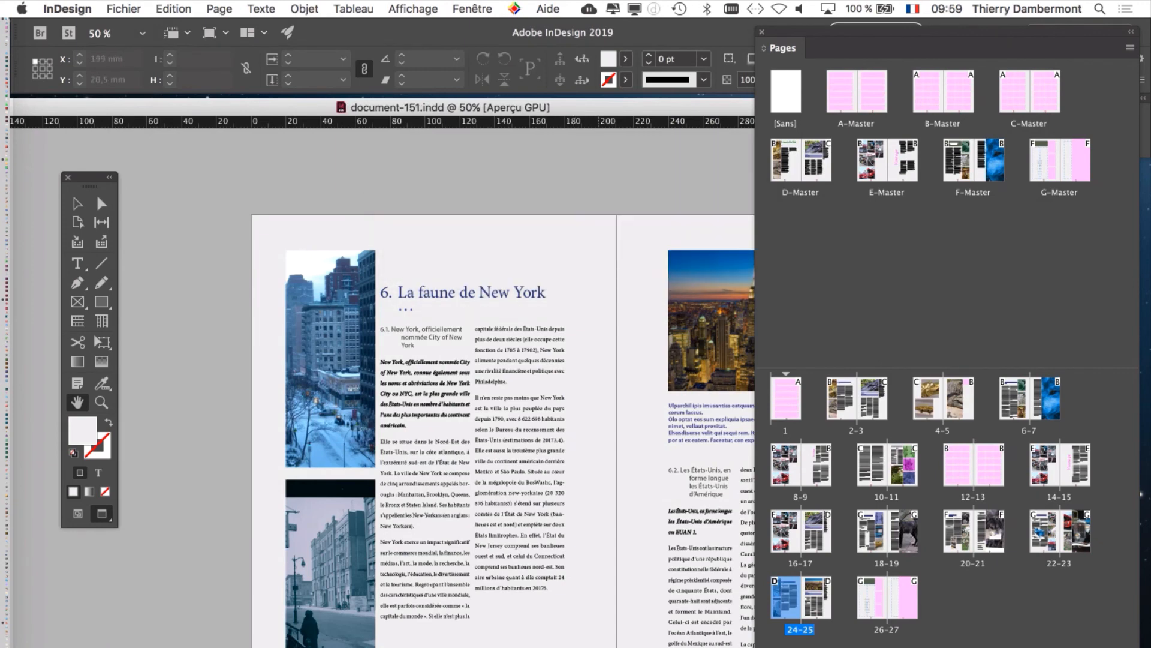
# Step: Look over the New York spread on pages 24–25 and close document-151.indd
pyautogui.moveTo(600, 281); pyautogui.dragTo(526, 208)
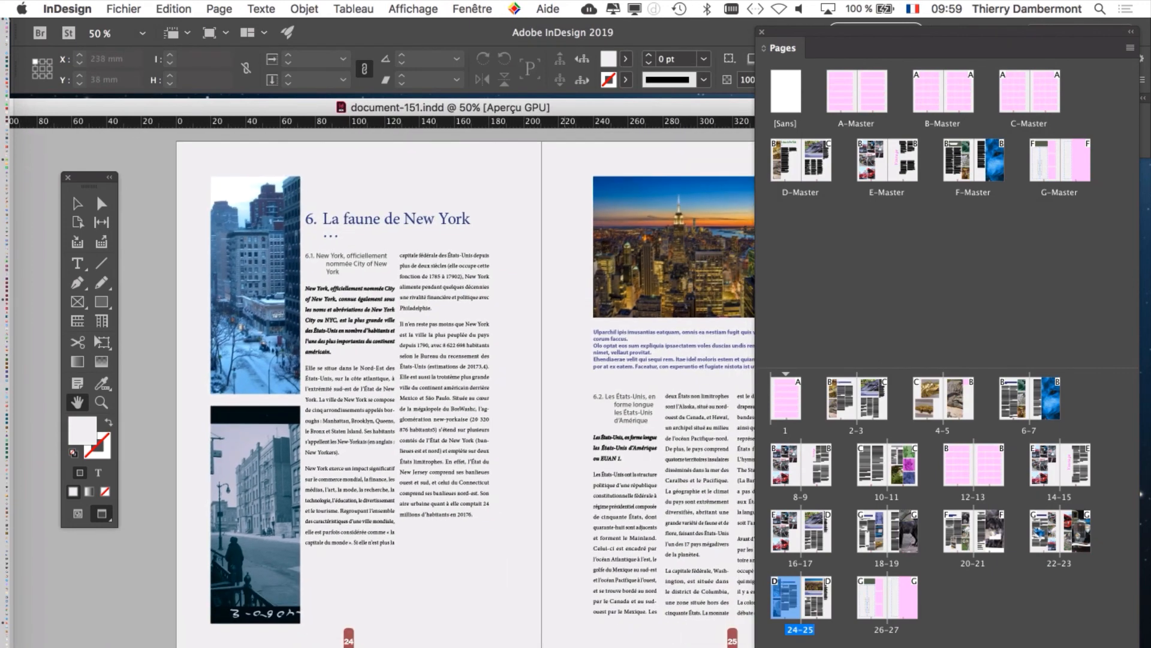
pyautogui.press('super+w')
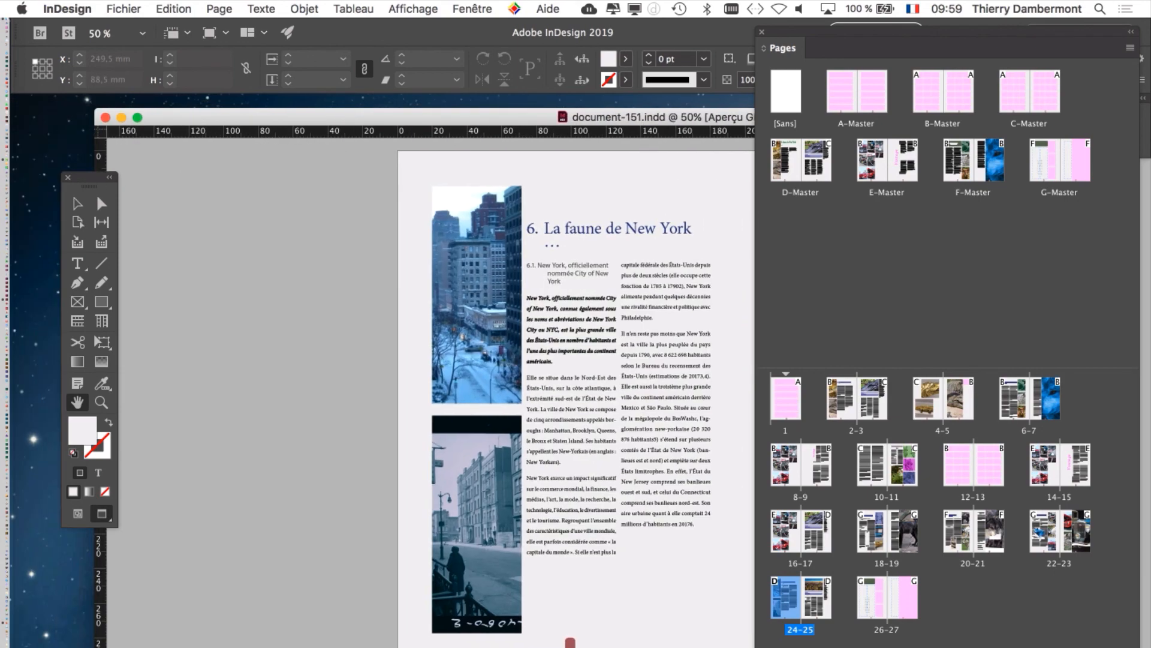